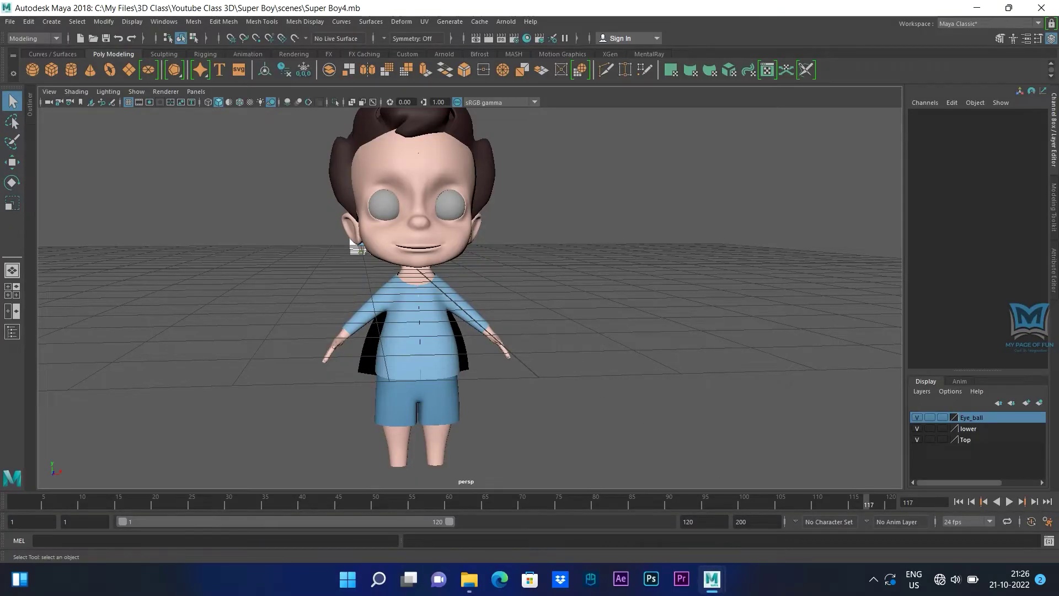
- Examine the boy character from several angles, including the ends of the legs and the reference image behind him
alt+drag(561, 376, 451, 413)
alt+middle_drag(451, 414, 496, 378)
scroll(495, 377, up, 1)
alt+middle_drag(460, 204, 471, 263)
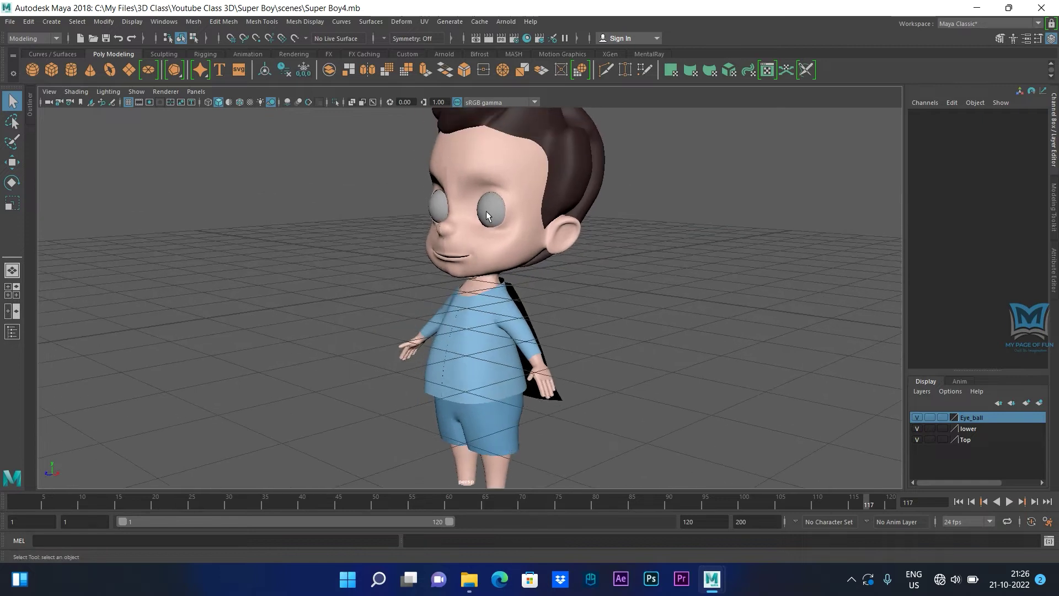
alt+drag(517, 464, 525, 361)
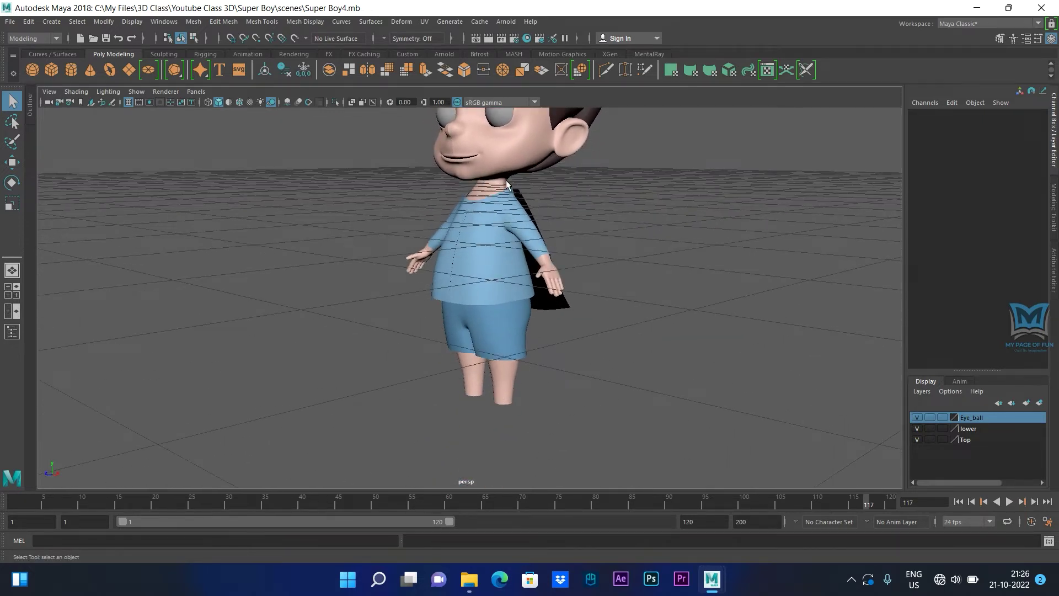
alt+middle_drag(499, 165, 503, 270)
alt+drag(503, 271, 537, 273)
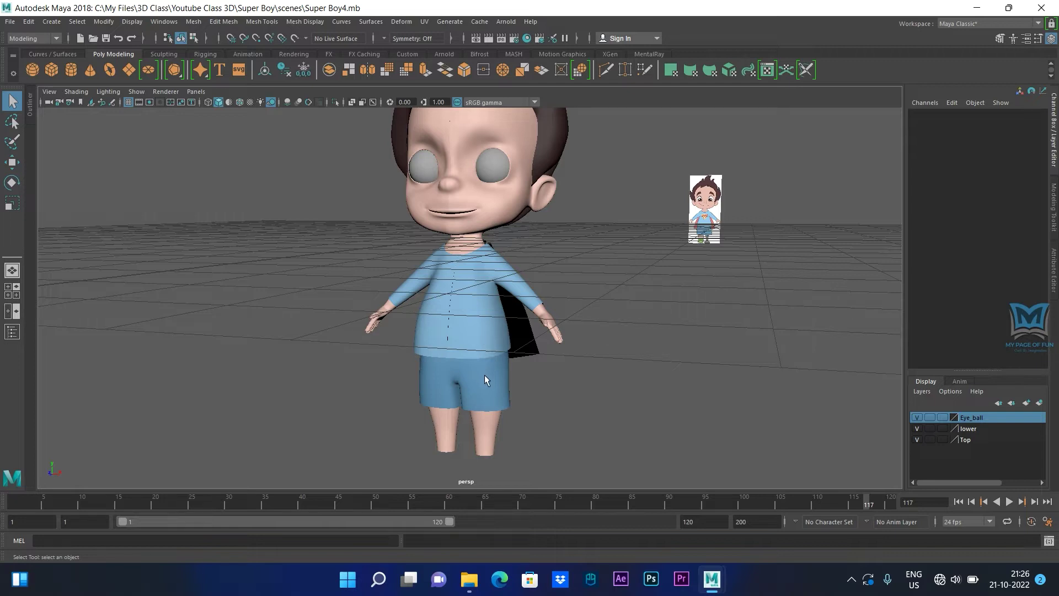
alt+middle_drag(485, 375, 493, 311)
alt+drag(493, 311, 498, 371)
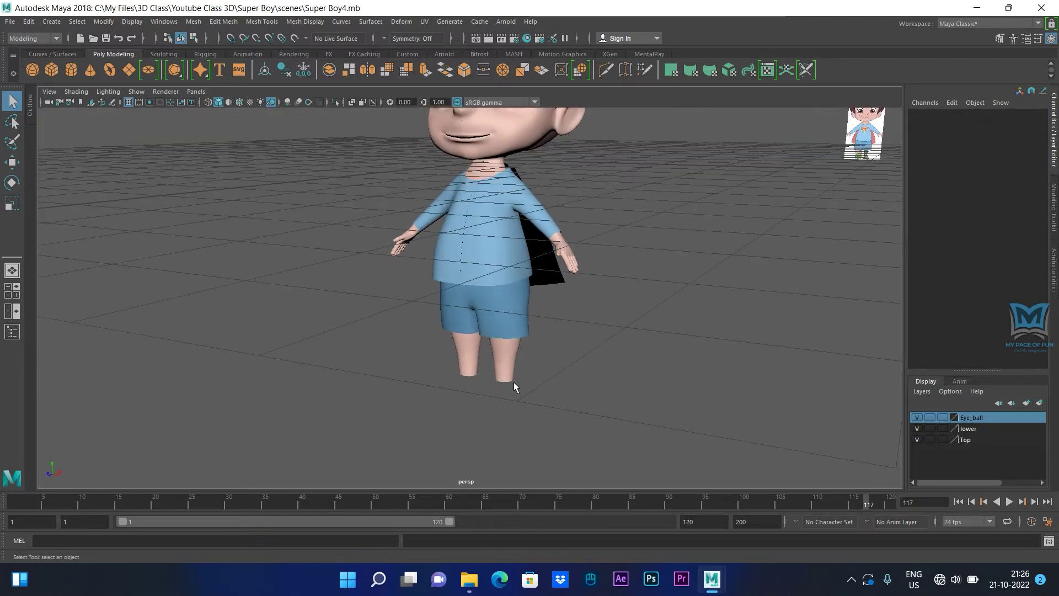
alt+middle_drag(521, 367, 467, 486)
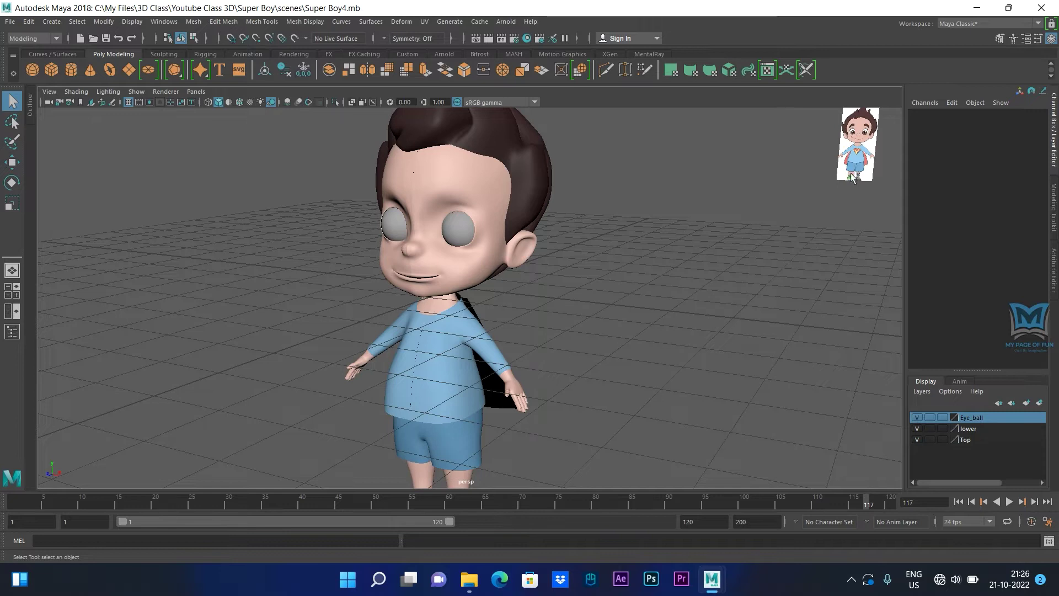
alt+drag(627, 252, 448, 361)
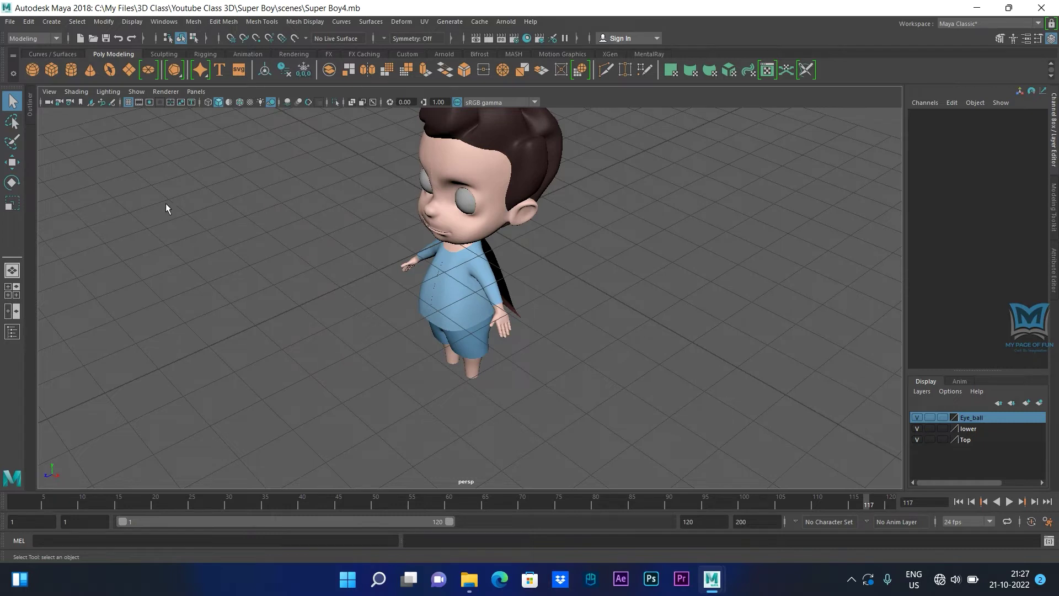
- Create a polygon cylinder and move it down over the legs in the front view, to about X 0.264, Y -3.411
click(72, 76)
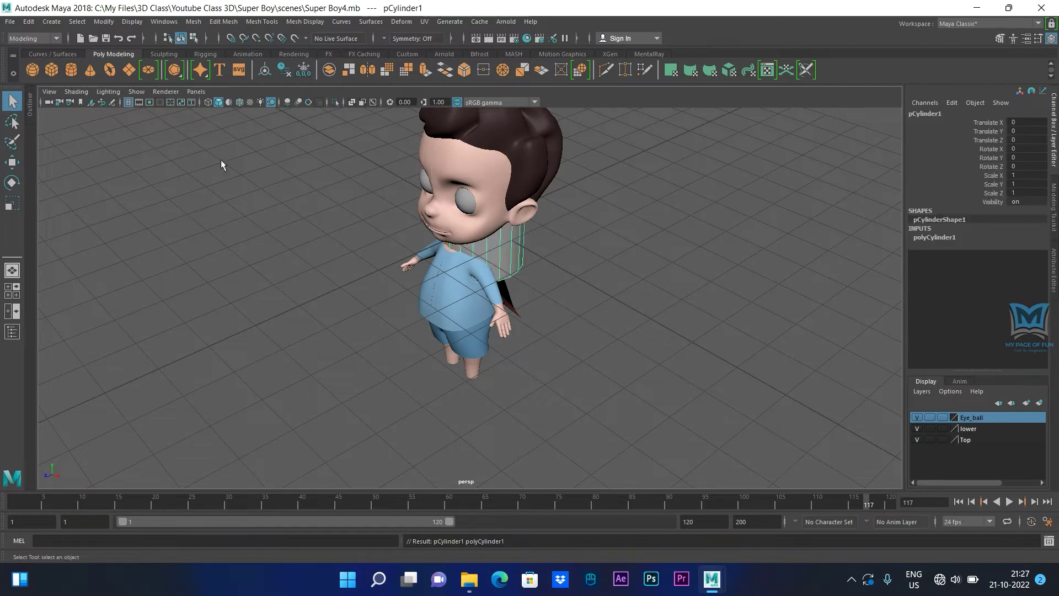
key(space)
key(space)
scroll(386, 276, down, 5)
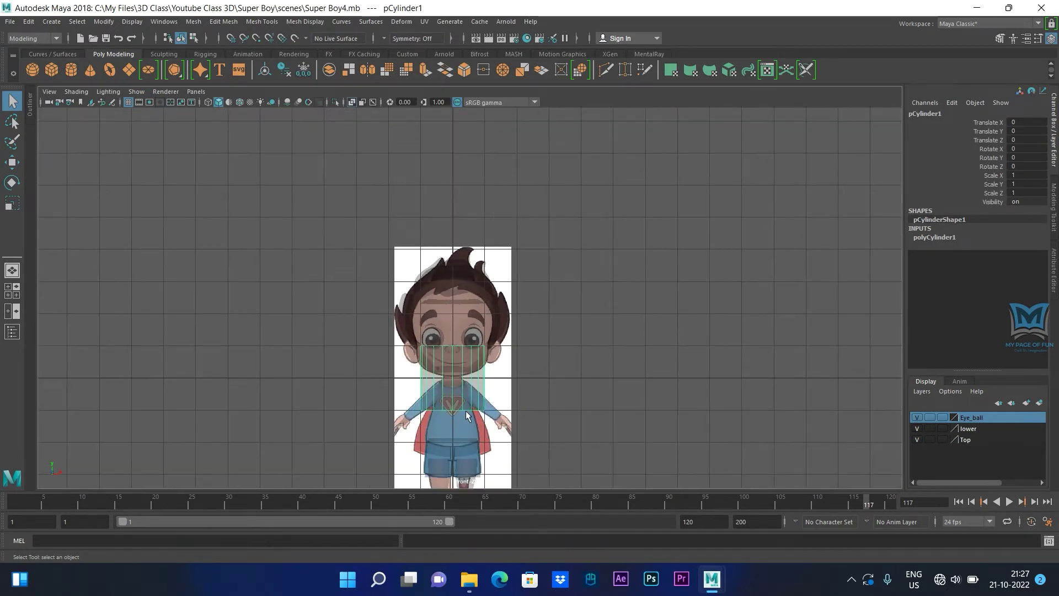
key(w)
scroll(402, 269, up, 2)
drag(375, 223, 381, 345)
scroll(402, 395, up, 6)
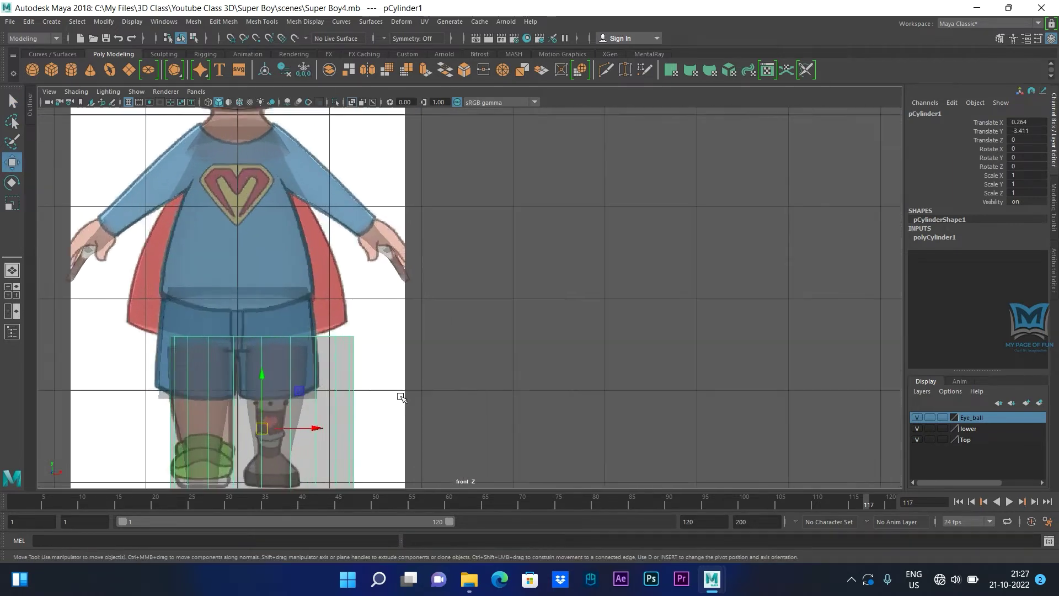
- Scale the cylinder uniformly to about 0.394 and place it over the dark boot at about X 0.398, Y -3.645
key(r)
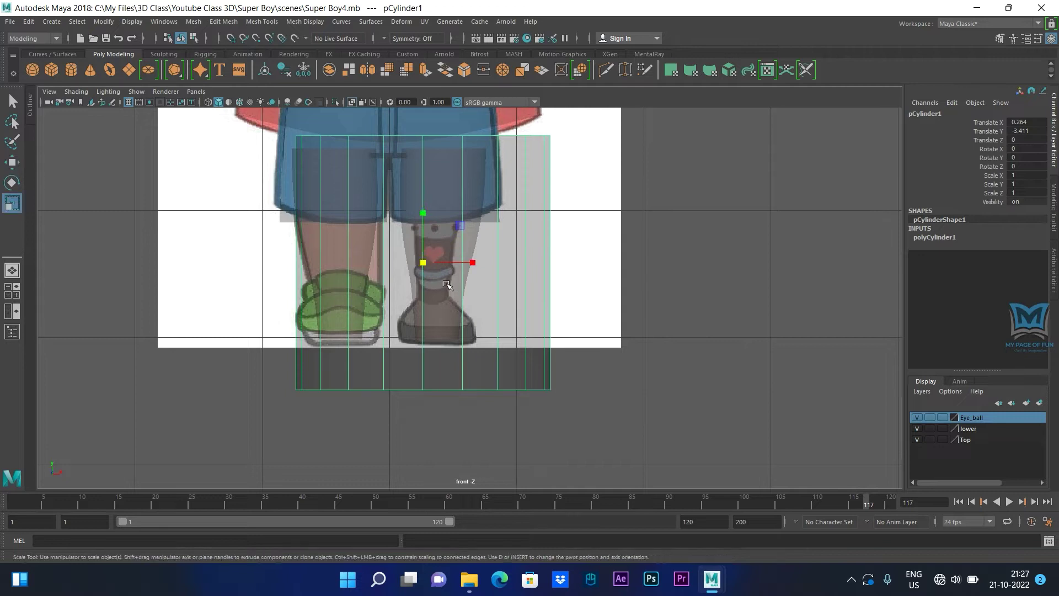
drag(422, 262, 343, 271)
key(w)
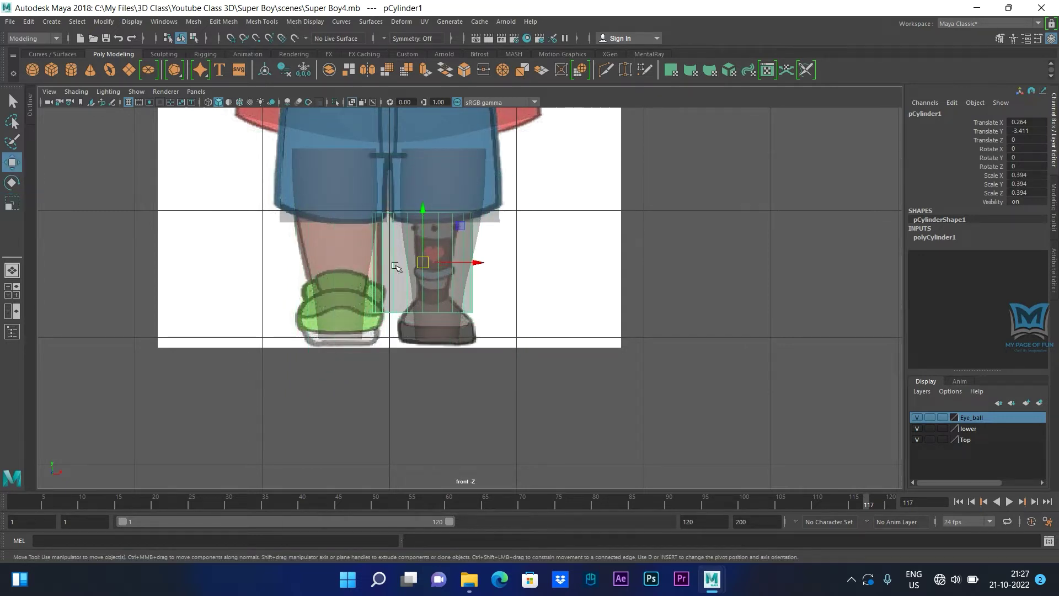
drag(422, 262, 439, 292)
alt+middle_drag(469, 279, 432, 410)
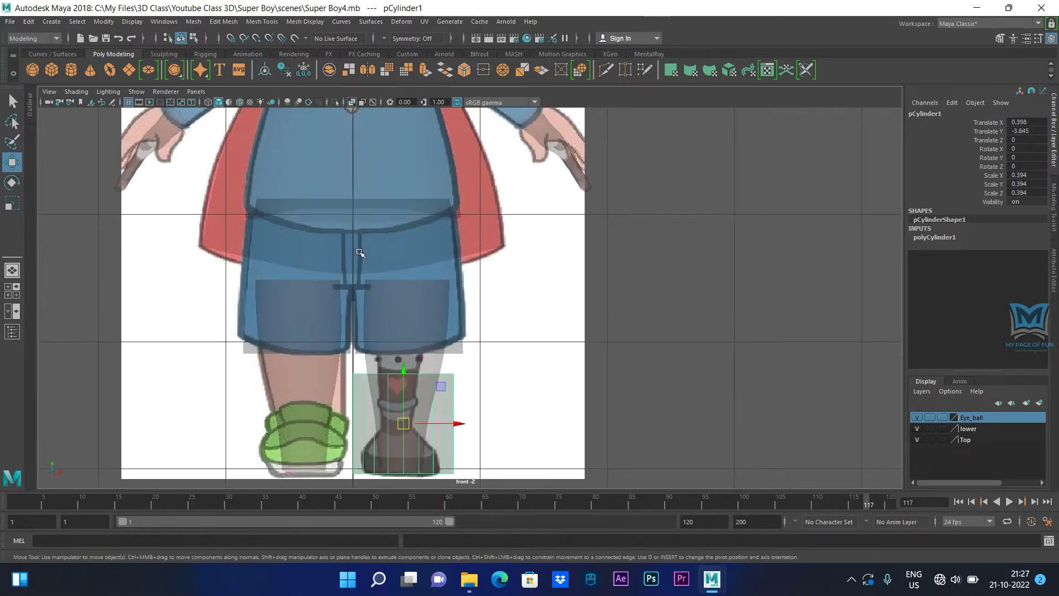
- Try the cylinder over the green shoe in the front reference at about X -0.37
alt+middle_drag(413, 184, 396, 332)
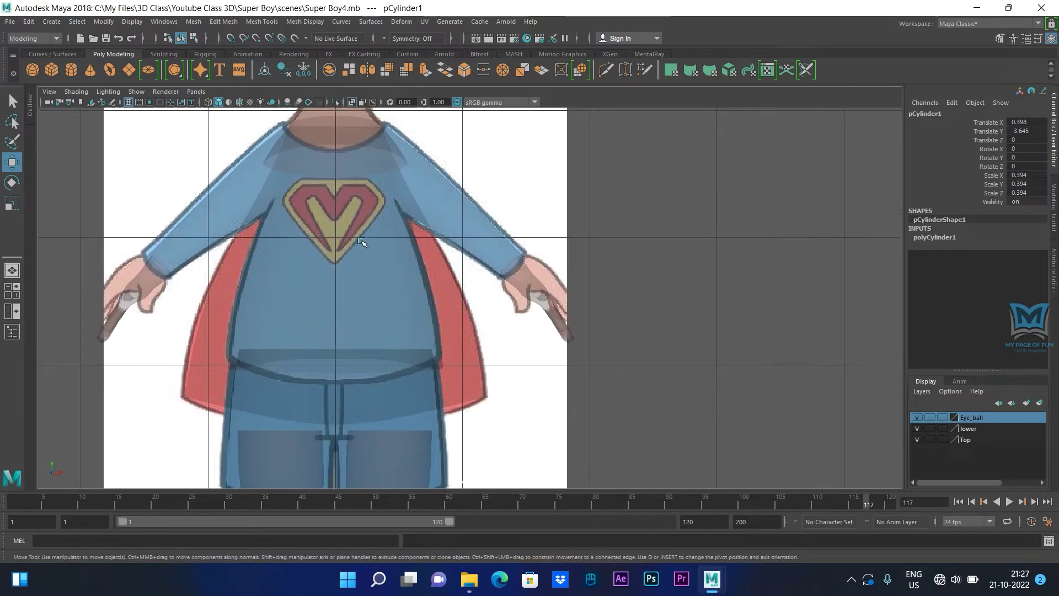
alt+middle_drag(383, 366, 390, 336)
mouse_move(407, 404)
alt+middle_down()
mouse_move(400, 353)
mouse_move(404, 388)
alt+middle_up()
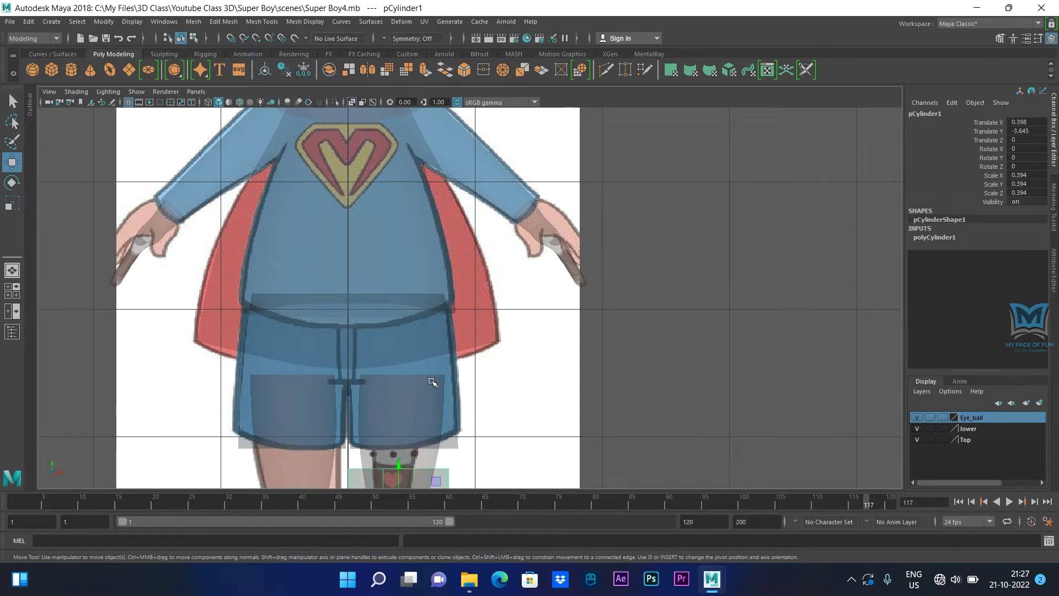
alt+middle_drag(518, 400, 333, 358)
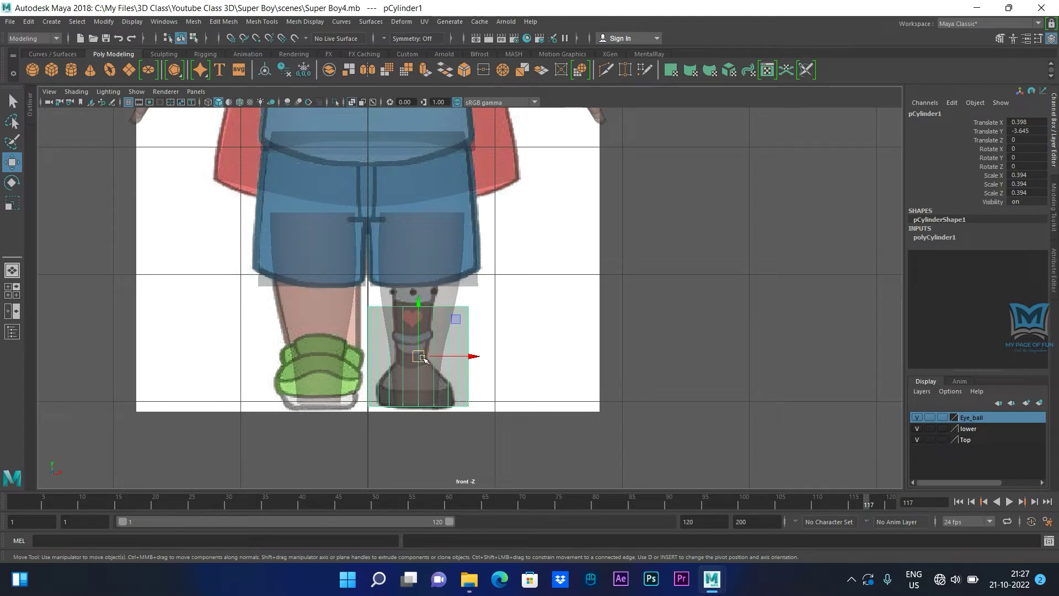
drag(470, 357, 372, 370)
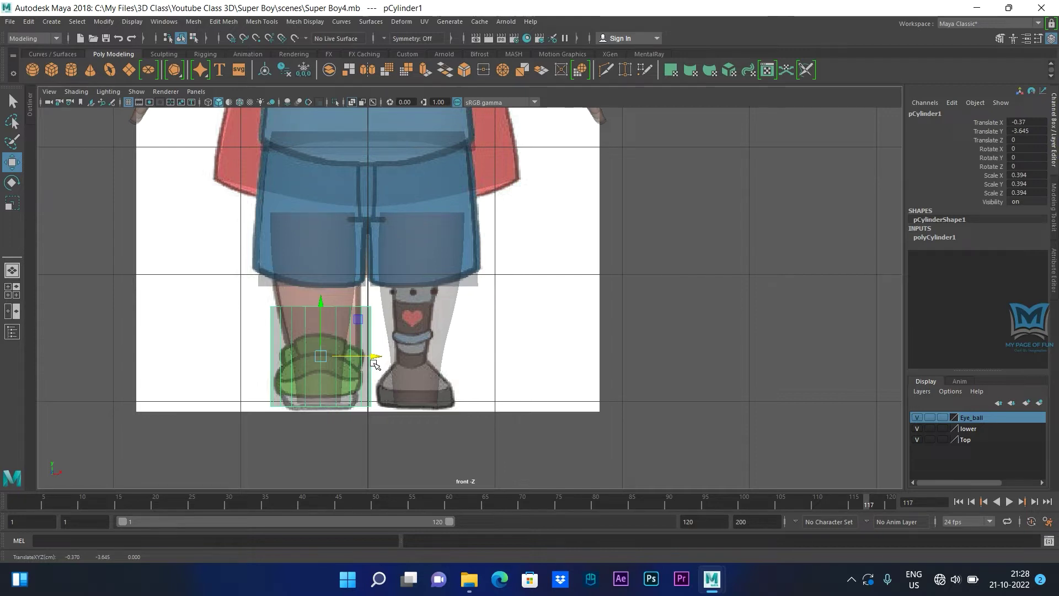
- Move the cylinder horizontally onto the dark boot in the front view, at about X 0.357
drag(379, 356, 467, 355)
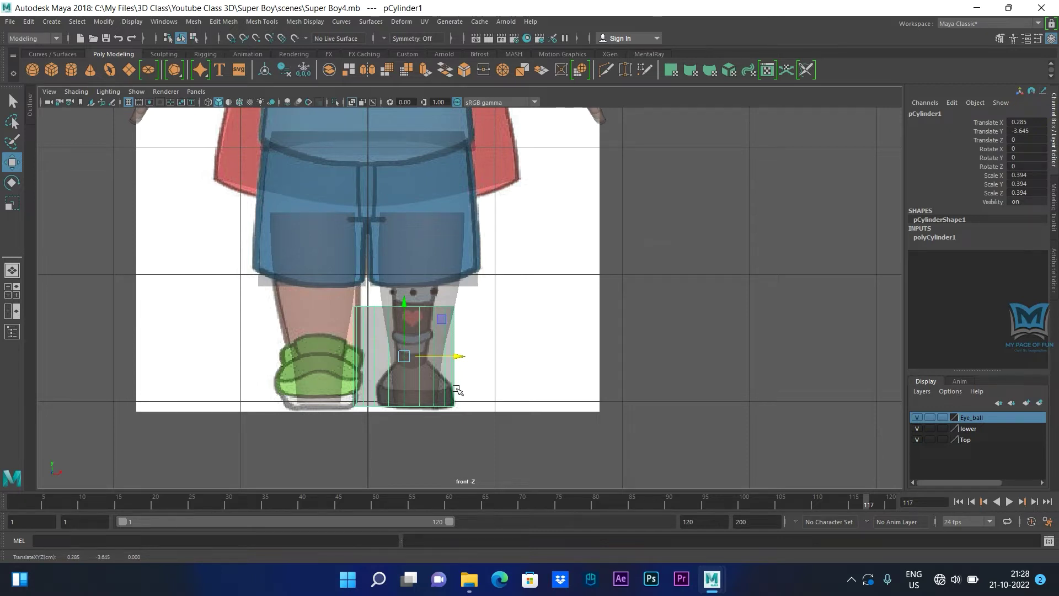
scroll(457, 390, up, 3)
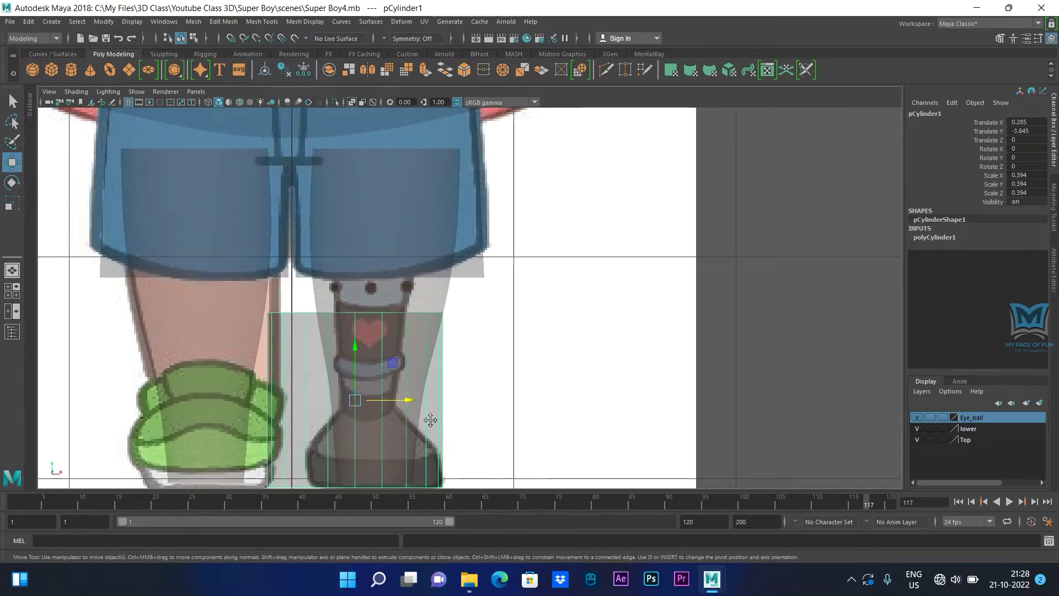
scroll(433, 423, up, 3)
drag(532, 274, 549, 274)
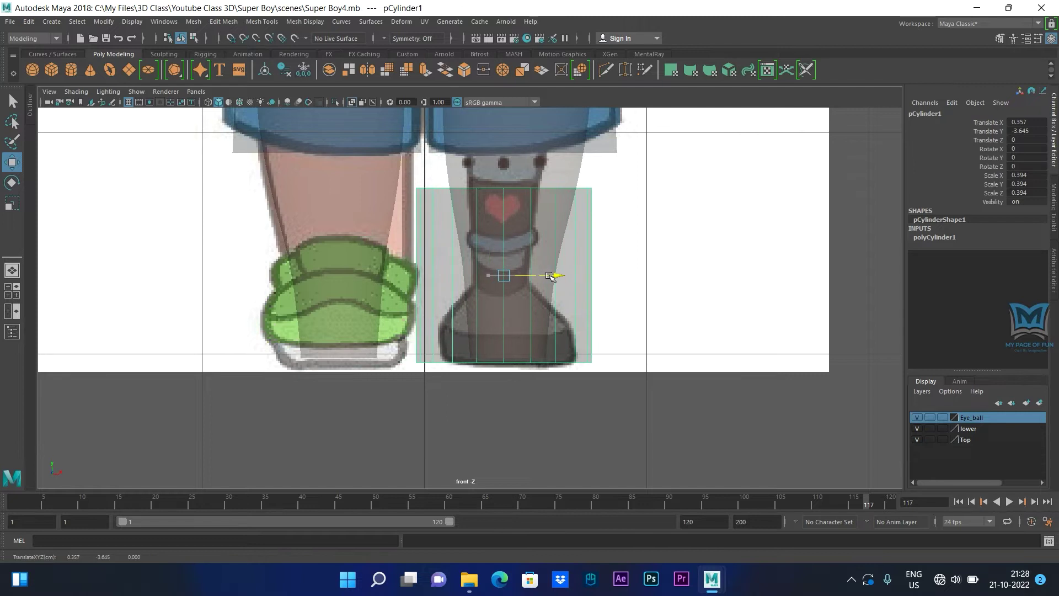
alt+middle_drag(542, 303, 530, 315)
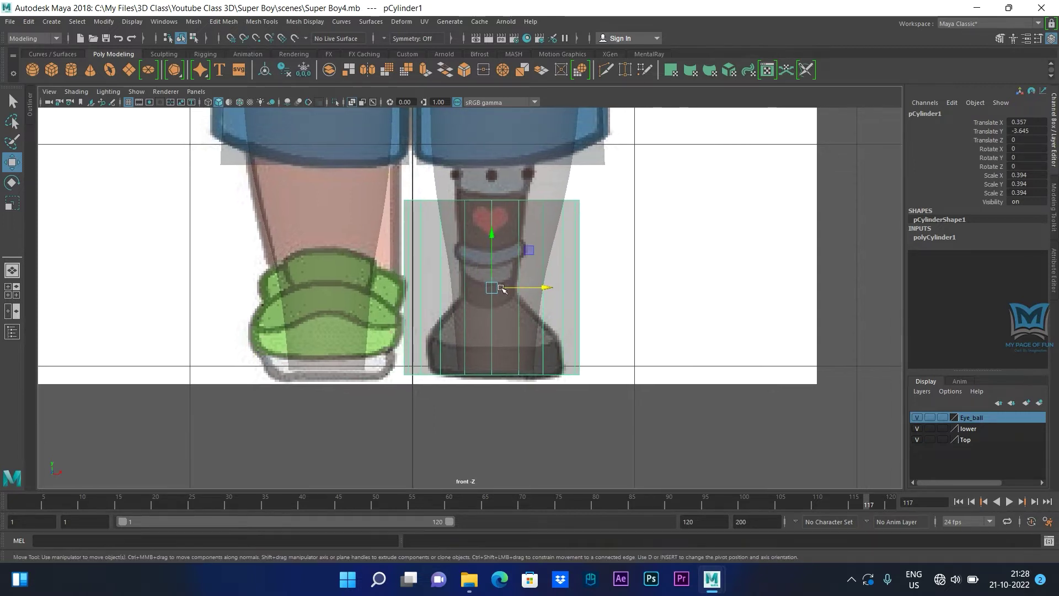
- Scale the cylinder uniformly to about 0.255 and lower it on the boot to about Y -3.727
key(r)
drag(493, 287, 470, 272)
alt+middle_drag(469, 272, 443, 294)
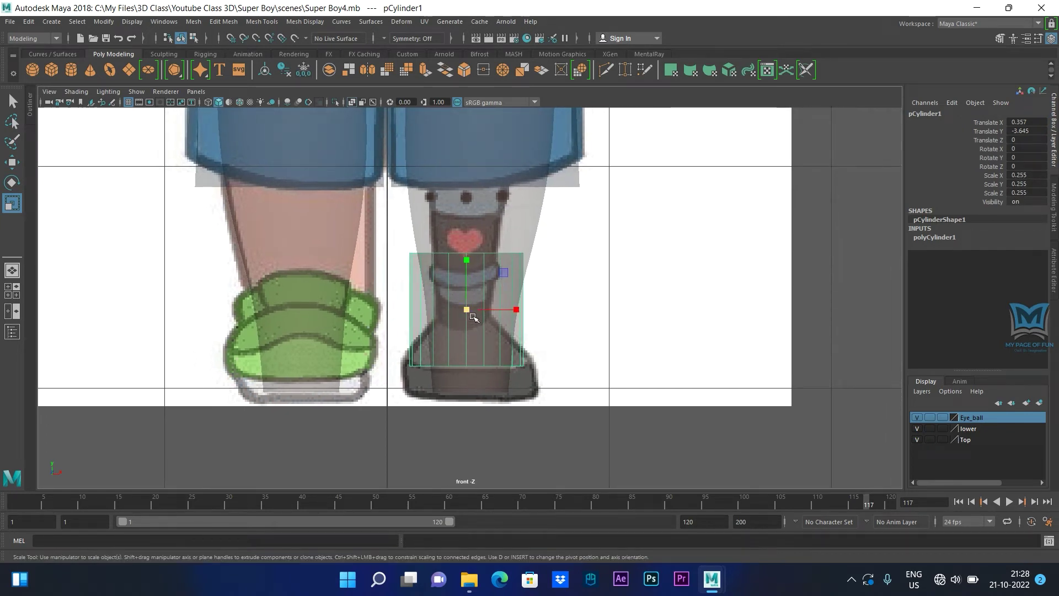
key(w)
drag(467, 276, 467, 293)
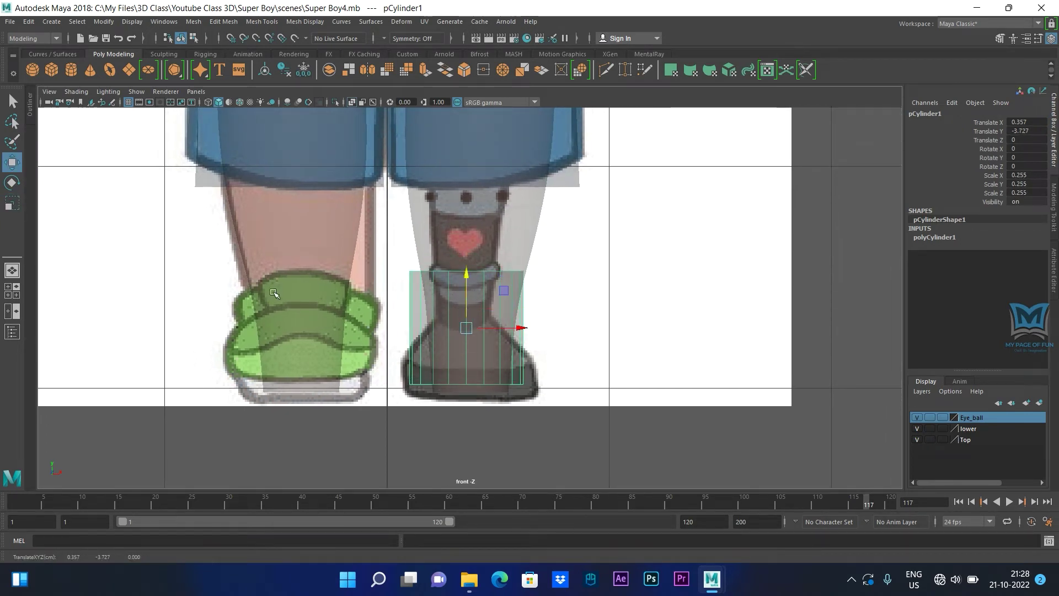
- Move the cylinder forward in the side view to surround the ankle, at about Z 0.648
key(space)
key(space)
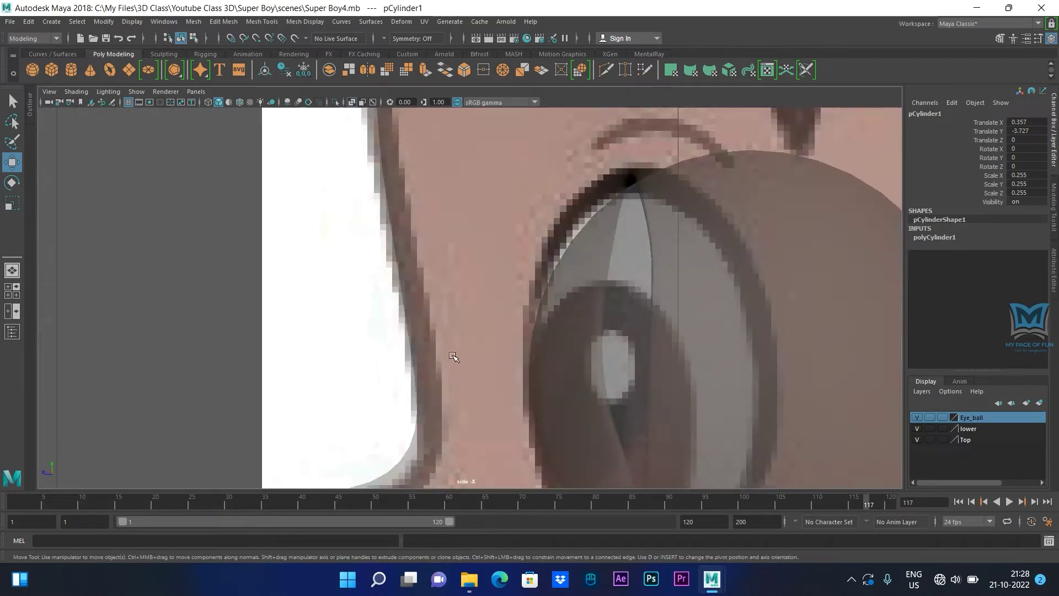
scroll(460, 356, down, 15)
alt+middle_drag(575, 428, 547, 297)
alt+right_drag(543, 302, 553, 389)
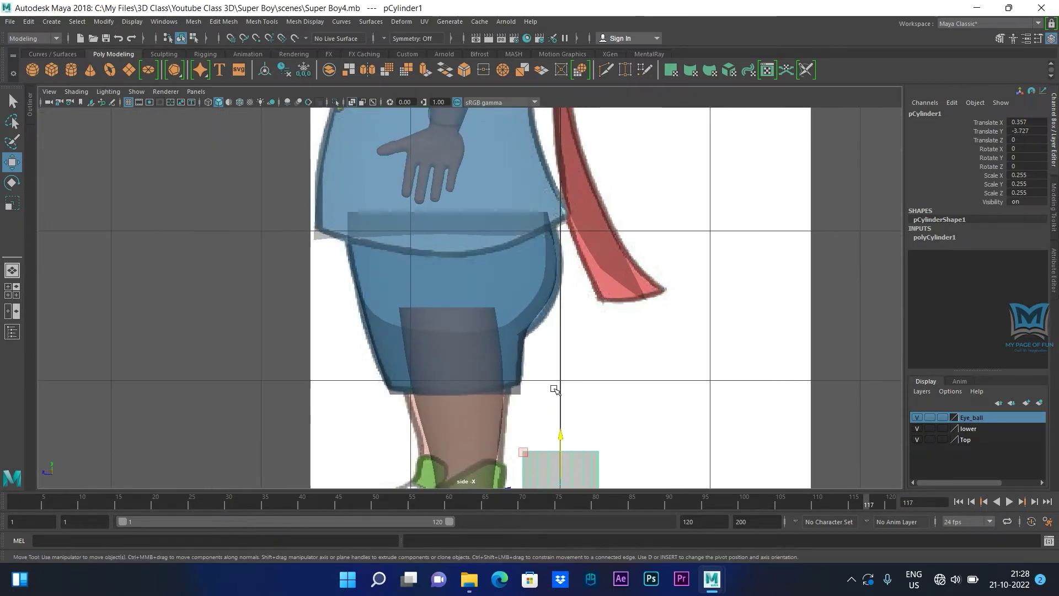
alt+middle_drag(554, 389, 541, 230)
drag(510, 330, 405, 349)
scroll(458, 360, up, 4)
alt+middle_drag(457, 360, 451, 450)
scroll(464, 393, up, 3)
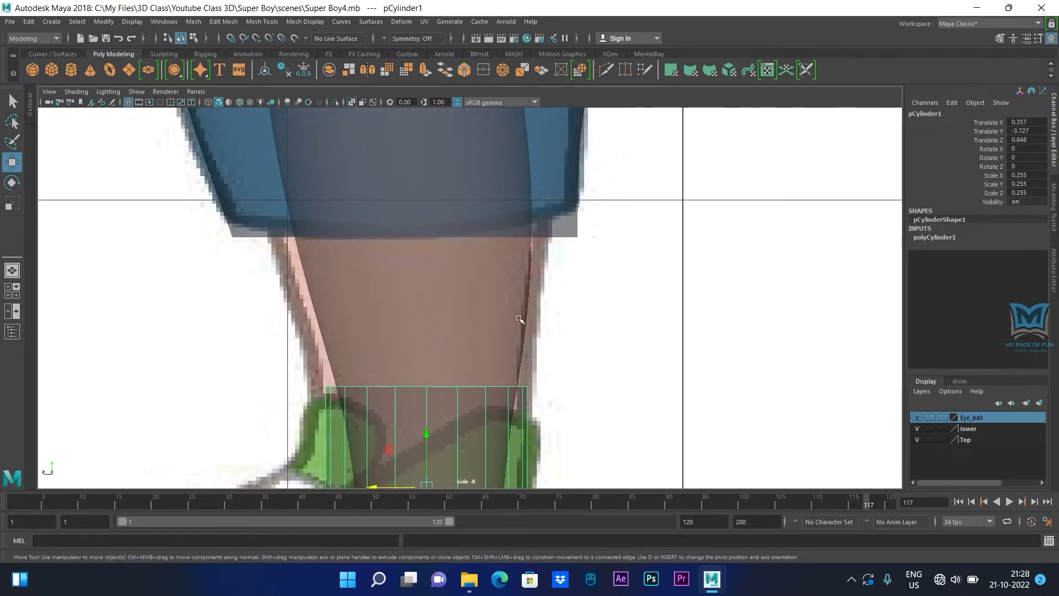
click(357, 370)
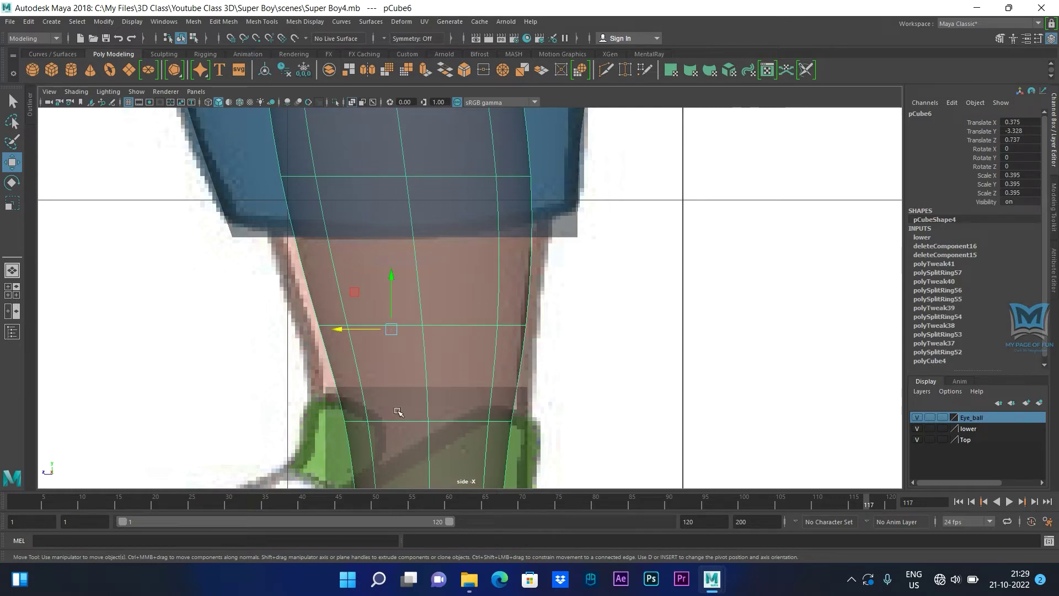
click(341, 411)
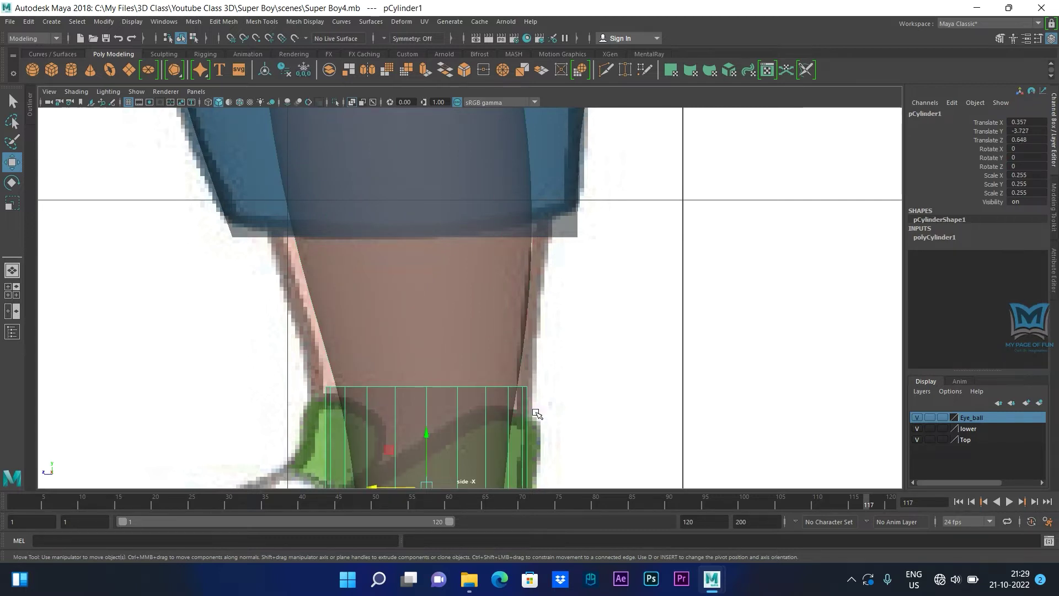
scroll(541, 411, down, 10)
scroll(554, 381, up, 7)
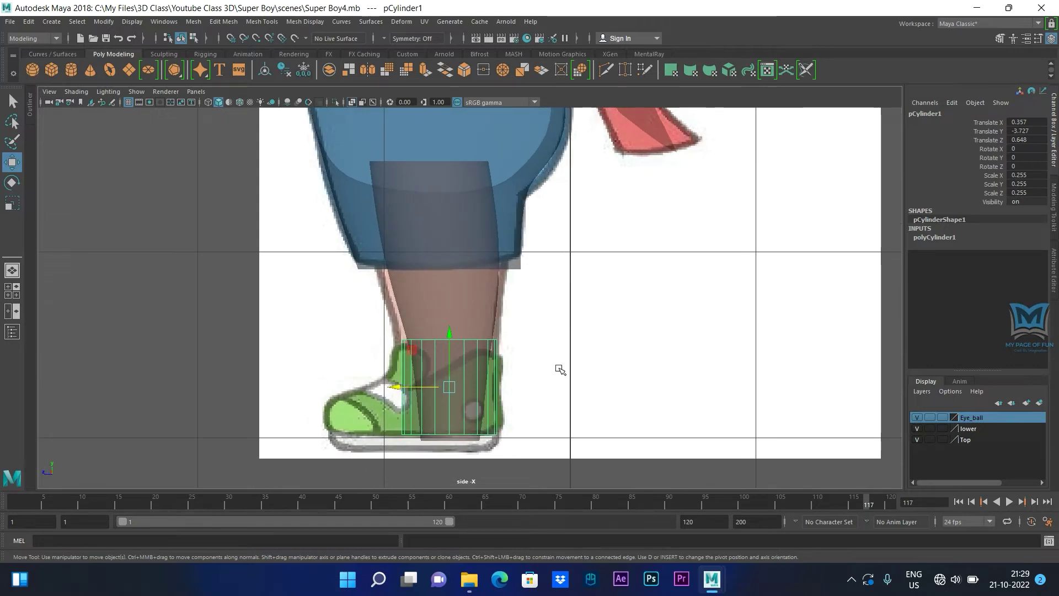
scroll(560, 367, up, 2)
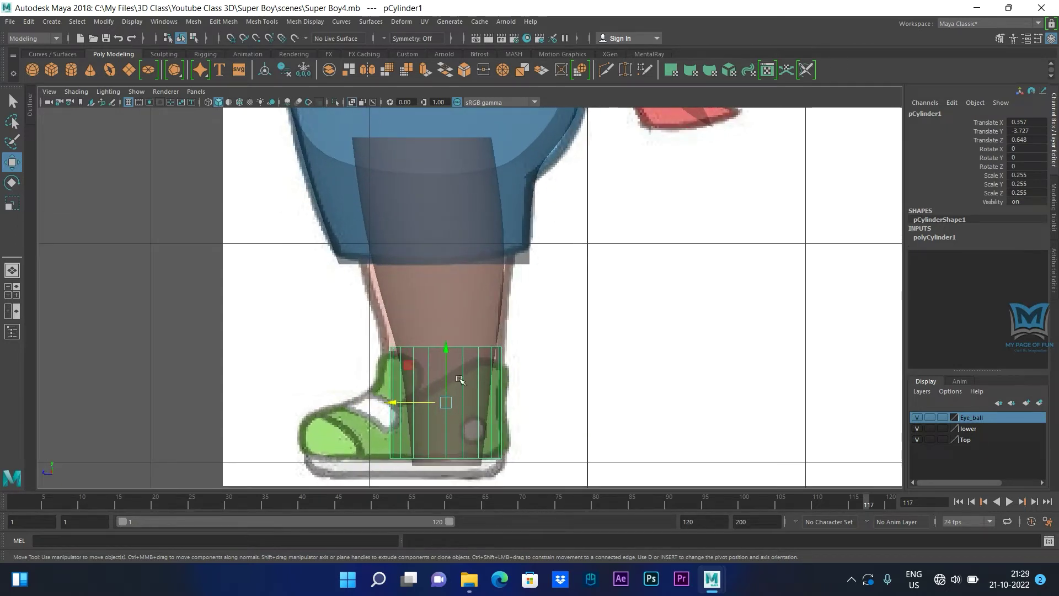
- Frame the cylinder in the perspective view and set its Subdivisions Axis to 10
key(space)
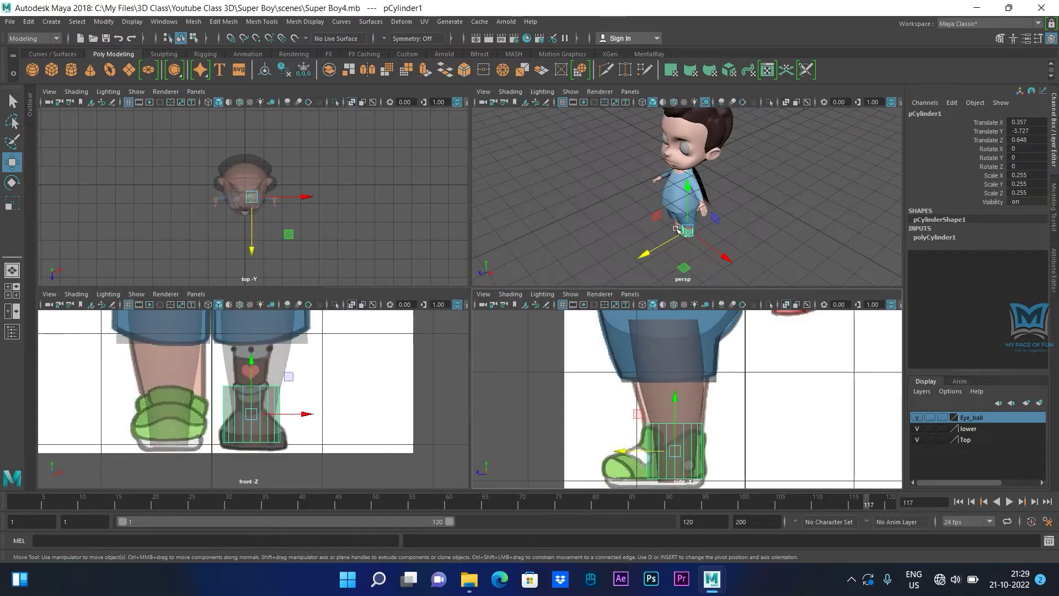
key(space)
scroll(588, 408, up, 5)
alt+middle_drag(588, 408, 569, 283)
key(f)
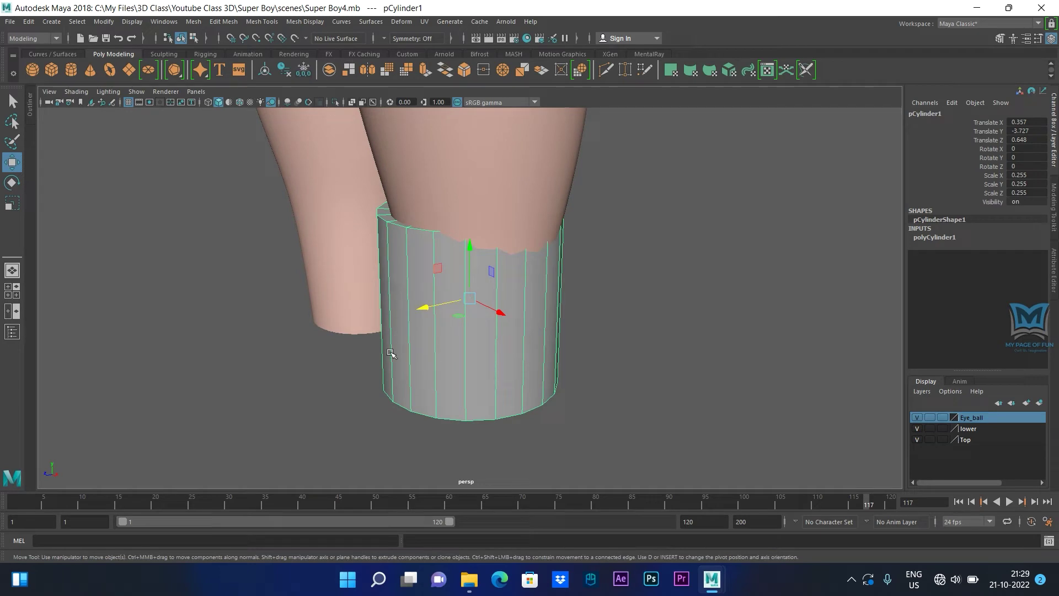
click(928, 238)
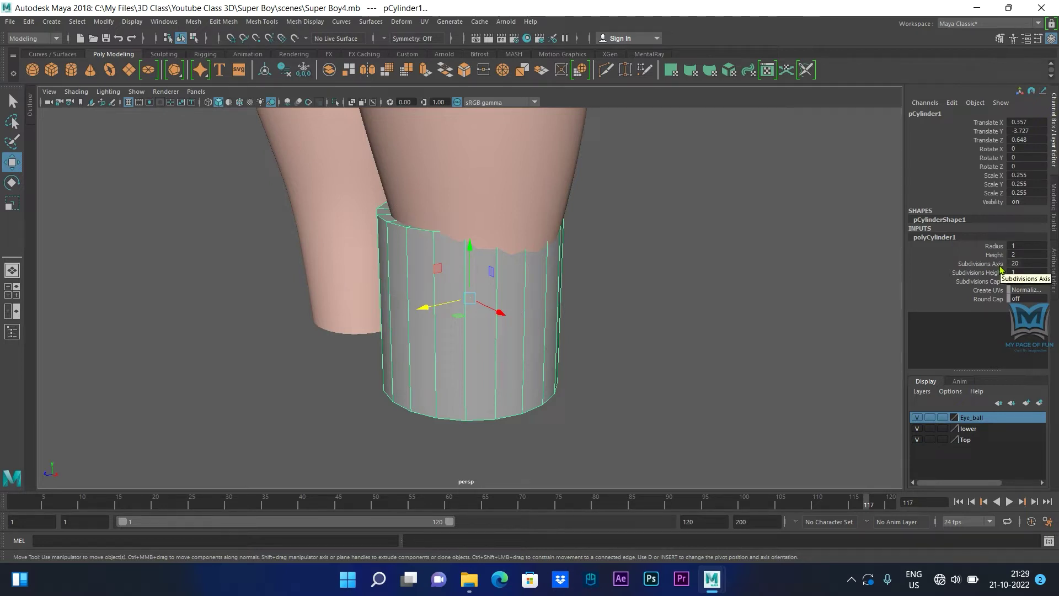
click(849, 588)
click(850, 588)
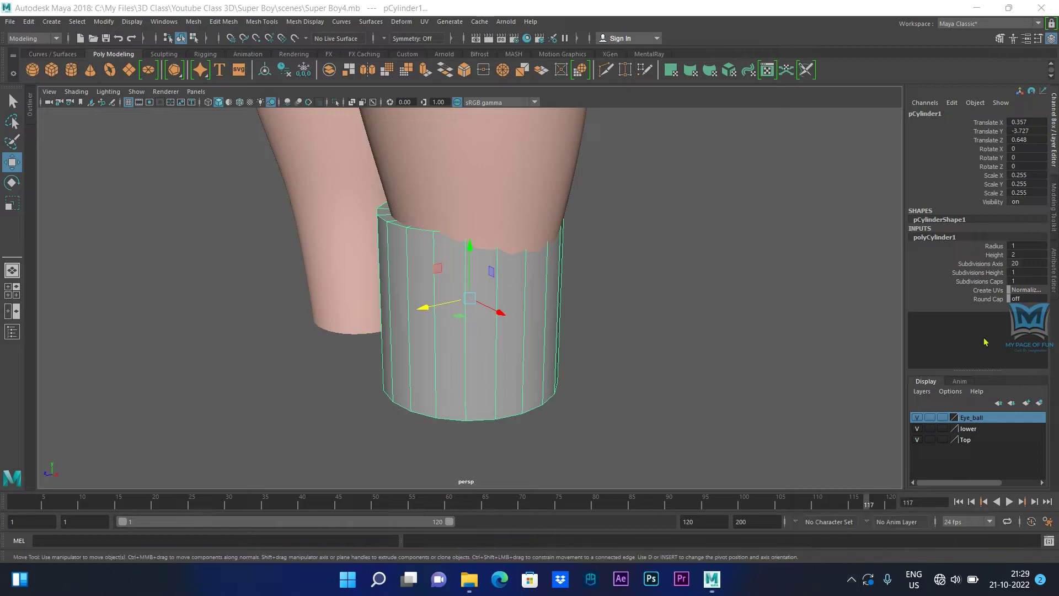
double_click(1014, 265)
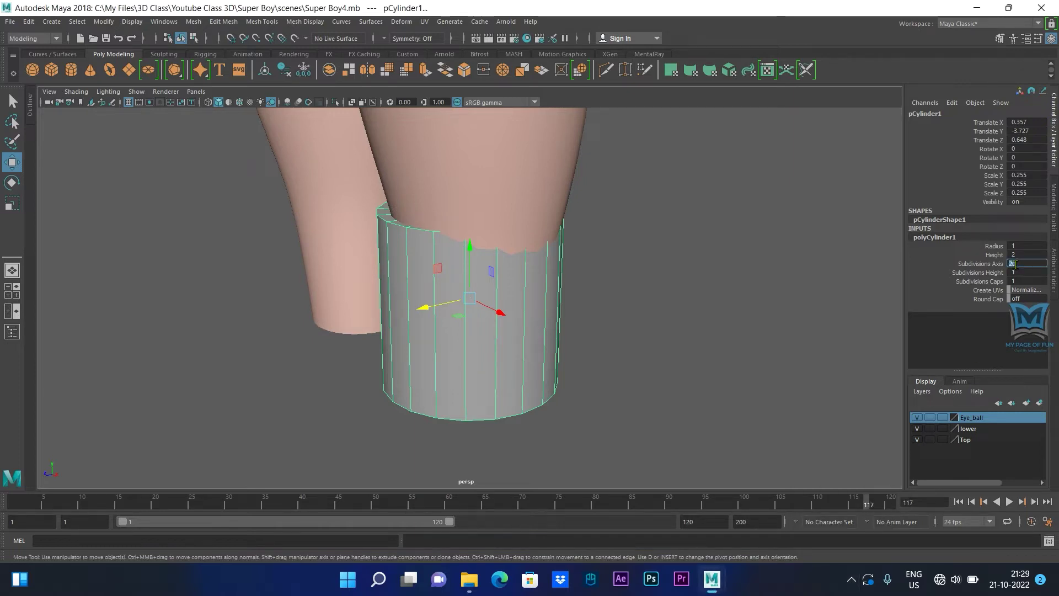
text(10)
key(Return)
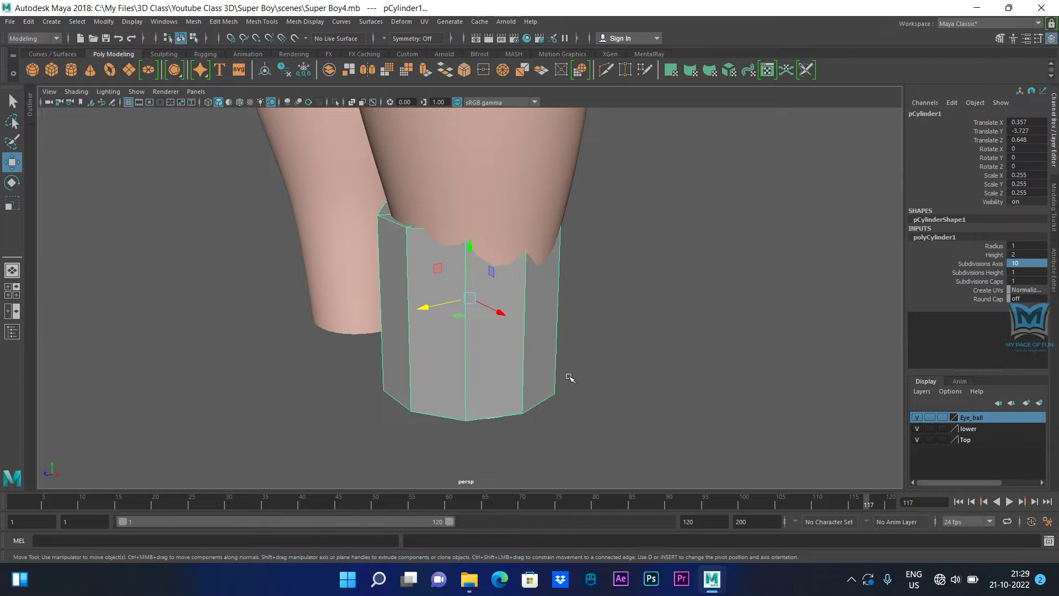
- Move the cylinder sideways in the perspective view to center it around the lower leg, at about X 0.389
click(446, 155)
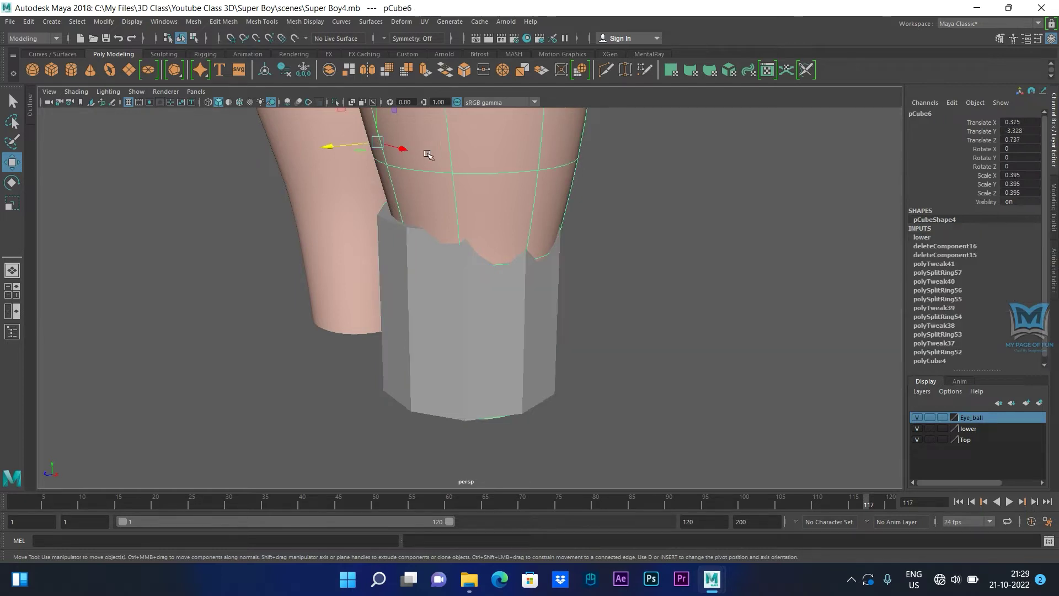
scroll(586, 156, down, 2)
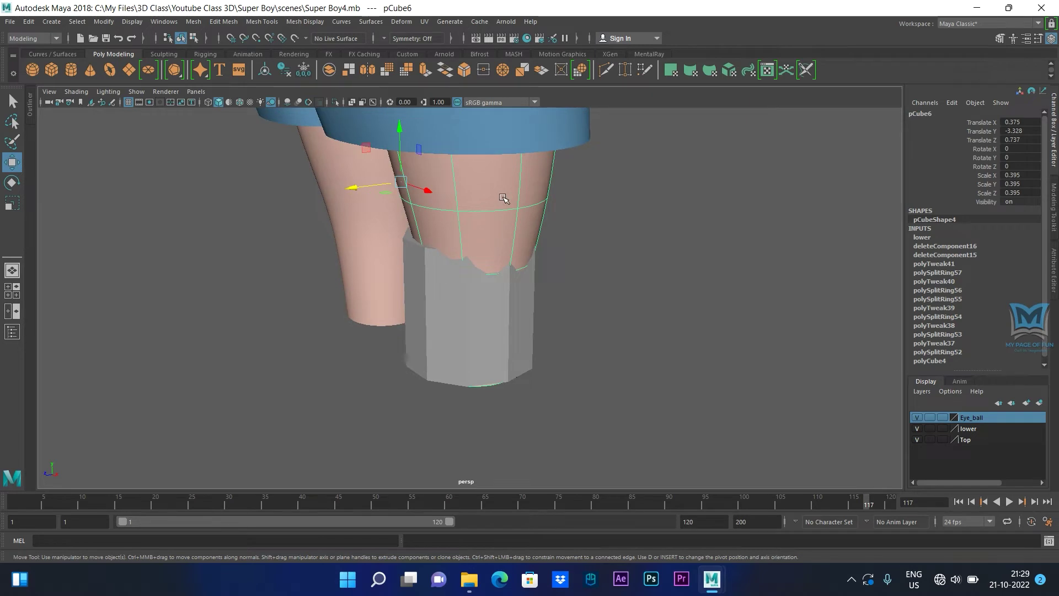
scroll(503, 198, up, 2)
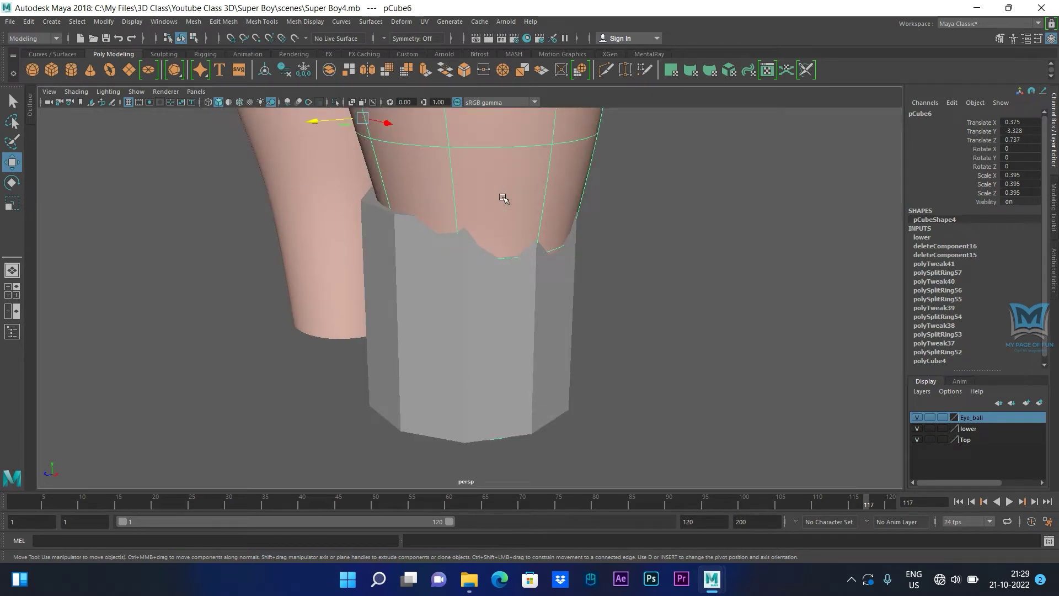
click(481, 313)
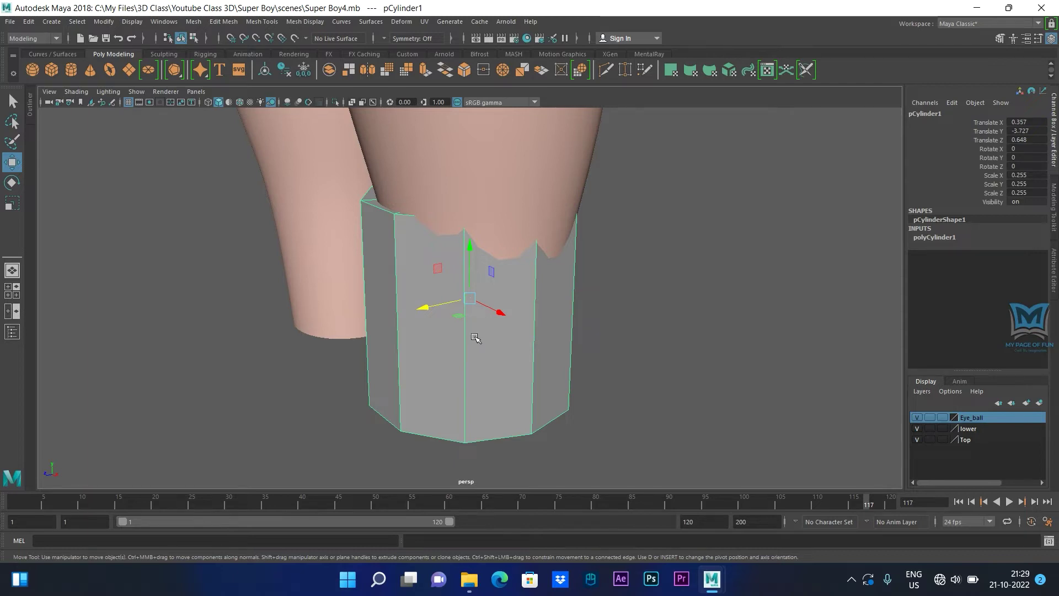
alt+drag(430, 352, 534, 305)
alt+drag(607, 410, 570, 441)
- Lower the cylinder slightly in the side view to about Y -3.731, aligning its base with the top of the reference sole
key(space)
key(space)
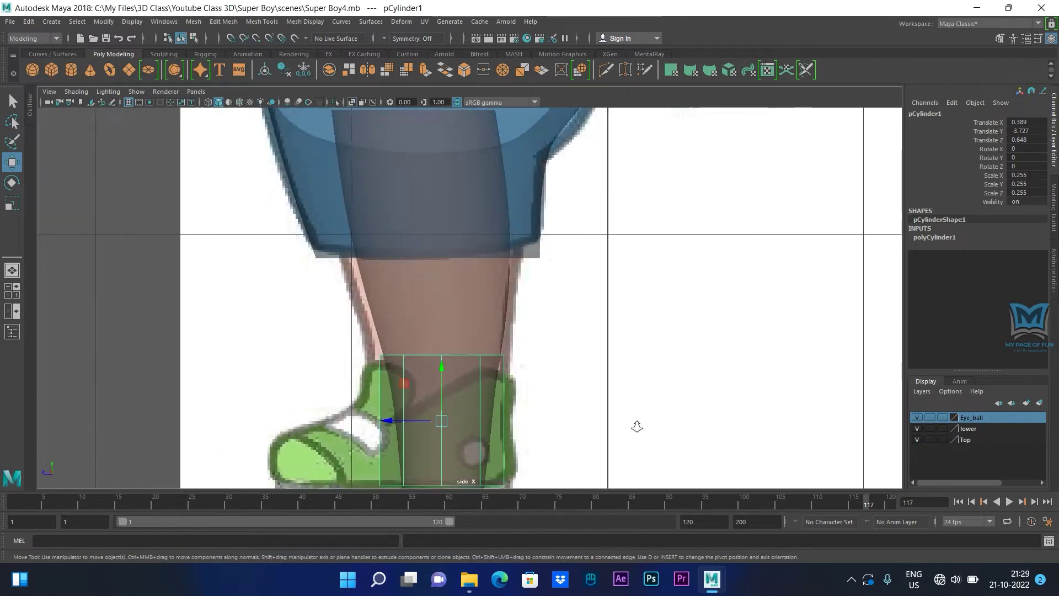
alt+middle_drag(599, 418, 647, 247)
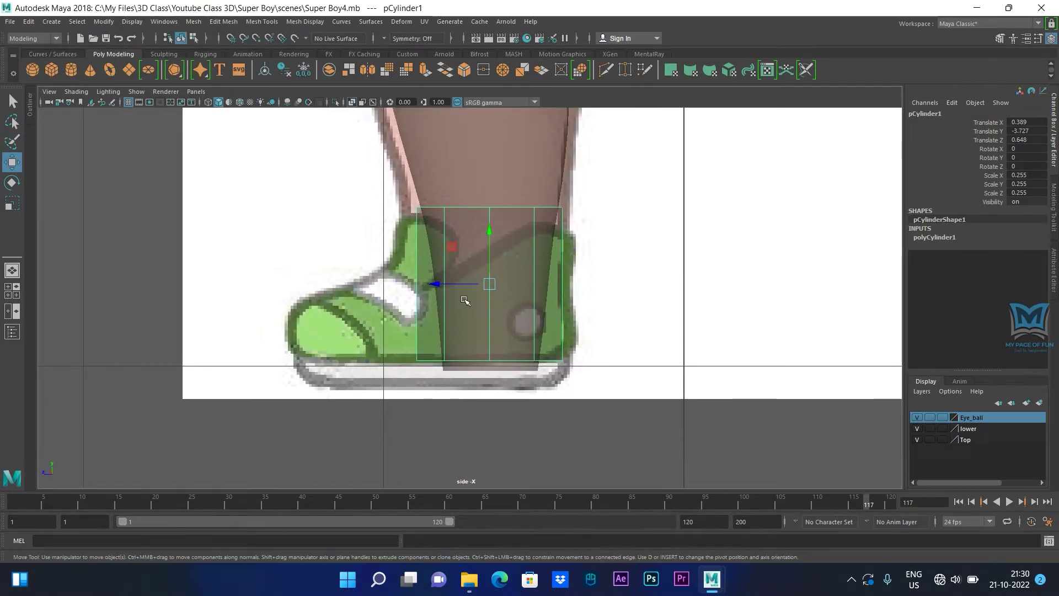
drag(489, 229, 487, 234)
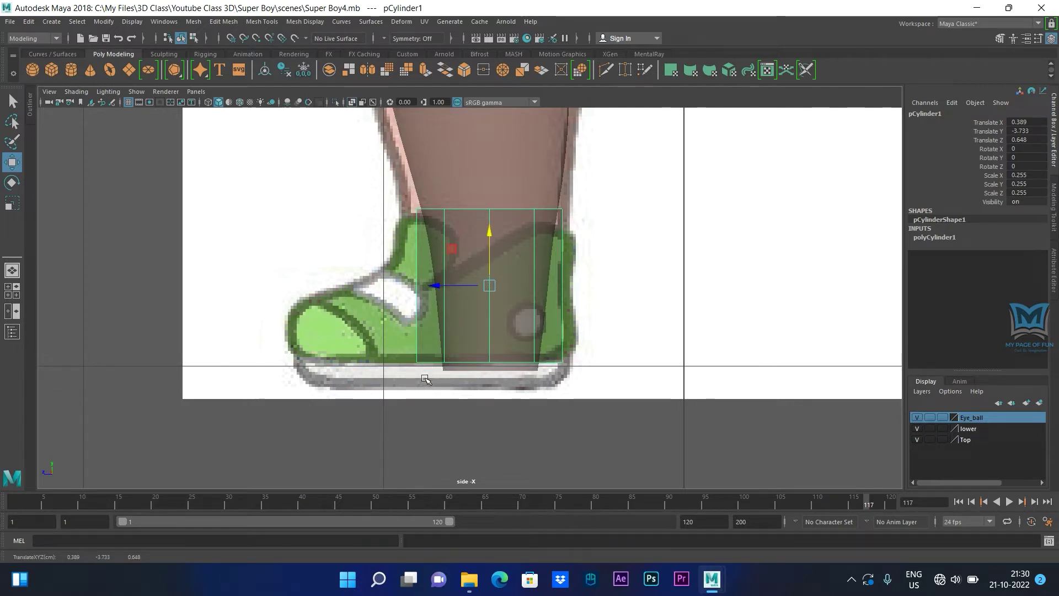
drag(489, 232, 487, 232)
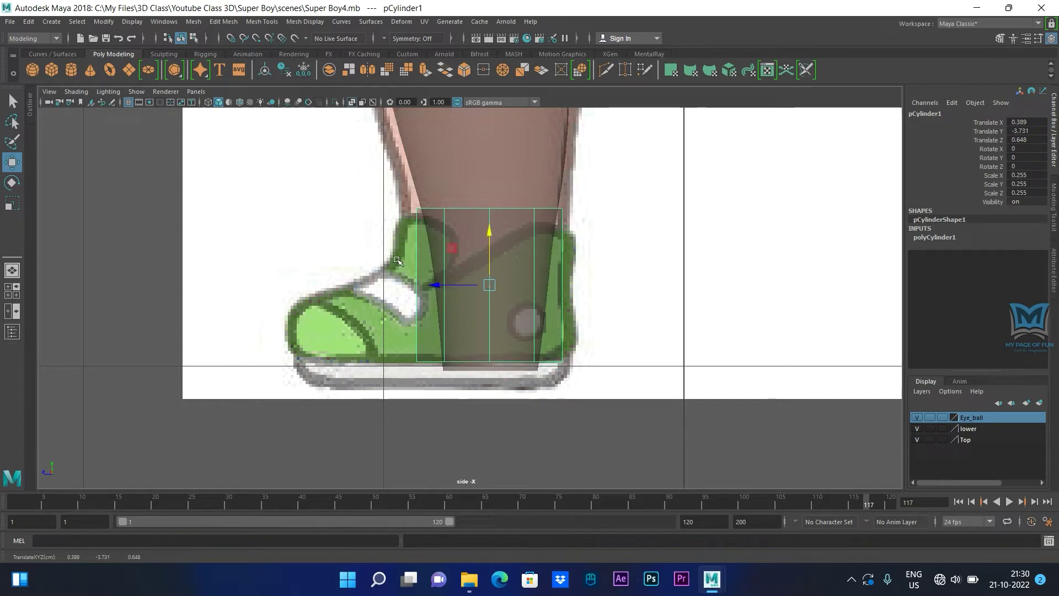
- Lower the cylinder's top ring of vertices in the side view to match the top of the reference shoe
scroll(471, 309, up, 3)
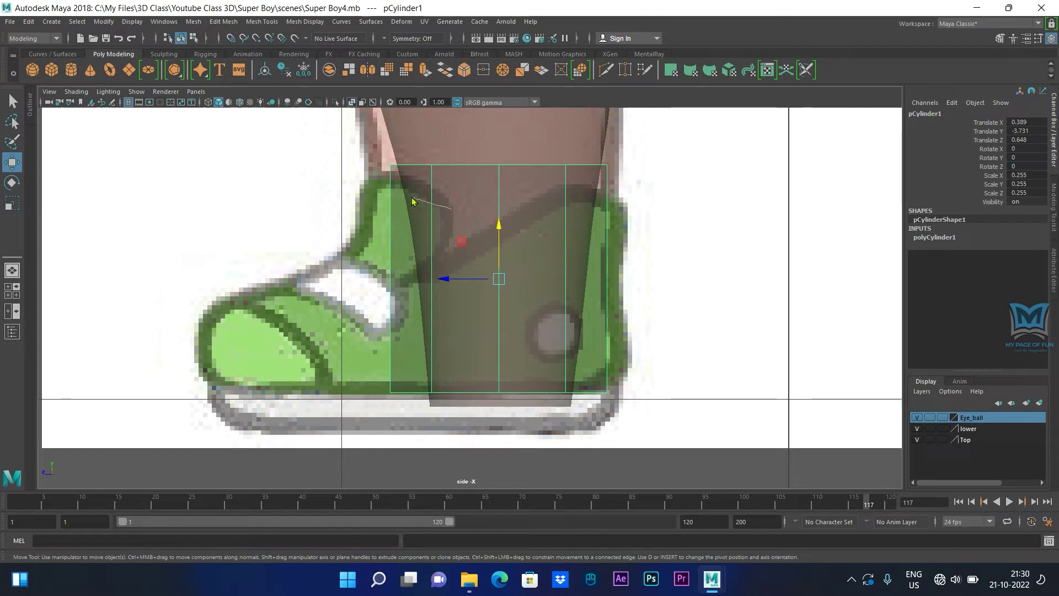
right_drag(451, 209, 384, 212)
drag(386, 139, 668, 229)
drag(500, 120, 499, 131)
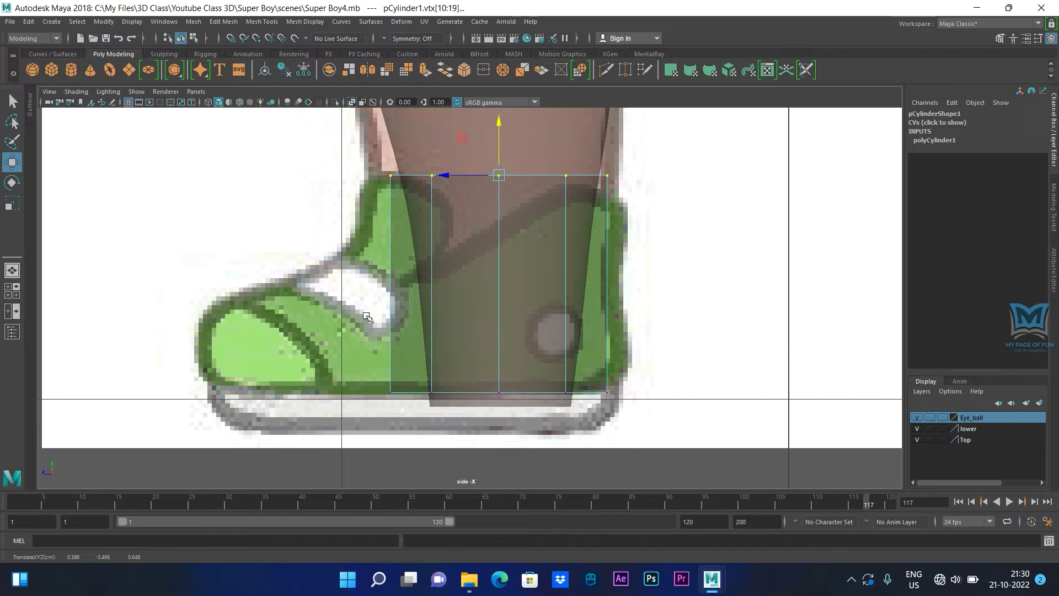
- Insert a horizontal edge loop around the cylinder at the height where the reference shoe's tongue meets the foot
right_drag(398, 322, 288, 279)
drag(326, 264, 366, 310)
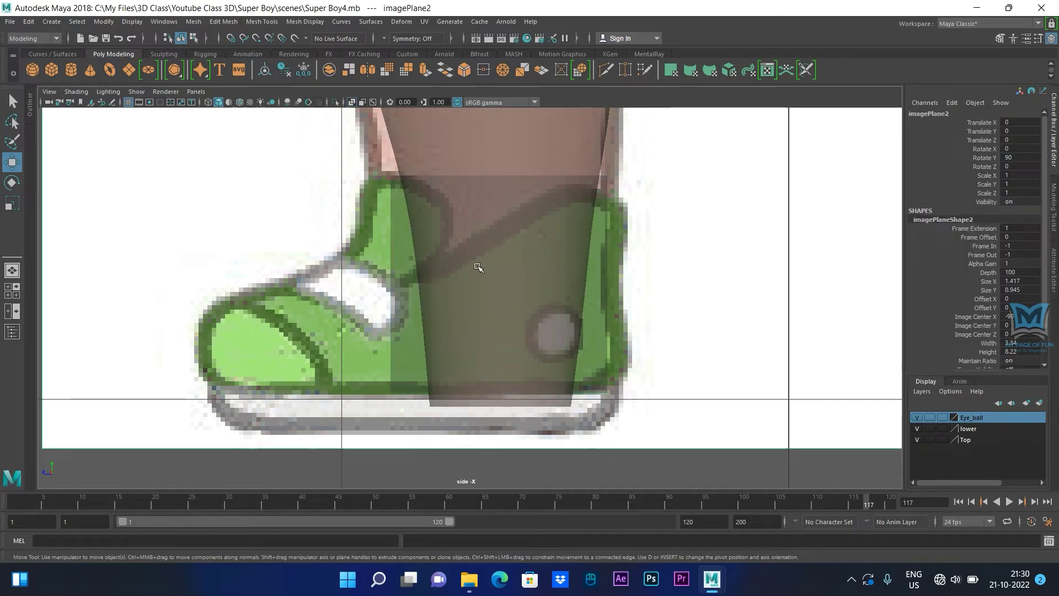
click(418, 265)
shift+right_drag(418, 263, 357, 280)
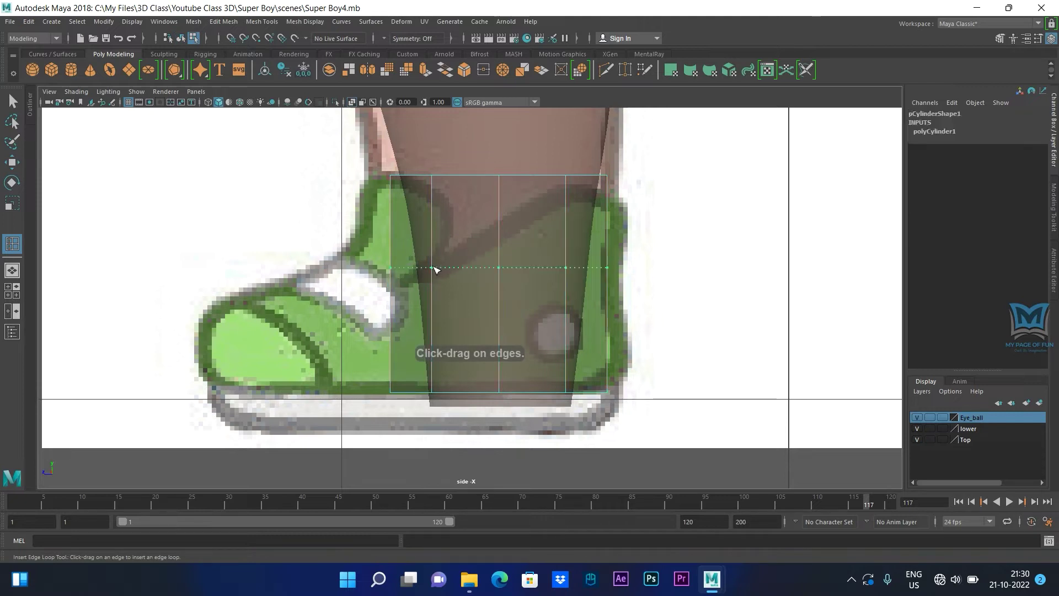
drag(440, 265, 445, 259)
key(q)
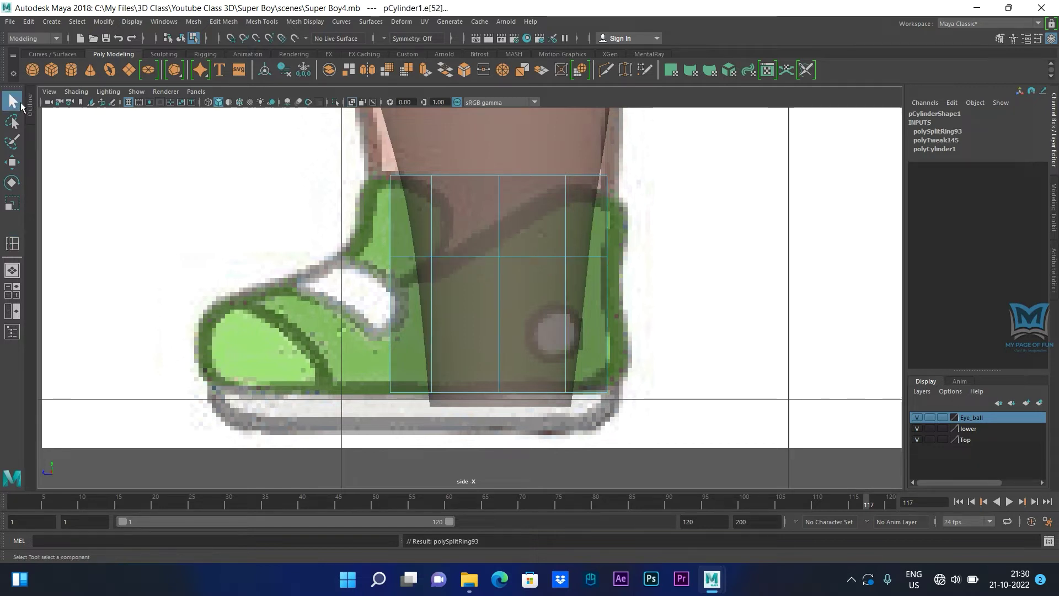
- Extrude the three lower front faces of the cylinder about 0.443 forward in the side view to reach the reference toe
right_drag(413, 255, 414, 285)
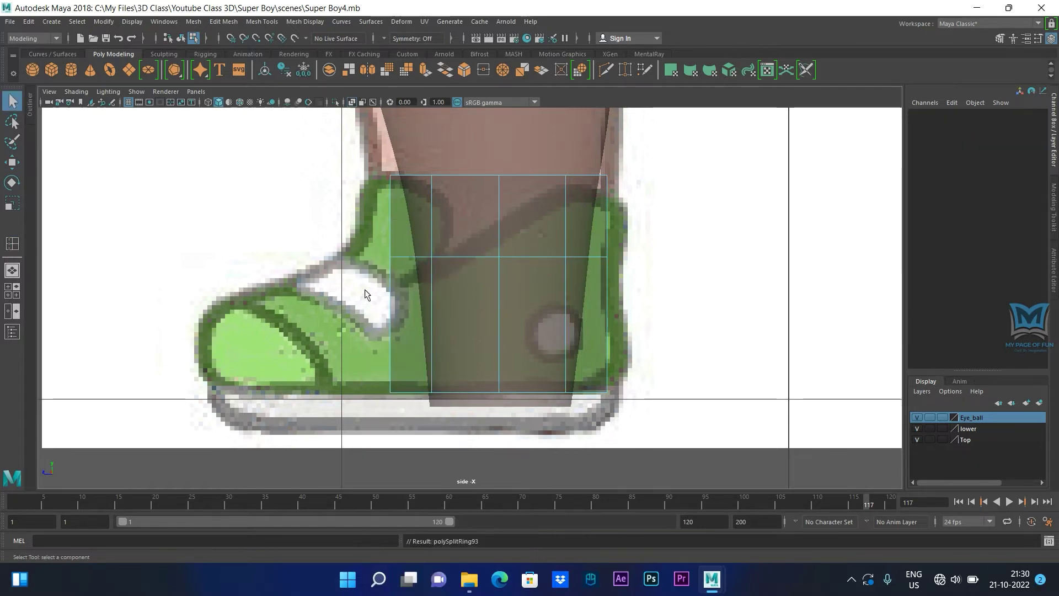
click(411, 328)
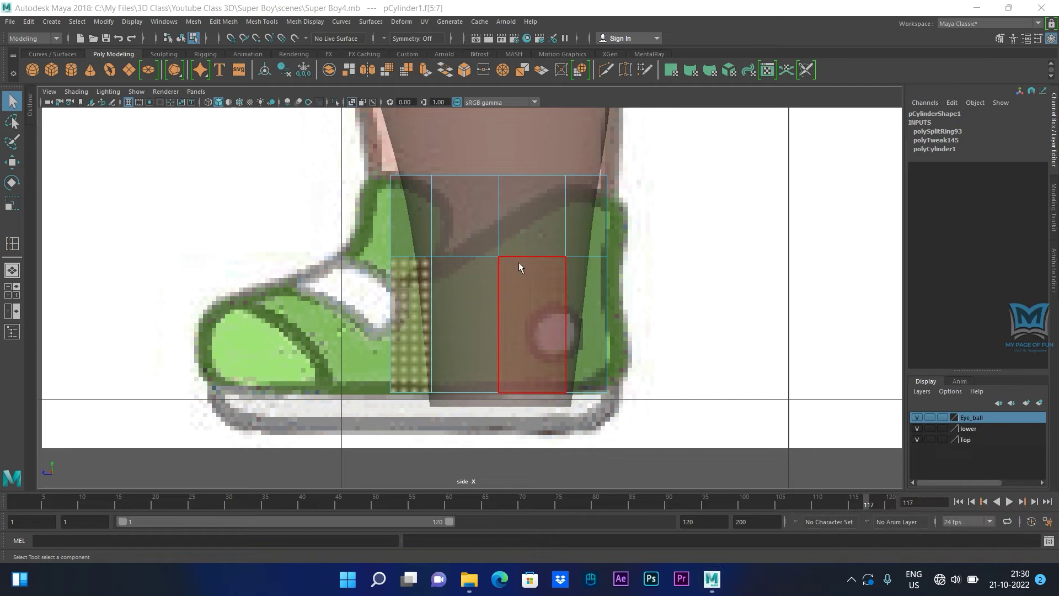
key(space)
key(space)
alt+drag(601, 269, 607, 323)
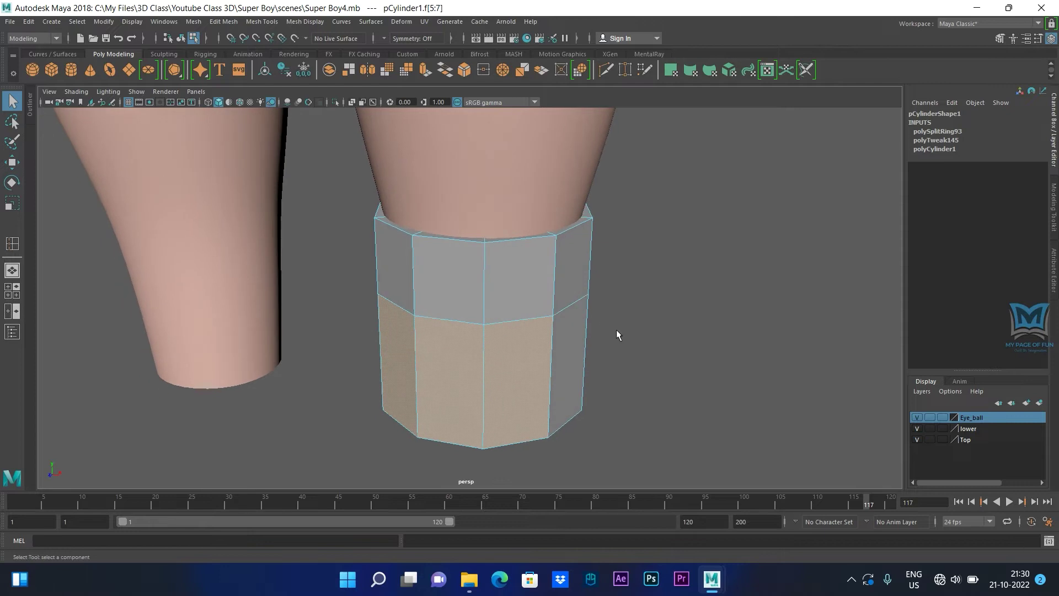
key(space)
key(space)
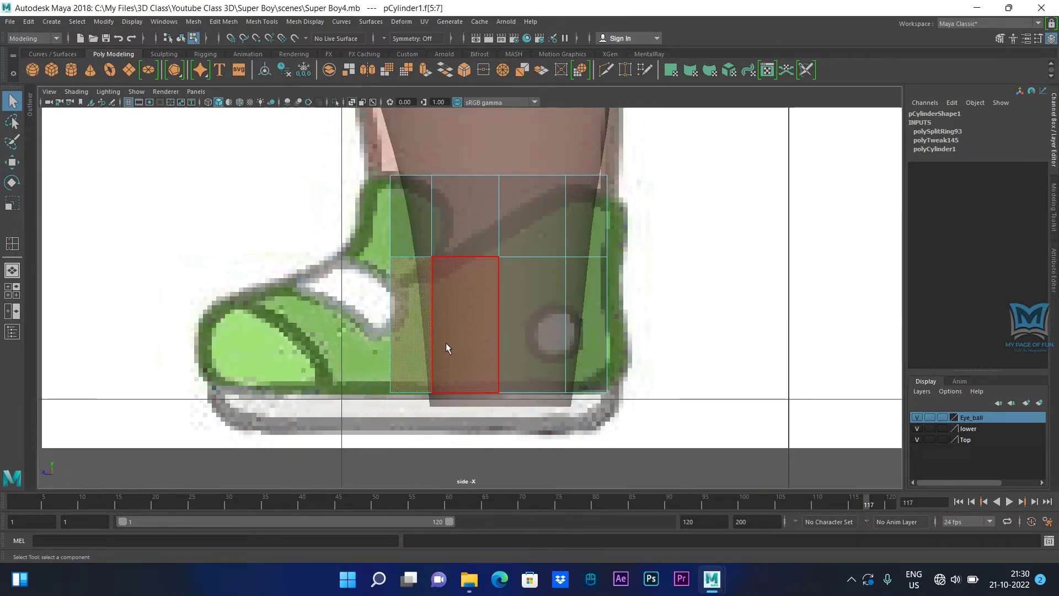
alt+middle_drag(446, 343, 447, 331)
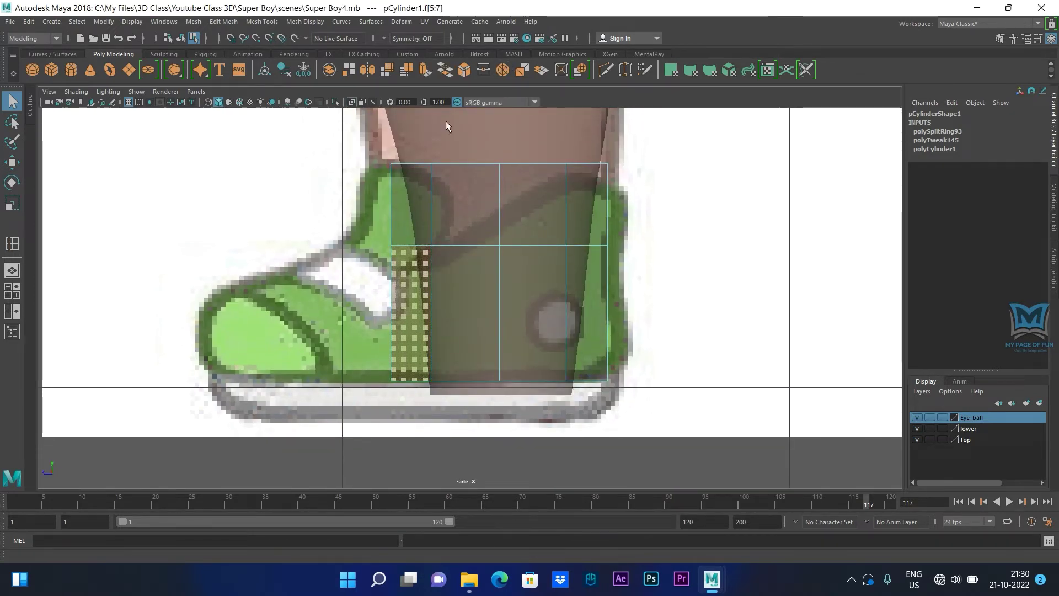
key(ctrl+e)
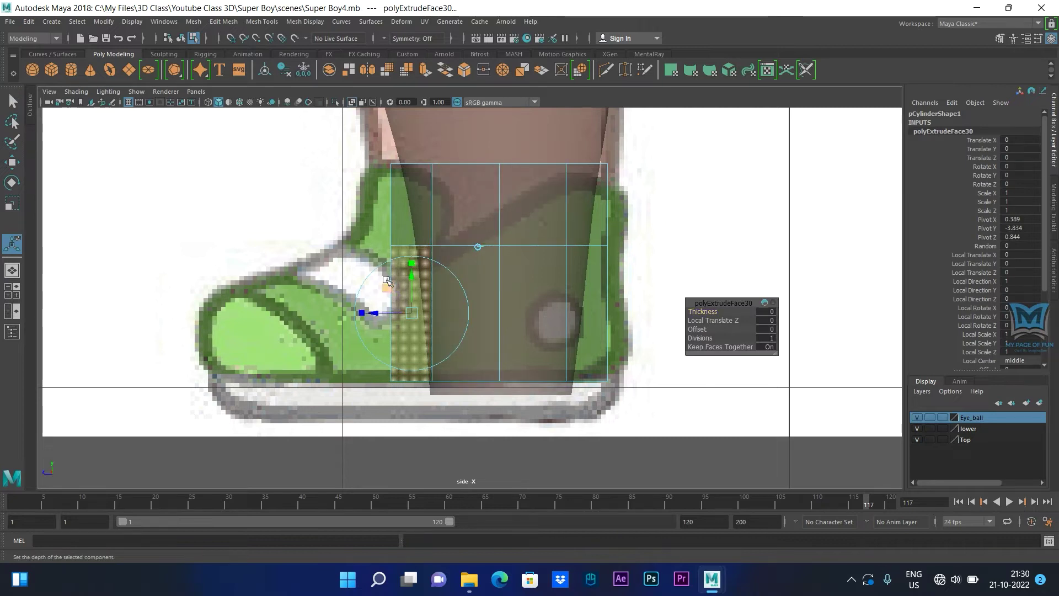
drag(373, 312, 180, 322)
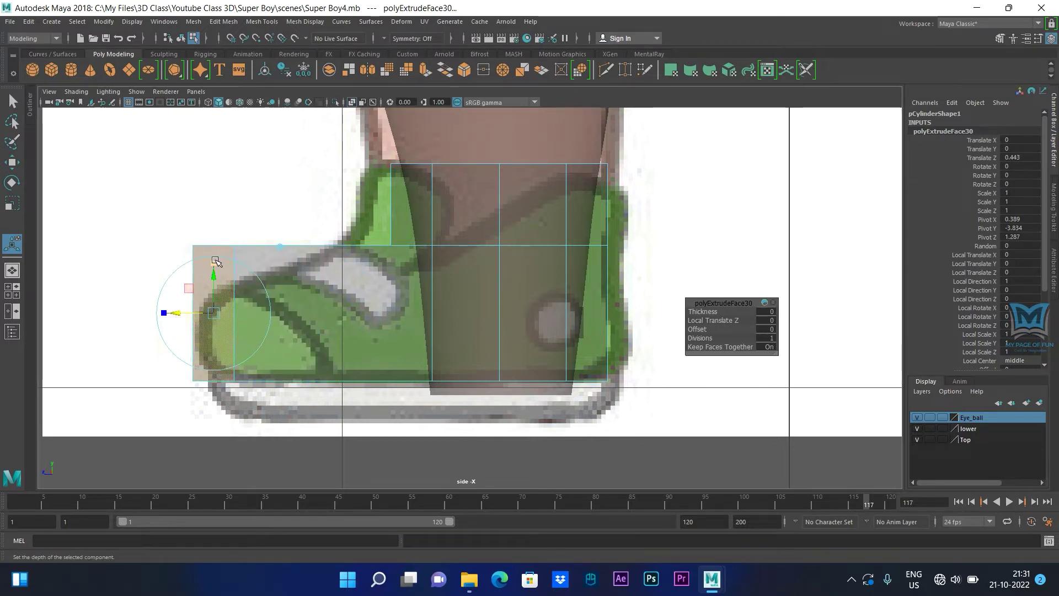
- Scale the extruded toe faces down vertically and lower them so the top of the foot slopes toward the toe
key(r)
drag(214, 259, 214, 274)
key(w)
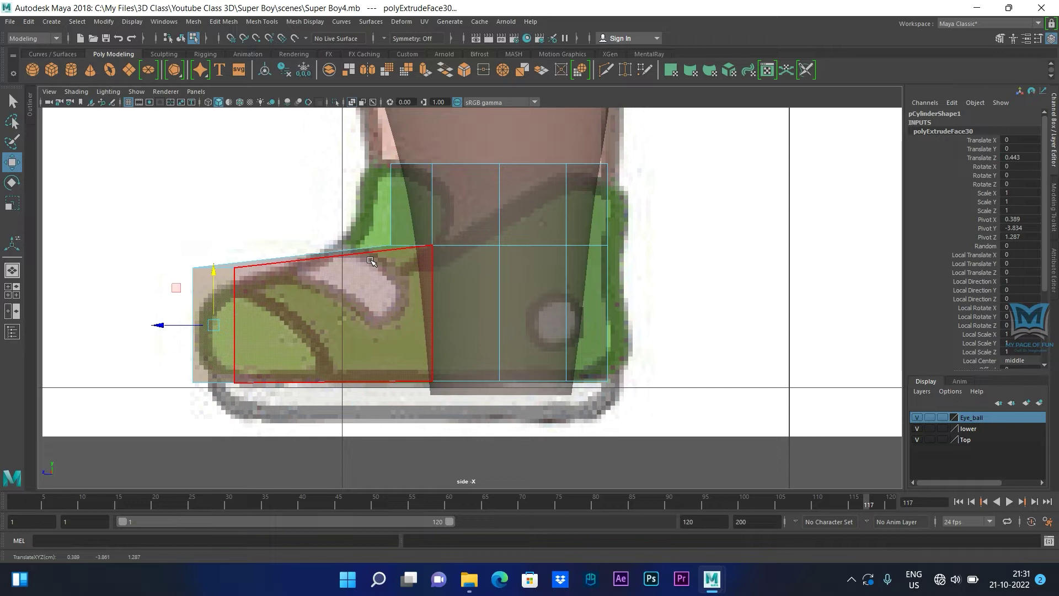
- Insert a vertical edge loop about midway along the extruded foot and flatten it lengthwise
right_drag(375, 261, 429, 242)
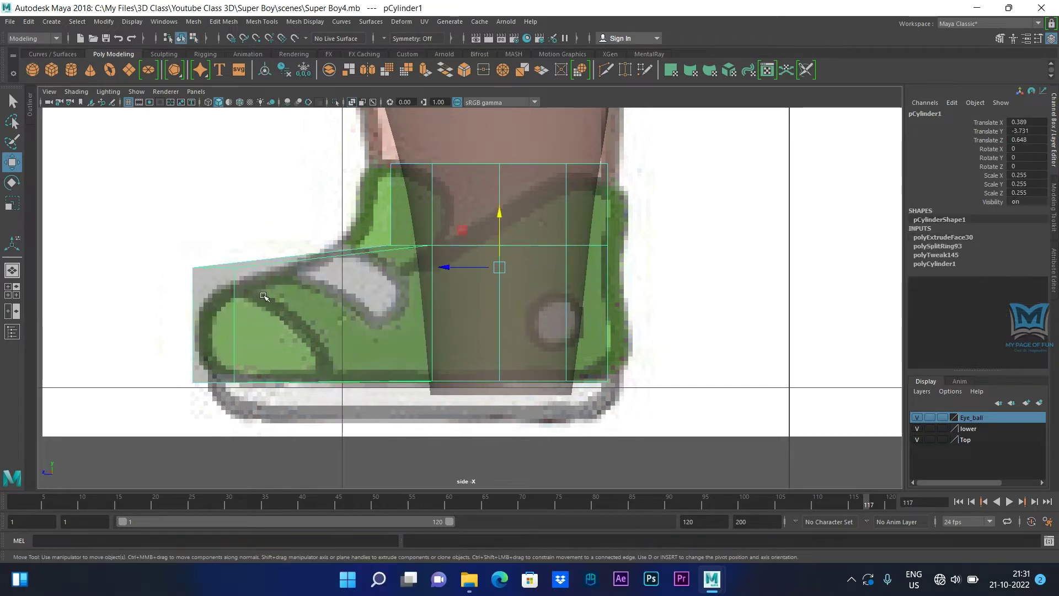
shift+right_click(319, 289)
click(248, 303)
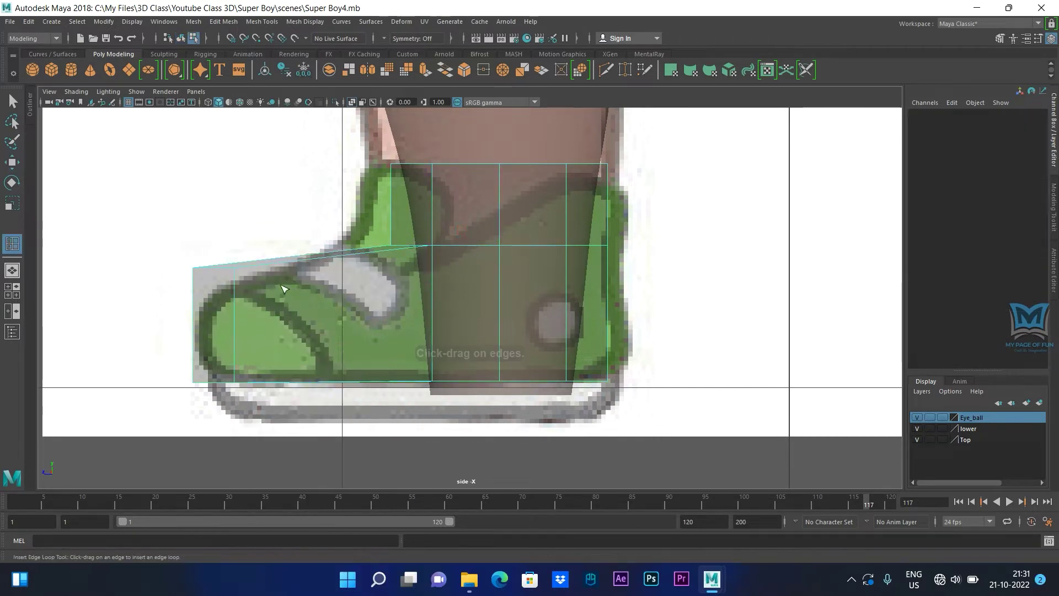
click(326, 258)
key(r)
drag(255, 320, 310, 323)
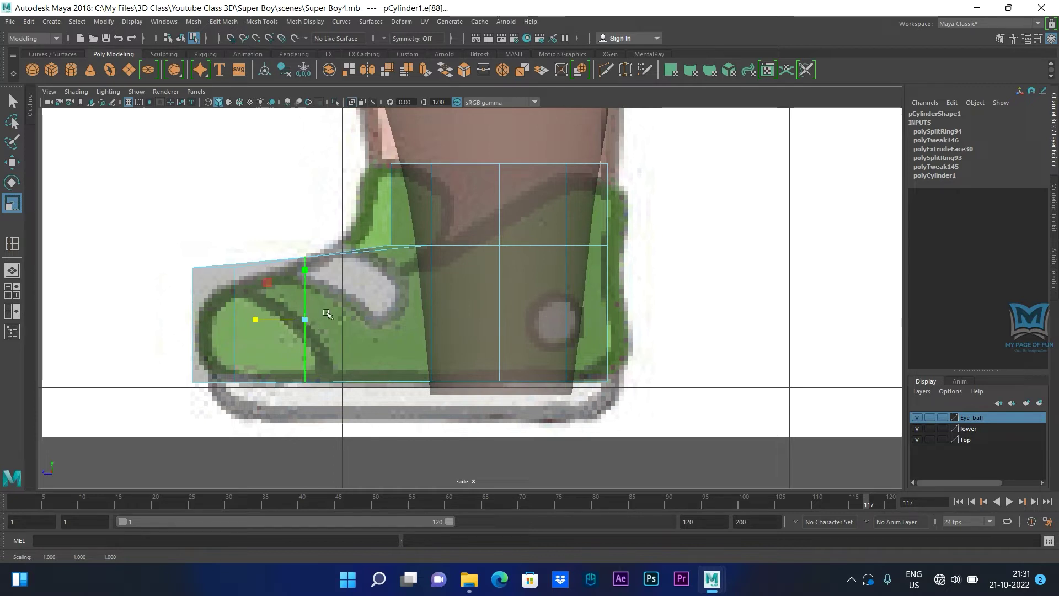
- Check the foot shape in perspective and insert a horizontal edge loop around the shoe's lower section in the side view
key(space)
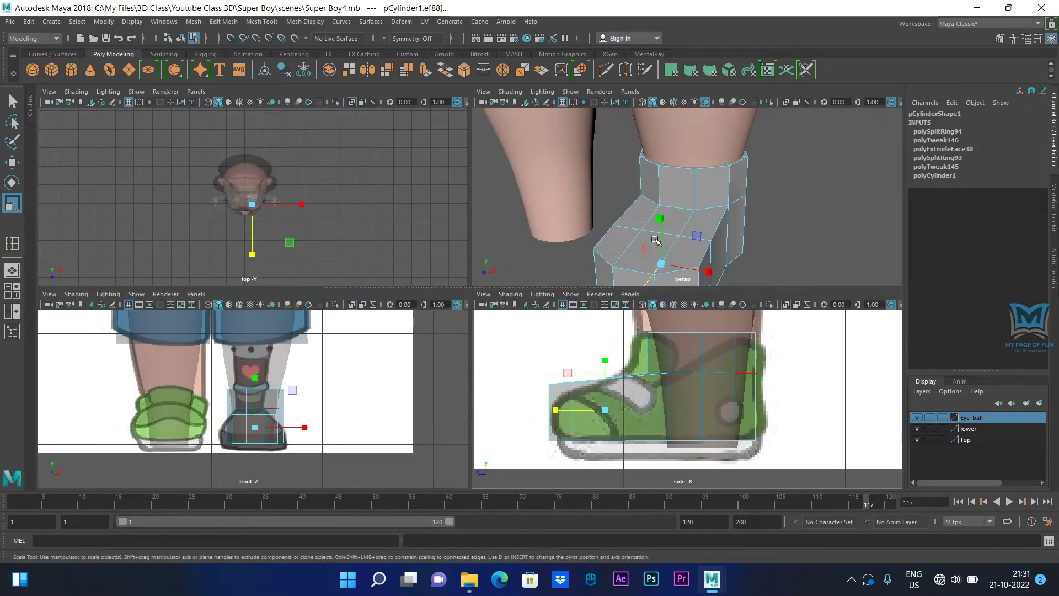
key(space)
alt+drag(607, 289, 381, 261)
key(space)
key(space)
right_drag(478, 256, 533, 240)
shift+right_drag(478, 331, 422, 330)
drag(277, 334, 282, 329)
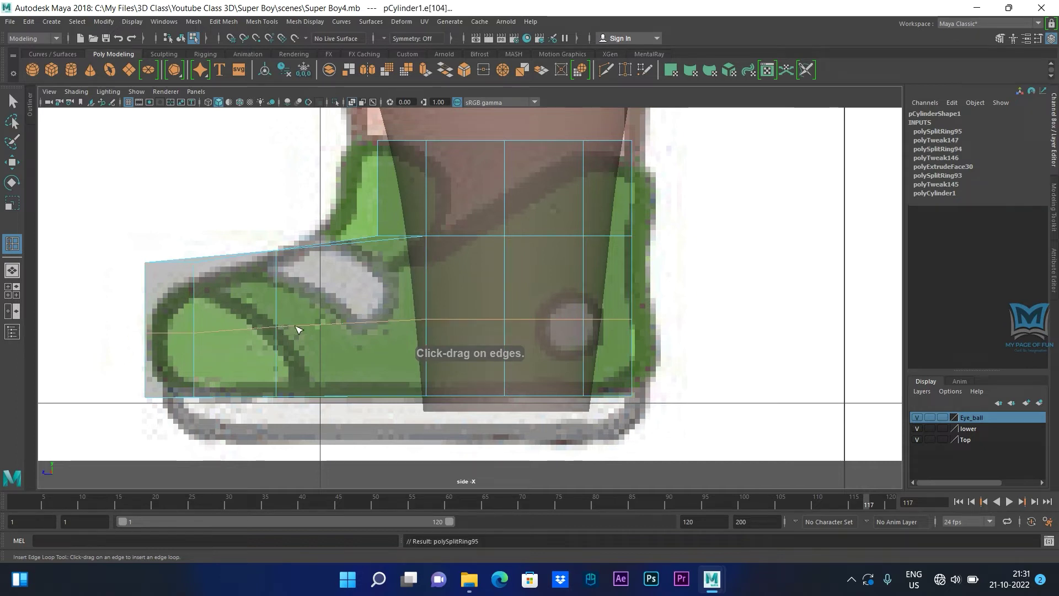
- Flatten the new horizontal edge loop vertically and adjust its height on the shoe
key(r)
drag(388, 278, 396, 325)
key(w)
drag(389, 273, 389, 269)
- Select the toe-end vertices in the perspective view, scale them wider along X, and shift them slightly toward the outer side
key(space)
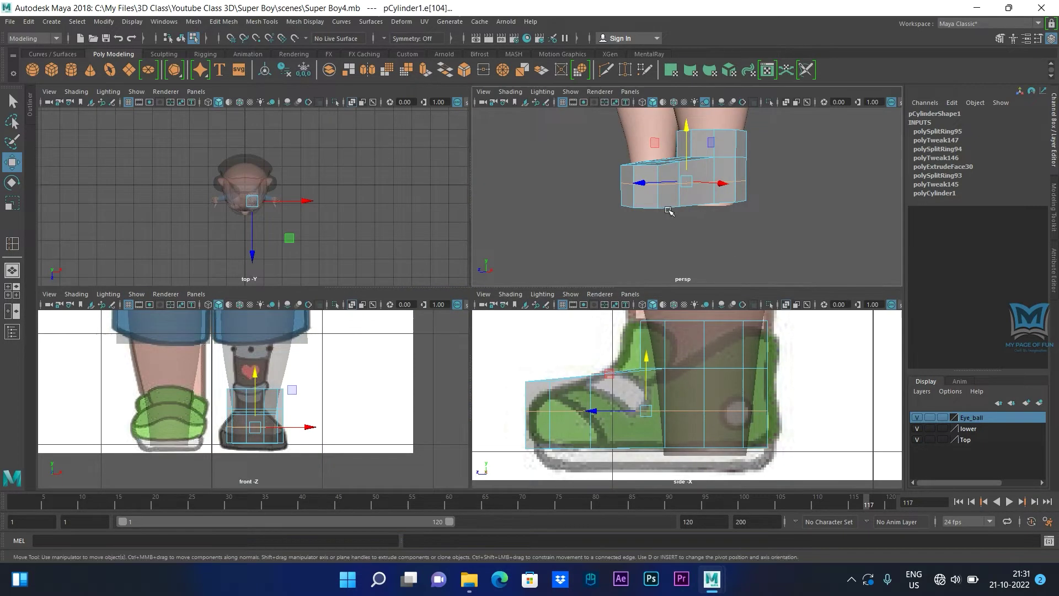
key(space)
alt+drag(485, 325, 553, 371)
right_drag(467, 256, 411, 267)
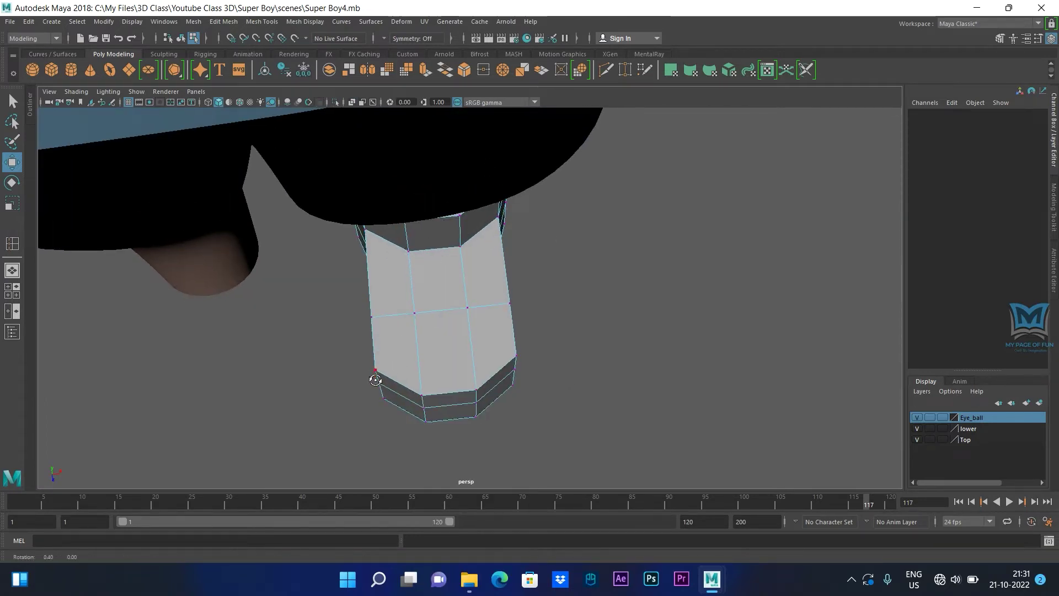
scroll(371, 382, up, 8)
scroll(404, 342, down, 10)
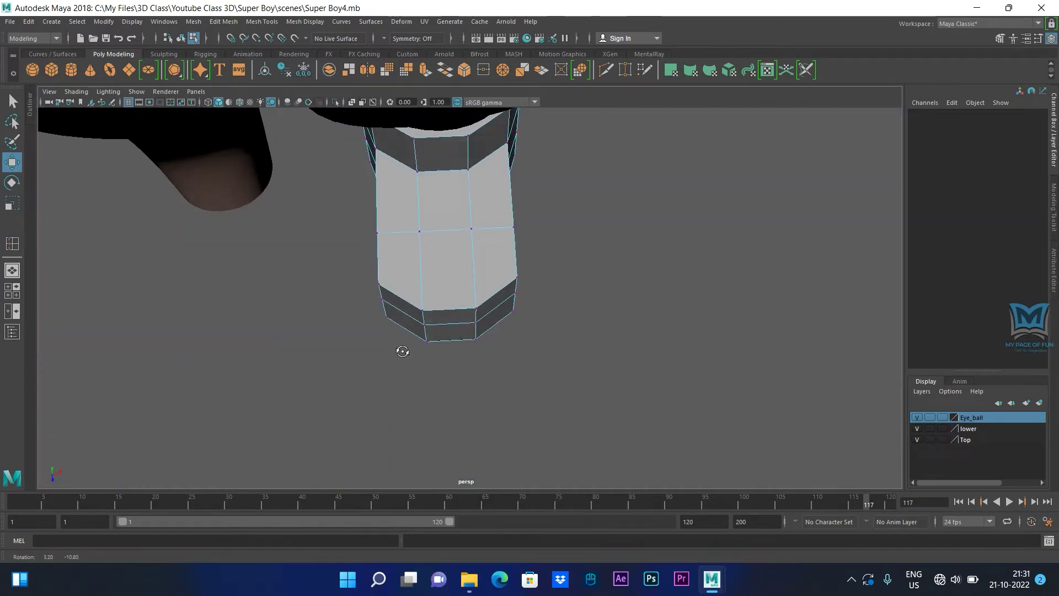
drag(359, 277, 577, 423)
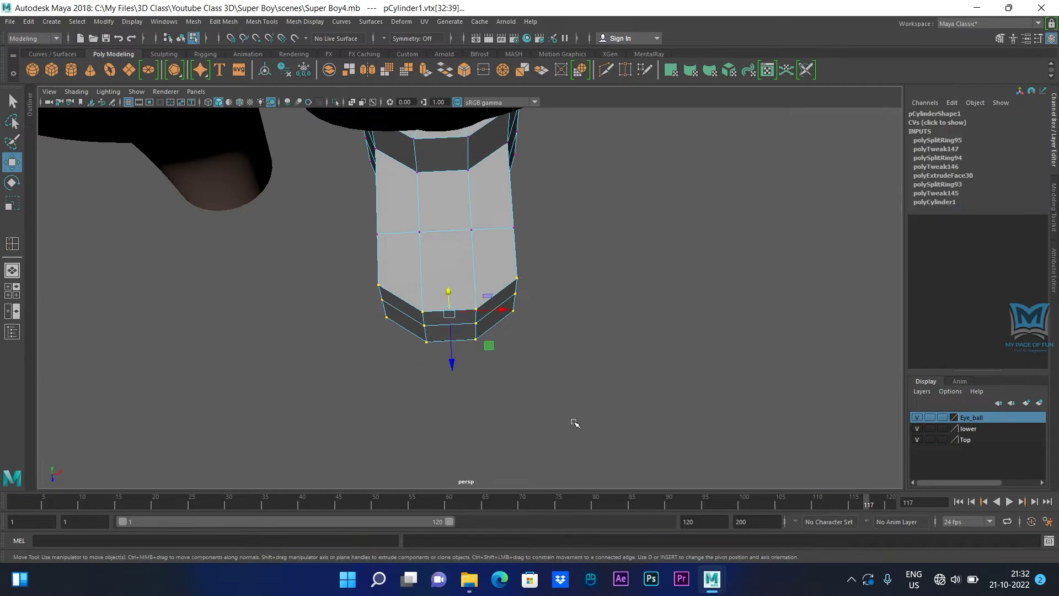
key(r)
drag(500, 310, 513, 310)
key(w)
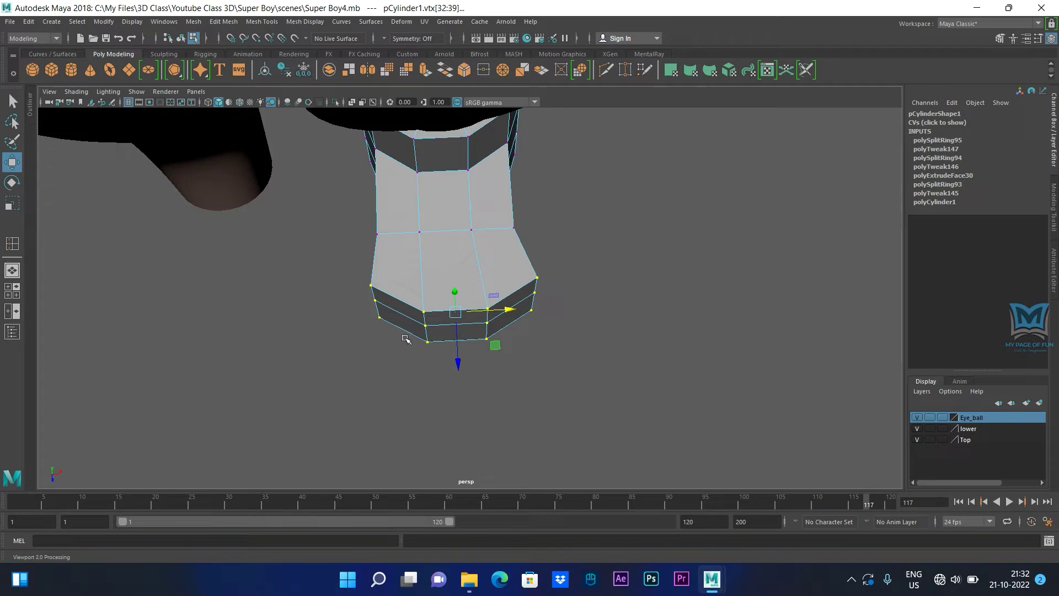
- Move the side vertices at mid-foot sideways to blend the ankle into the widened toe
alt+drag(476, 301, 252, 382)
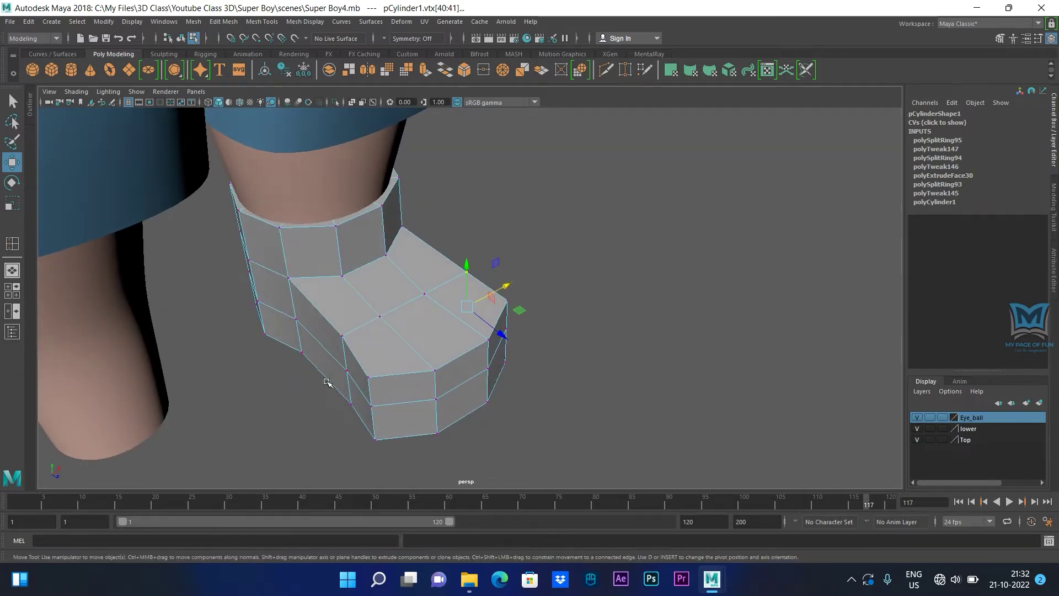
alt+drag(314, 354, 463, 345)
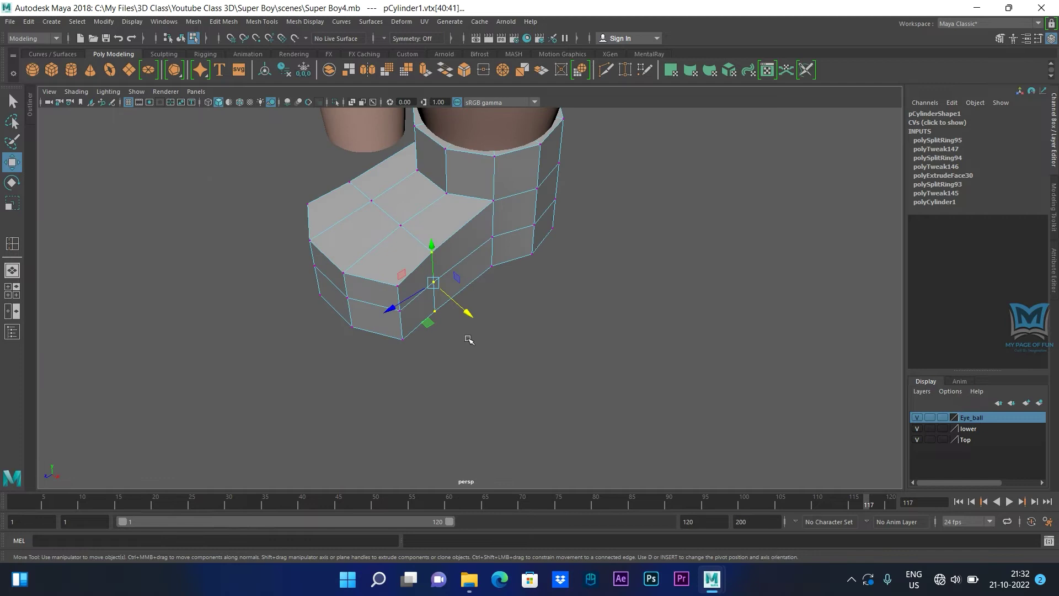
alt+drag(587, 259, 531, 272)
- Select the upper side edges on both sides of the foot and lower them to round the top of the shoe
right_drag(335, 251, 350, 220)
click(341, 279)
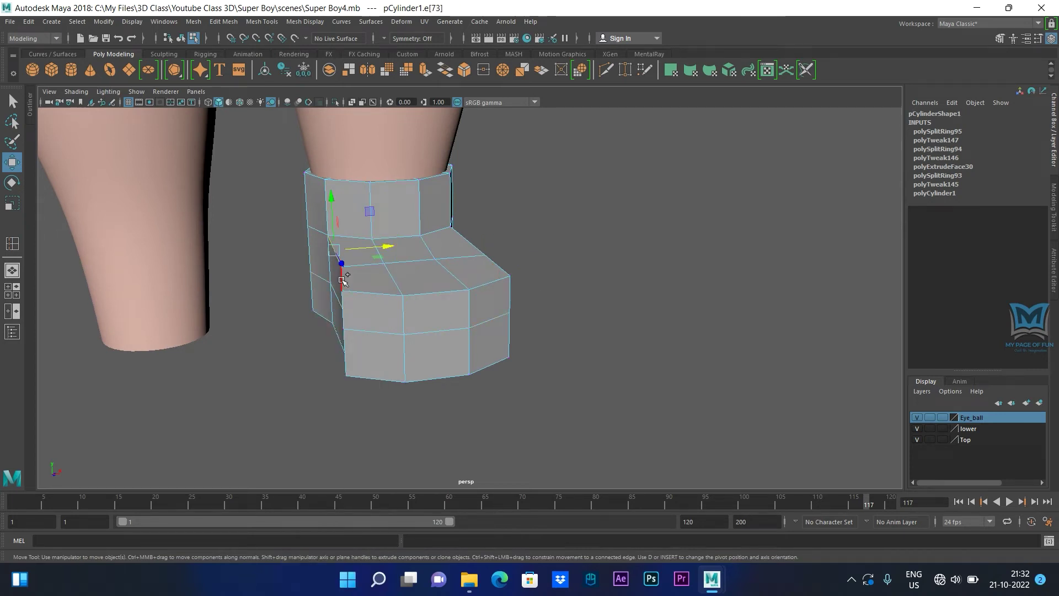
alt+drag(345, 273, 433, 300)
shift+click(470, 243)
drag(399, 178, 403, 210)
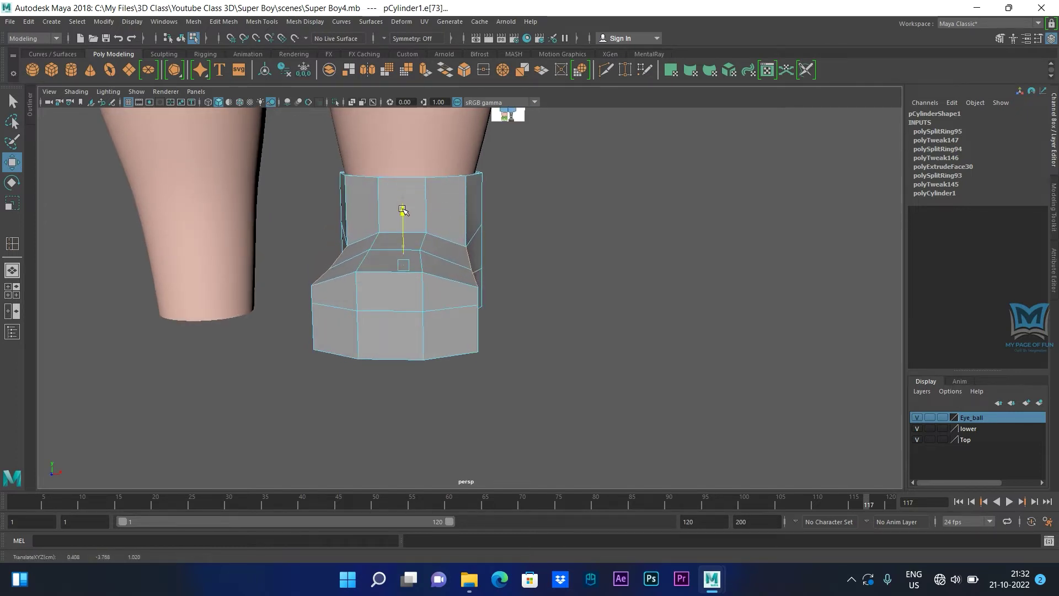
- Scale the selected upper side edges narrower along X to taper the top of the shoe
key(r)
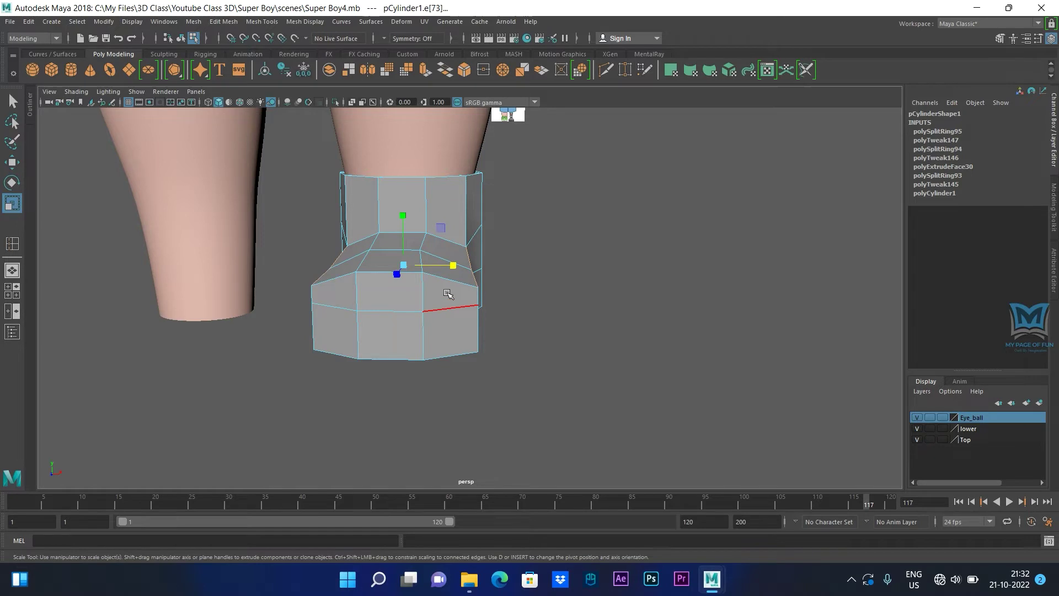
drag(452, 266, 311, 298)
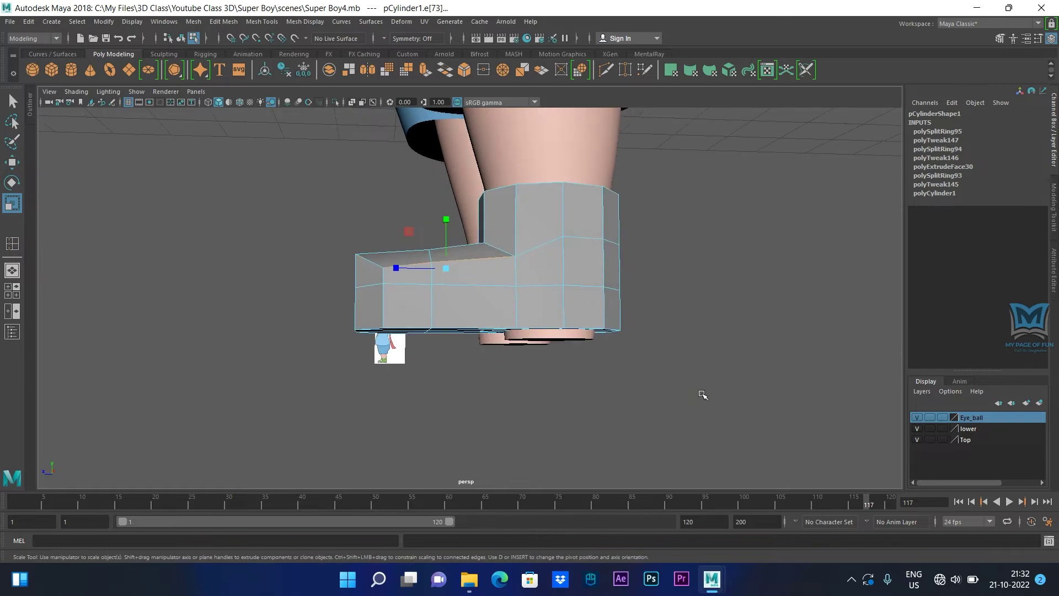
- In the side view, select the middle row of toe-tip vertices and move them forward and down
key(space)
key(space)
alt+middle_drag(270, 268, 387, 230)
right_drag(330, 256, 262, 241)
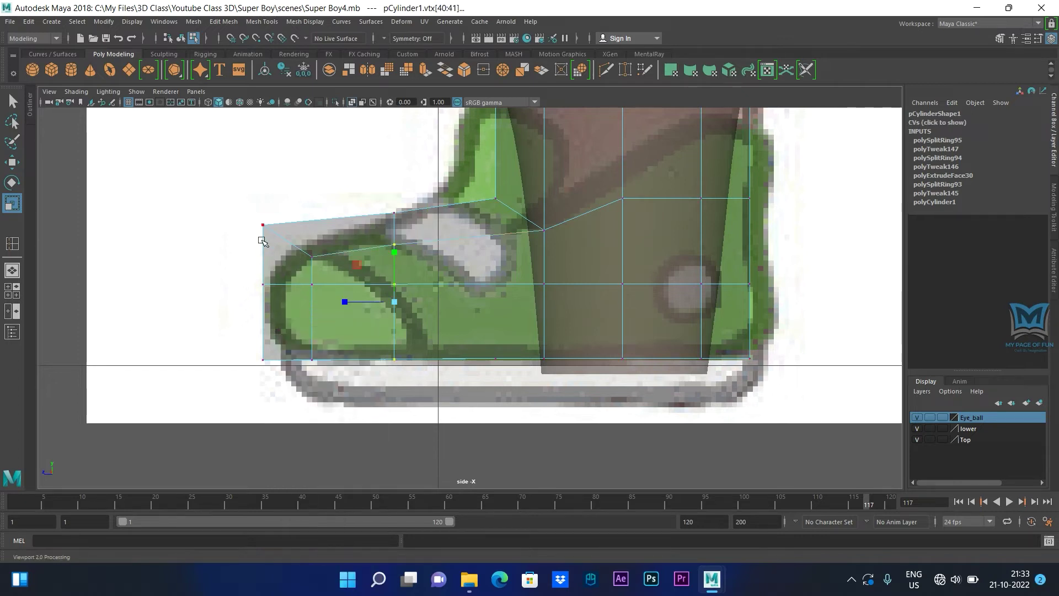
drag(246, 272, 332, 317)
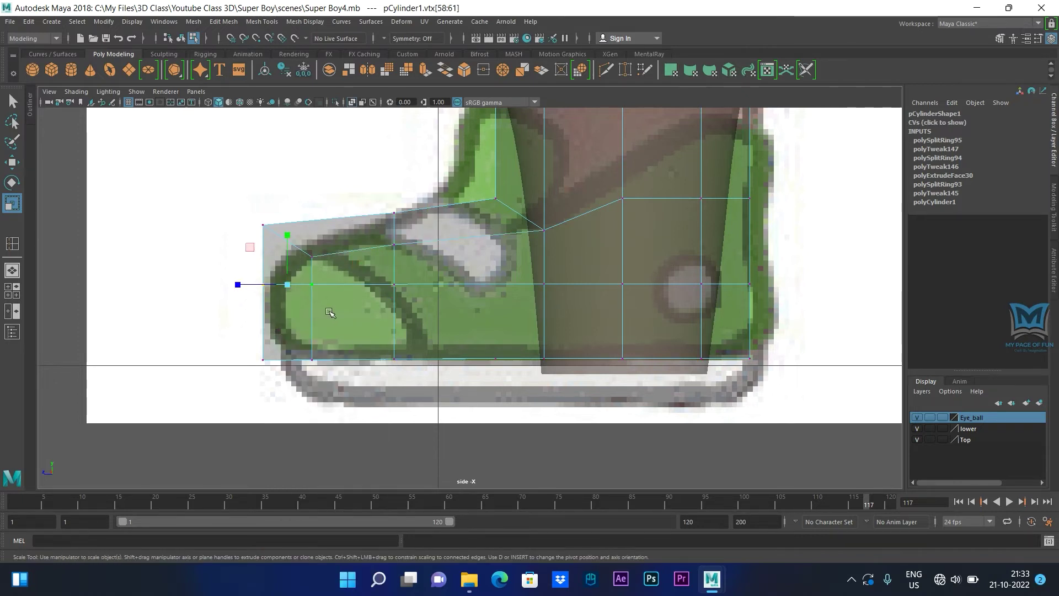
key(w)
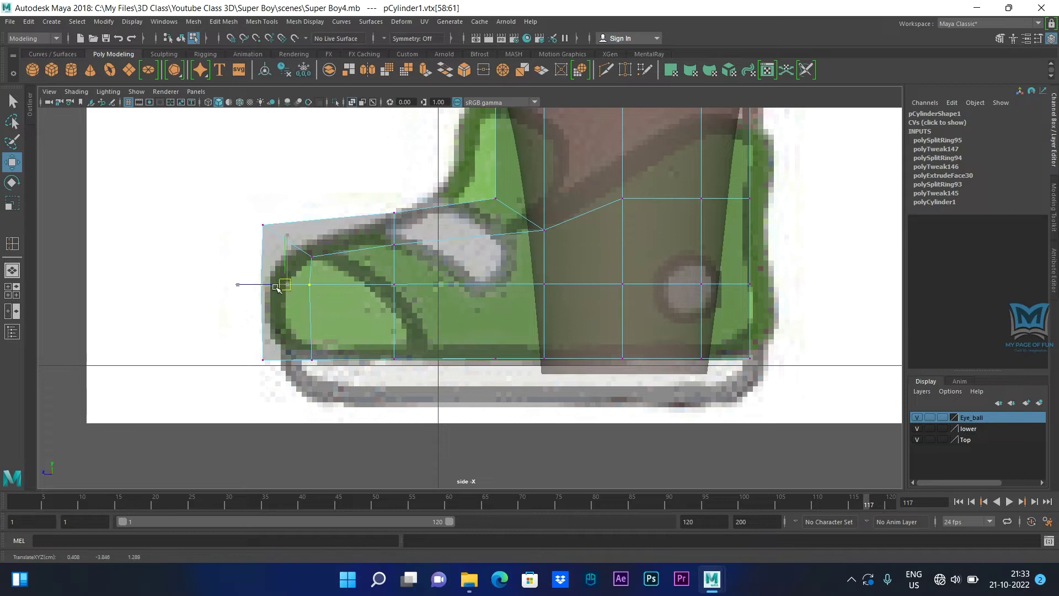
drag(291, 288, 276, 301)
- Pull the bottom and top rows of toe-tip vertices back to round the toe, checking it with a smooth preview
drag(236, 348, 331, 375)
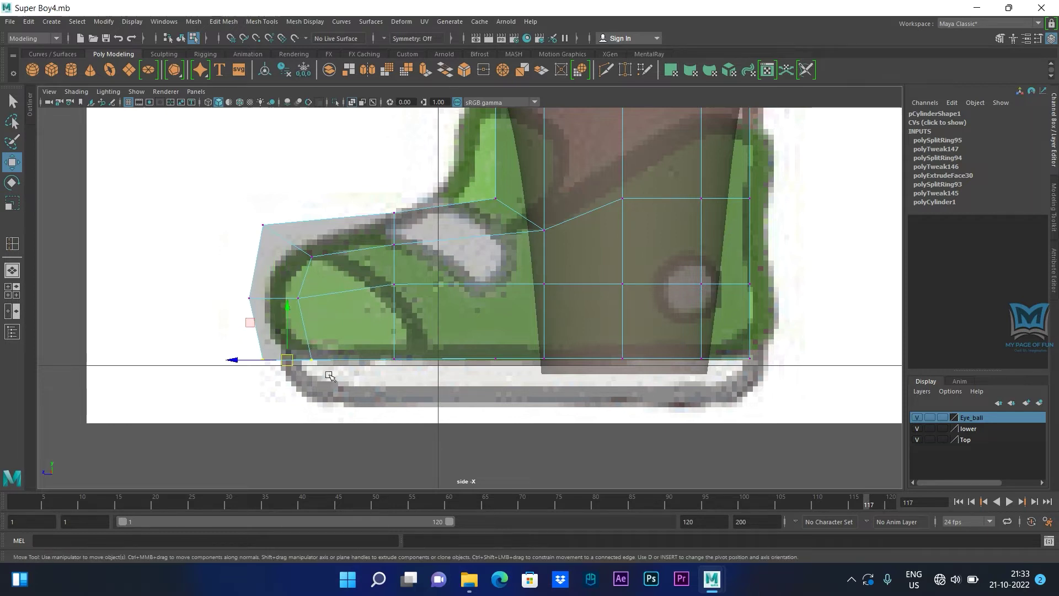
drag(232, 362, 251, 361)
drag(246, 193, 302, 247)
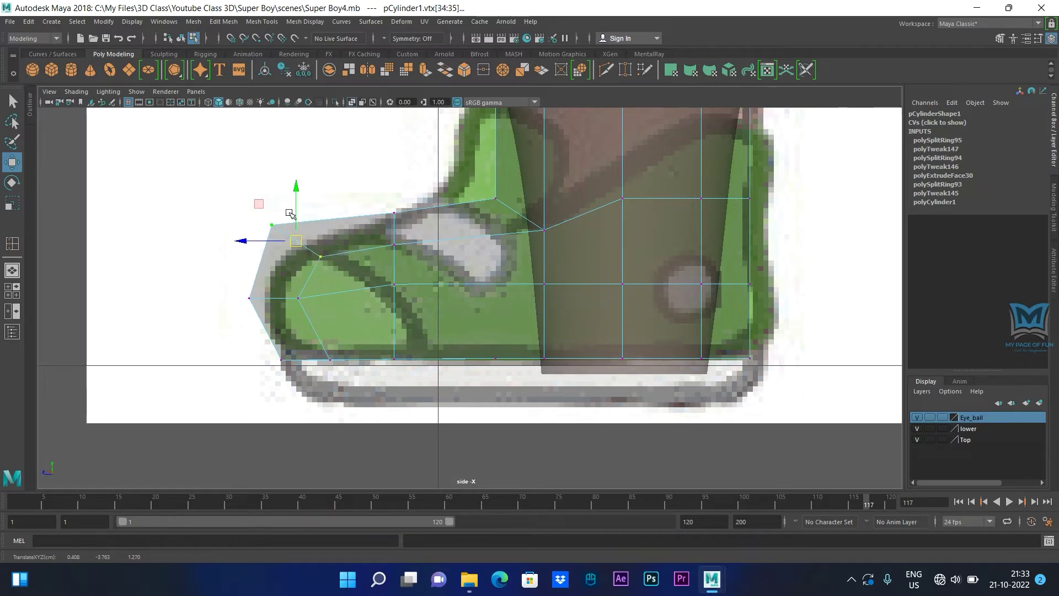
key(3)
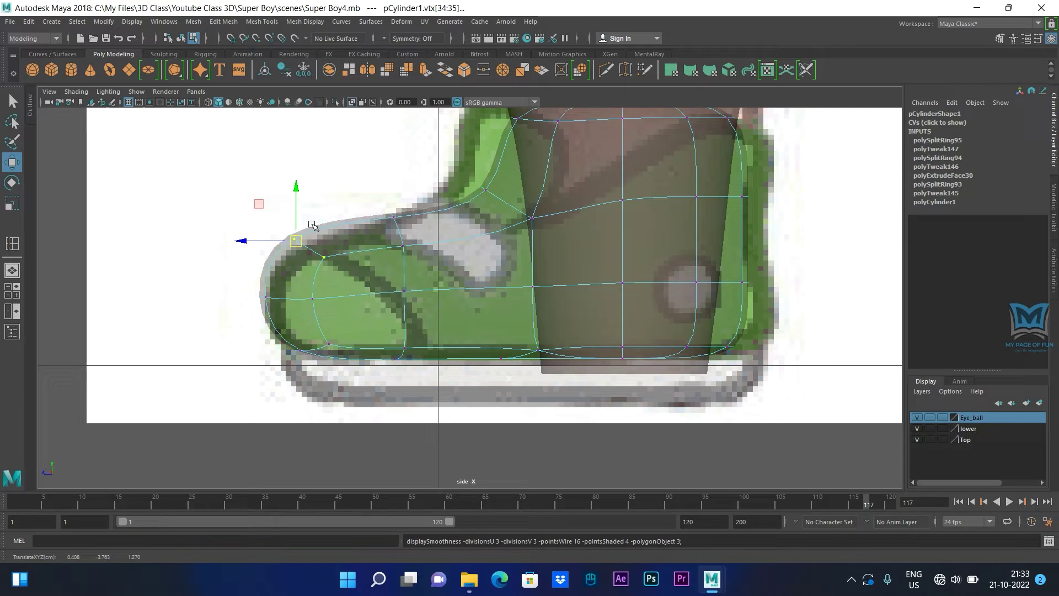
key(1)
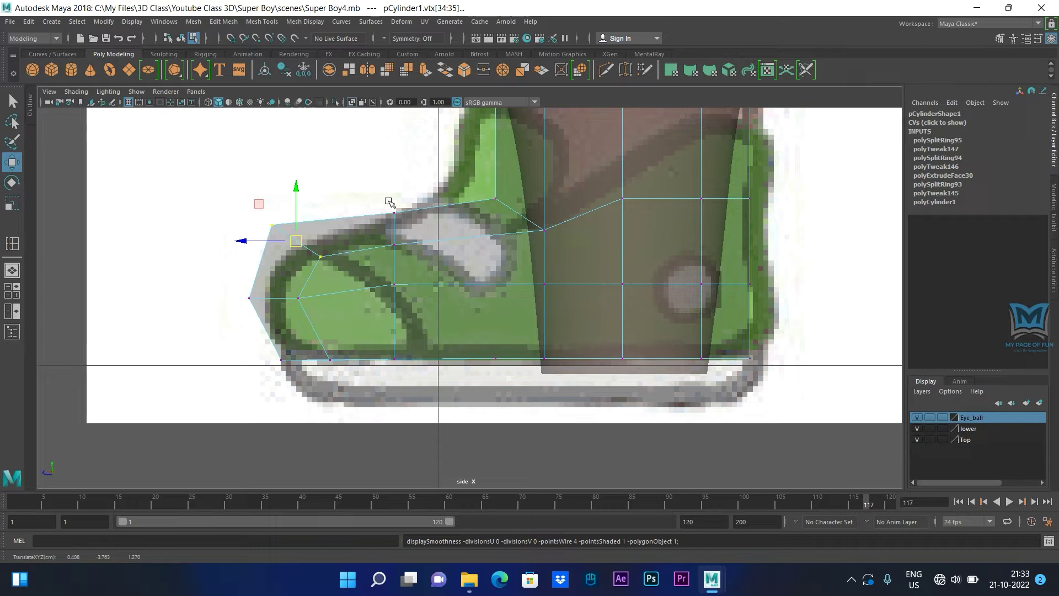
- Shift the forefoot loop's top vertices forward, lower its middle side vertices, and lower the top toe-tip vertices to follow the reference outline
click(393, 212)
drag(394, 213, 404, 254)
drag(394, 244, 385, 247)
click(393, 283)
drag(393, 283, 395, 303)
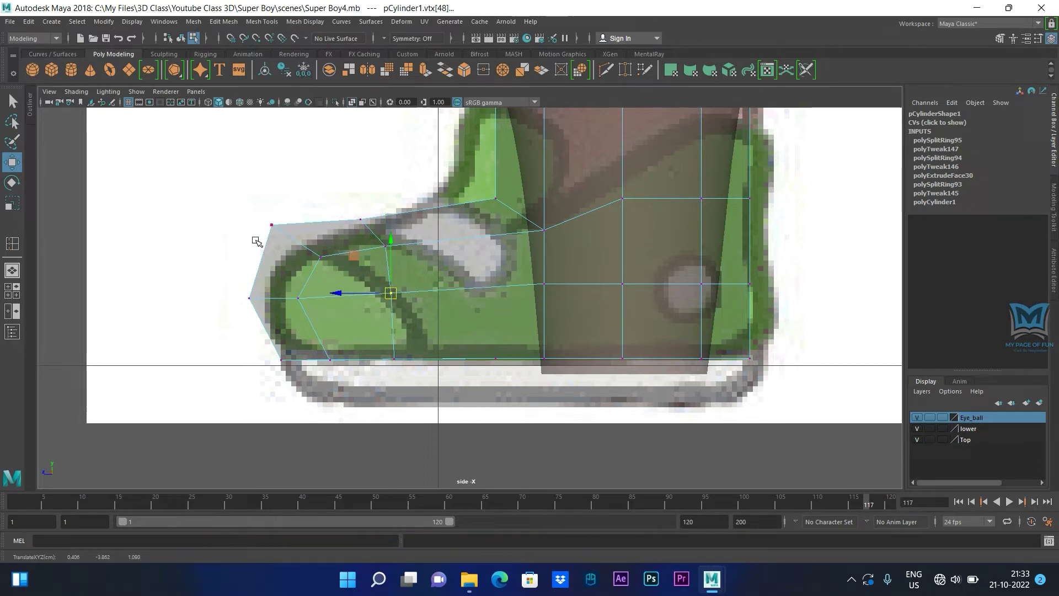
mouse_move(346, 210)
mouse_down()
mouse_move(367, 228)
mouse_move(353, 221)
mouse_up()
mouse_move(278, 232)
mouse_down()
mouse_move(232, 184)
mouse_move(272, 226)
mouse_up()
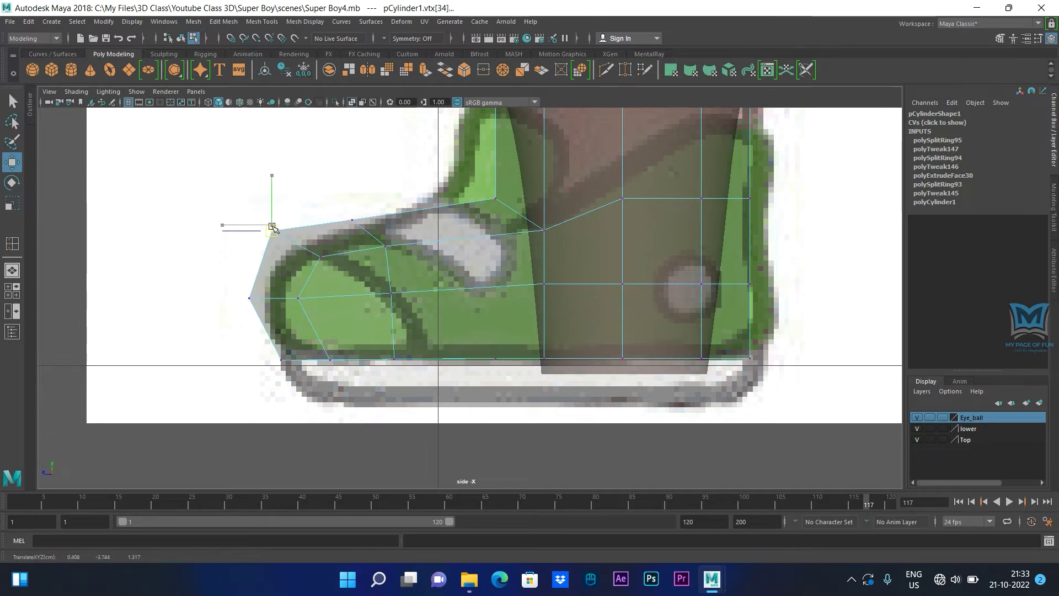
- Insert a new vertical edge loop across the foot between the toe section and the ankle
mouse_move(468, 247)
right_down()
mouse_move(499, 232)
mouse_move(452, 256)
right_up()
click(475, 252)
click(409, 267)
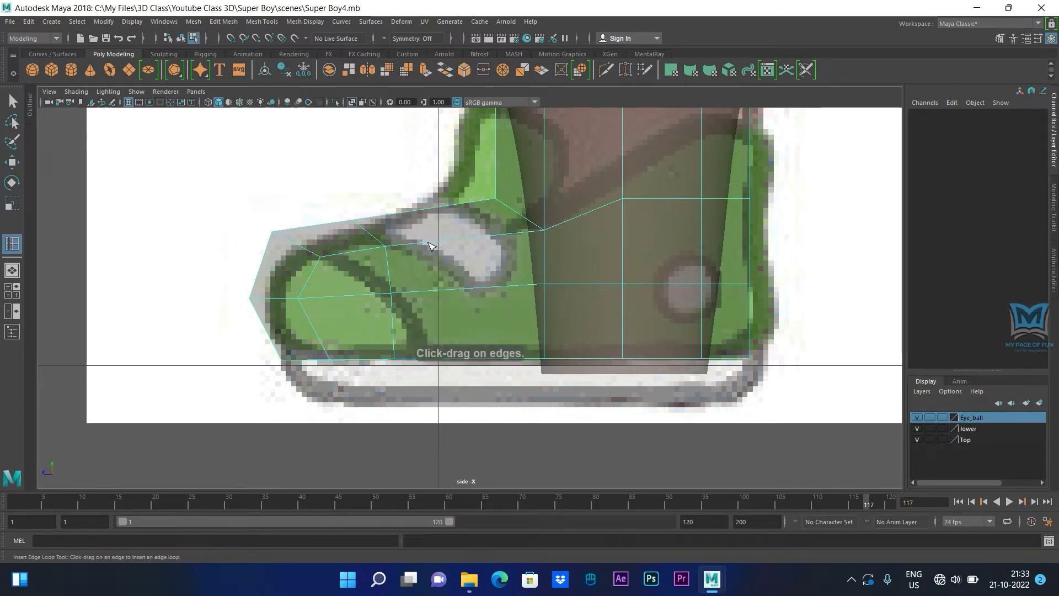
click(431, 246)
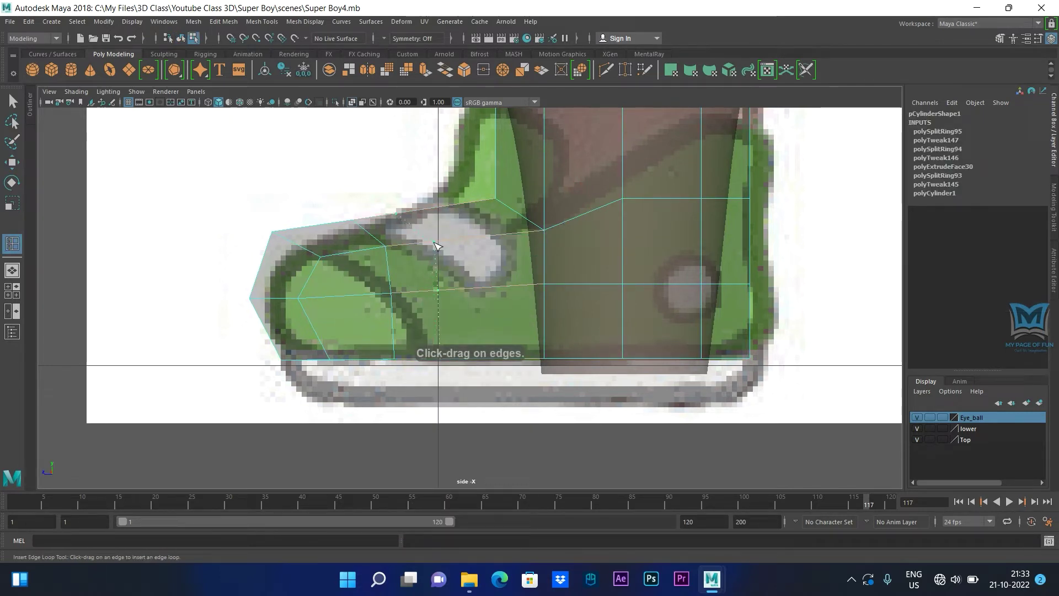
click(438, 246)
- In vertex mode, move the top and upper side vertices of the two forefoot loops forward to slant them along the reference
key(q)
right_drag(422, 234, 377, 224)
drag(429, 225, 450, 252)
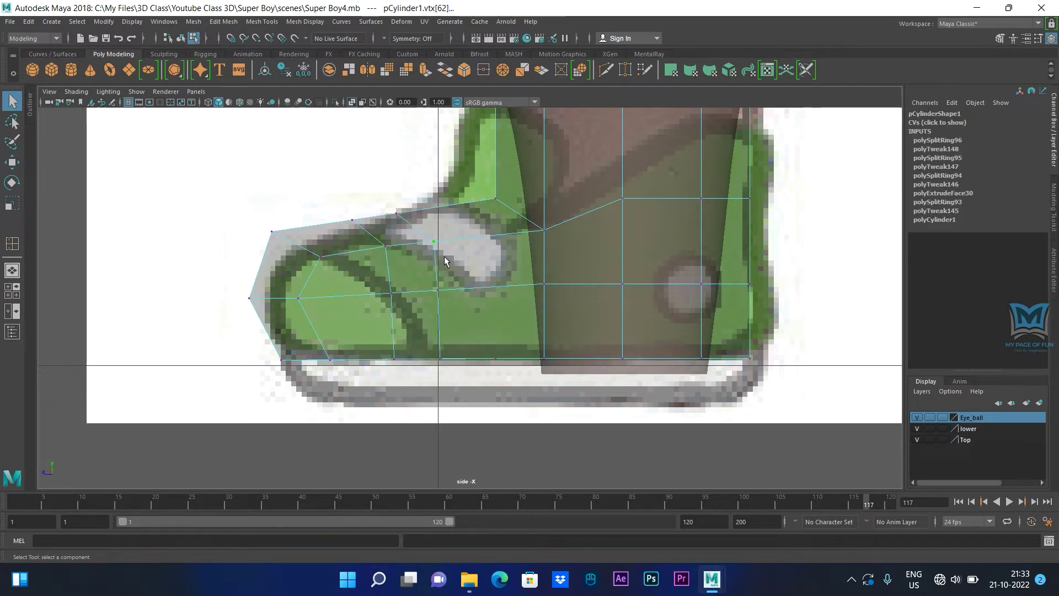
key(w)
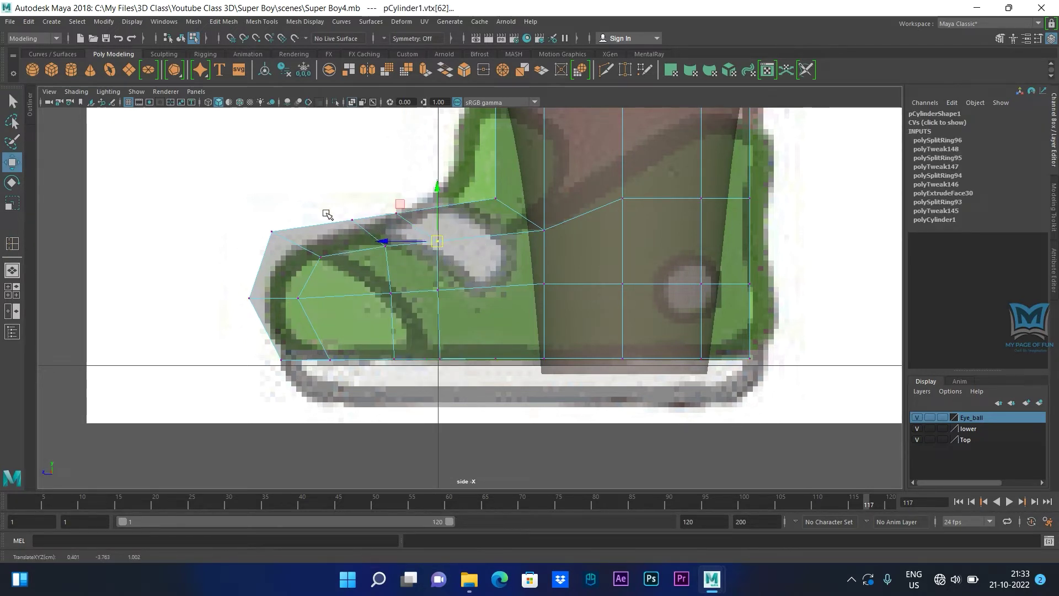
drag(346, 213, 363, 230)
drag(354, 224, 366, 253)
drag(385, 205, 410, 224)
drag(400, 214, 426, 250)
- Move the new loop's middle side and sole-edge vertices back toward the heel
click(436, 289)
drag(437, 290, 464, 291)
click(440, 358)
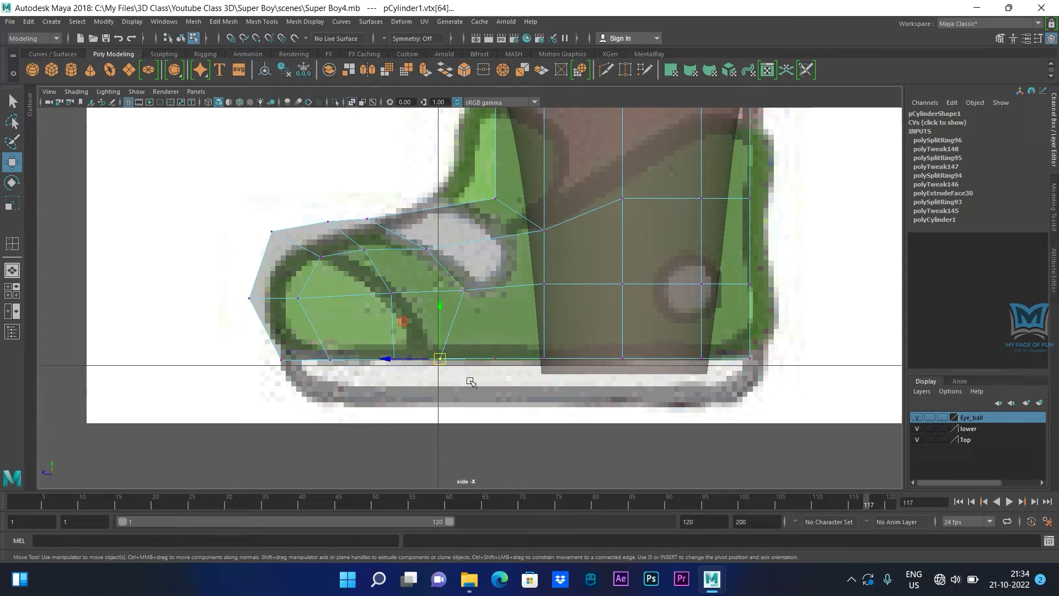
drag(387, 359, 419, 369)
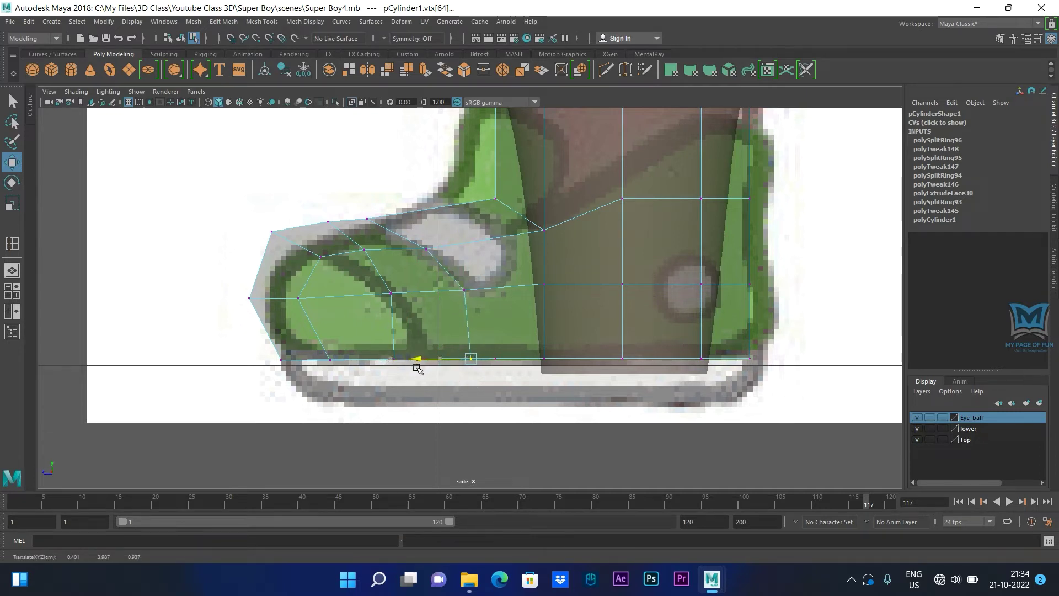
key(space)
key(space)
alt+drag(613, 310, 594, 259)
scroll(433, 383, up, 2)
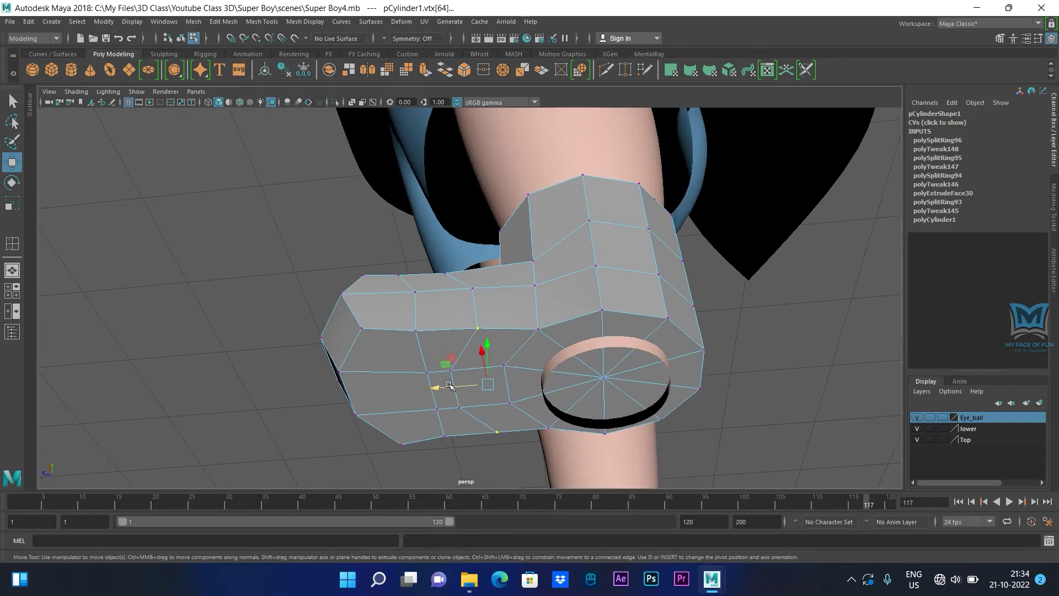
click(448, 372)
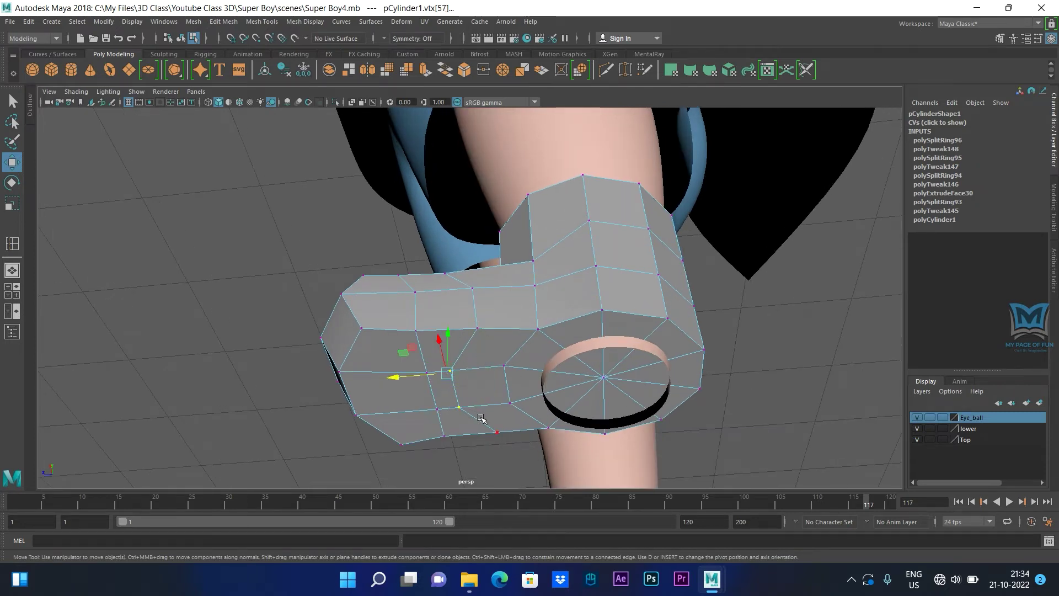
key(space)
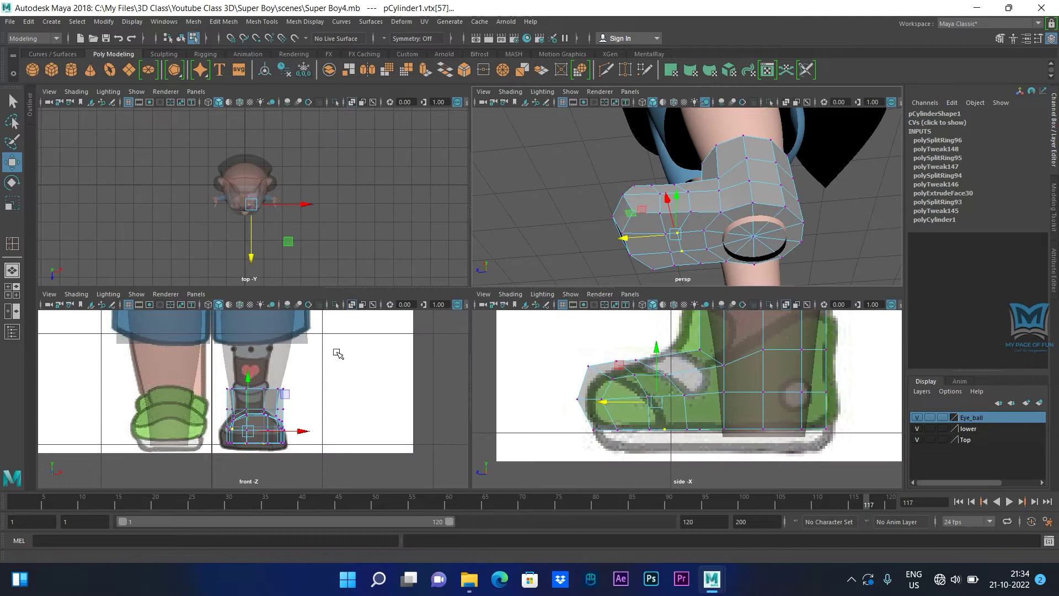
key(space)
drag(366, 305, 407, 309)
key(ctrl+z)
- Align the new loop's inner sole vertices with its outer ones, and move the front ankle-bend vertices forward and up to the reference
ctrl+drag(327, 216, 484, 318)
drag(369, 359, 412, 366)
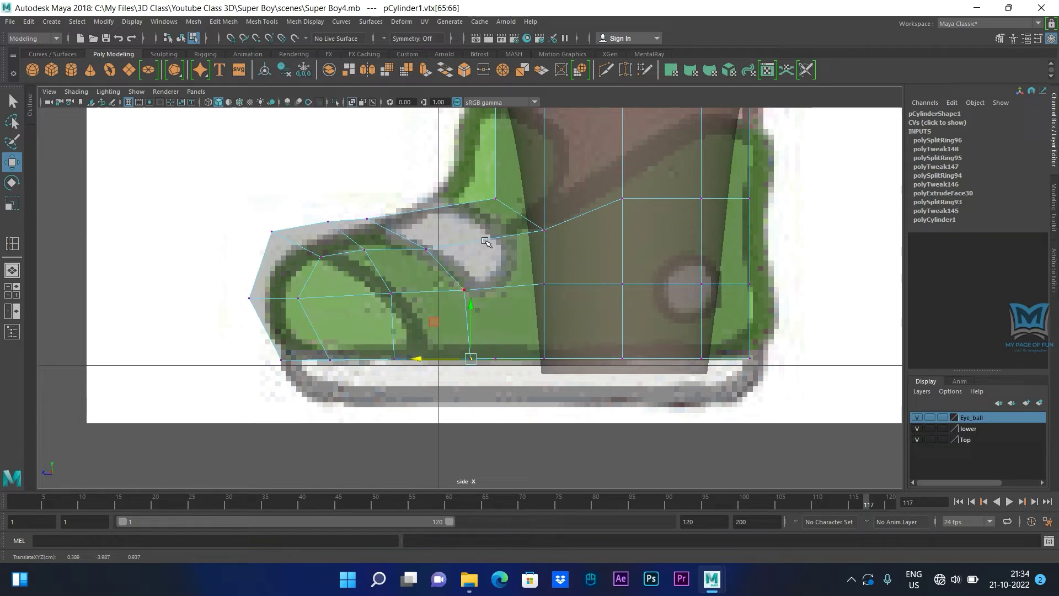
drag(478, 183, 514, 194)
key(space)
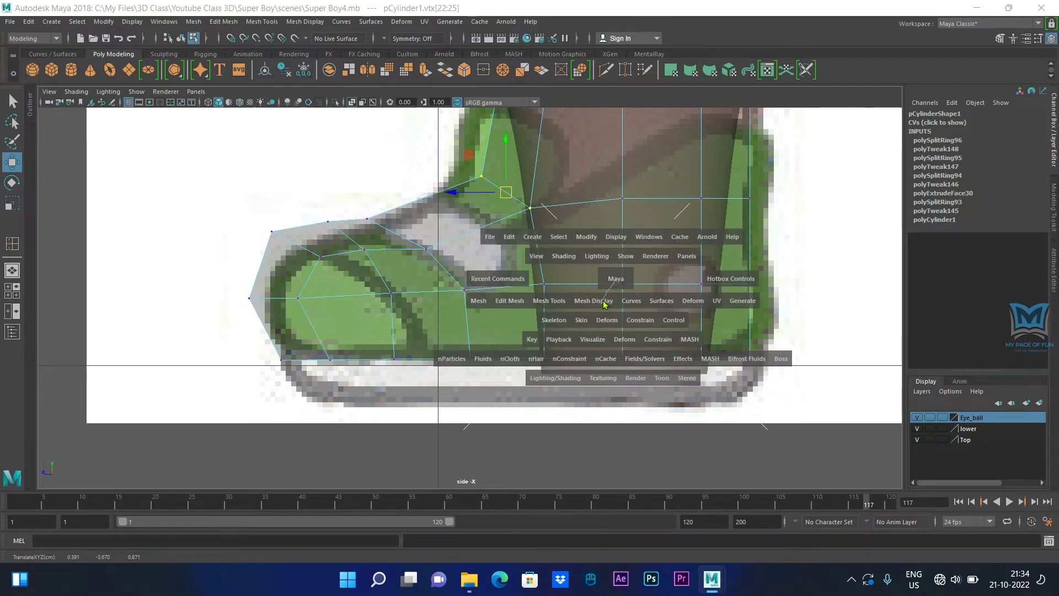
alt+middle_drag(609, 297, 529, 404)
click(399, 206)
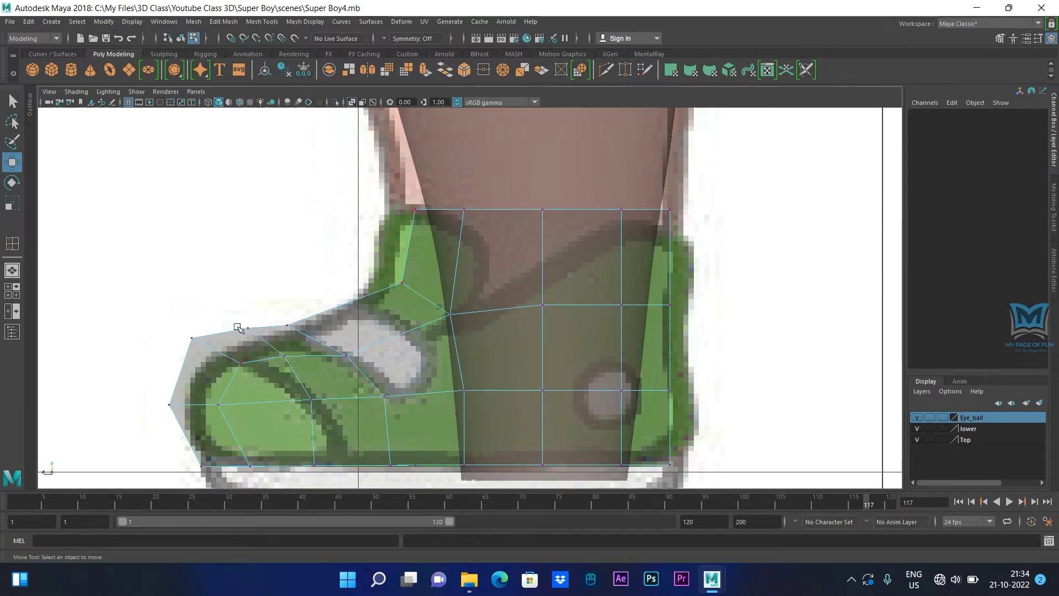
- Slightly lower the forefoot and toe-tip top vertices, and nudge the middle side vertex below the ankle forward to refine the side profile
drag(252, 330, 244, 339)
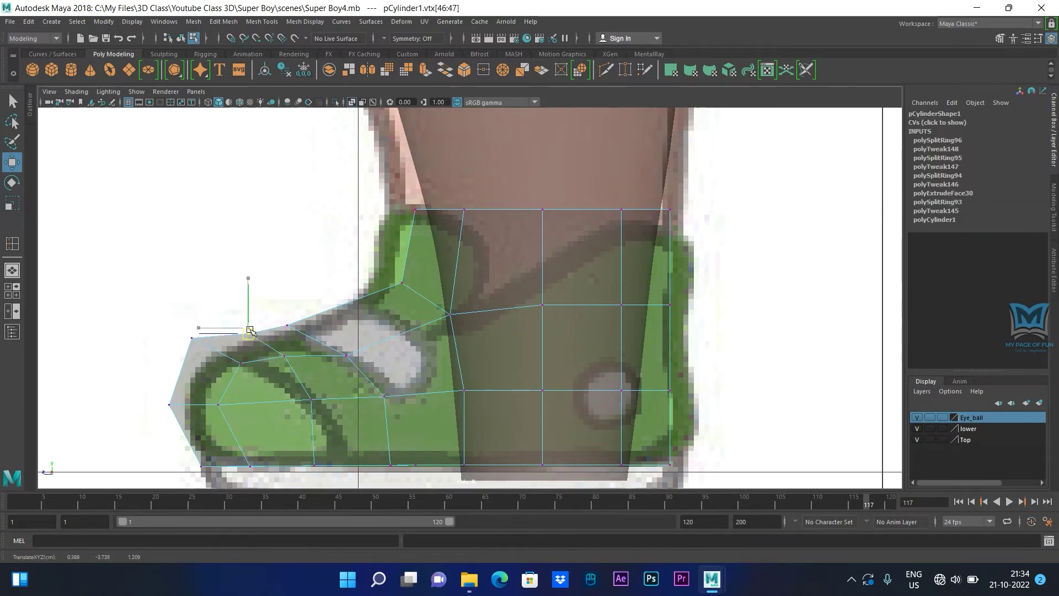
click(285, 357)
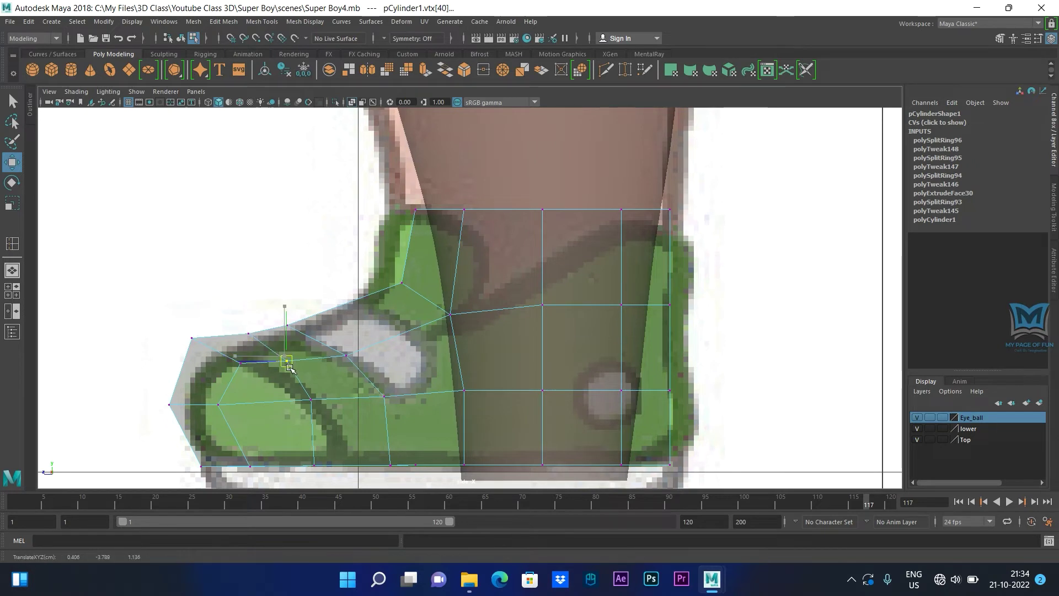
alt+middle_drag(399, 406, 468, 339)
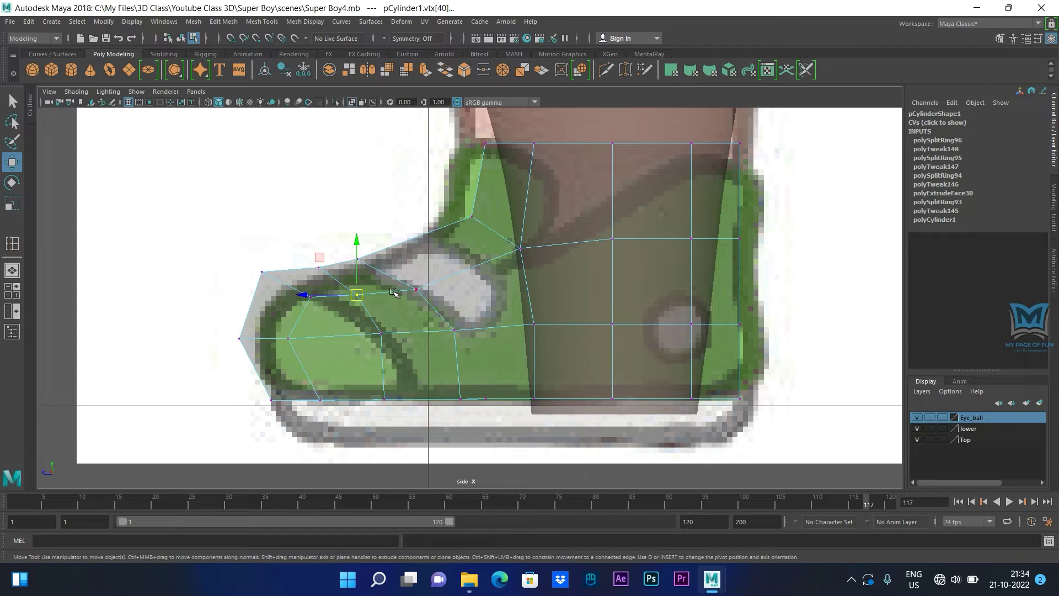
alt+middle_drag(460, 308, 451, 329)
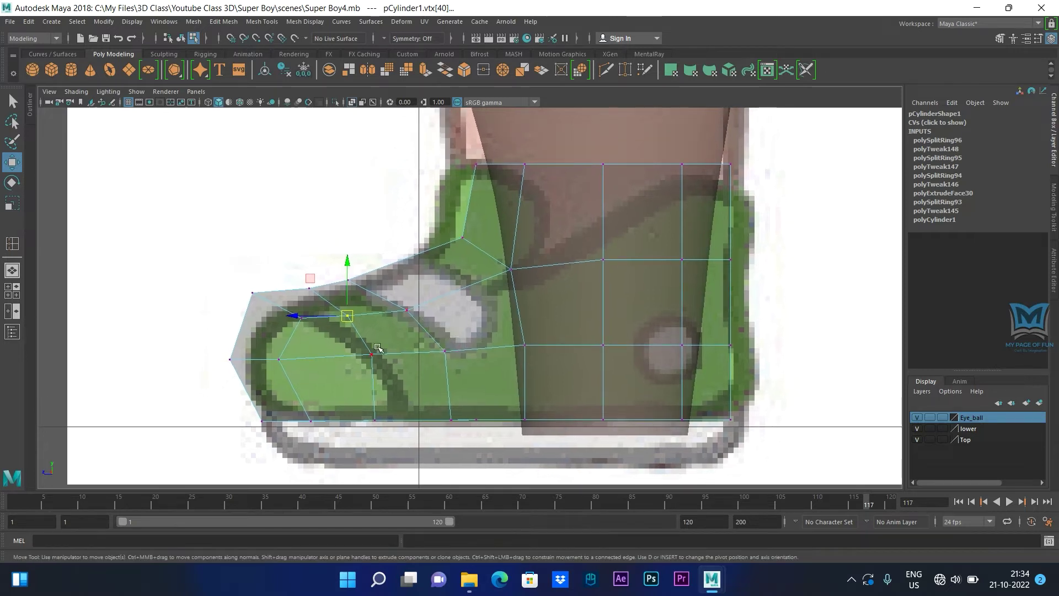
alt+middle_drag(378, 347, 363, 348)
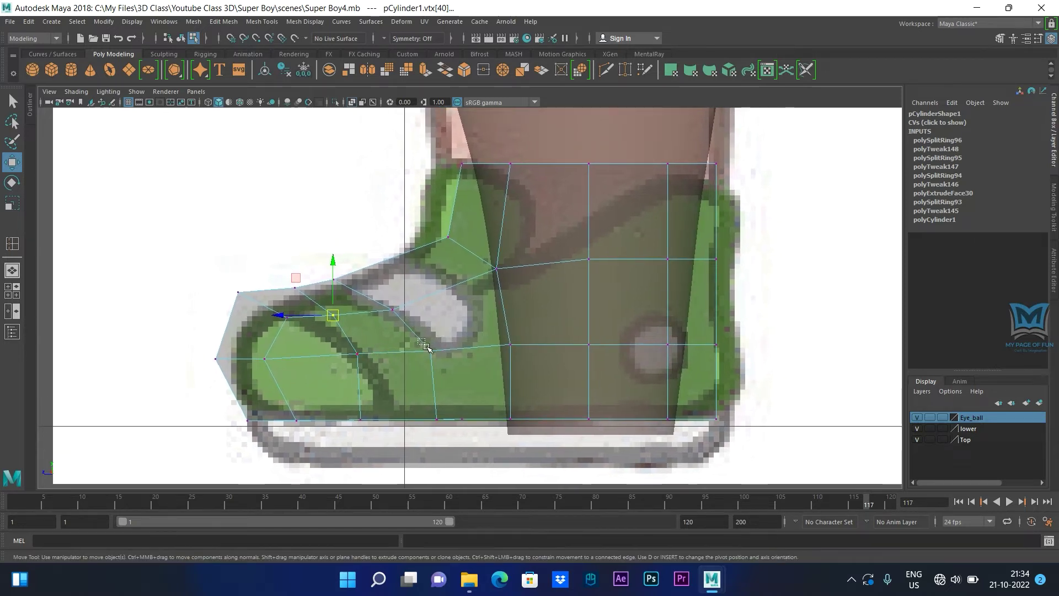
click(429, 350)
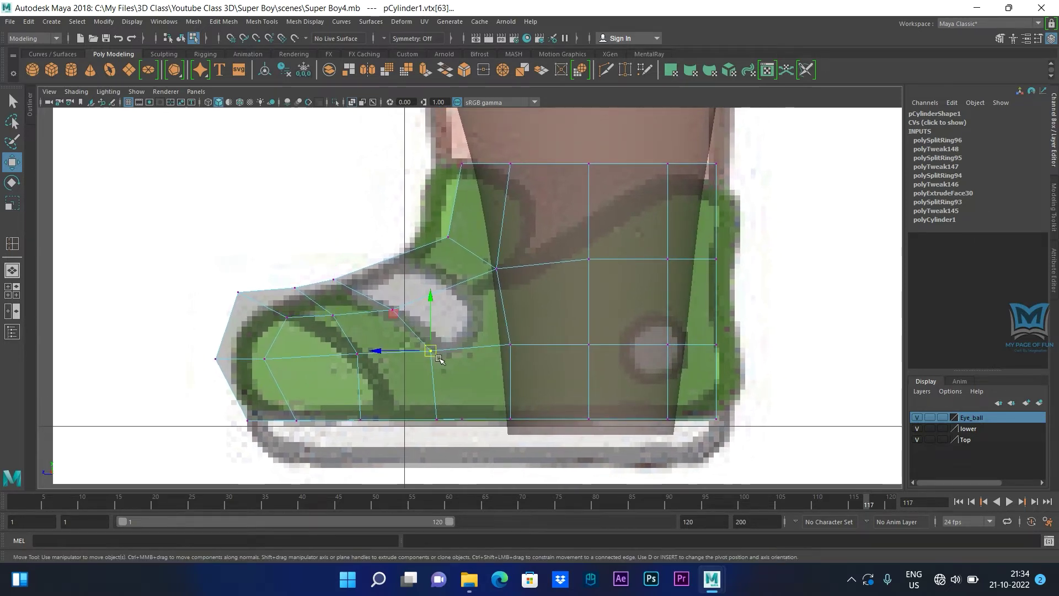
click(511, 345)
drag(475, 344, 472, 342)
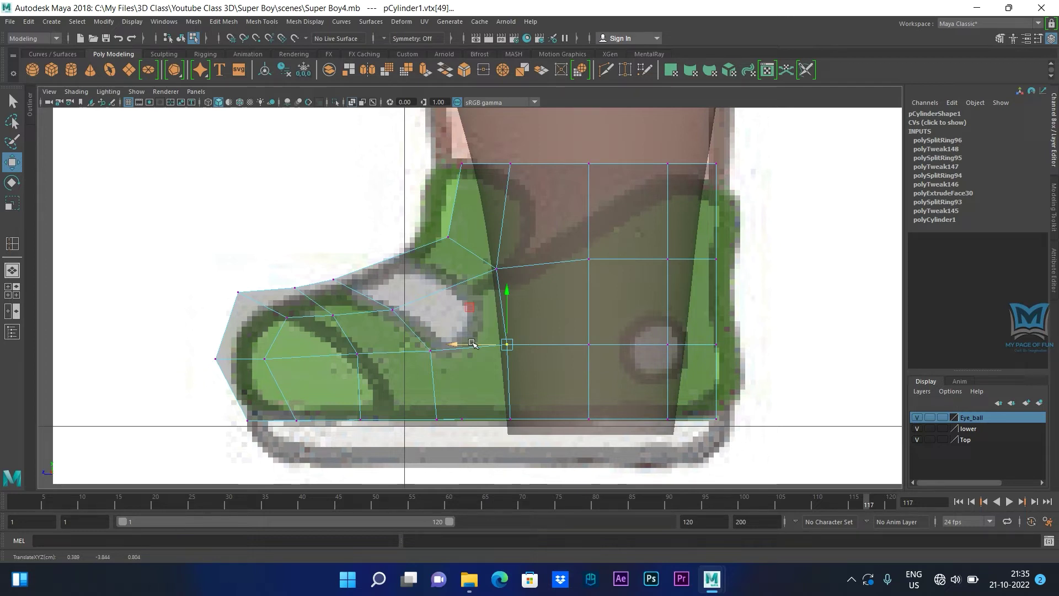
click(238, 292)
drag(240, 297, 240, 298)
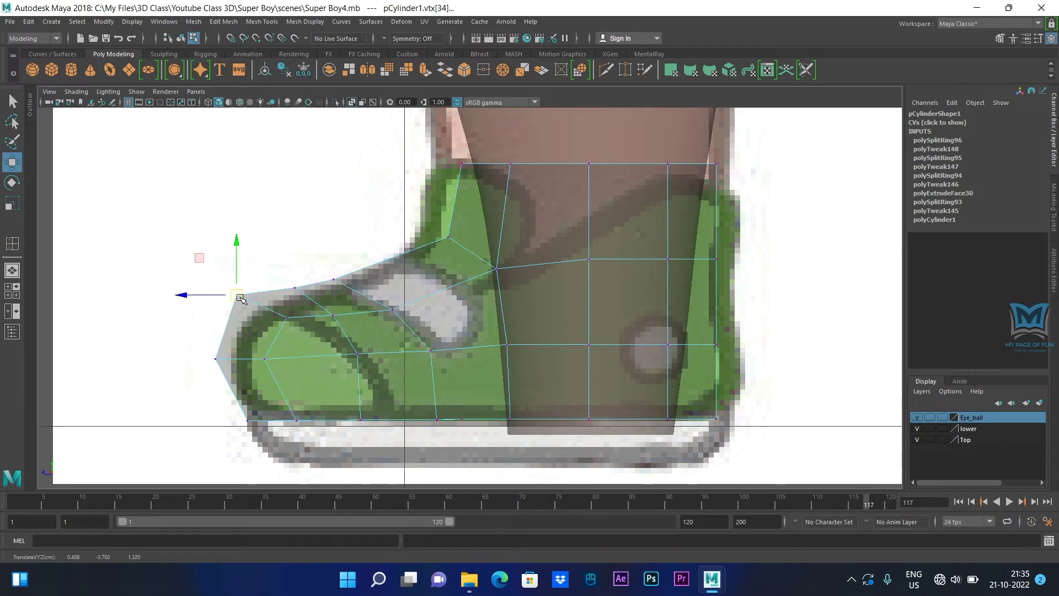
- In the perspective view, select the mid-height edge loop around the shoe and scale it wider along X
key(space)
key(space)
alt+drag(527, 318, 496, 306)
alt+drag(276, 312, 439, 352)
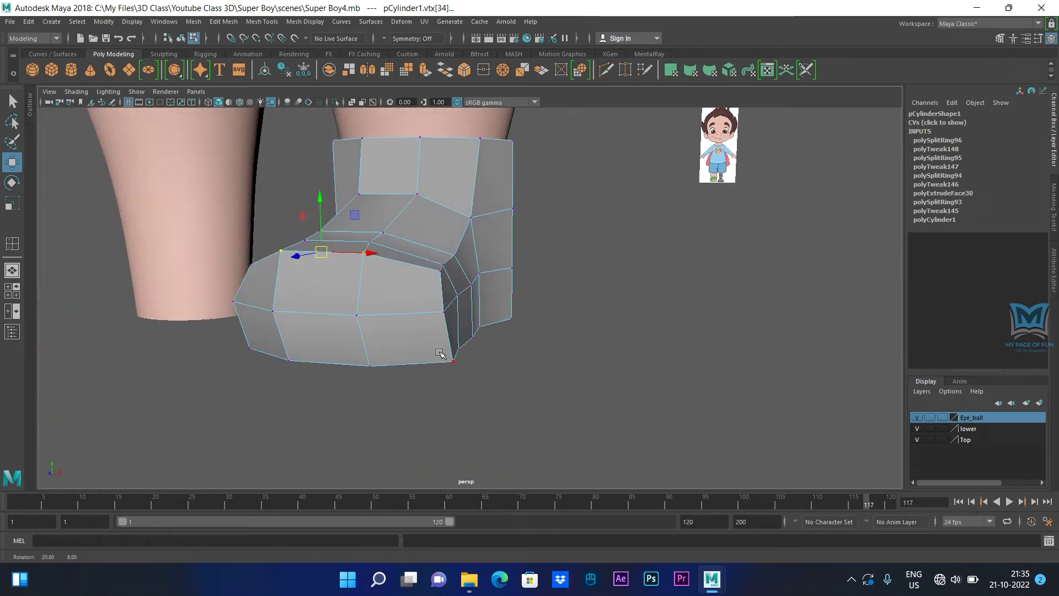
right_drag(482, 255, 496, 223)
double_click(476, 293)
double_click(493, 273)
alt+drag(425, 341, 441, 357)
key(r)
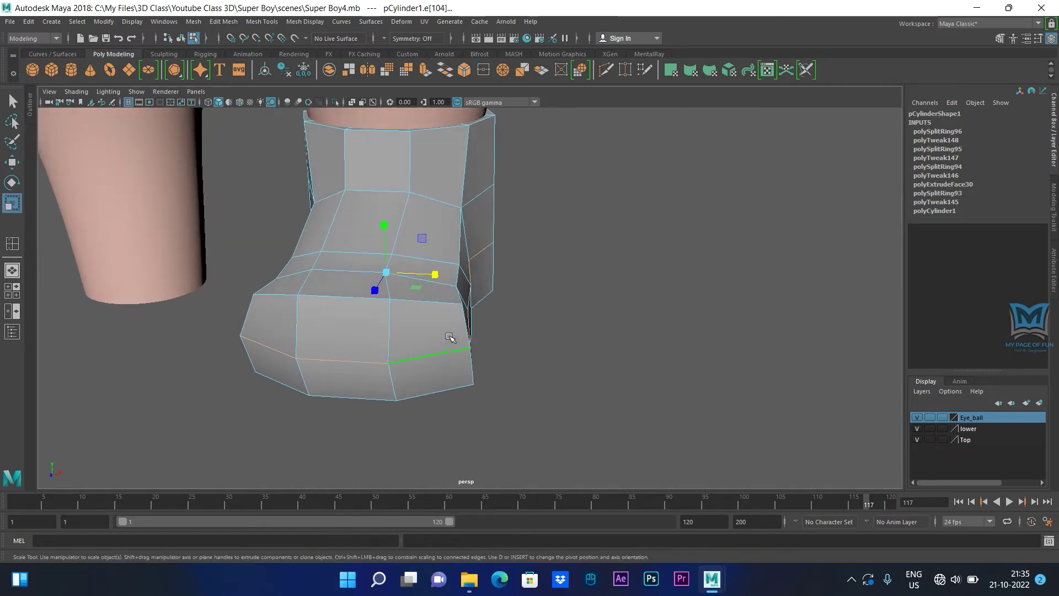
drag(435, 275, 569, 383)
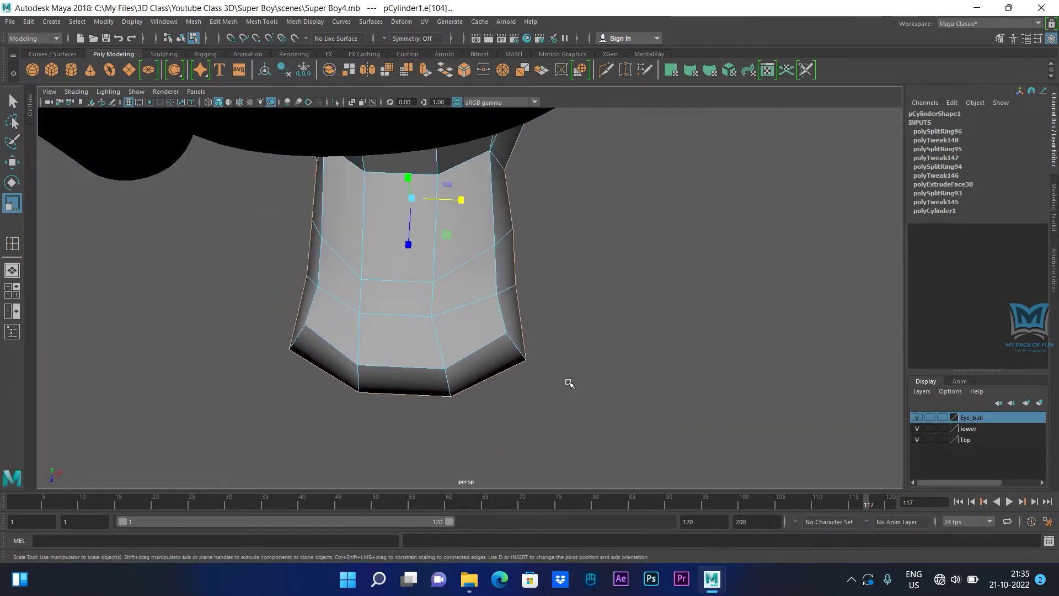
- Select the outer mid-height vertices at both toe corners and scale them closer together along X
right_drag(320, 337, 275, 273)
click(289, 349)
shift+click(526, 358)
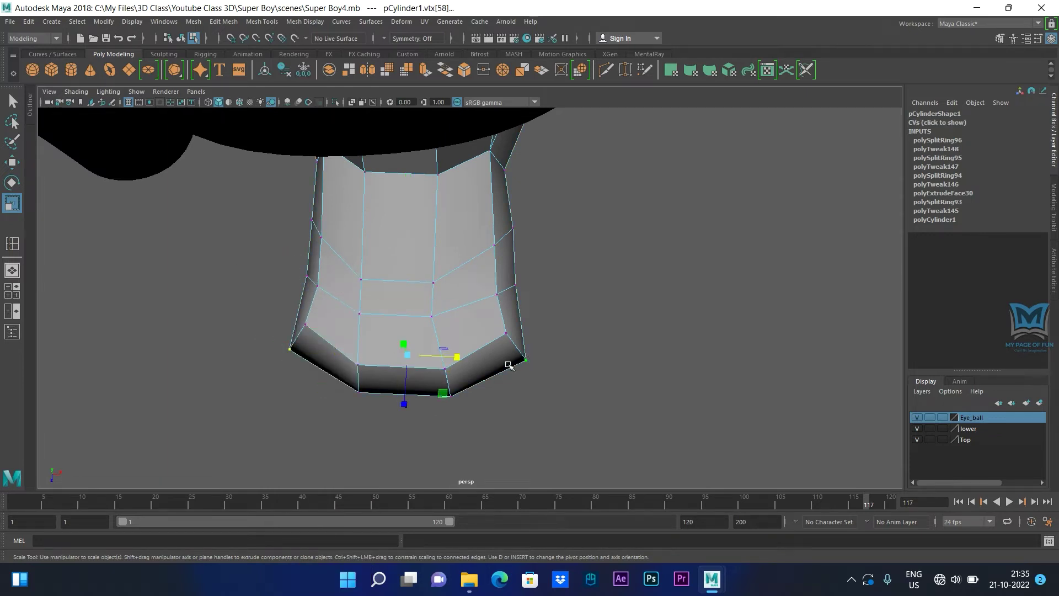
drag(458, 357, 548, 271)
- Nudge the forefoot's upper side vertices outward along X on both sides and preview the shoe smoothed
click(508, 272)
key(w)
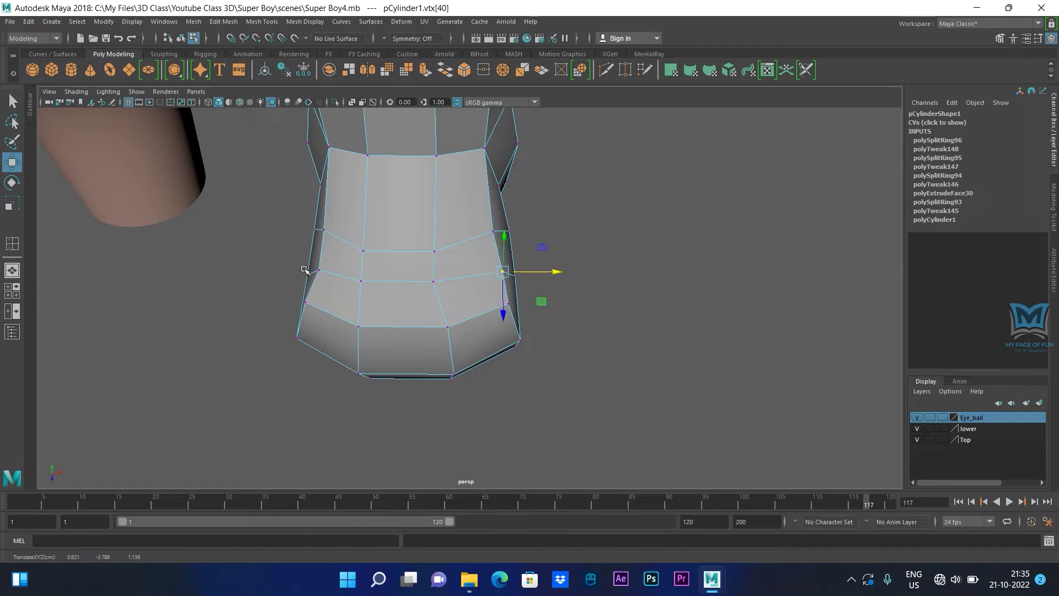
click(318, 269)
drag(374, 270, 366, 271)
alt+drag(386, 347, 350, 319)
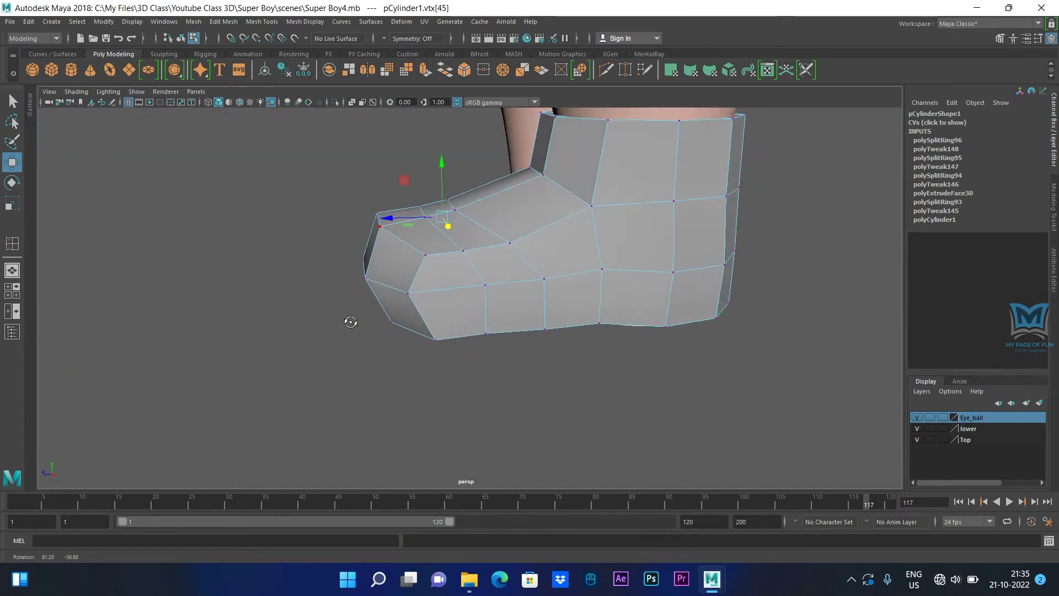
key(3)
alt+drag(429, 332, 491, 305)
click(502, 284)
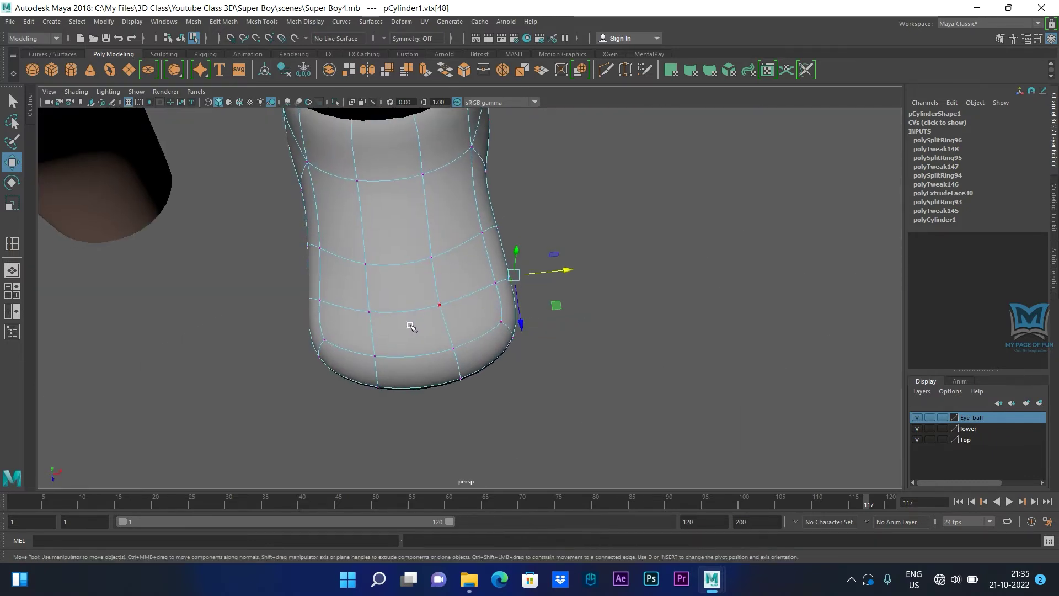
- Move the front toe vertices on both halves of the tip forward along Z to round out the smoothed toe
scroll(435, 317, down, 8)
alt+drag(438, 343, 429, 369)
scroll(432, 343, up, 4)
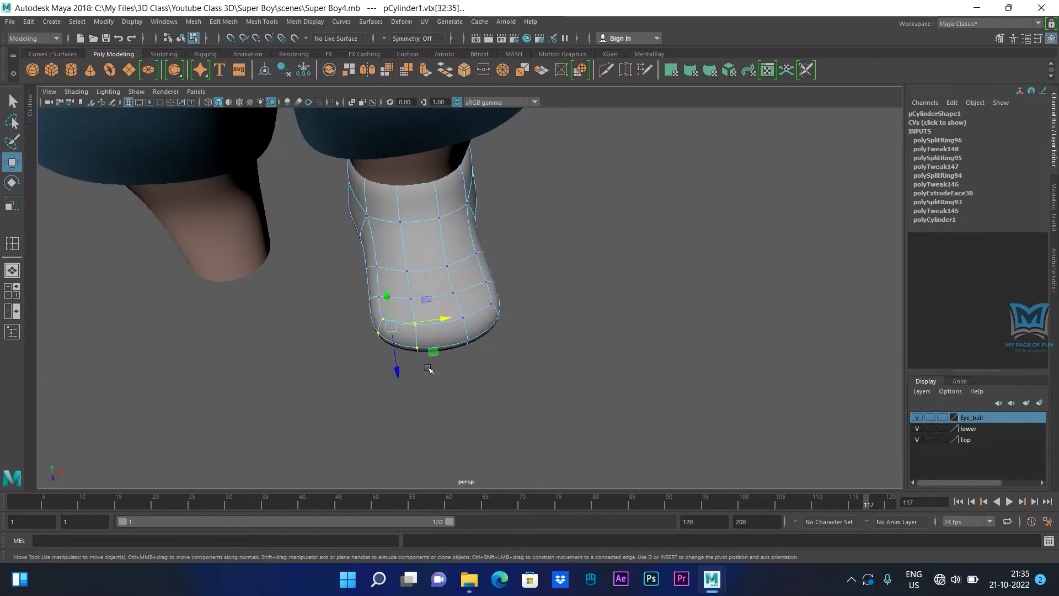
drag(399, 375, 398, 388)
drag(475, 271, 507, 350)
drag(442, 312, 478, 387)
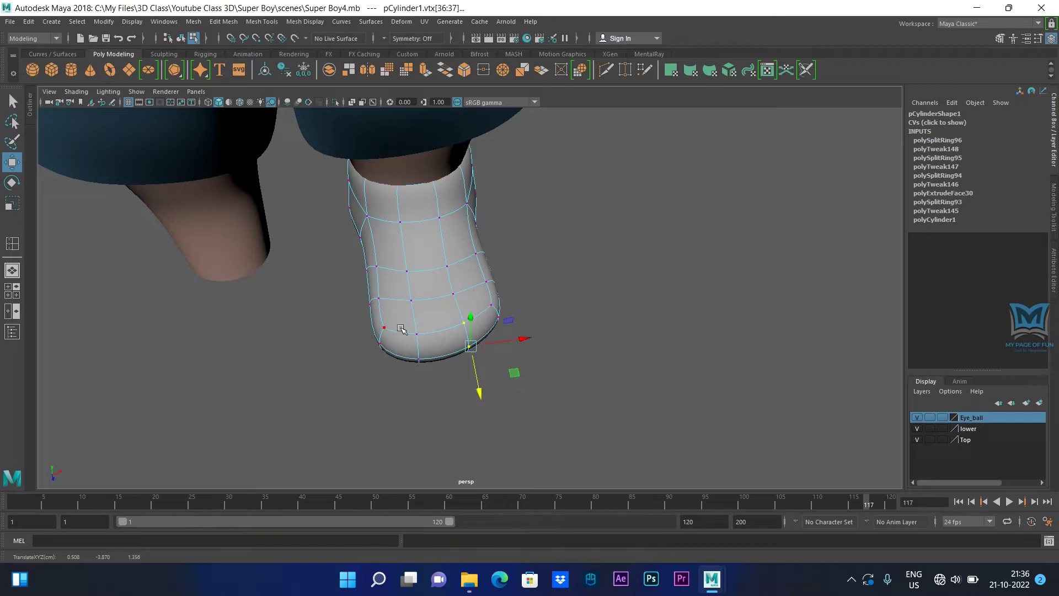
alt+drag(415, 345, 472, 303)
- In the side view, raise the top vertices of the toe and forefoot, and lower all forefoot vertices above the sole slightly
key(space)
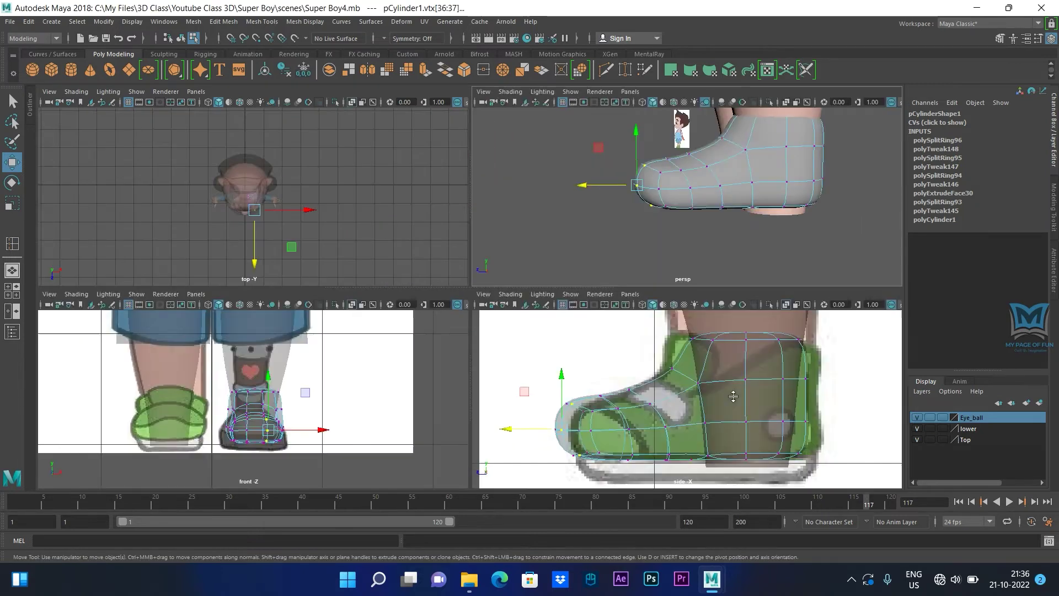
key(space)
alt+middle_drag(589, 387, 495, 375)
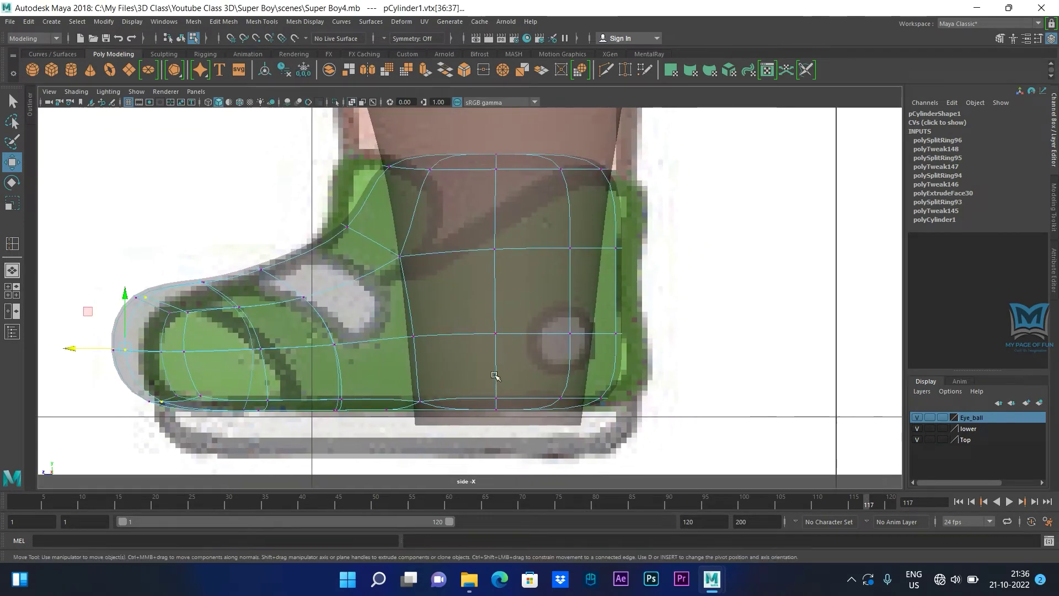
right_drag(350, 274, 385, 242)
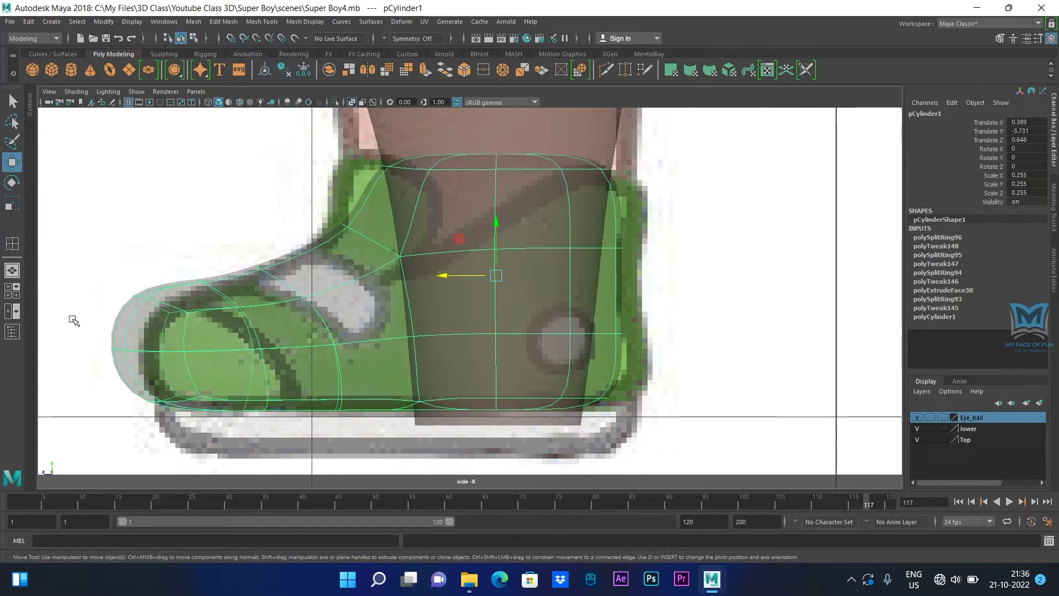
right_drag(205, 270, 159, 260)
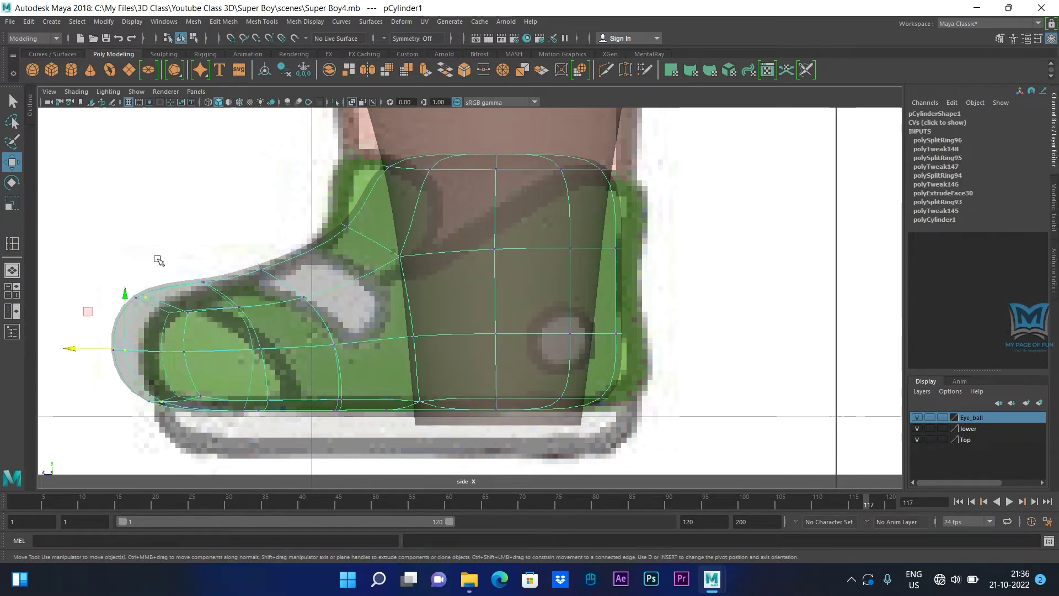
drag(192, 333, 255, 322)
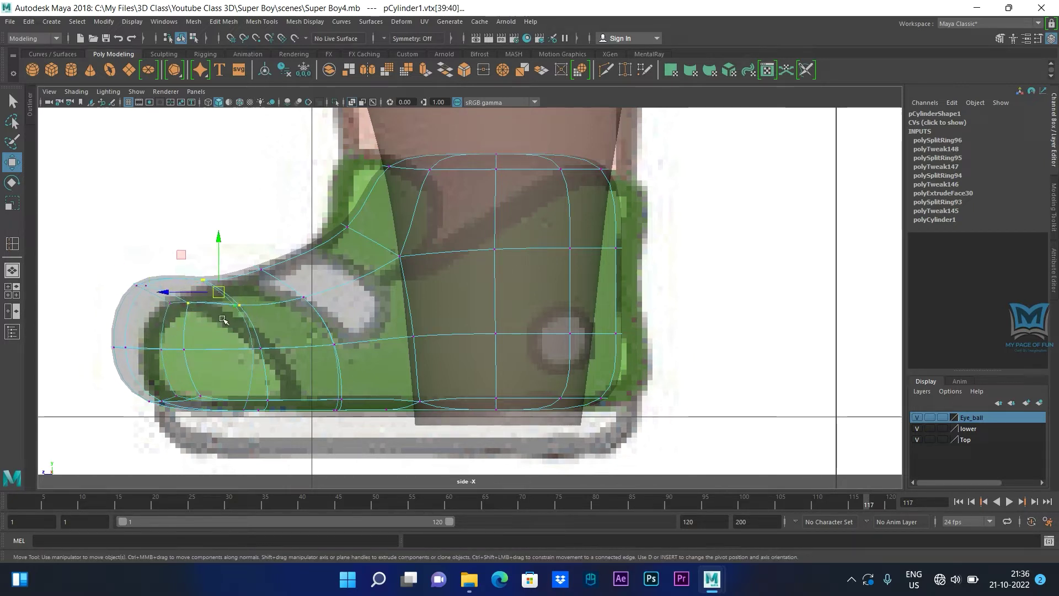
ctrl+drag(177, 322, 211, 267)
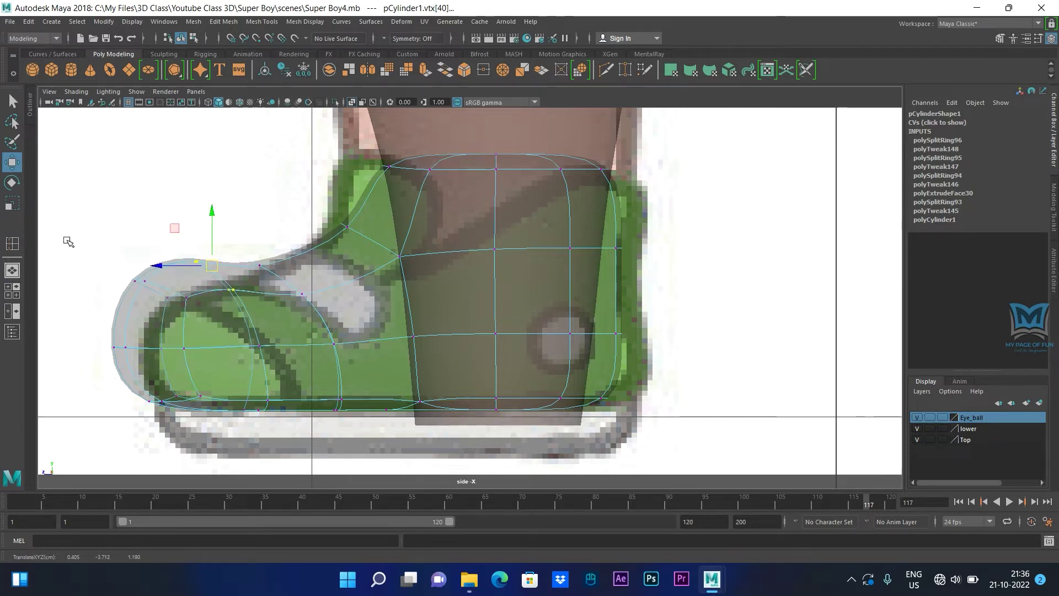
drag(85, 237, 348, 370)
drag(223, 251, 221, 253)
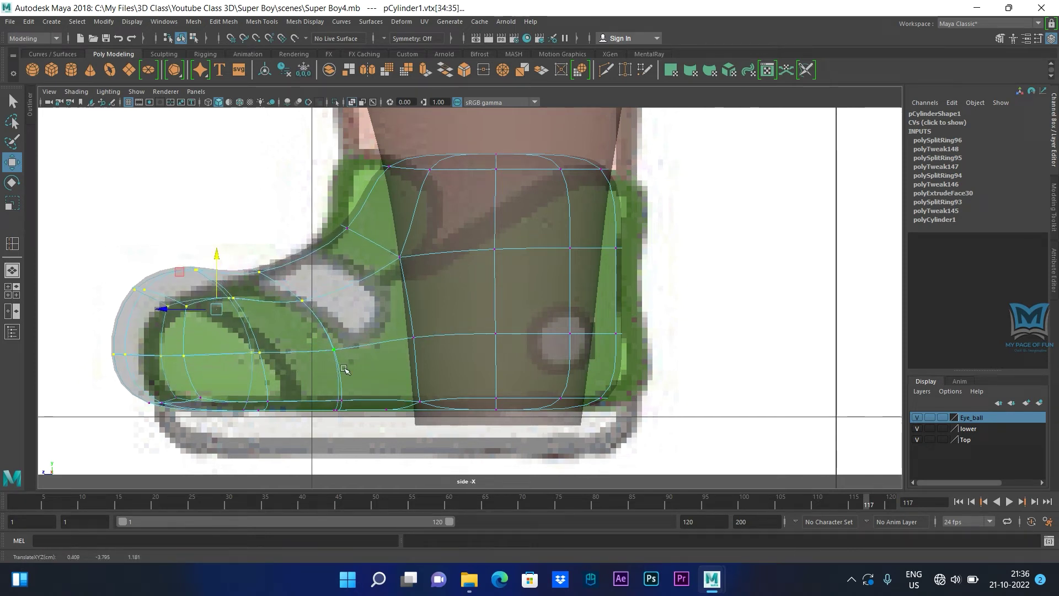
- Turn off the smooth preview and move the rear heel vertices backward to follow the heel outline of the side reference
key(1)
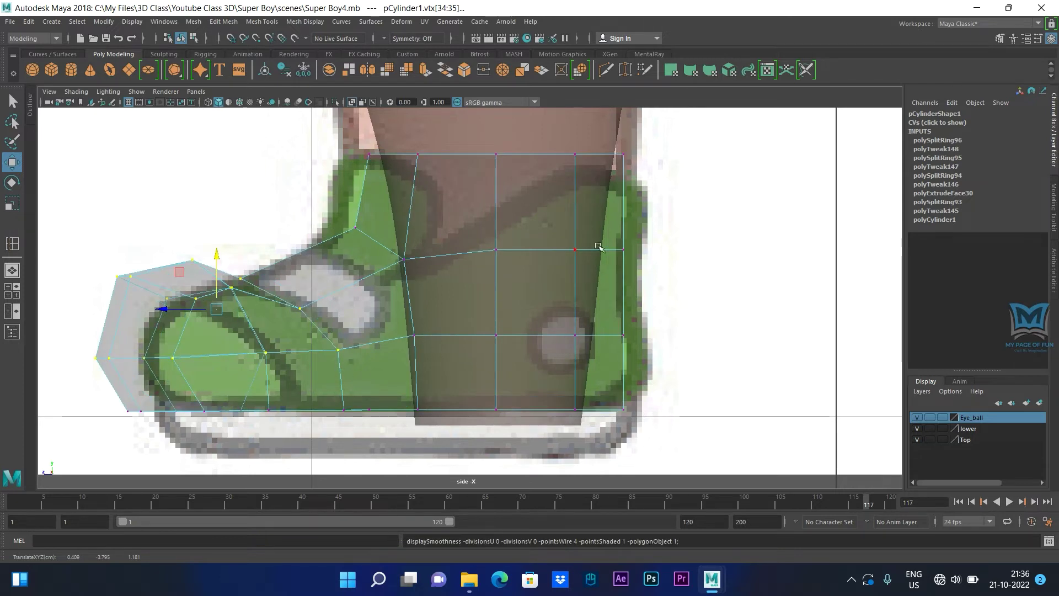
right_drag(615, 202, 586, 200)
drag(610, 220, 638, 251)
drag(610, 318, 634, 343)
drag(610, 386, 627, 405)
drag(608, 236, 641, 260)
drag(615, 141, 594, 155)
- Lower the top row of vertices around the shoe's ankle opening slightly
drag(334, 137, 695, 208)
alt+middle_drag(521, 119, 515, 175)
drag(516, 177, 517, 182)
- Delete the upper side faces between the front and middle of the ankle opening to form the side notch
right_click(461, 248)
right_drag(459, 246, 461, 273)
drag(459, 266, 486, 272)
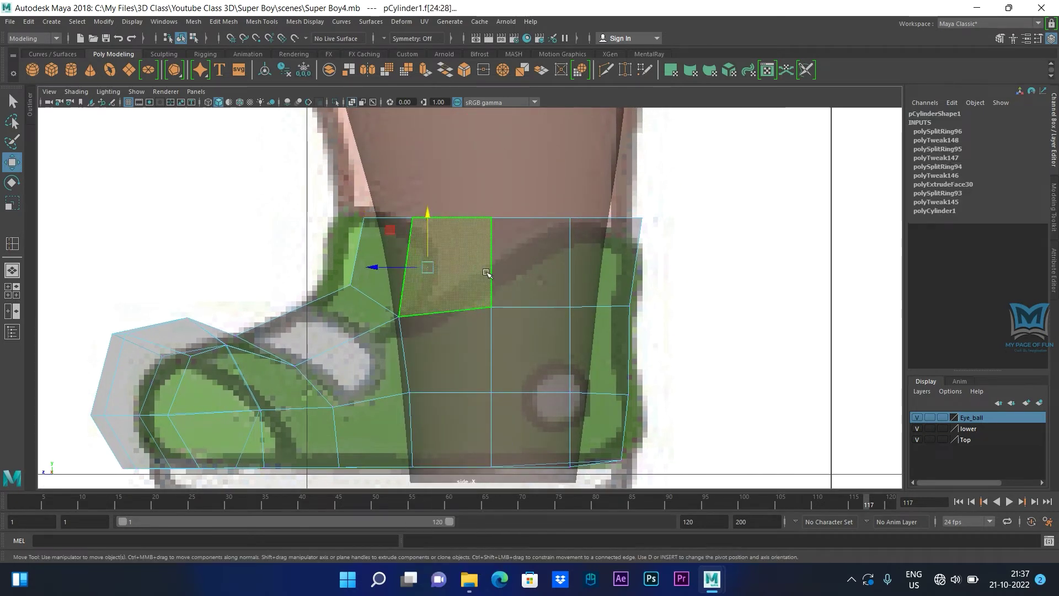
click(486, 272)
- Raise the notch's rear corner and the neighbouring side and heel vertices to follow the sloping ankle line of the reference
right_drag(498, 313, 487, 307)
key(ctrl+z)
right_drag(619, 255, 573, 257)
mouse_move(465, 292)
mouse_down()
mouse_move(511, 330)
mouse_move(483, 291)
mouse_up()
click(570, 307)
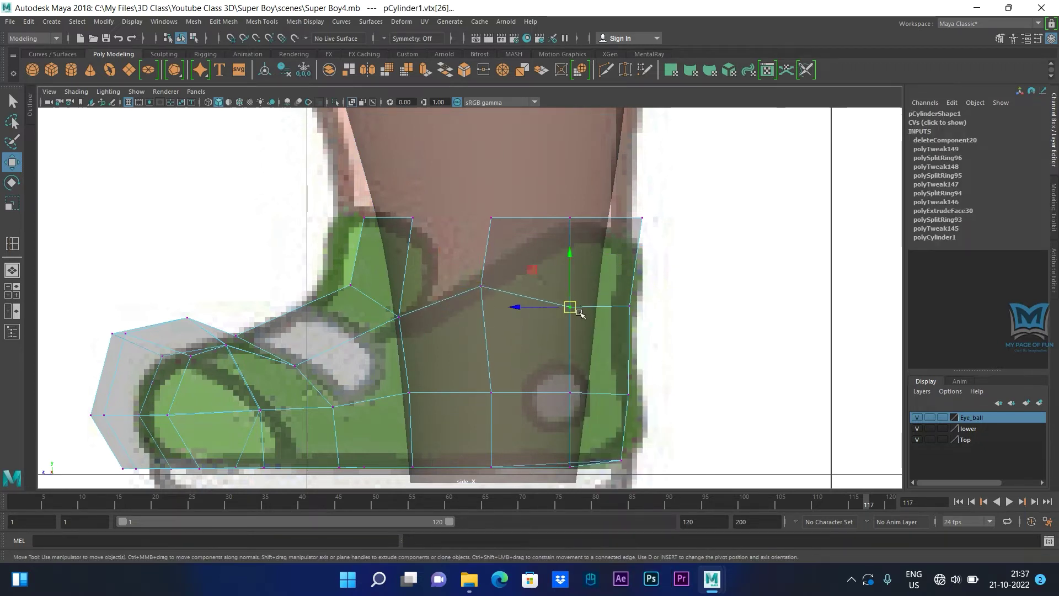
drag(574, 308, 635, 295)
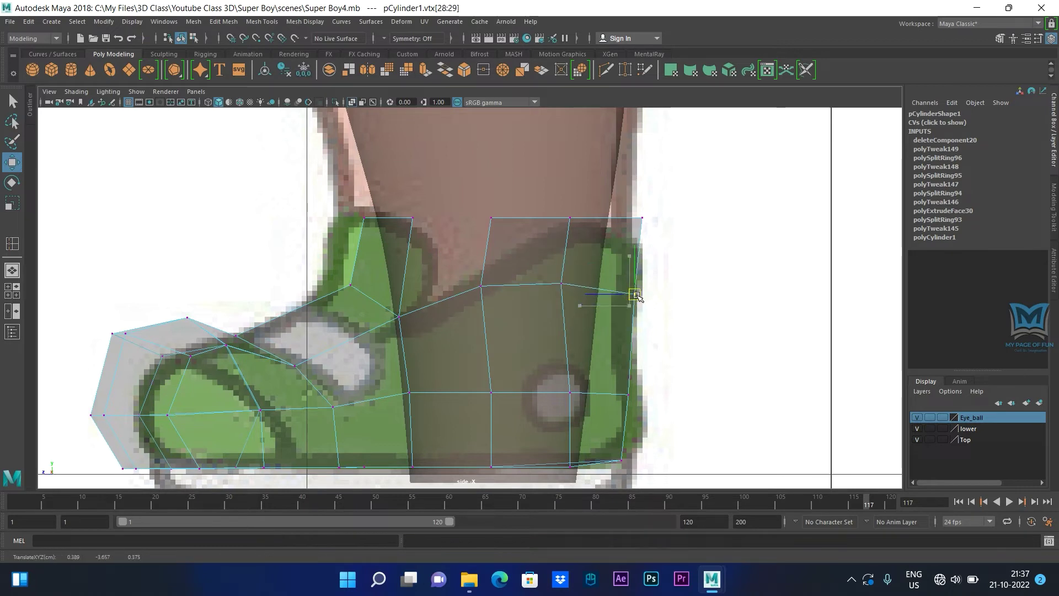
- Raise the lower heel vertices and move the bottom heel corner back and up to the reference outline
drag(619, 388, 628, 363)
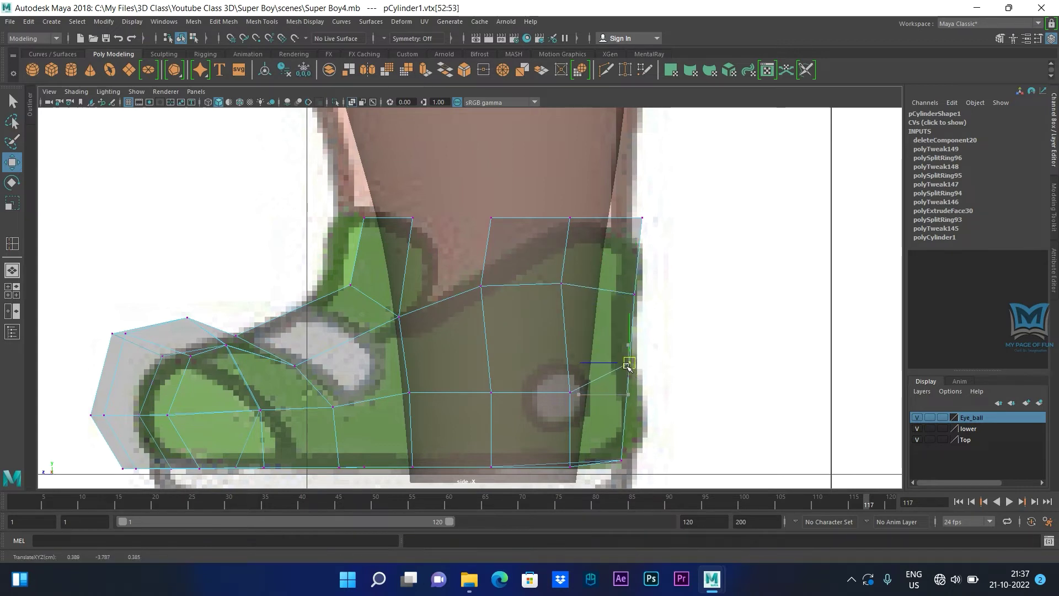
click(569, 392)
drag(570, 391, 565, 381)
drag(598, 447, 638, 451)
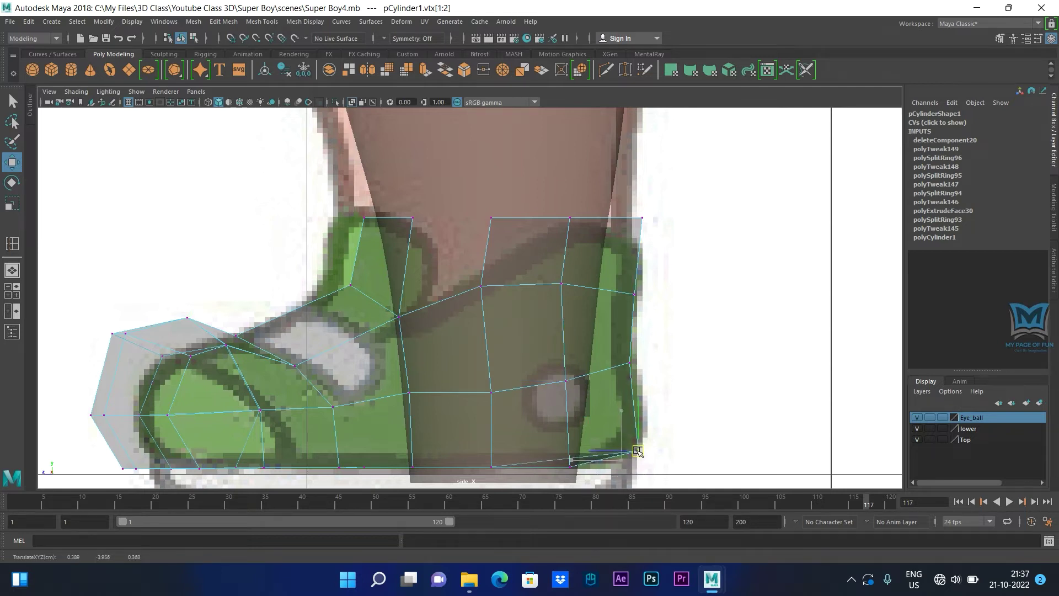
alt+middle_drag(639, 465, 633, 367)
mouse_move(551, 361)
mouse_down()
mouse_move(576, 373)
mouse_move(563, 349)
mouse_up()
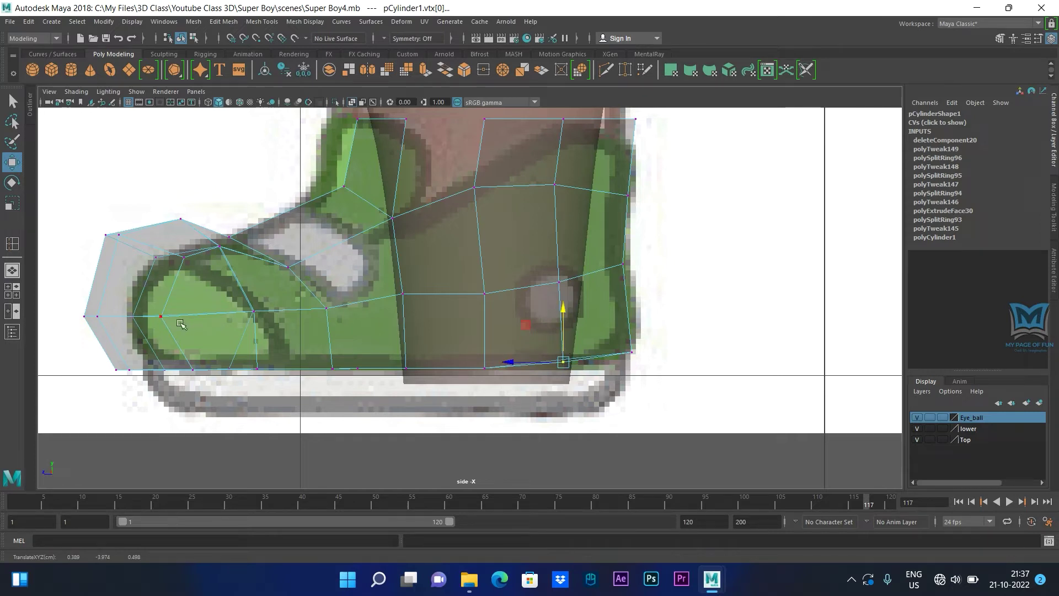
- Select the shoe's bottom faces and inspect the sole from below and around in the perspective view
right_drag(430, 256, 430, 282)
drag(82, 347, 826, 452)
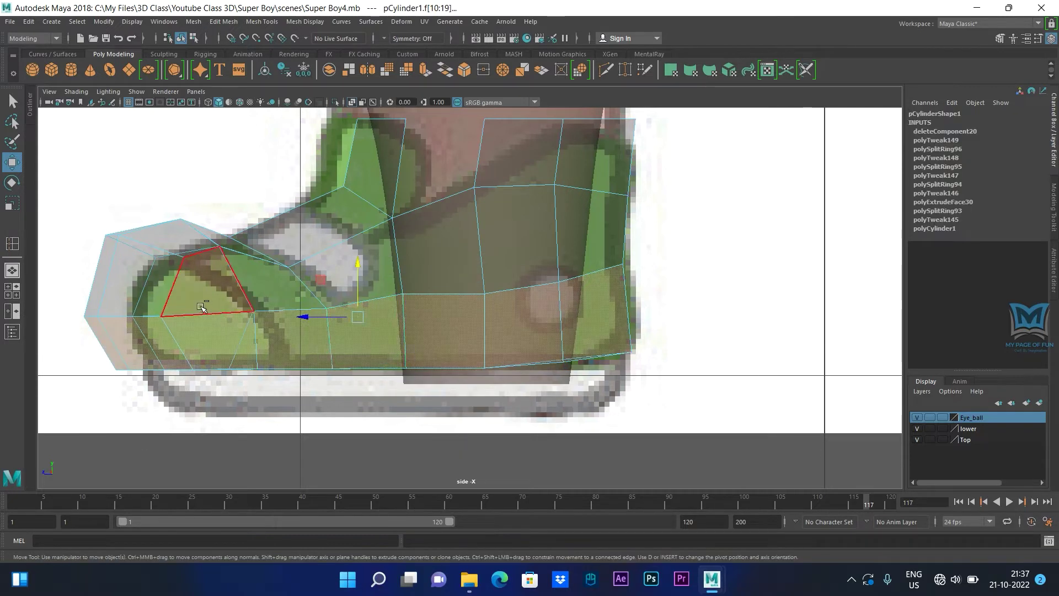
drag(118, 314, 705, 331)
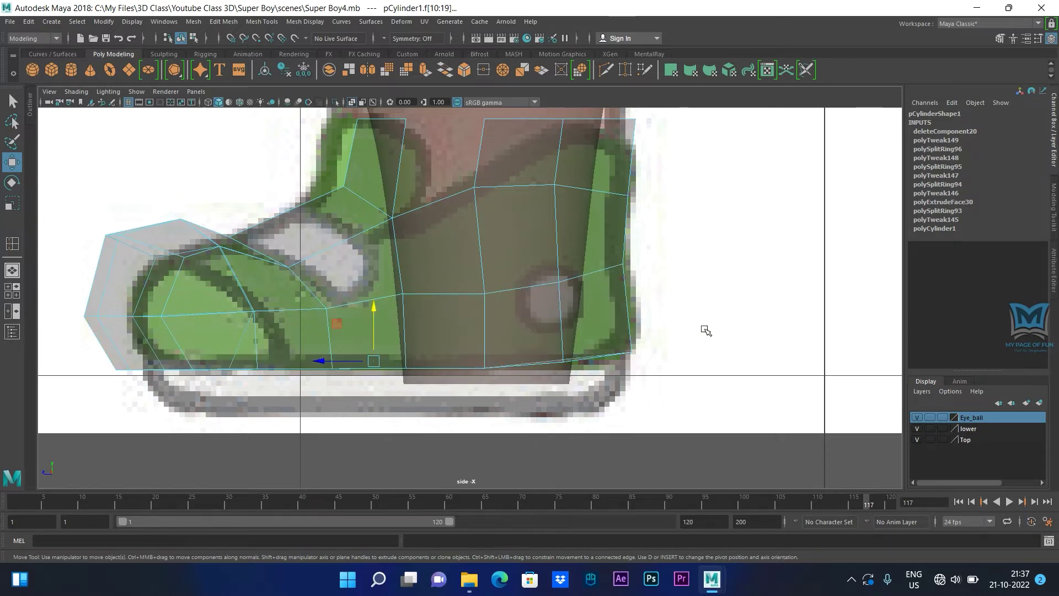
key(space)
key(space)
alt+drag(652, 272, 713, 295)
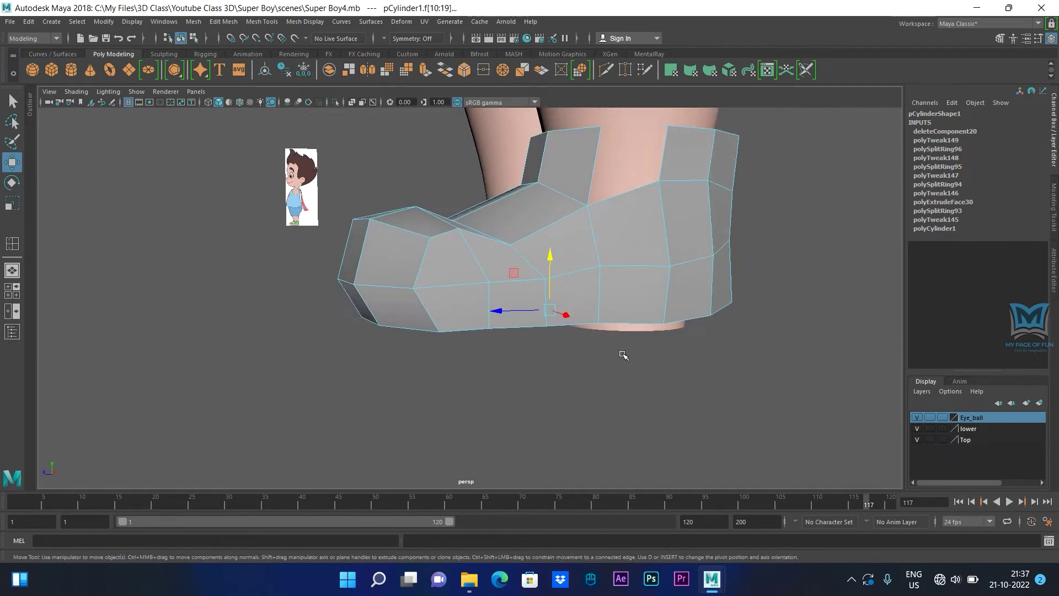
alt+drag(623, 355, 623, 333)
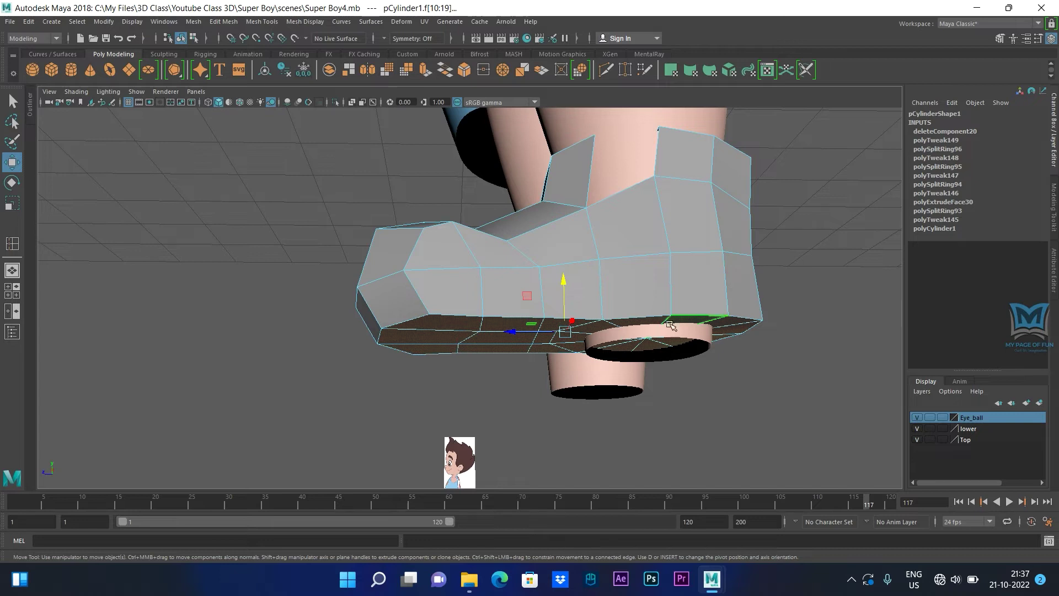
alt+drag(640, 287, 759, 307)
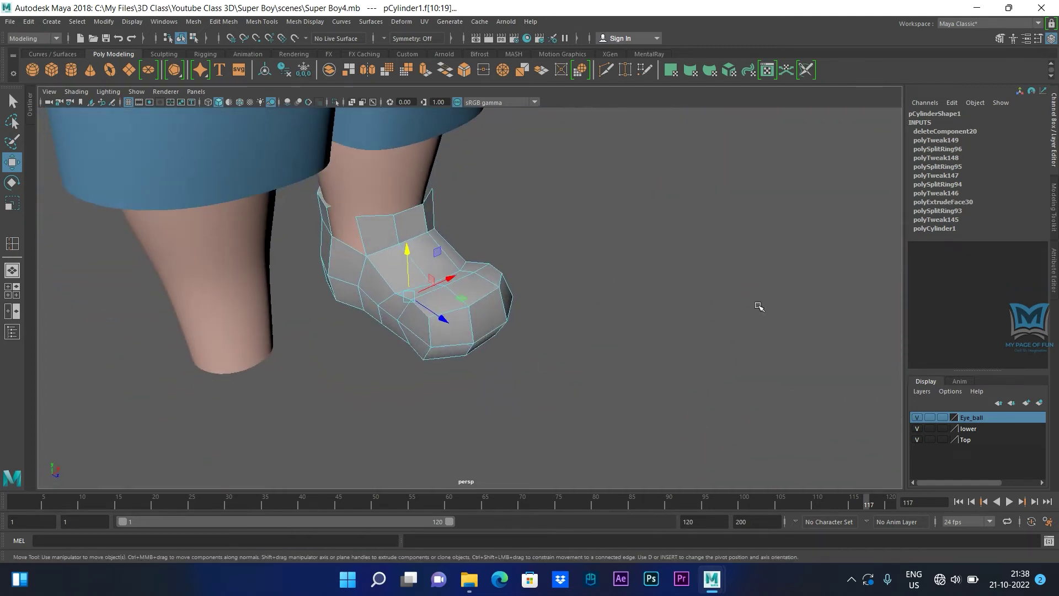
- In the perspective view, adjust the lower heel and outer mid-side vertices along X to refine the shoe's width
scroll(357, 279, up, 3)
right_drag(275, 254, 232, 254)
alt+drag(232, 253, 269, 228)
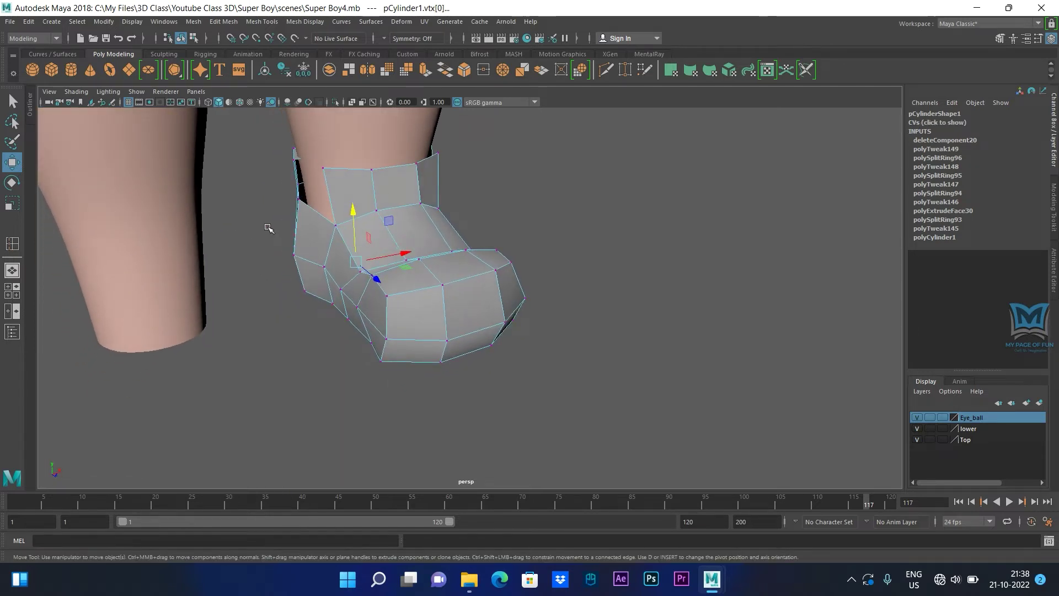
drag(323, 313, 359, 322)
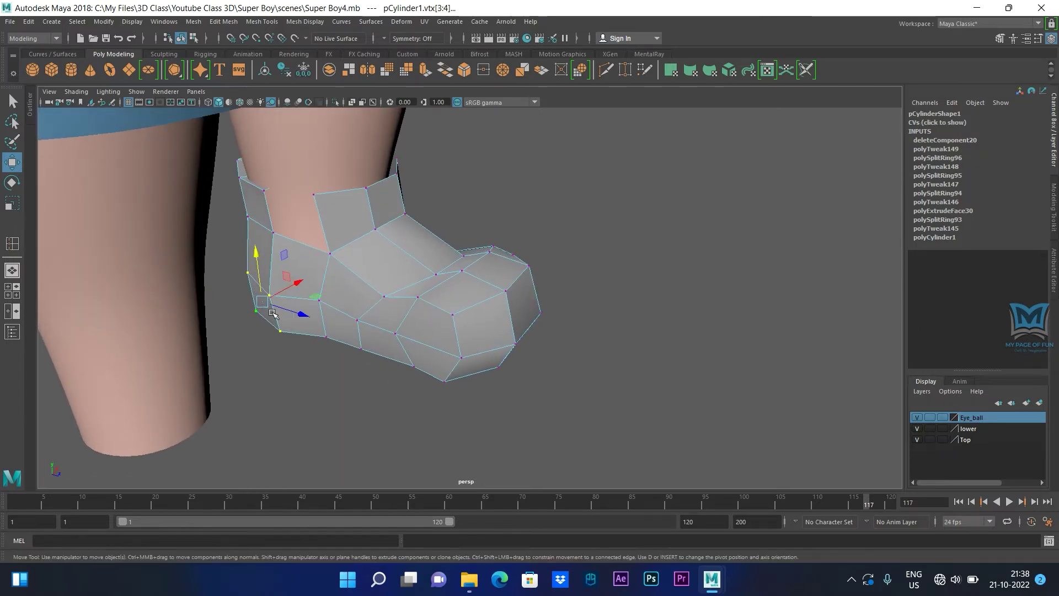
drag(290, 287, 561, 306)
alt+drag(647, 284, 583, 329)
alt+middle_drag(584, 329, 586, 259)
alt+drag(607, 314, 634, 265)
click(560, 274)
- In the side view, select only the shoe's bottom faces, extrude them down by 0.099 and flatten them to Scale Y 0.002
key(space)
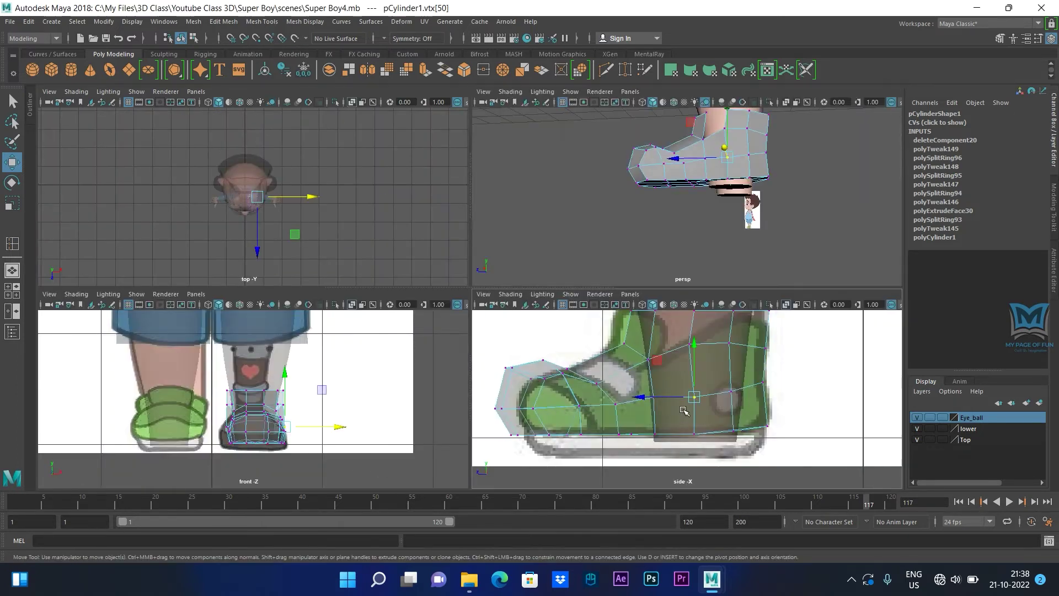
key(space)
right_click(233, 323)
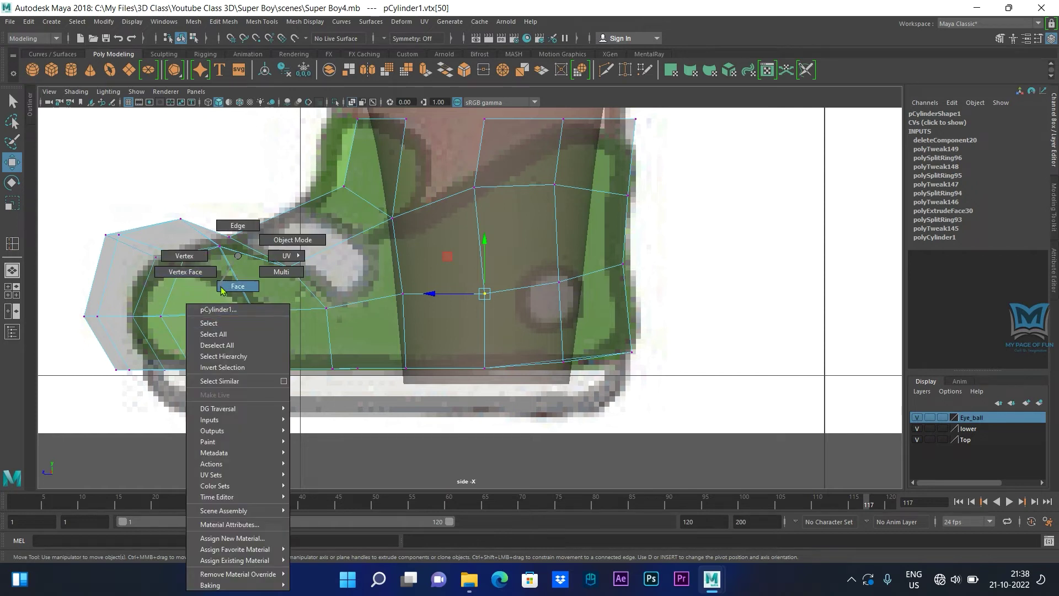
click(238, 286)
drag(94, 357, 824, 417)
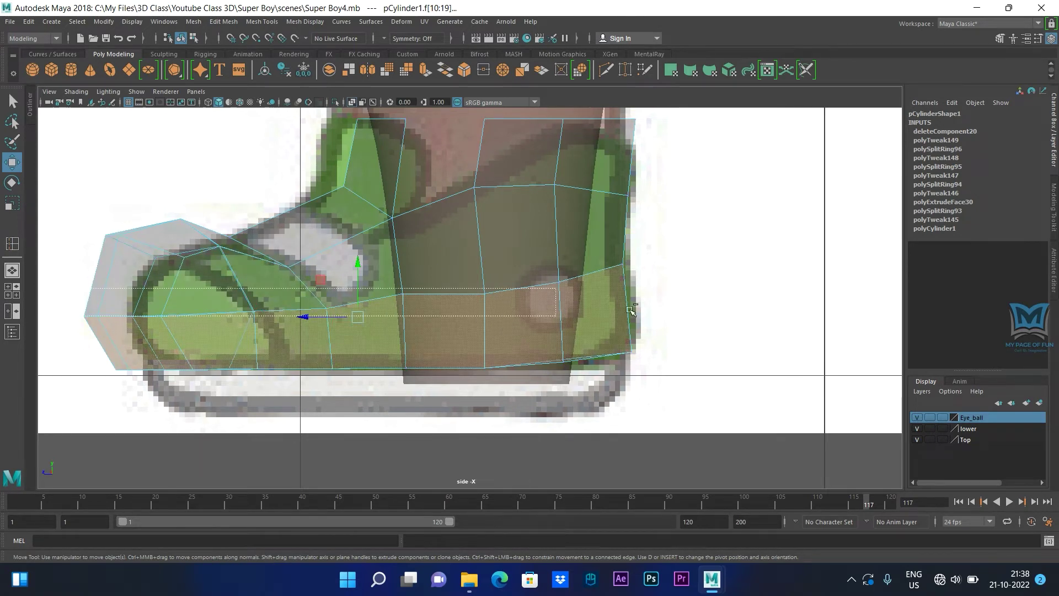
ctrl+drag(868, 320, 868, 322)
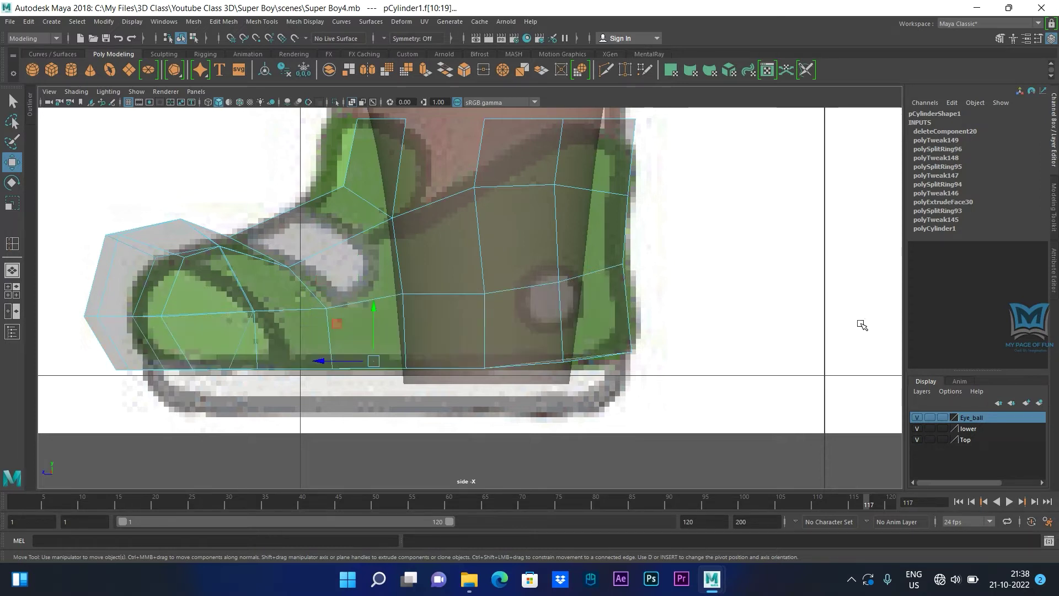
click(425, 72)
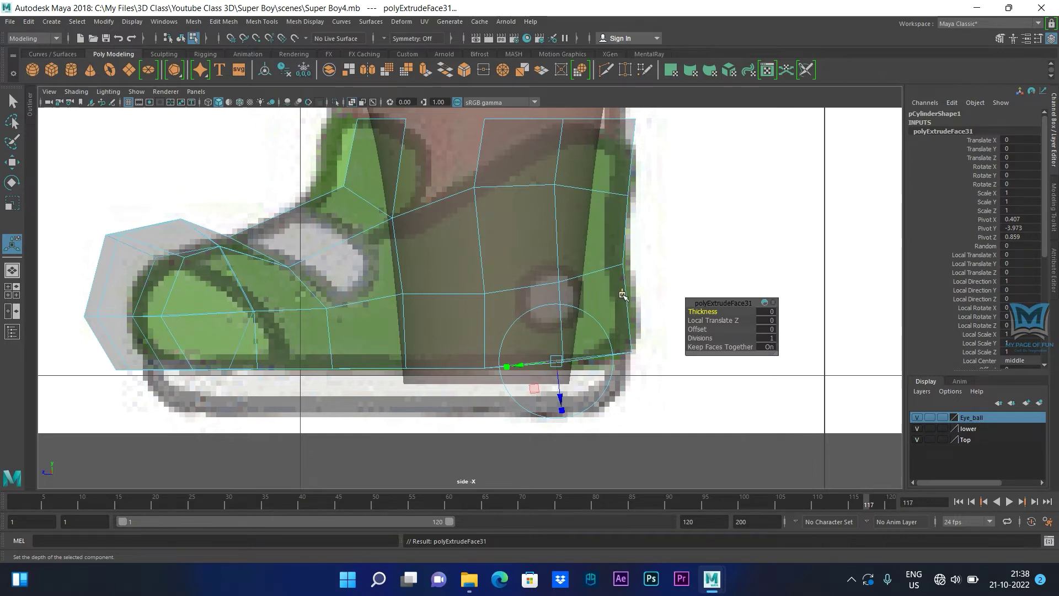
drag(366, 325, 375, 364)
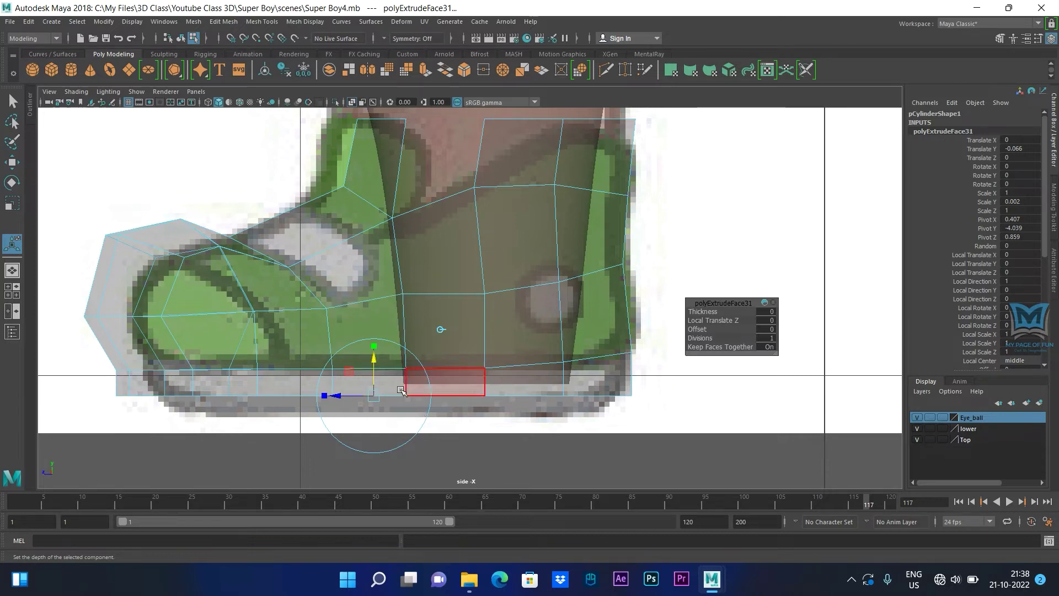
drag(376, 361, 376, 378)
- Scale the extruded sole faces to 0.908 along Z to taper the sole toward the reference outline
alt+middle_drag(499, 384, 527, 304)
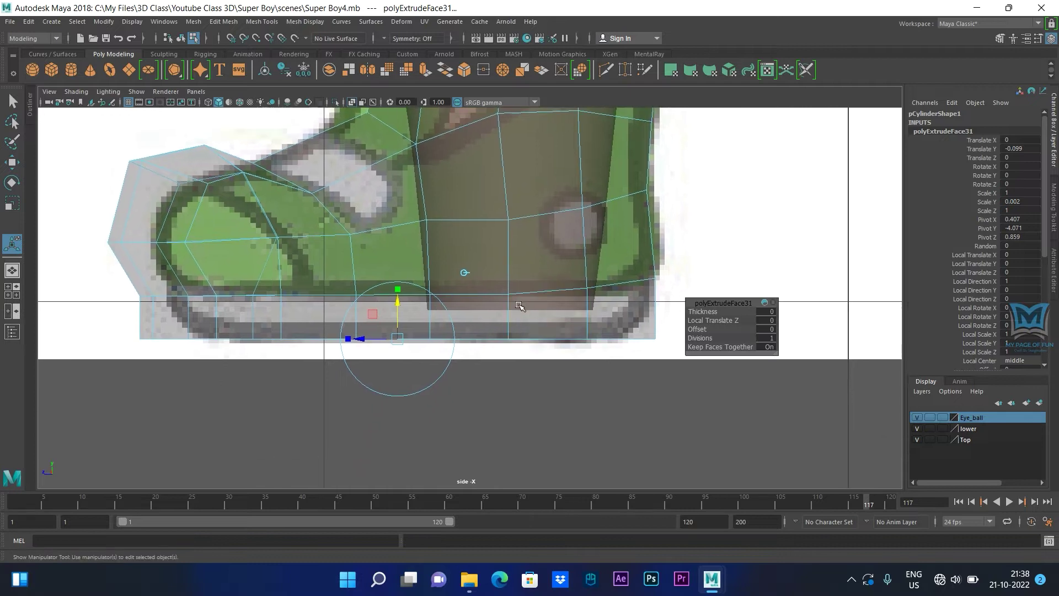
drag(354, 341, 354, 342)
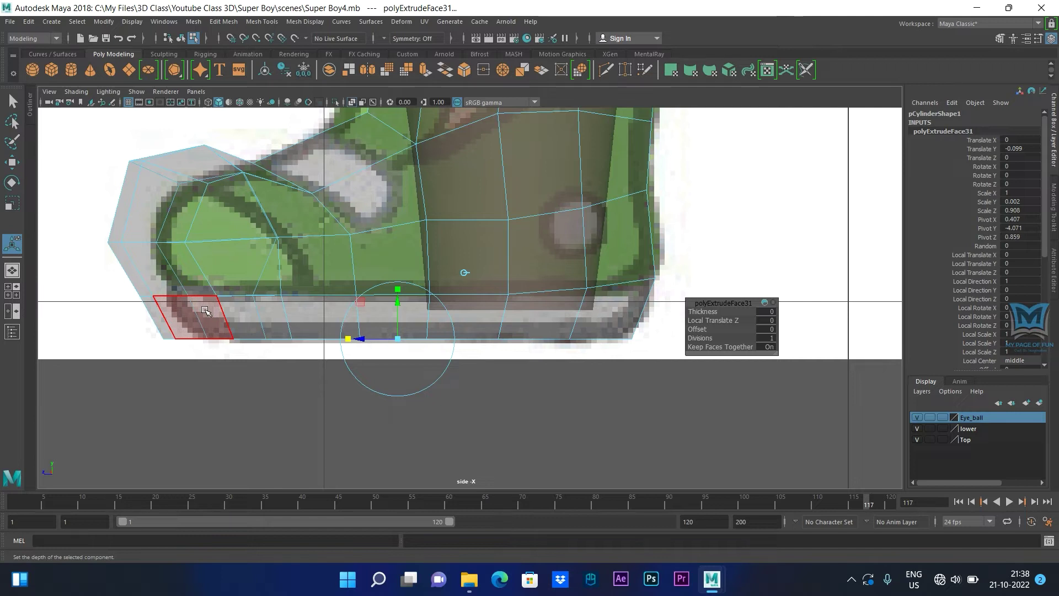
right_drag(546, 255, 545, 286)
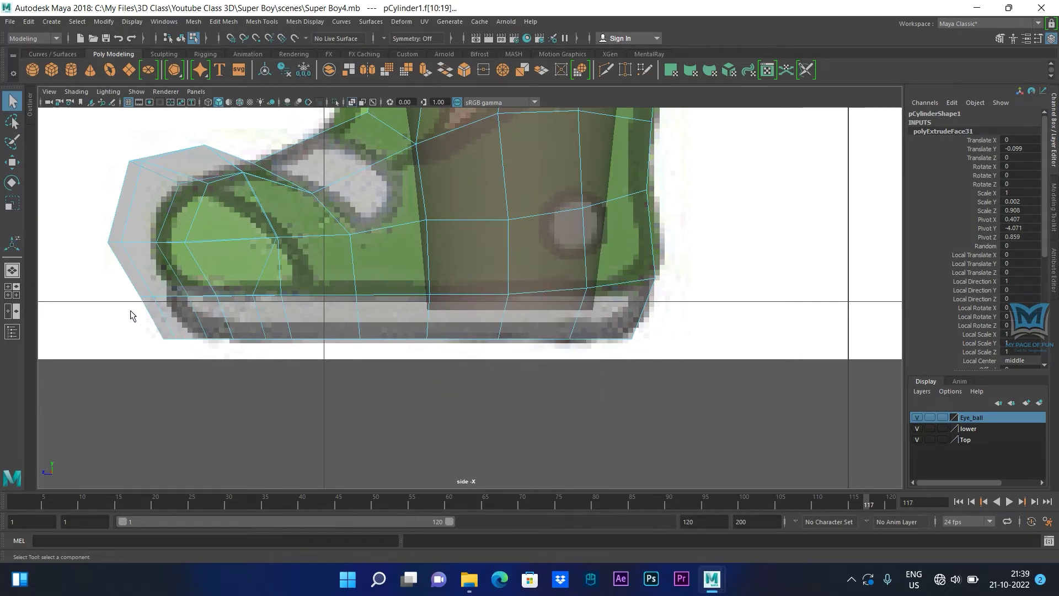
- Select the ring of side faces around the sole and extrude them outward by a Local Translate Z of 0.01
drag(365, 316, 738, 320)
key(space)
key(space)
alt+drag(765, 237, 679, 333)
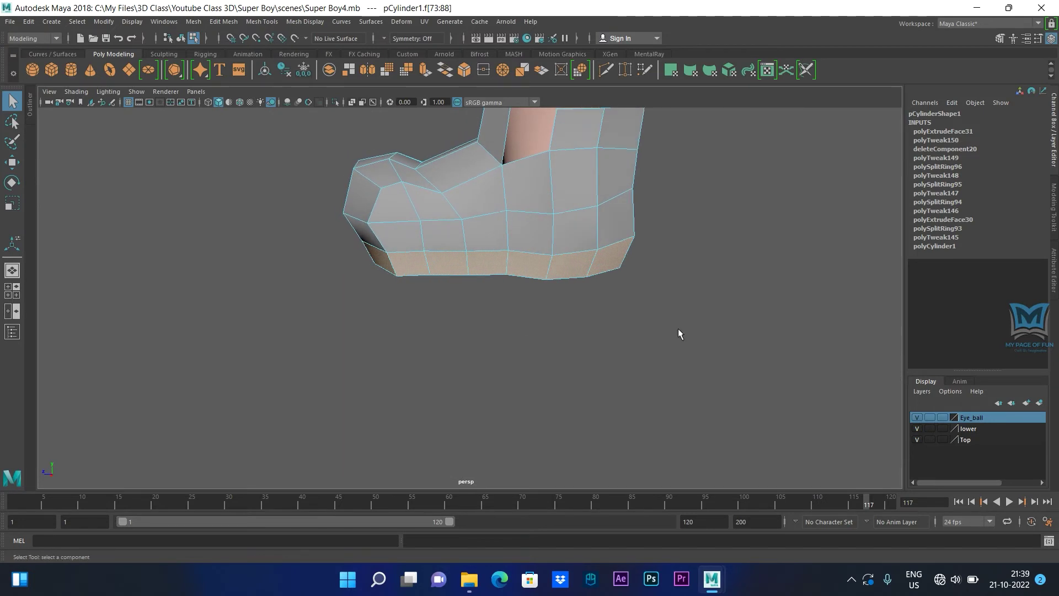
key(space)
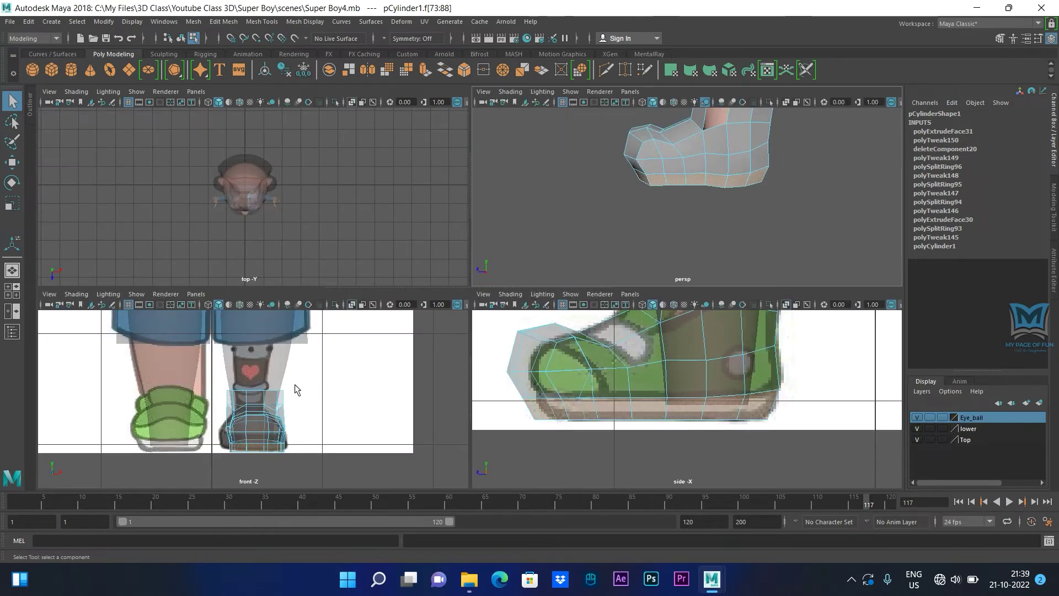
key(space)
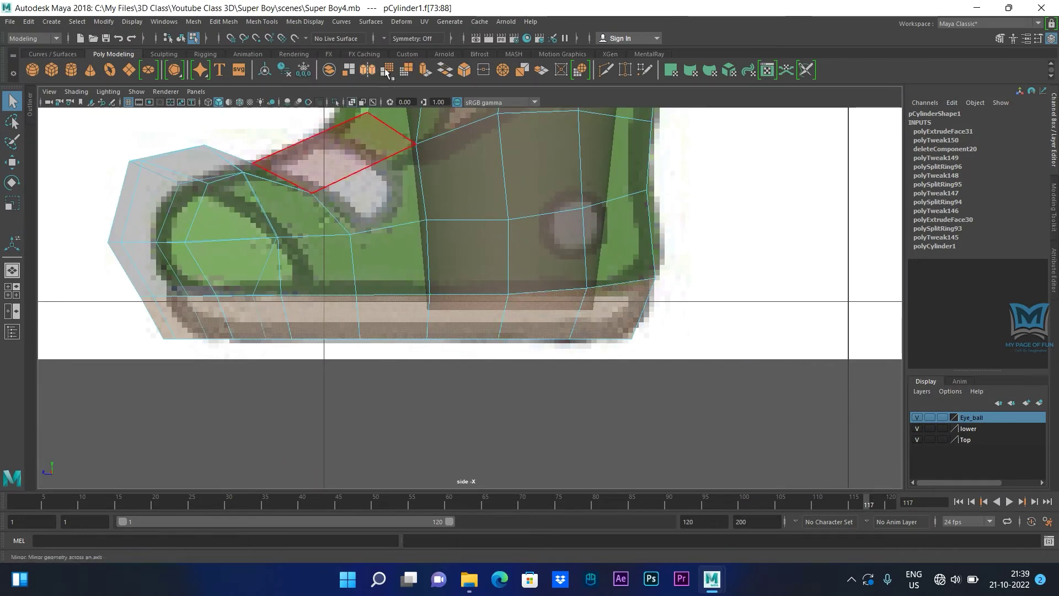
click(425, 72)
key(space)
key(space)
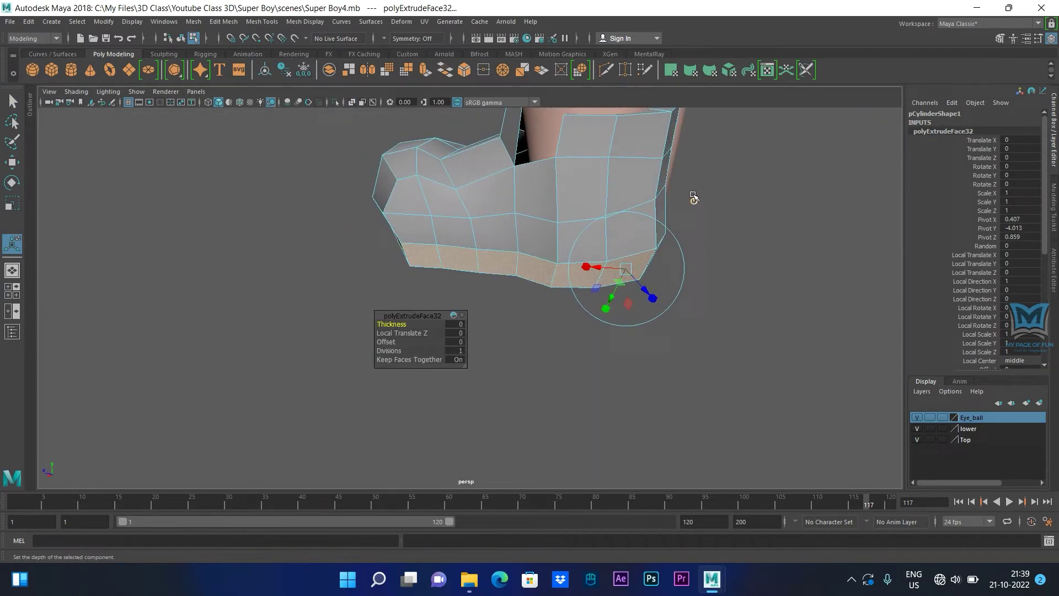
alt+drag(696, 201, 605, 296)
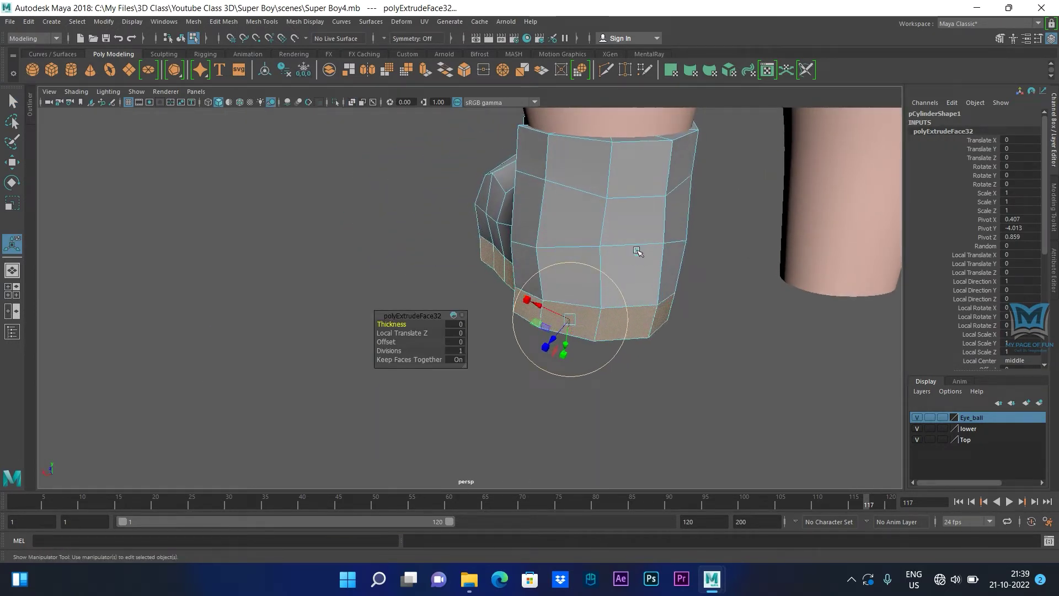
alt+drag(575, 339, 610, 380)
scroll(538, 350, up, 8)
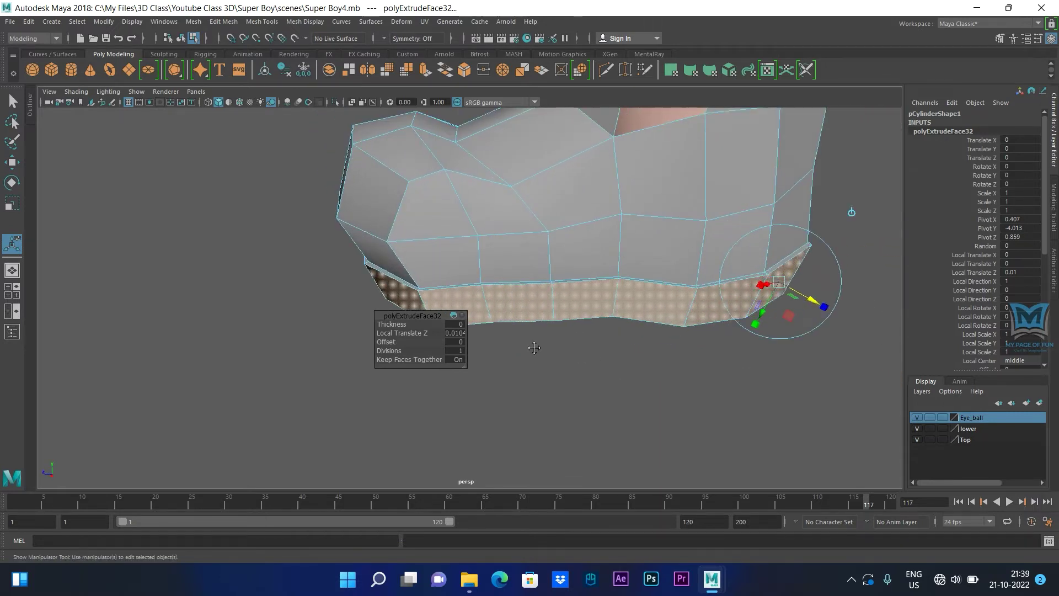
- Insert three edge loops around the shoe: just above the sole seam, just below it and near the sole's bottom edge
right_click(590, 288)
right_drag(590, 288, 519, 297)
shift+right_click(590, 278)
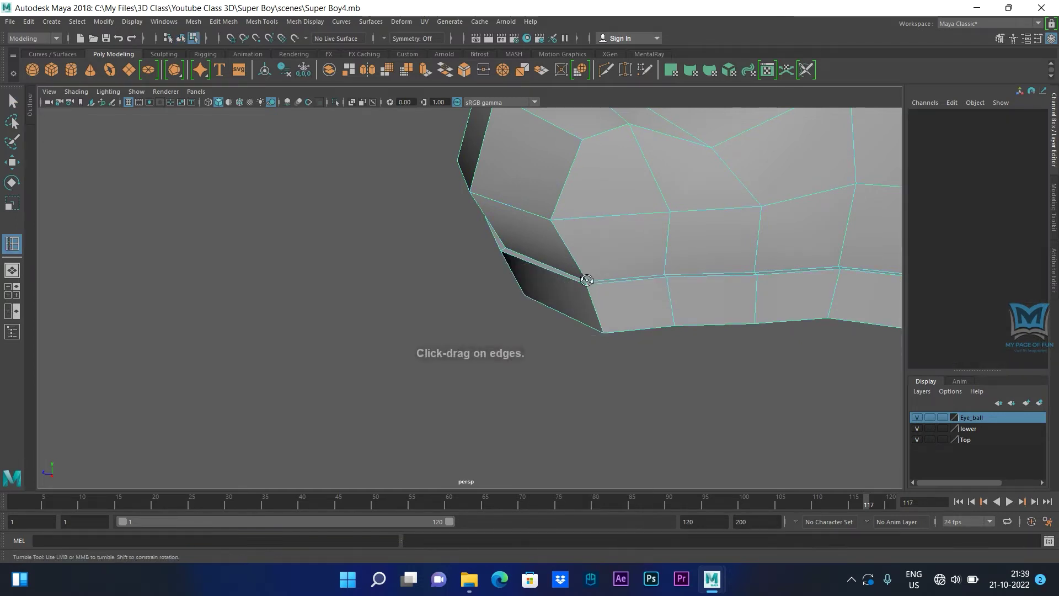
alt+drag(588, 280, 588, 280)
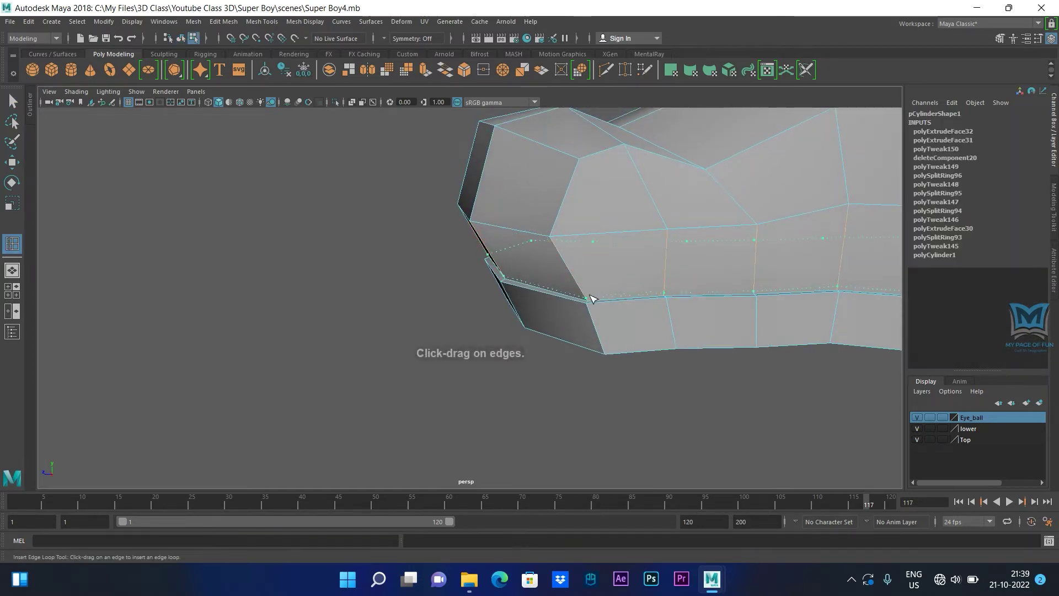
click(592, 299)
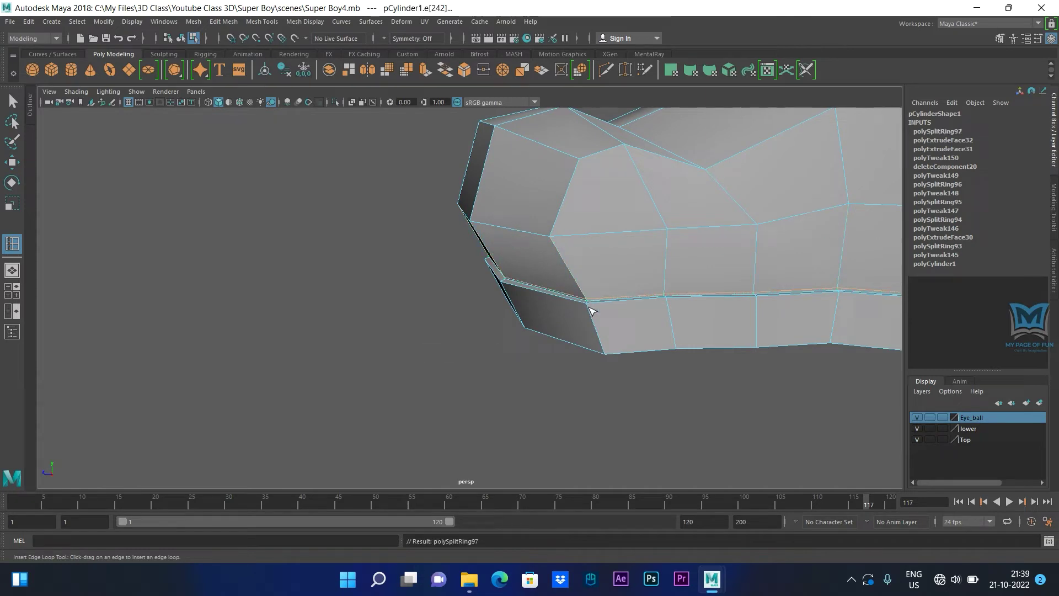
click(591, 312)
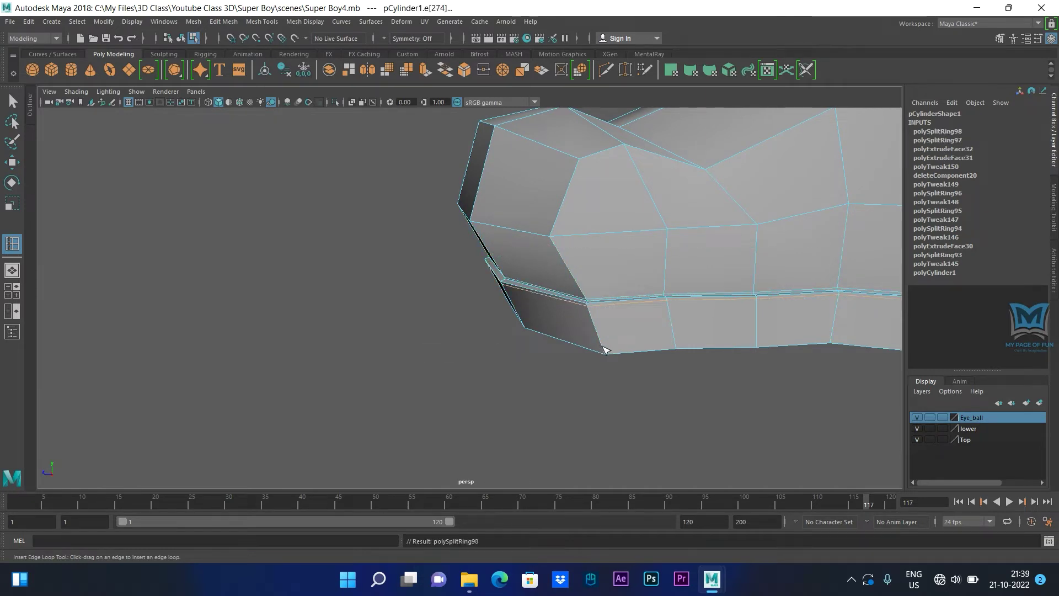
click(606, 349)
- Return to object mode and preview the shoe smoothed from the front
scroll(626, 371, down, 4)
alt+drag(626, 371, 615, 348)
click(11, 104)
right_drag(638, 253, 671, 231)
alt+drag(671, 255, 418, 344)
key(3)
click(554, 352)
- Select the horizontal edges around the shoe's upper and widen them along X in the front view to match the reference
key(space)
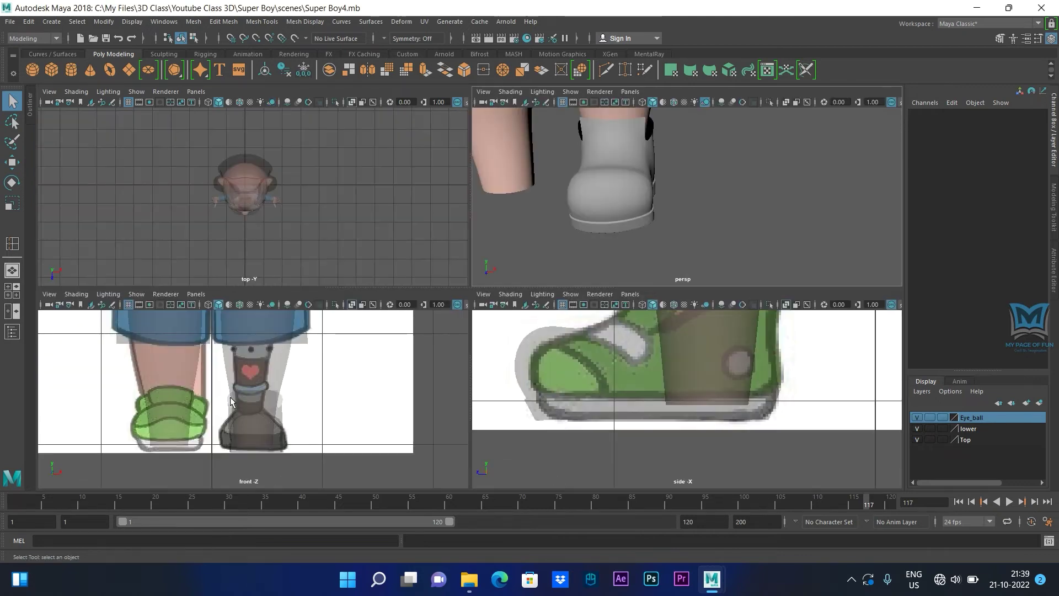
click(273, 429)
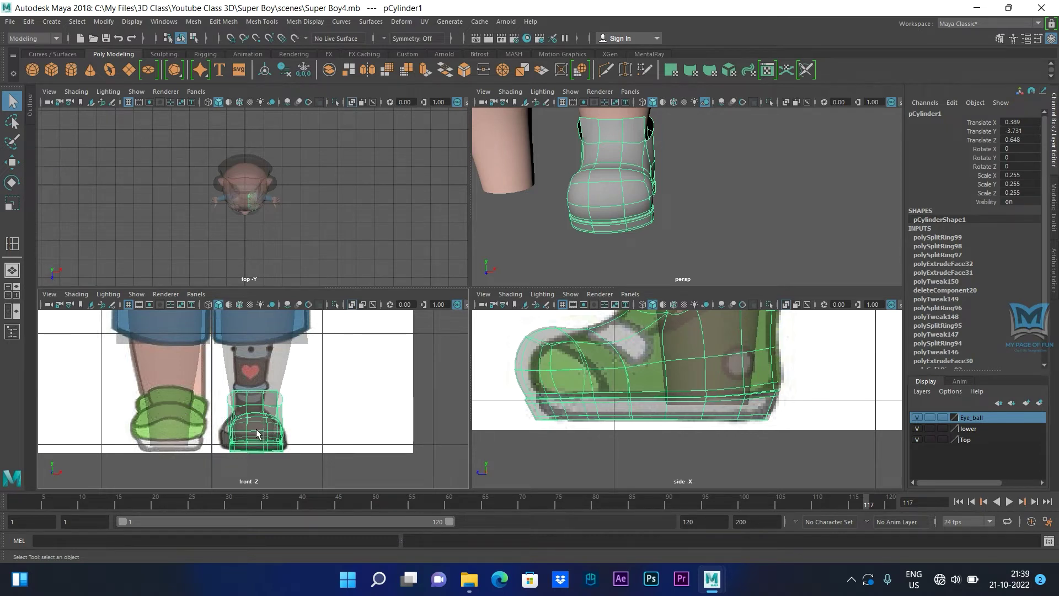
click(629, 204)
right_drag(626, 171, 633, 204)
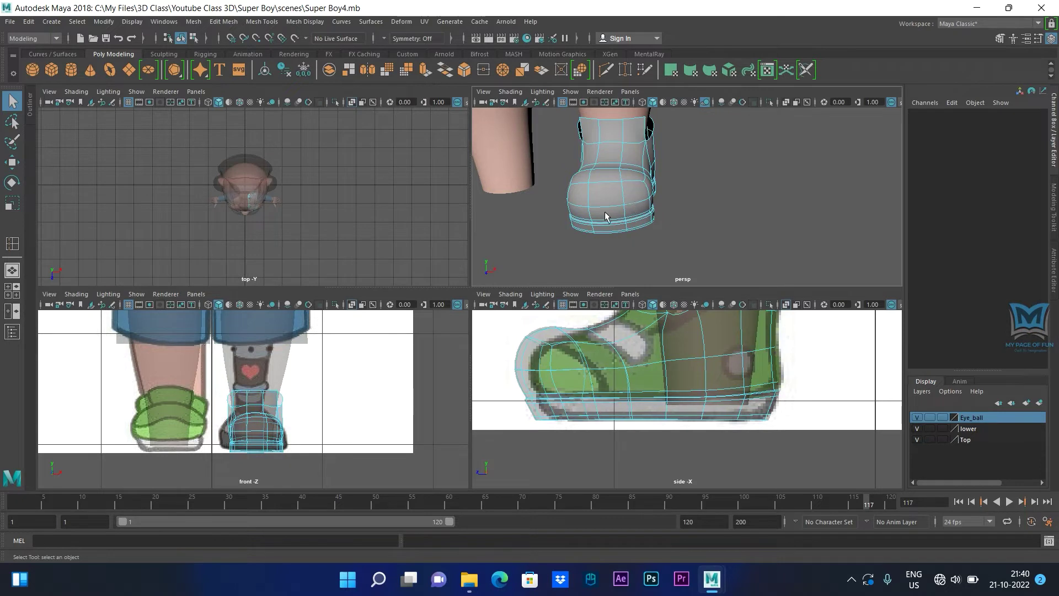
key(space)
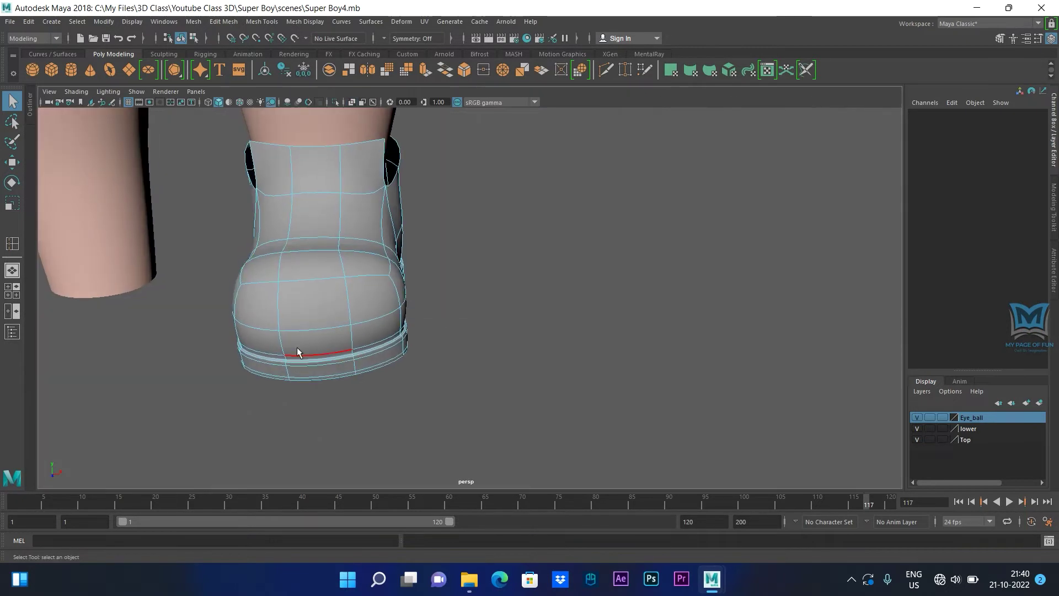
click(305, 330)
key(space)
key(space)
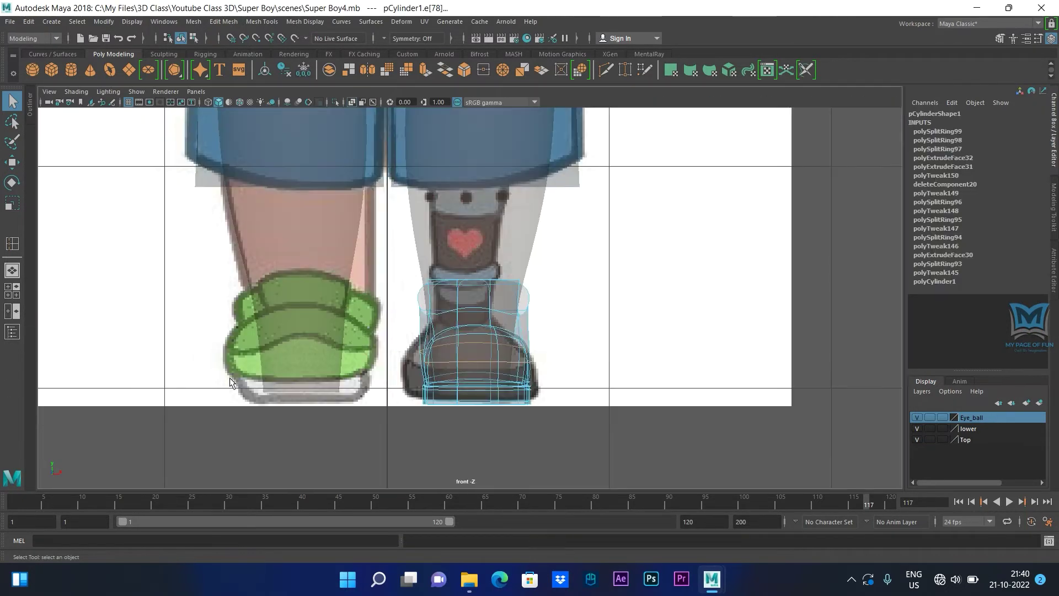
key(r)
drag(524, 353, 533, 354)
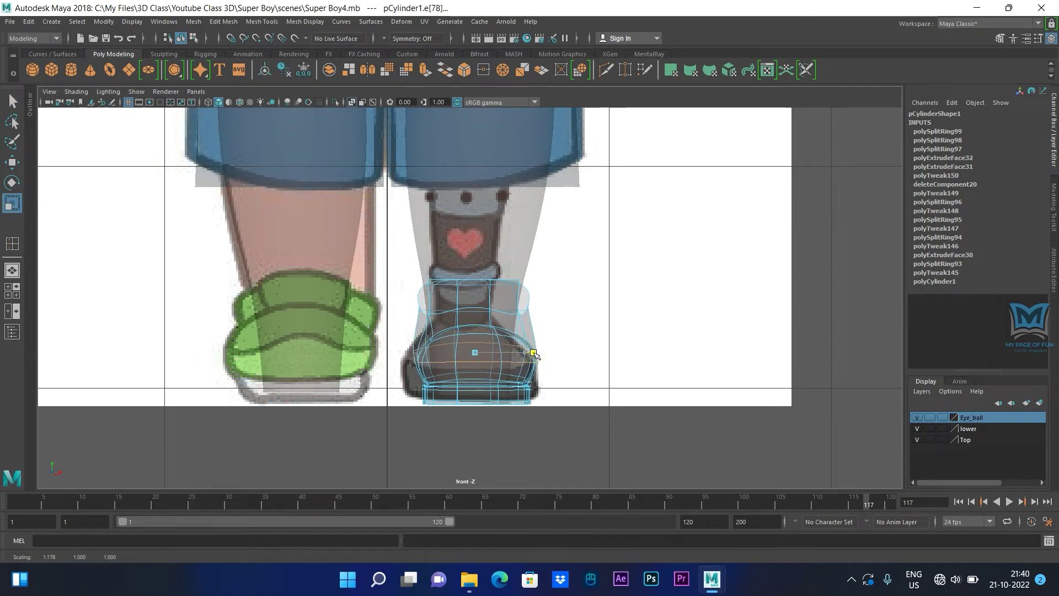
drag(526, 353, 529, 355)
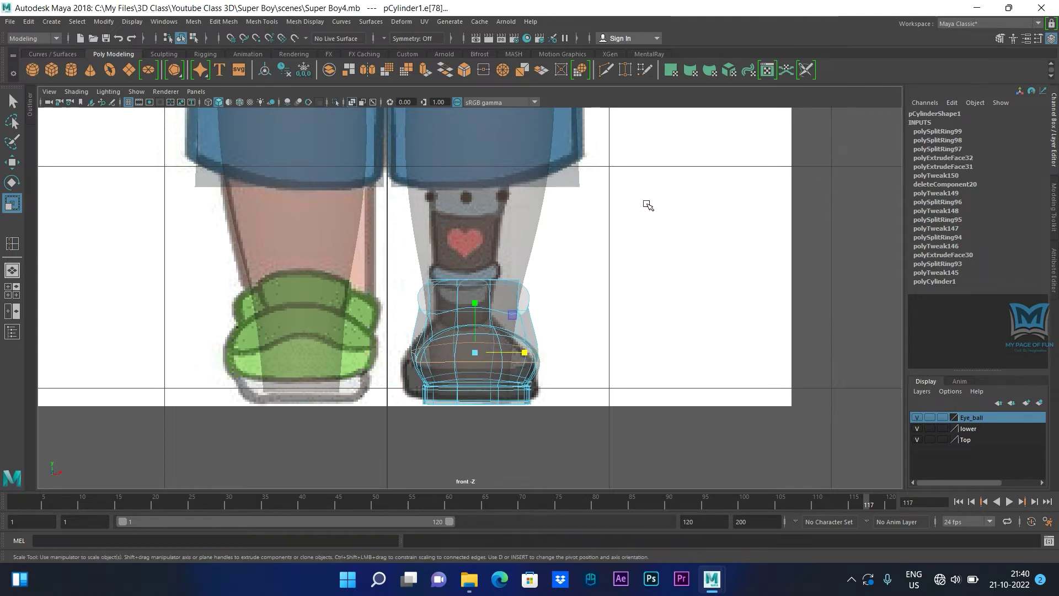
- Inspect the shoe against the legs and body in the perspective view, in object mode with smooth preview
key(space)
key(space)
alt+drag(555, 290, 391, 352)
key(1)
scroll(532, 366, down, 10)
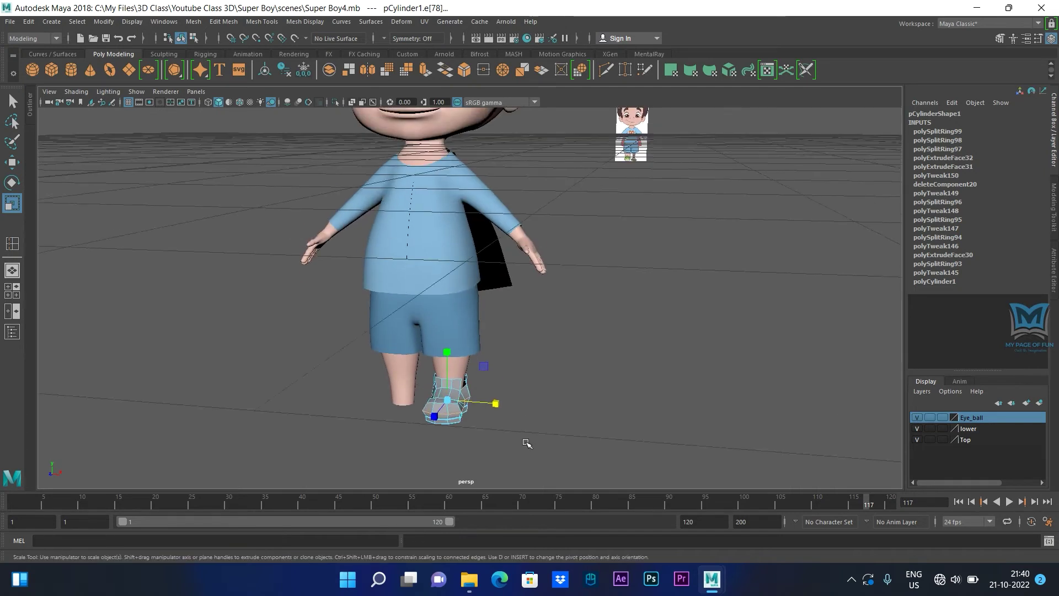
scroll(521, 420, down, 4)
scroll(512, 418, up, 8)
alt+middle_drag(515, 376, 529, 281)
alt+drag(579, 369, 496, 373)
right_drag(495, 255, 549, 243)
key(3)
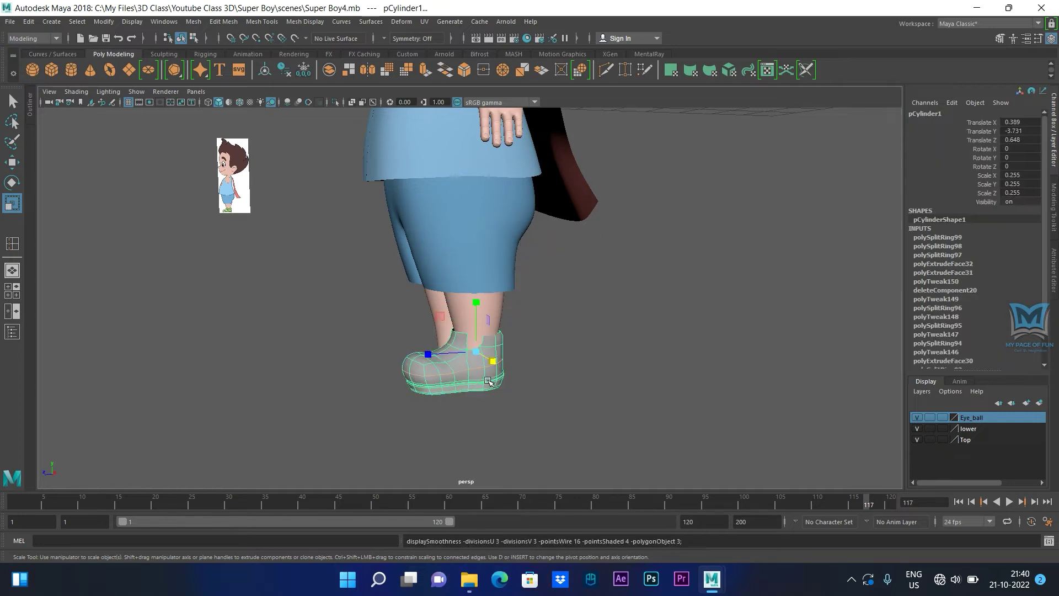
click(600, 359)
alt+drag(601, 359, 539, 385)
scroll(519, 397, up, 3)
- Select the shoe and move it back along Z to 0.117, clear of the leg
click(499, 435)
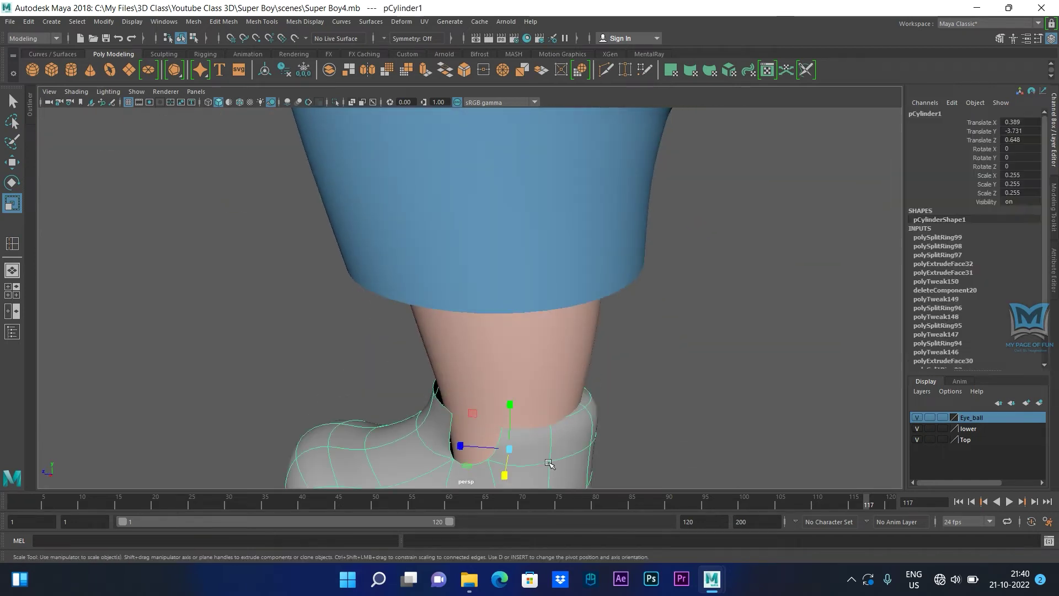
key(w)
drag(446, 395, 554, 401)
alt+drag(654, 418, 619, 256)
- Select the cap faces covering the top of the shoe's heel section and delete them to open the shoe
right_drag(619, 256, 621, 351)
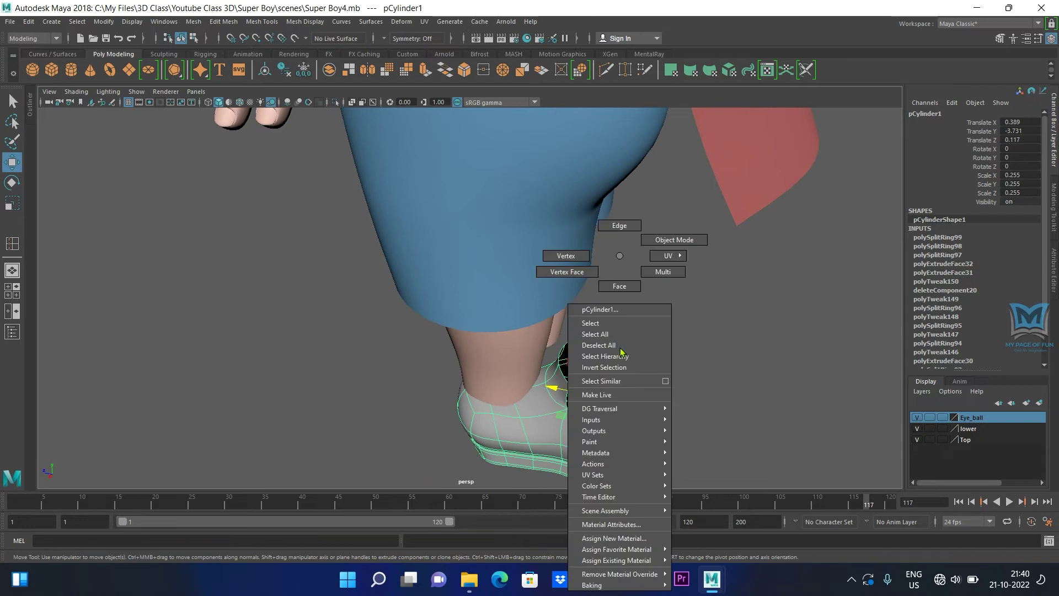
right_drag(633, 297, 632, 297)
click(622, 352)
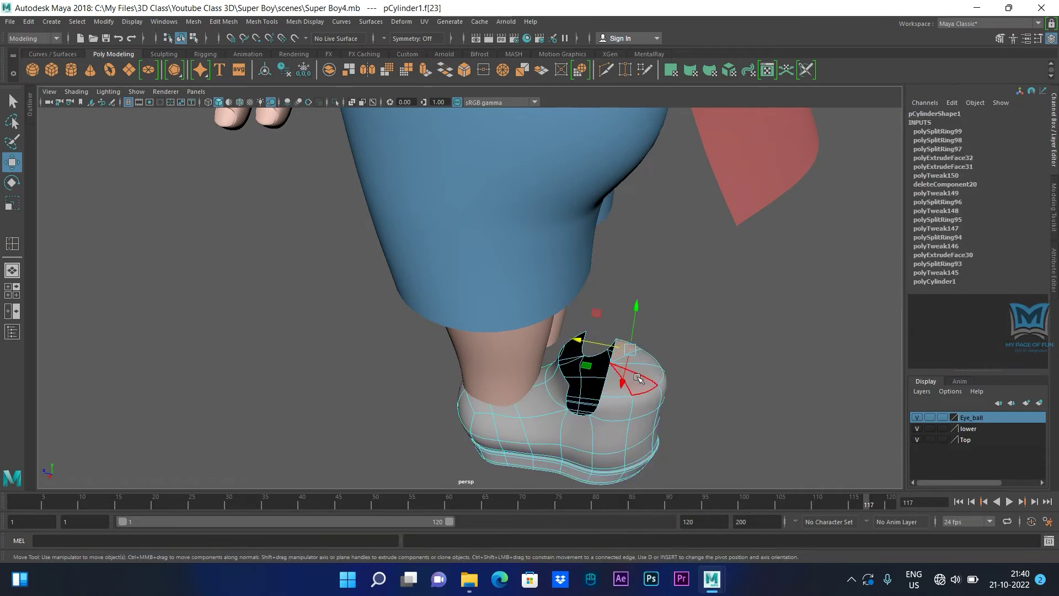
shift+click(640, 361)
shift+click(647, 374)
shift+click(626, 379)
shift+click(614, 388)
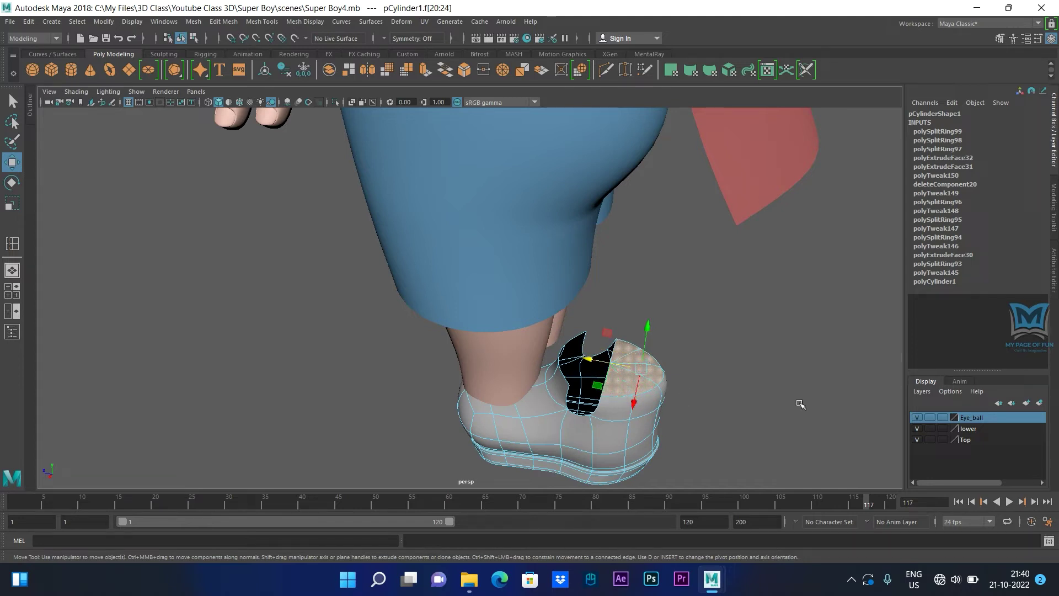
key(Delete)
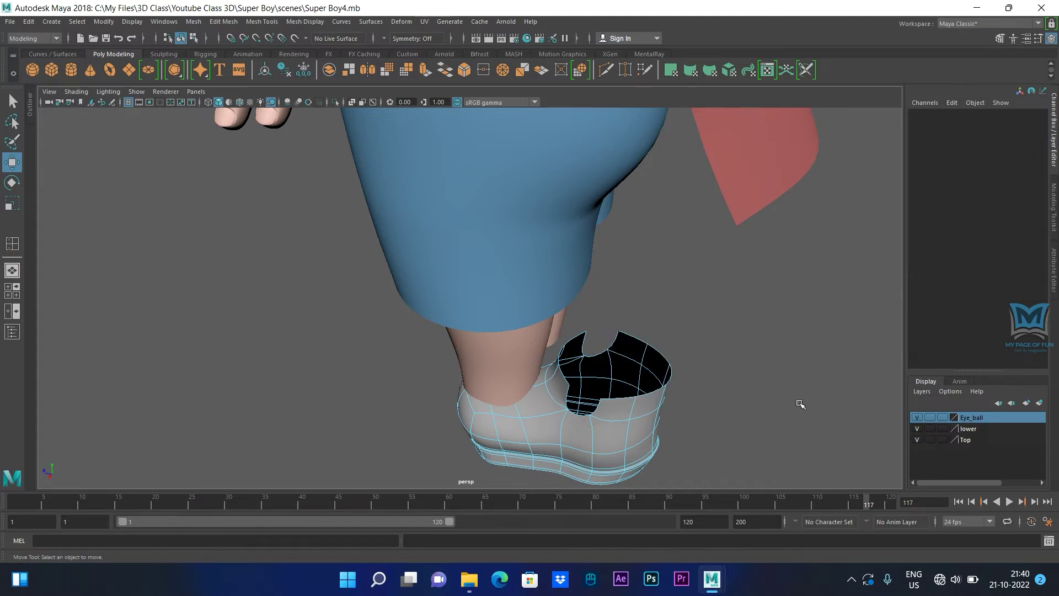
- Select the border edges around the shoe's opening and extrude them inward by a Local Translate Z of about -0.028
alt+drag(646, 388, 616, 377)
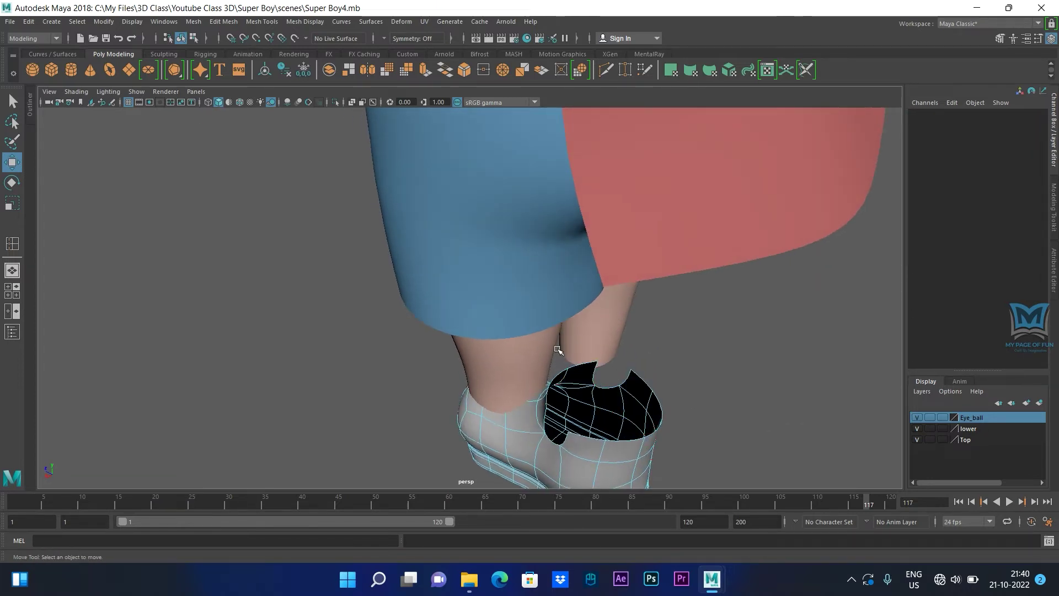
right_drag(572, 377, 574, 227)
click(588, 366)
alt+drag(739, 394, 699, 394)
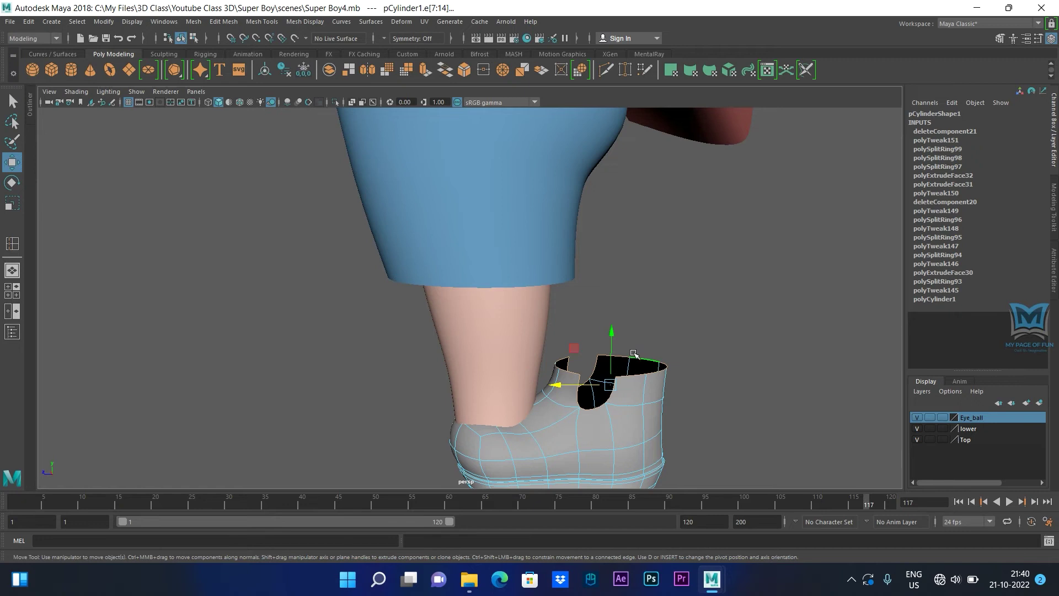
click(426, 69)
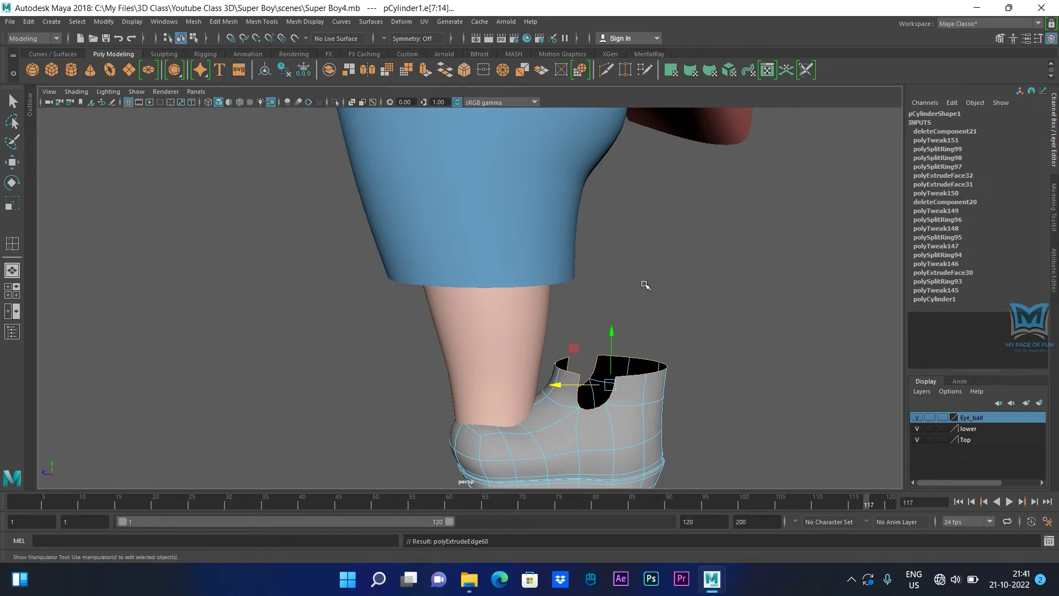
alt+drag(640, 381, 681, 394)
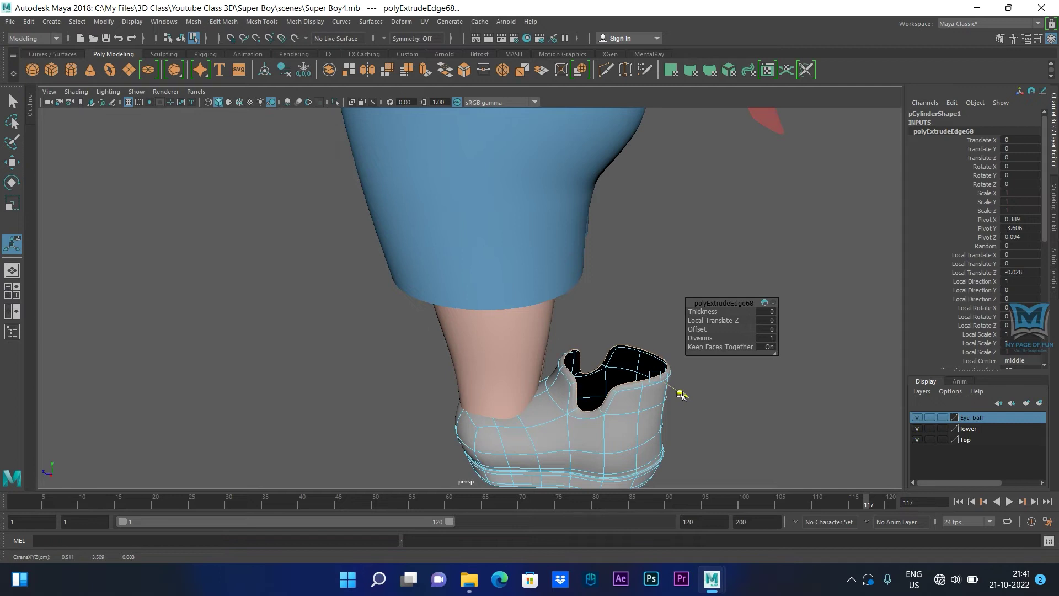
drag(681, 394, 681, 393)
- Extrude the opening's inner edges again down into the shoe and return to object mode
click(423, 74)
alt+drag(624, 269, 619, 265)
drag(555, 303, 558, 328)
right_drag(465, 259, 518, 239)
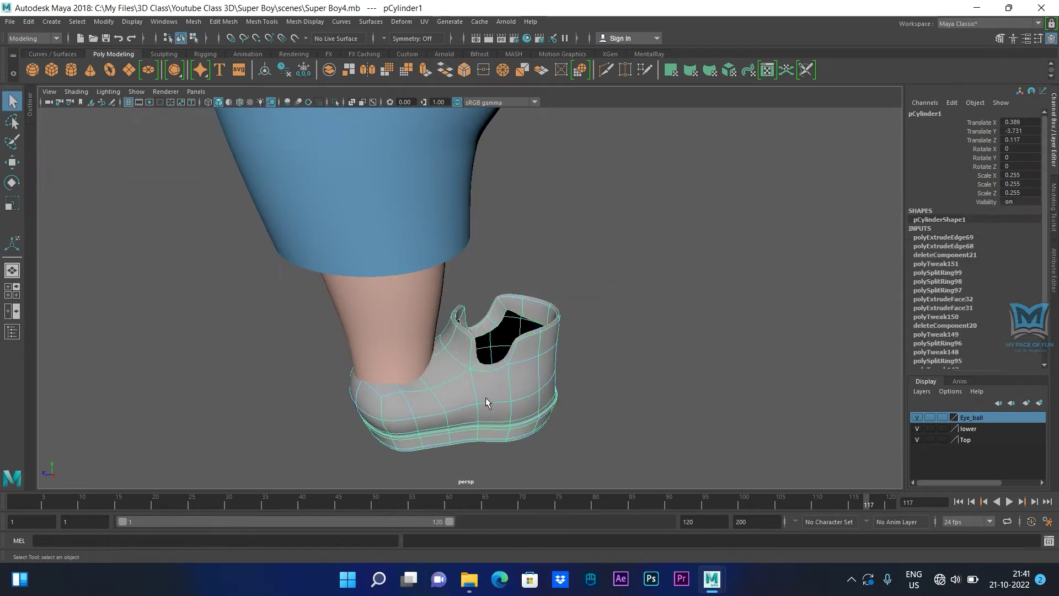
- Move the shoe back onto the foot at Translate Z 0.648 and rotate it to 4.715 around Y
key(w)
drag(445, 358, 334, 401)
alt+drag(347, 438, 476, 375)
key(e)
alt+drag(498, 409, 560, 402)
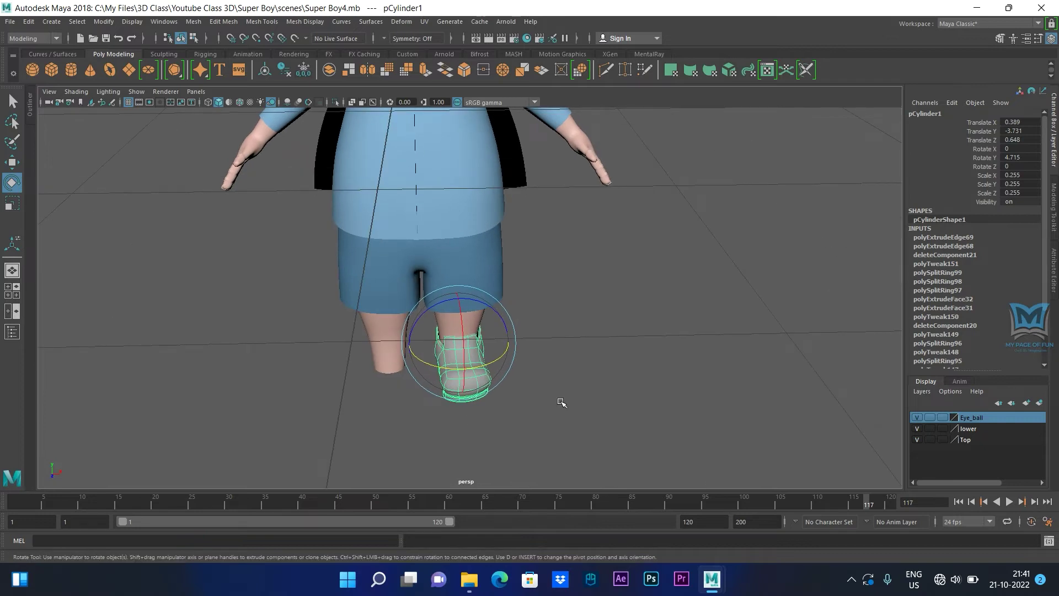
scroll(561, 398, down, 2)
scroll(366, 326, down, 1)
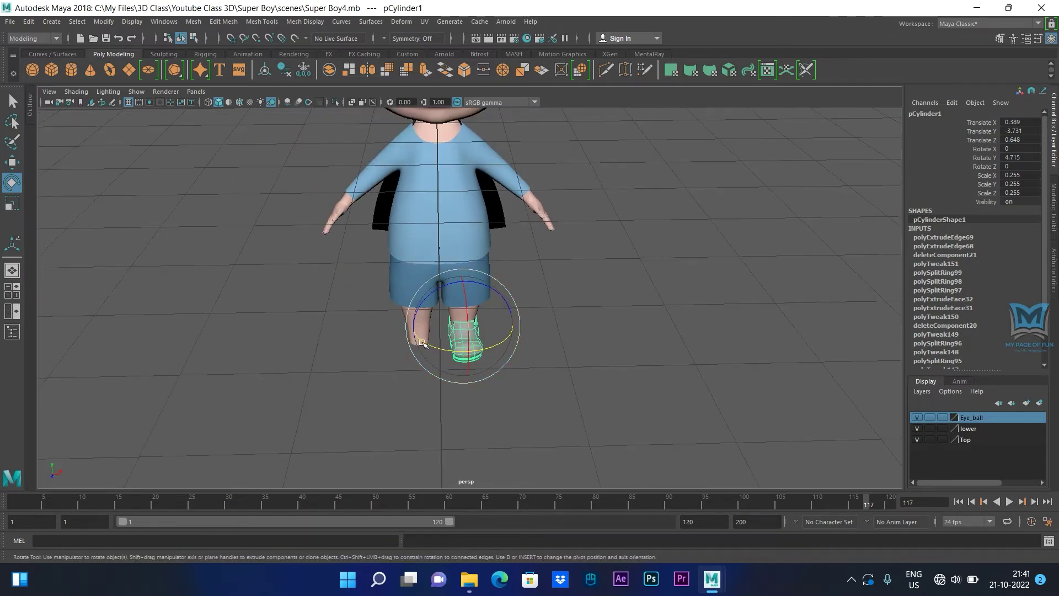
- Insert an edge loop around the shoe along the rear edge of the white strap in the side reference
alt+drag(550, 367, 442, 359)
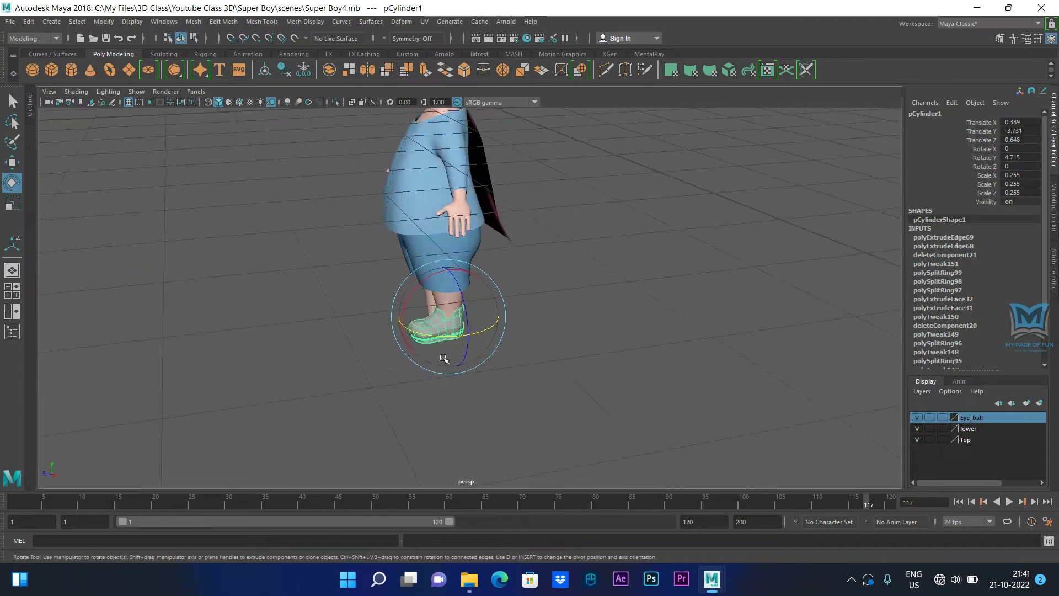
scroll(519, 389, up, 5)
alt+drag(511, 396, 485, 391)
key(space)
key(space)
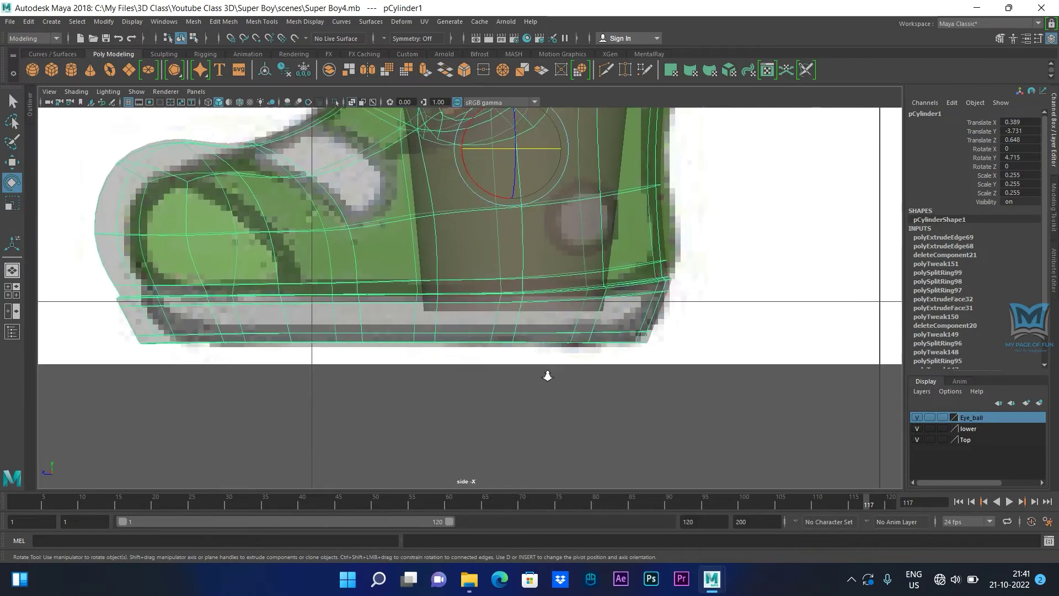
scroll(546, 373, up, 4)
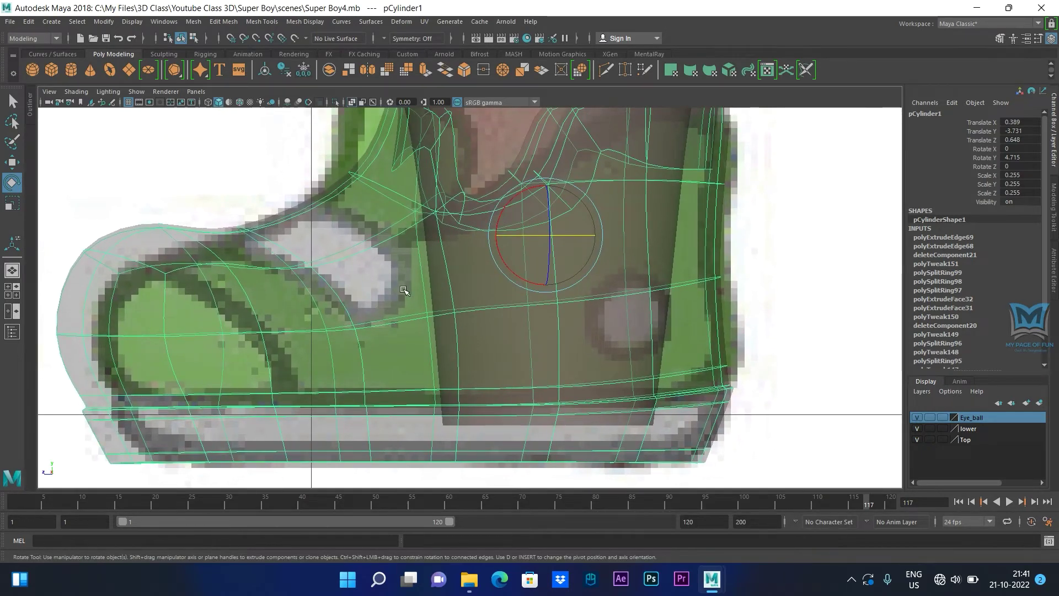
key(1)
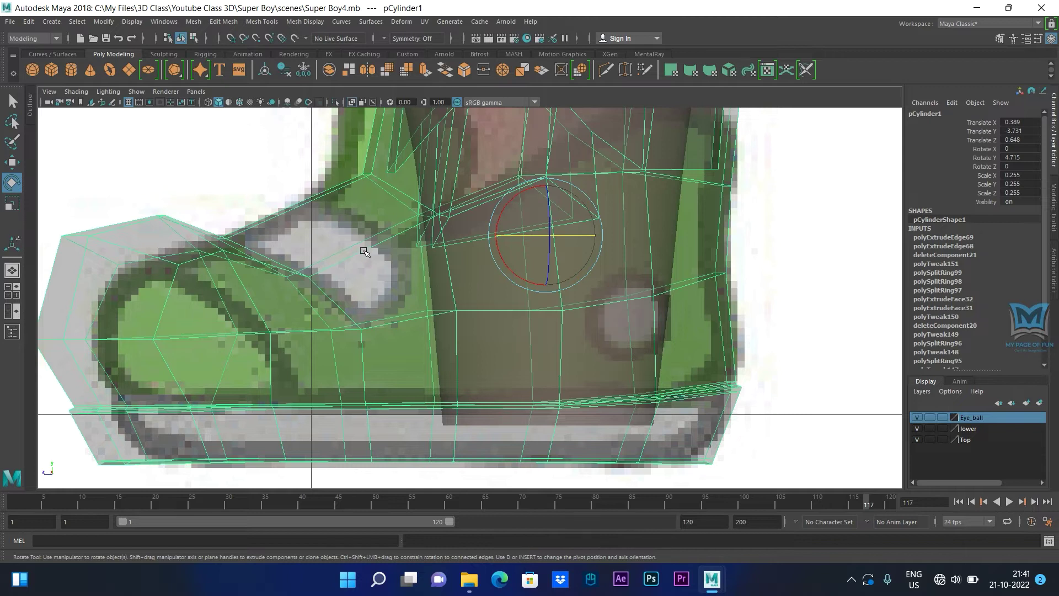
shift+right_drag(363, 251, 309, 260)
click(388, 241)
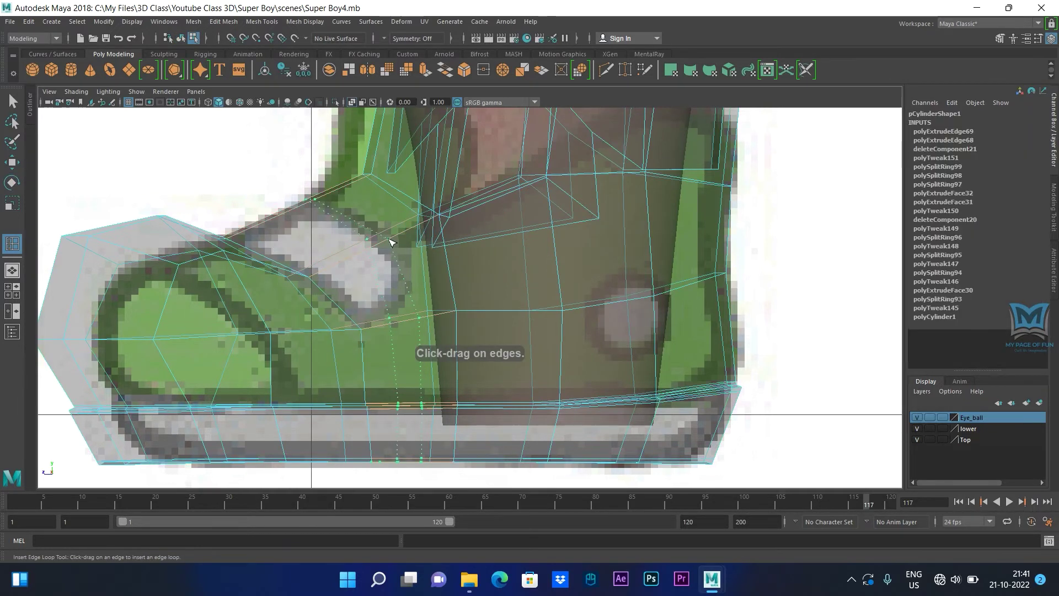
click(12, 102)
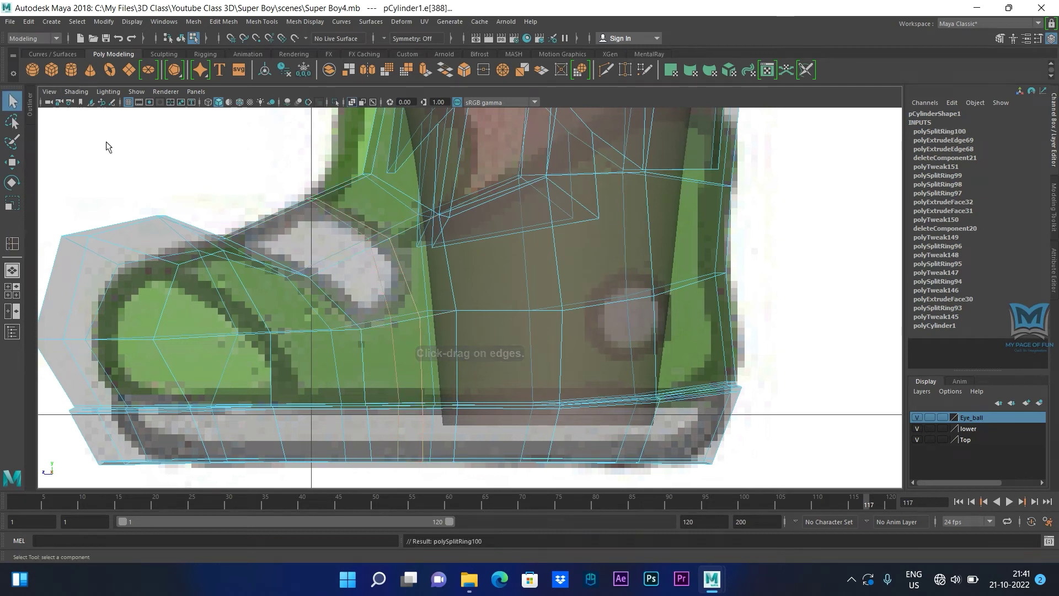
- Select the band of faces covering the strap across the shoe's instep and extrude them outward by a Local Translate Z of 0.006
right_drag(292, 236, 307, 267)
click(259, 199)
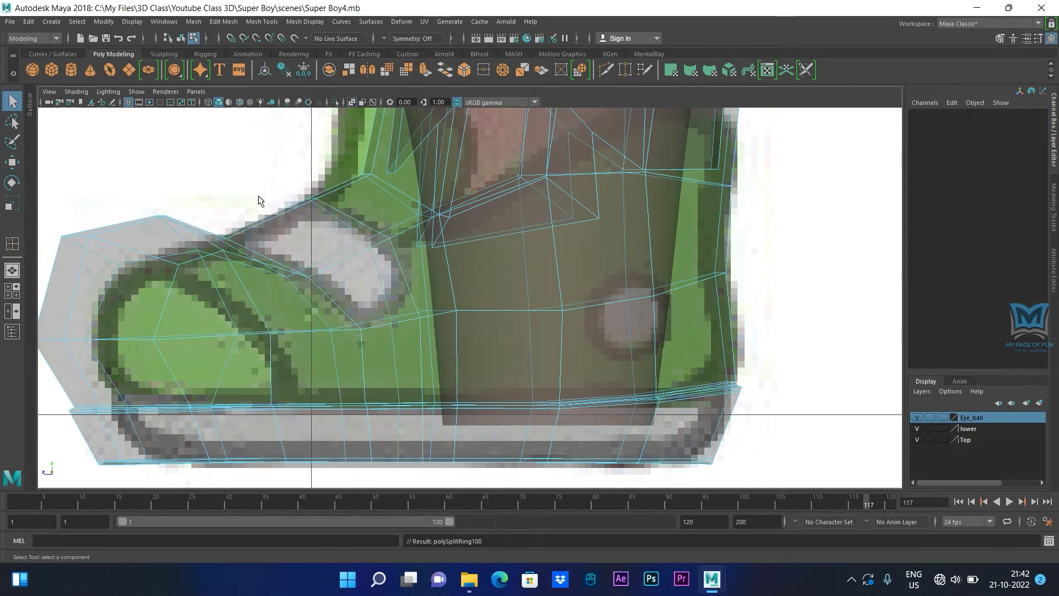
drag(293, 229, 294, 230)
shift+click(356, 274)
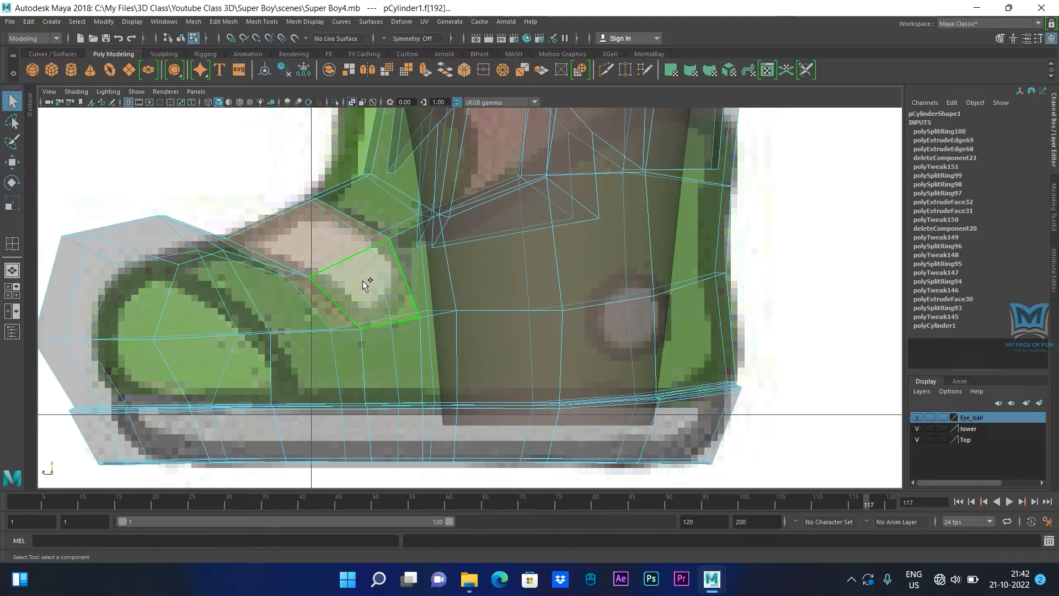
key(space)
key(space)
alt+drag(571, 290, 627, 323)
scroll(473, 343, up, 4)
alt+middle_drag(473, 343, 511, 303)
alt+drag(511, 302, 430, 326)
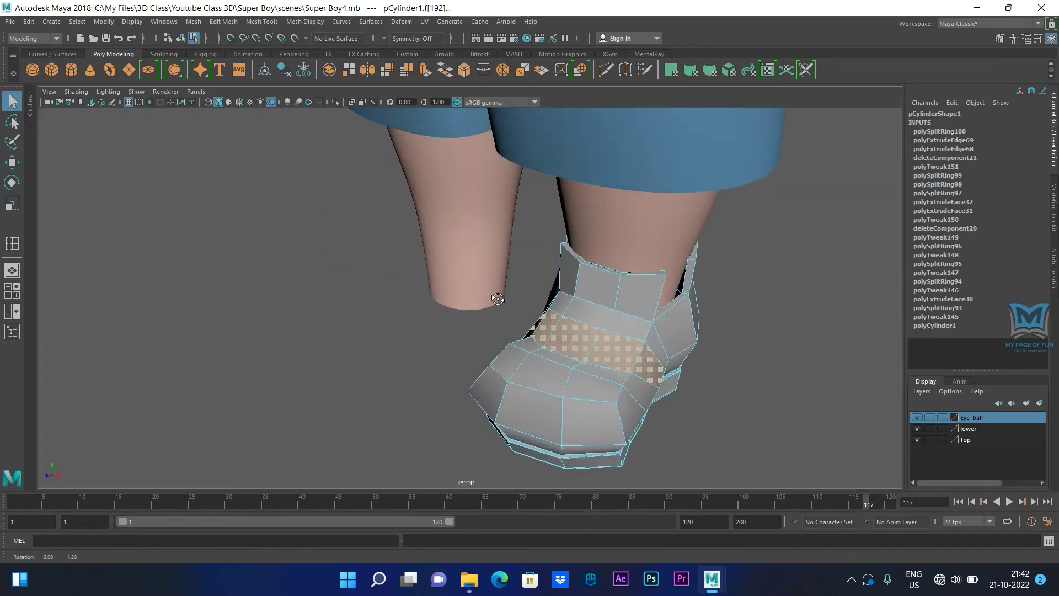
key(ctrl+e)
drag(348, 279, 346, 280)
scroll(364, 335, up, 4)
alt+drag(361, 347, 480, 288)
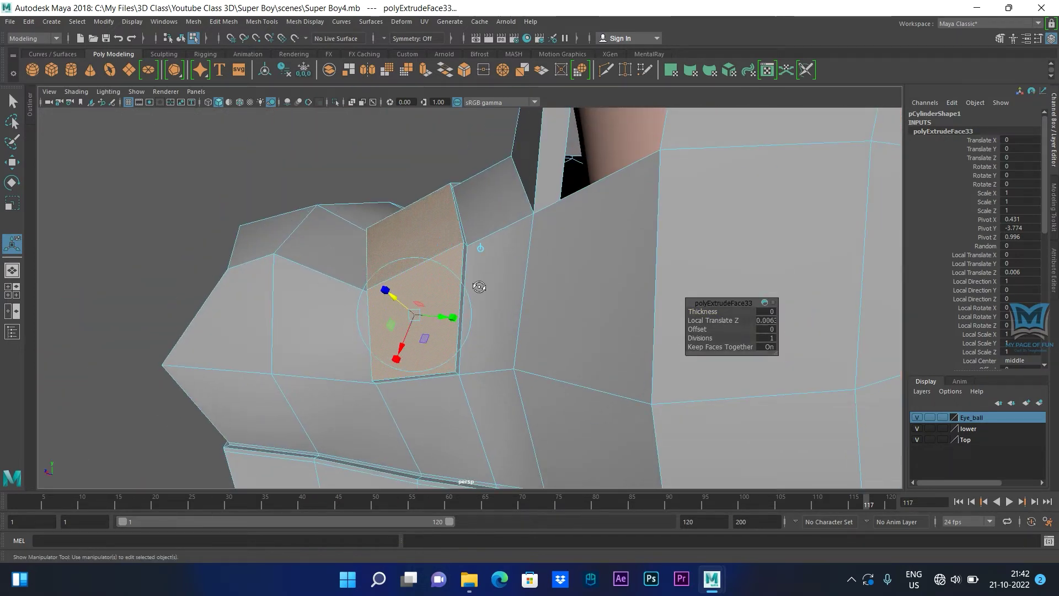
- Merge the doubled vertices at both lower corners of the strap on the shoe's first side, with a distance threshold of 0.05
alt+middle_drag(488, 334, 519, 262)
right_drag(489, 255, 437, 257)
alt+drag(442, 269, 441, 284)
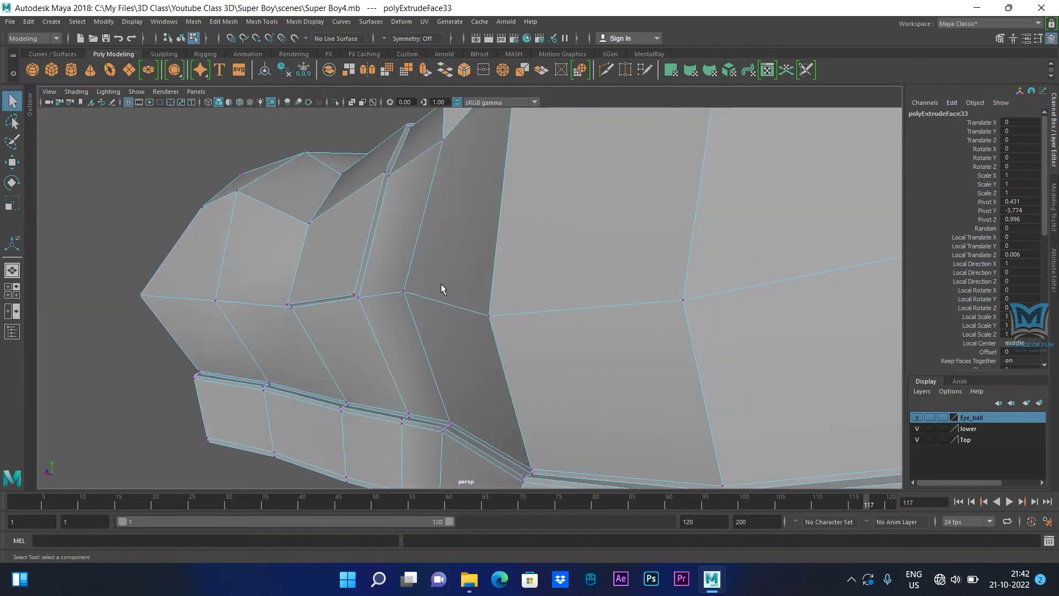
click(354, 296)
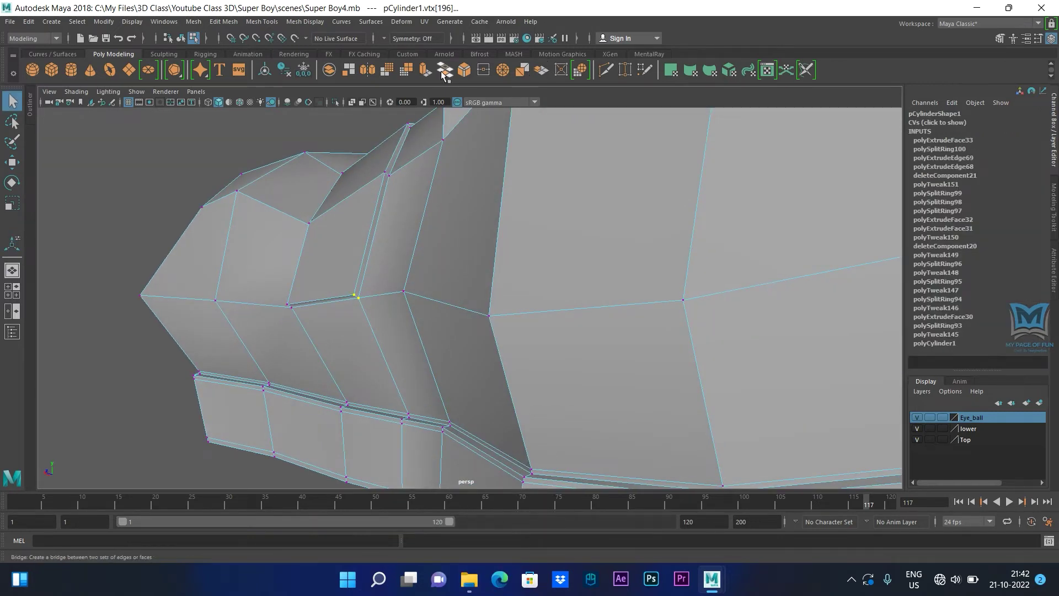
click(483, 71)
alt+drag(333, 323, 374, 328)
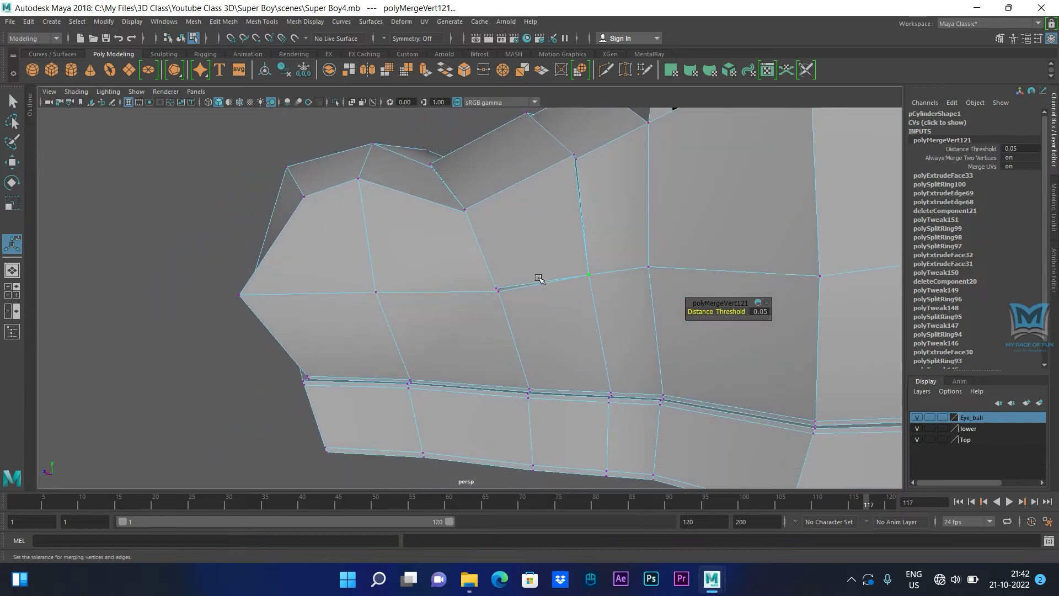
click(492, 281)
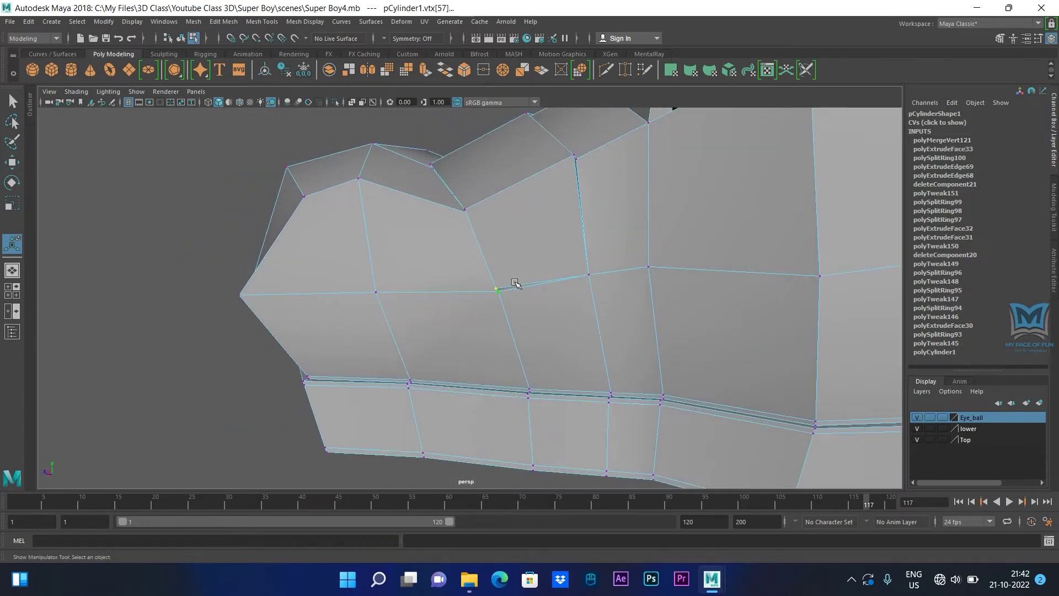
click(484, 70)
- Merge the strap's lower corner vertices on the opposite side of the shoe and turn on the smoothed preview
alt+drag(447, 279, 264, 237)
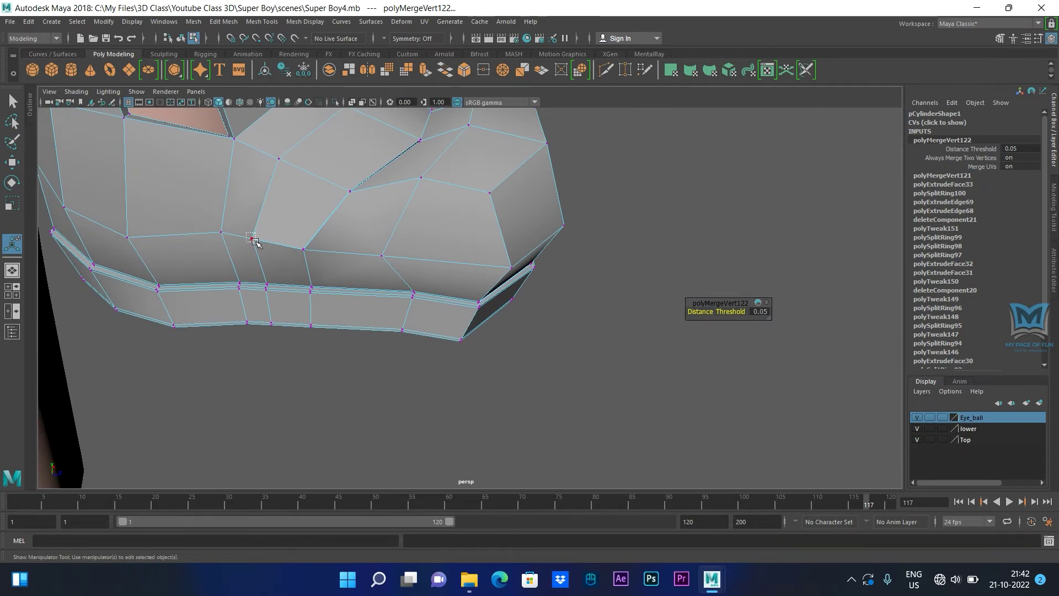
click(252, 239)
click(484, 71)
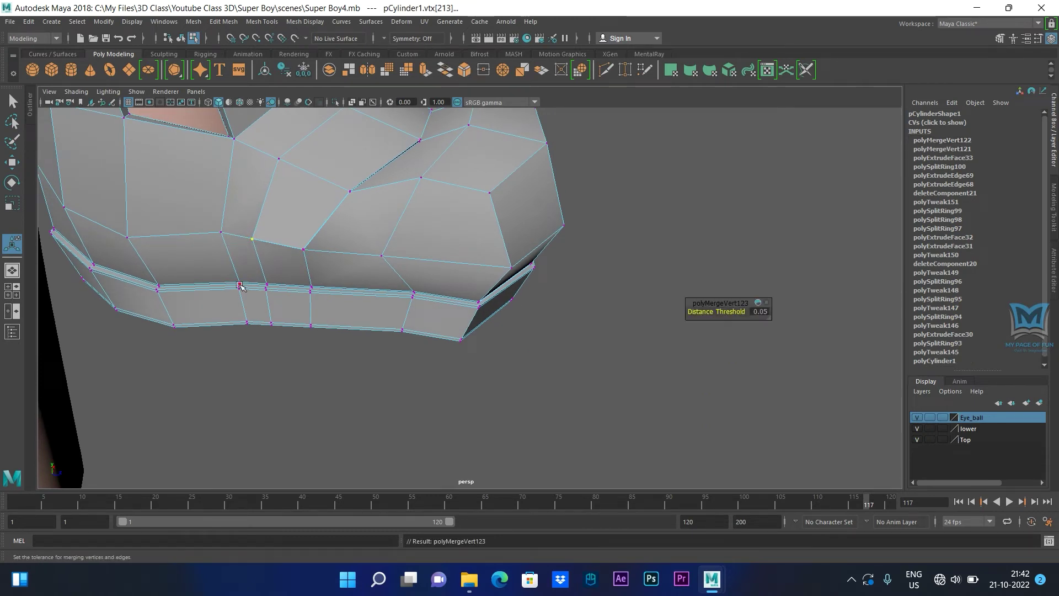
click(304, 250)
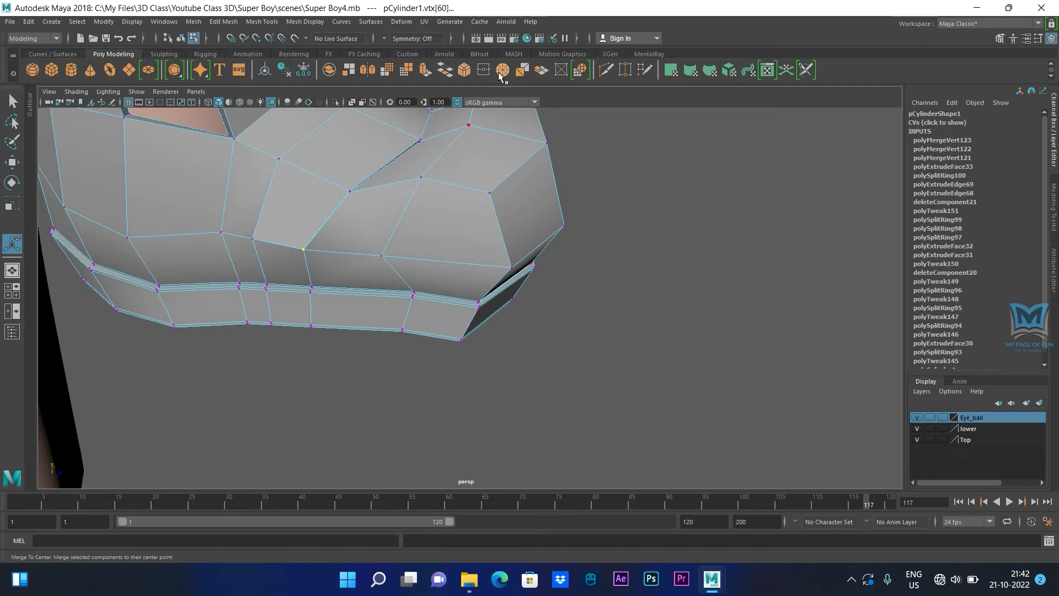
alt+drag(450, 243, 518, 267)
alt+middle_drag(518, 268, 302, 344)
alt+drag(302, 345, 235, 337)
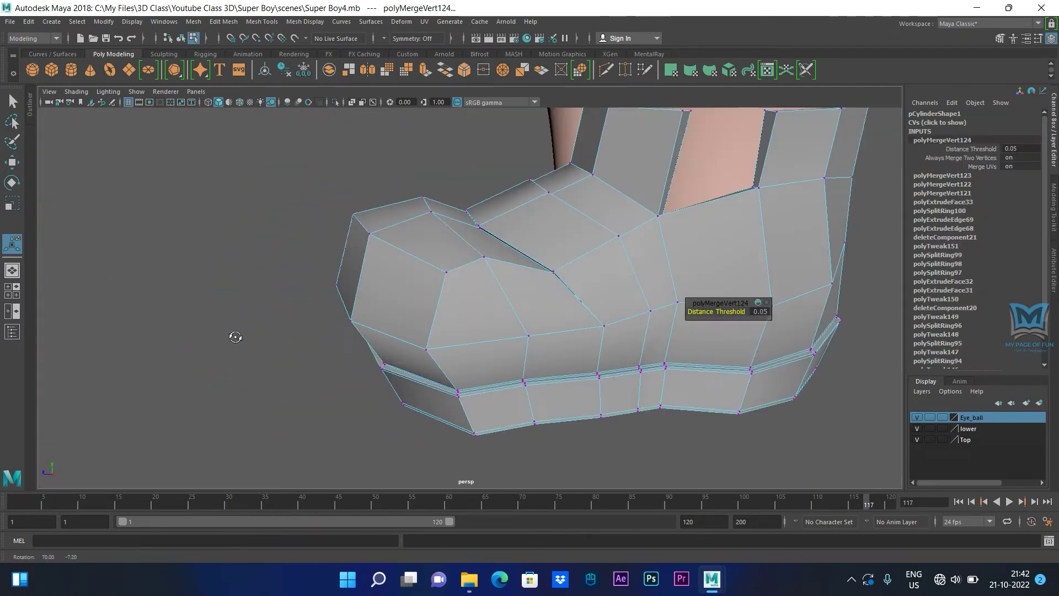
key(3)
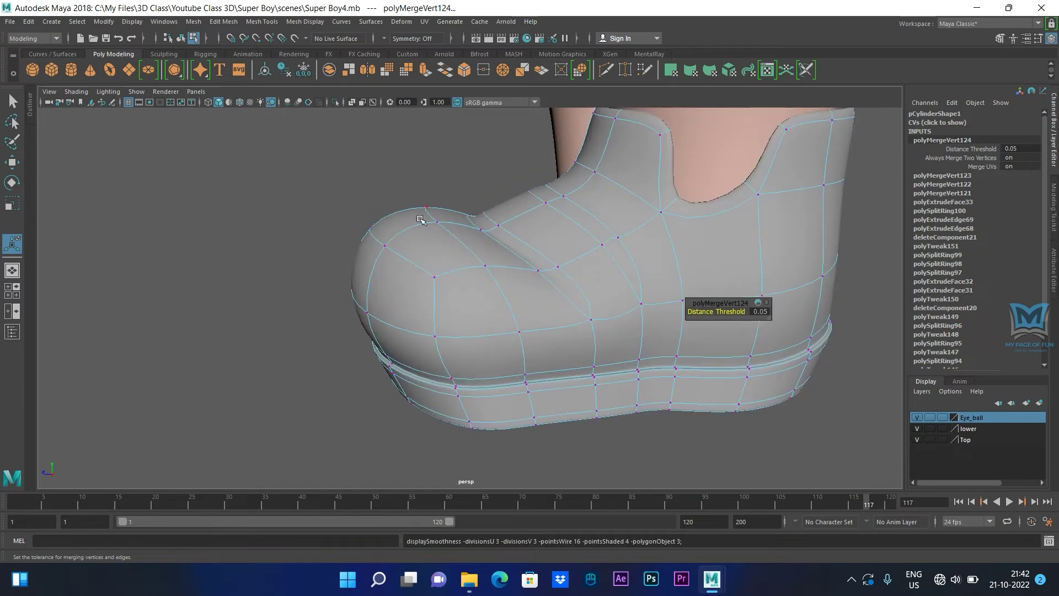
- Select the strap faces across the top of the instep, raise them slightly above the shoe and return to object mode
click(311, 203)
alt+drag(628, 242, 611, 275)
right_drag(588, 254, 586, 280)
click(579, 259)
key(Caps_Lock)
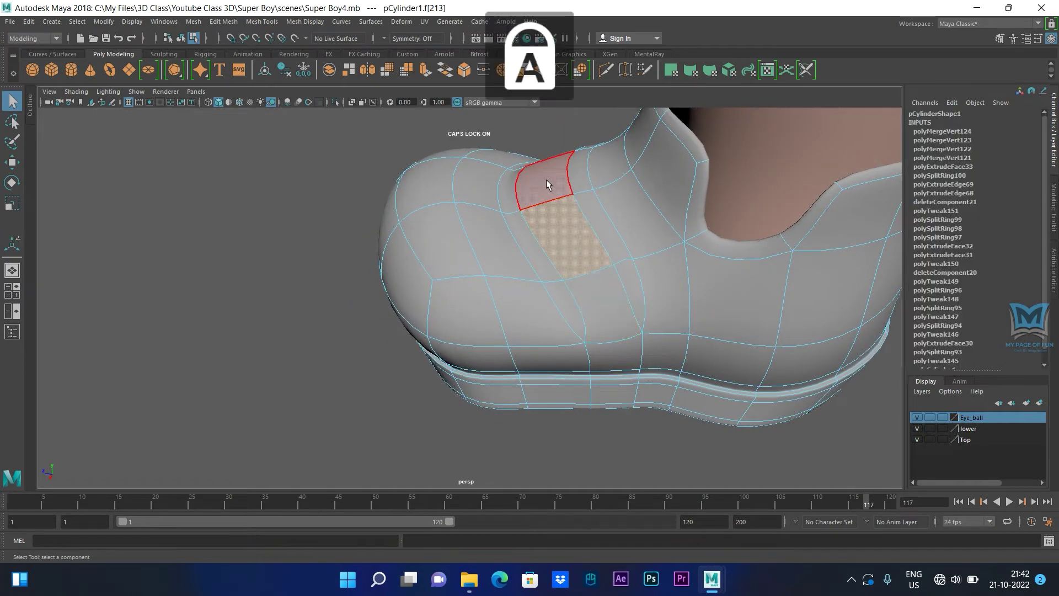
key(Caps_Lock)
shift+click(546, 182)
alt+drag(546, 193, 531, 219)
shift+click(517, 206)
alt+drag(309, 249, 284, 179)
alt+drag(376, 269, 315, 279)
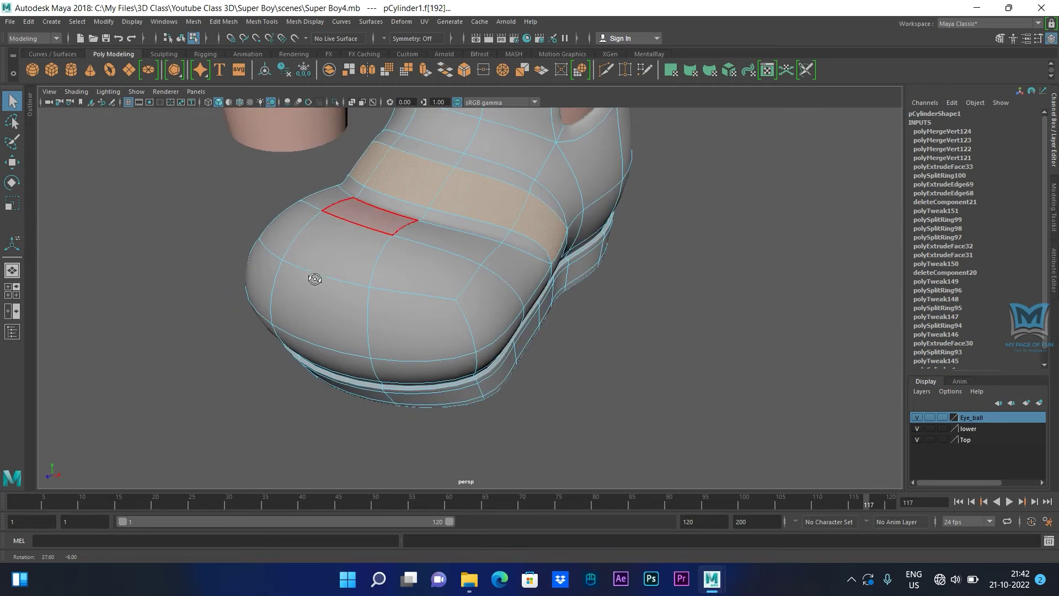
shift+click(544, 228)
alt+drag(525, 364, 515, 364)
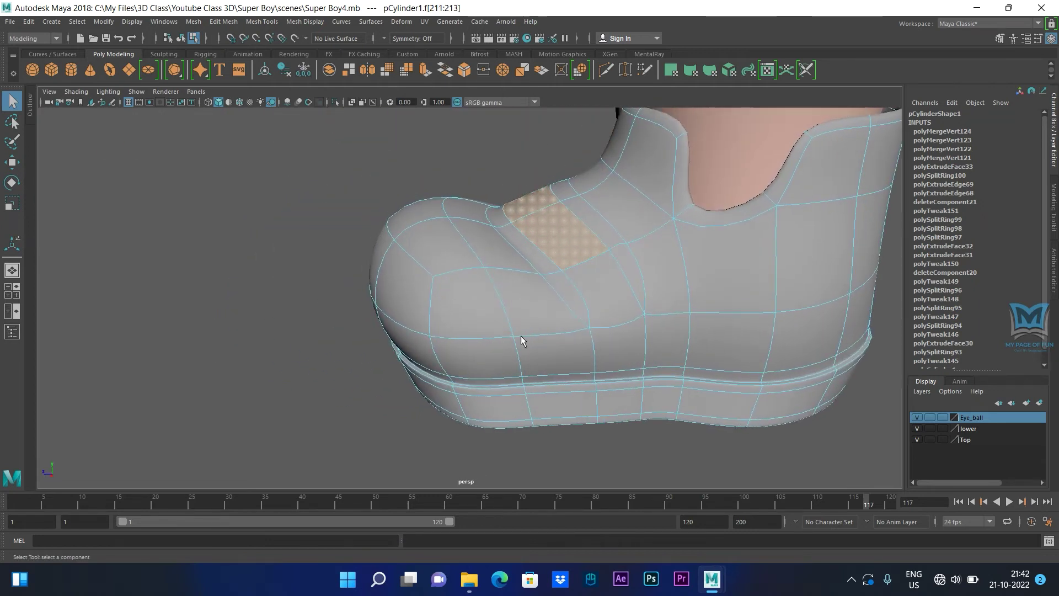
key(w)
drag(555, 159, 555, 150)
drag(501, 207, 496, 203)
right_drag(656, 193, 698, 160)
click(454, 161)
- Examine the smoothed shoe and the crease detail on the character's fingers from several angles
scroll(527, 274, down, 4)
alt+drag(505, 379, 728, 380)
alt+drag(372, 281, 456, 380)
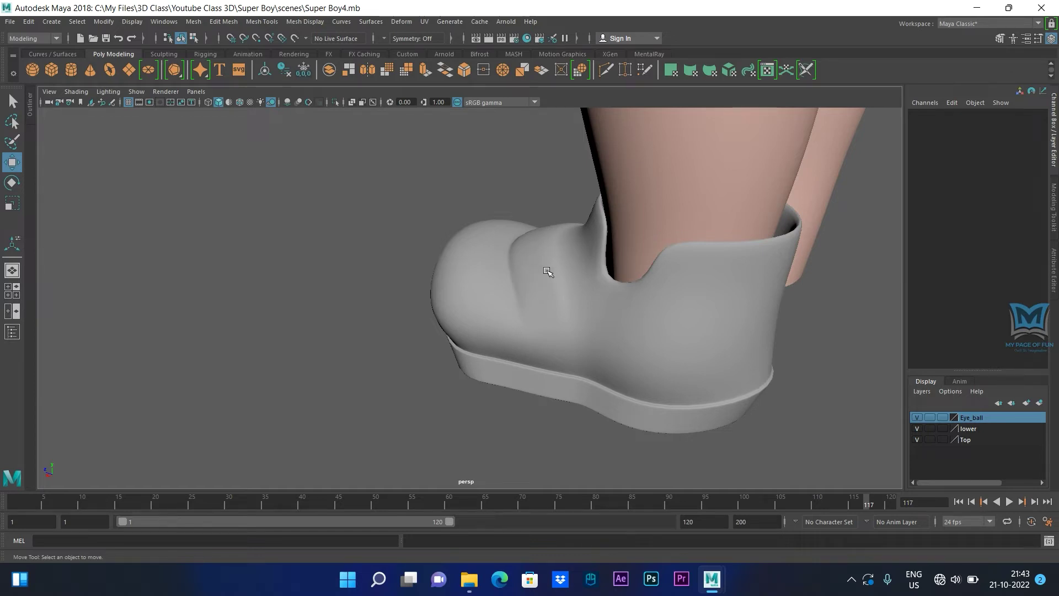
scroll(552, 266, down, 3)
alt+middle_drag(531, 324, 526, 348)
alt+drag(526, 347, 542, 328)
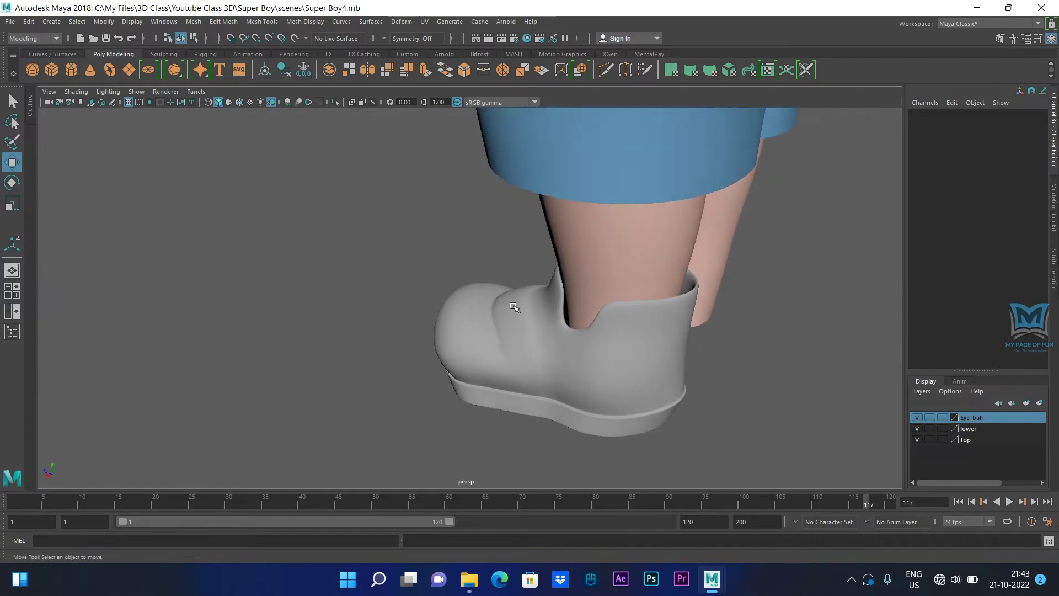
alt+middle_drag(582, 149, 584, 380)
scroll(597, 331, down, 4)
alt+middle_drag(519, 256, 535, 298)
alt+drag(433, 274, 489, 265)
scroll(518, 271, up, 6)
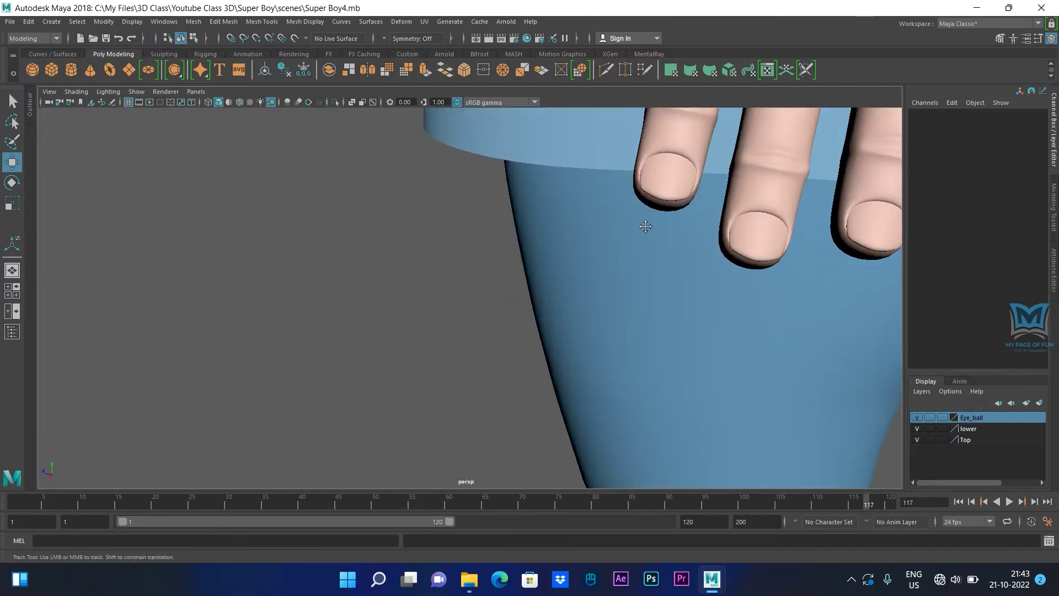
alt+middle_drag(645, 229, 539, 318)
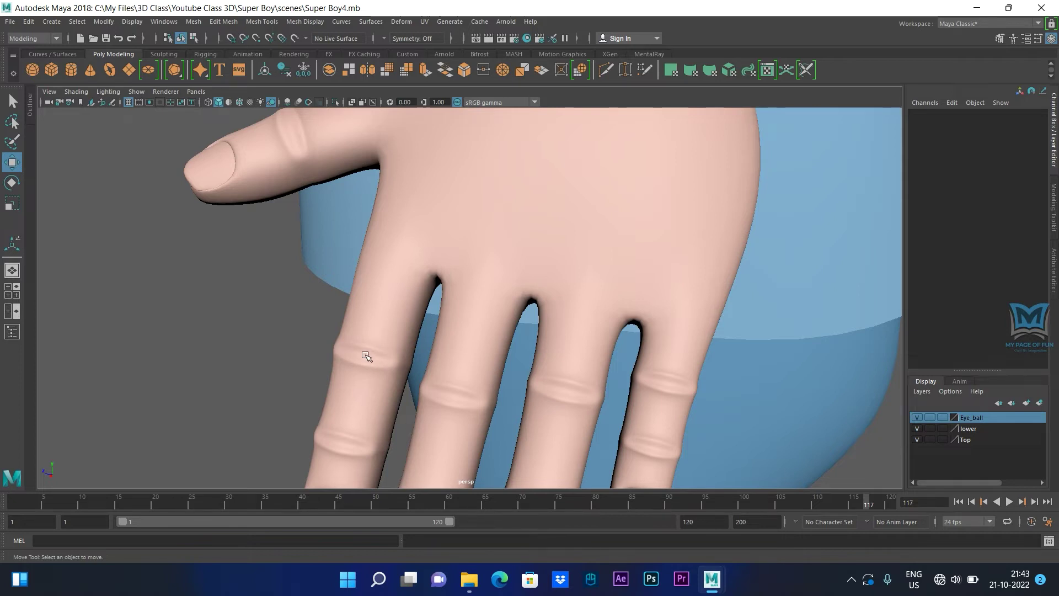
scroll(363, 356, down, 6)
alt+middle_drag(455, 356, 559, 119)
scroll(545, 334, up, 5)
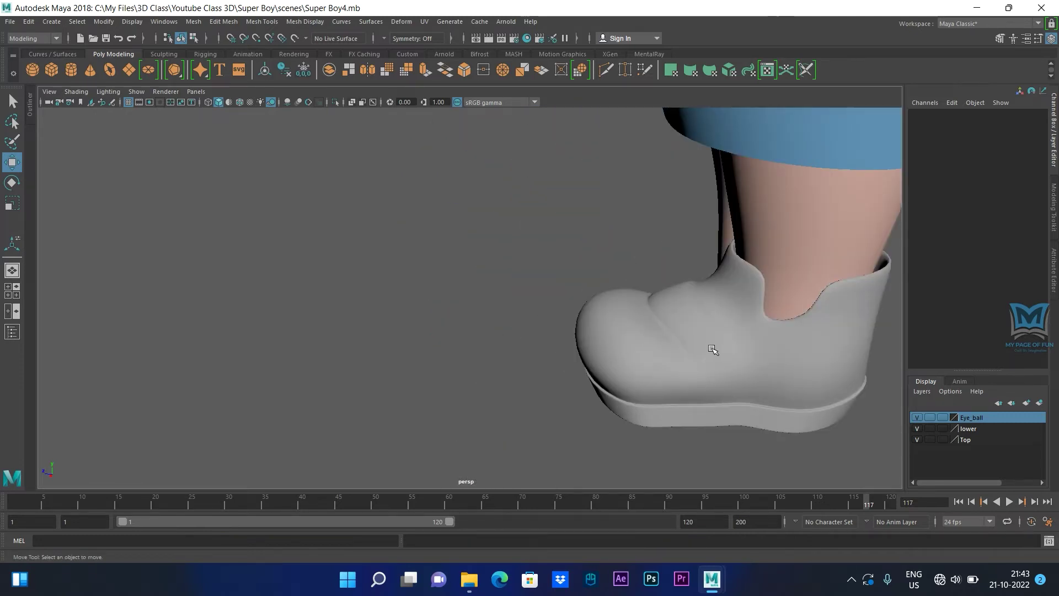
- Select the shoe, compare its shape with the side reference and check its placement on the foot from the front
key(space)
key(space)
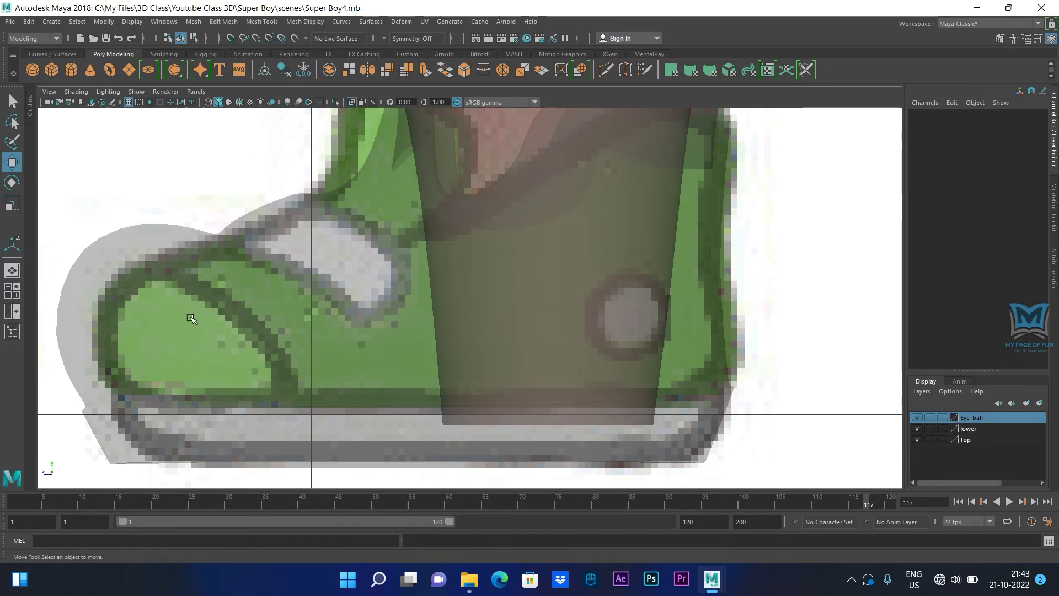
click(514, 327)
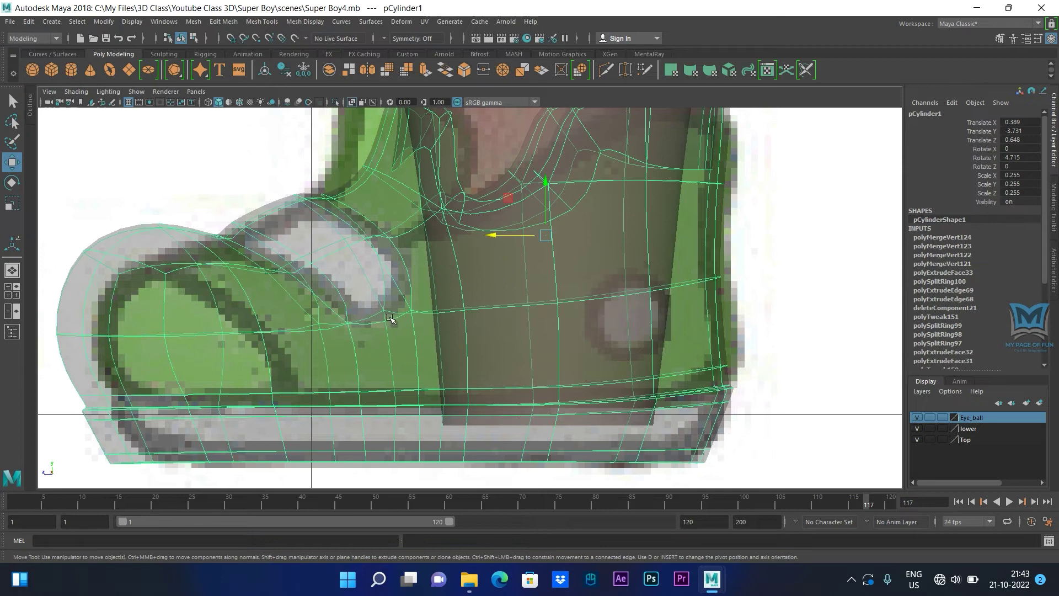
key(space)
key(space)
alt+drag(557, 342, 635, 340)
alt+middle_drag(470, 329, 475, 390)
scroll(484, 390, down, 2)
alt+drag(552, 359, 558, 395)
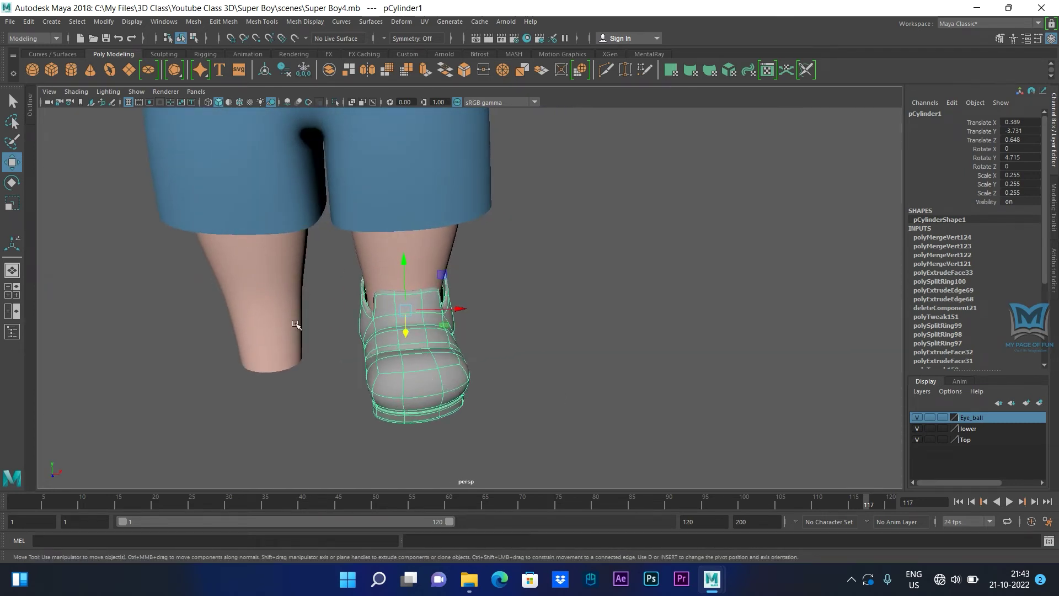
scroll(309, 352, down, 6)
alt+middle_drag(394, 361, 407, 370)
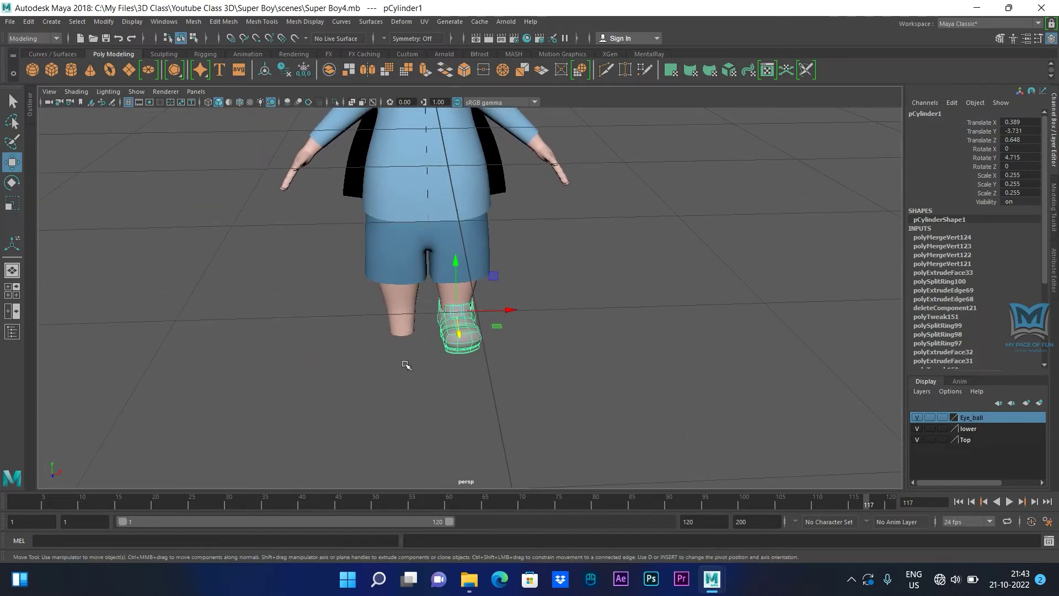
scroll(362, 340, down, 8)
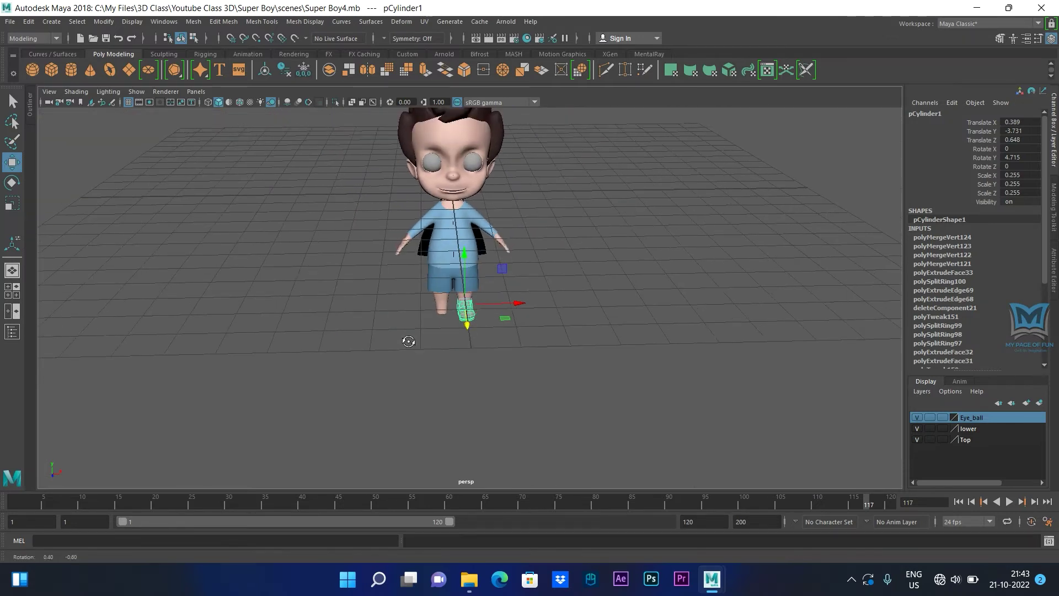
- Move the shoe's pivot sideways onto the character's vertical centre line in the front view
key(space)
key(space)
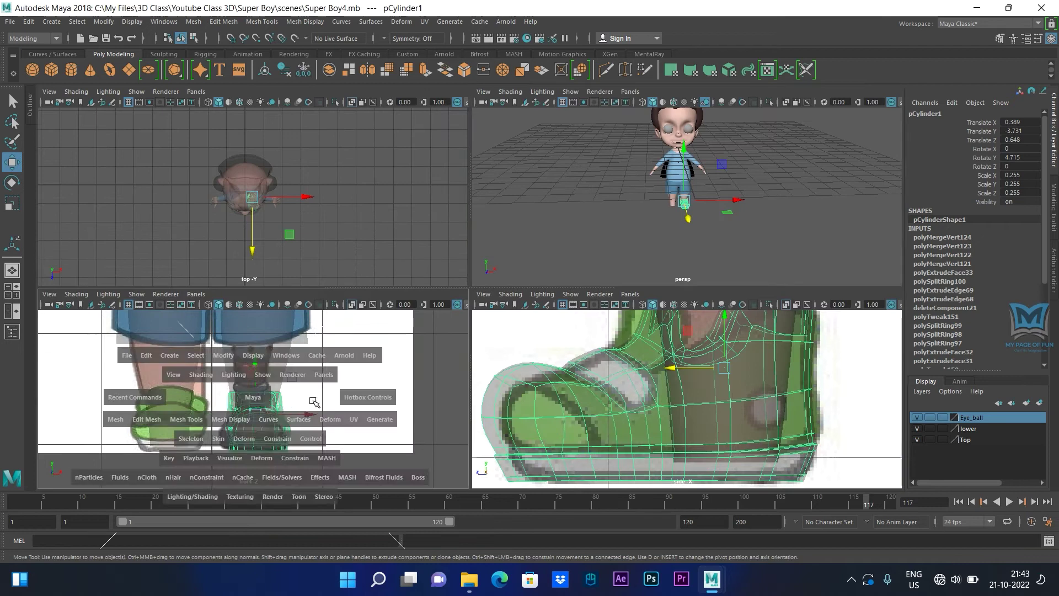
key(d)
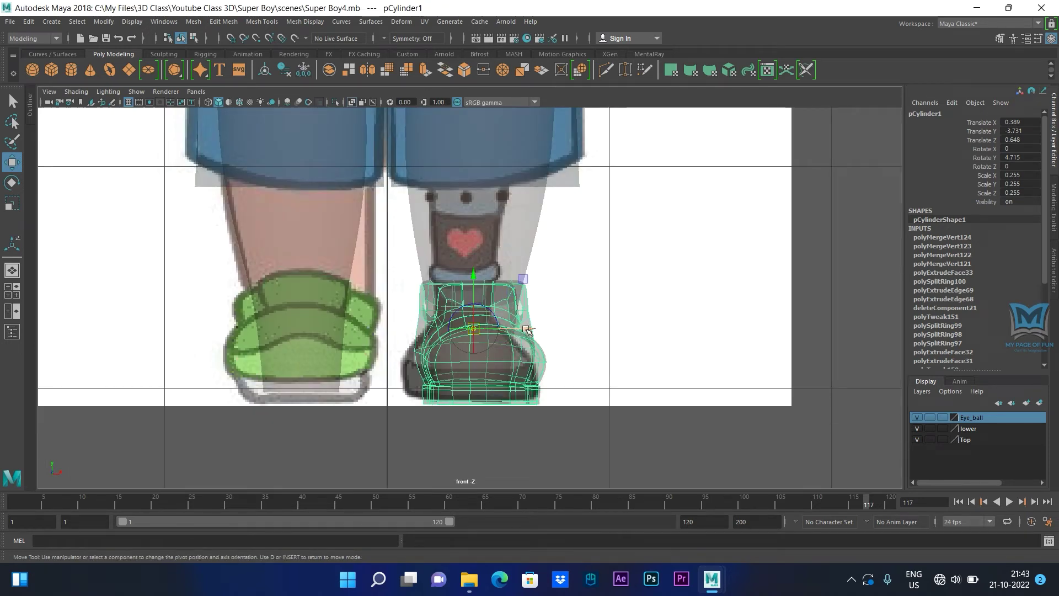
drag(527, 329, 443, 339)
key(Insert)
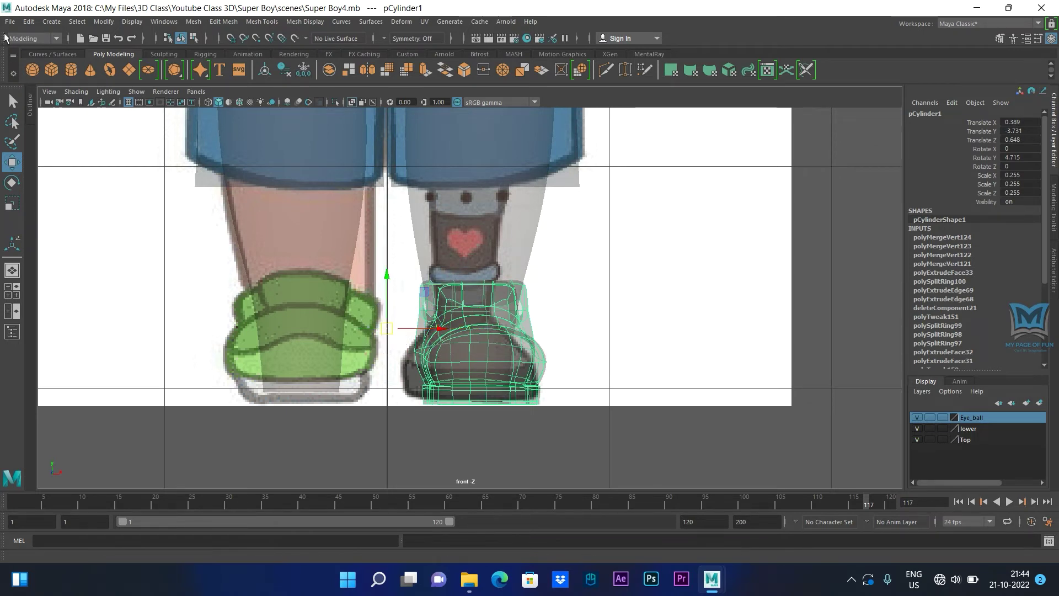
- Duplicate the shoe with Duplicate Special as a single instance, scaled -1 in X, to mirror it onto the other foot
click(27, 22)
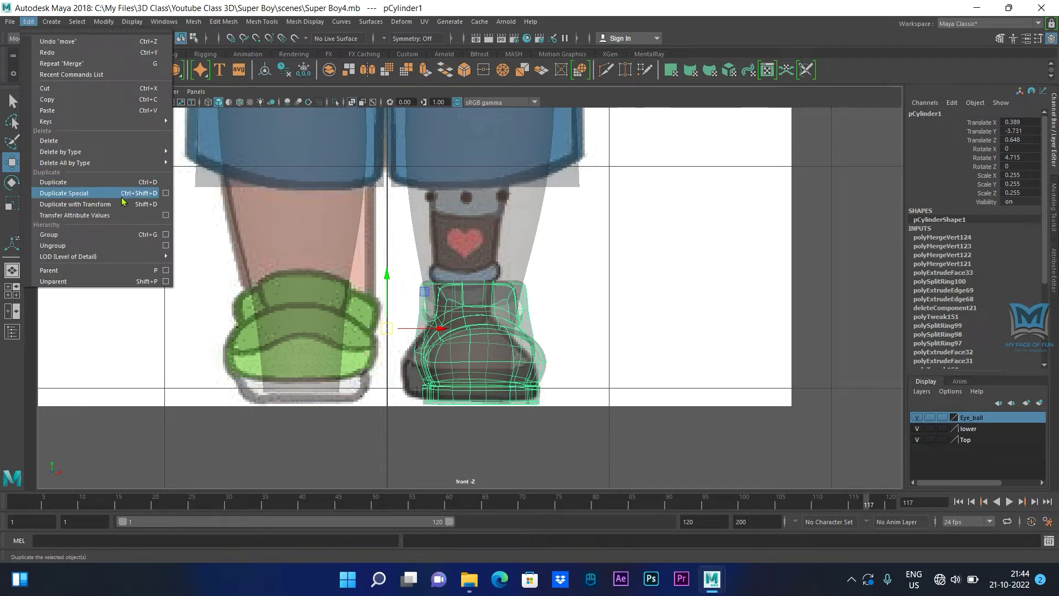
click(165, 193)
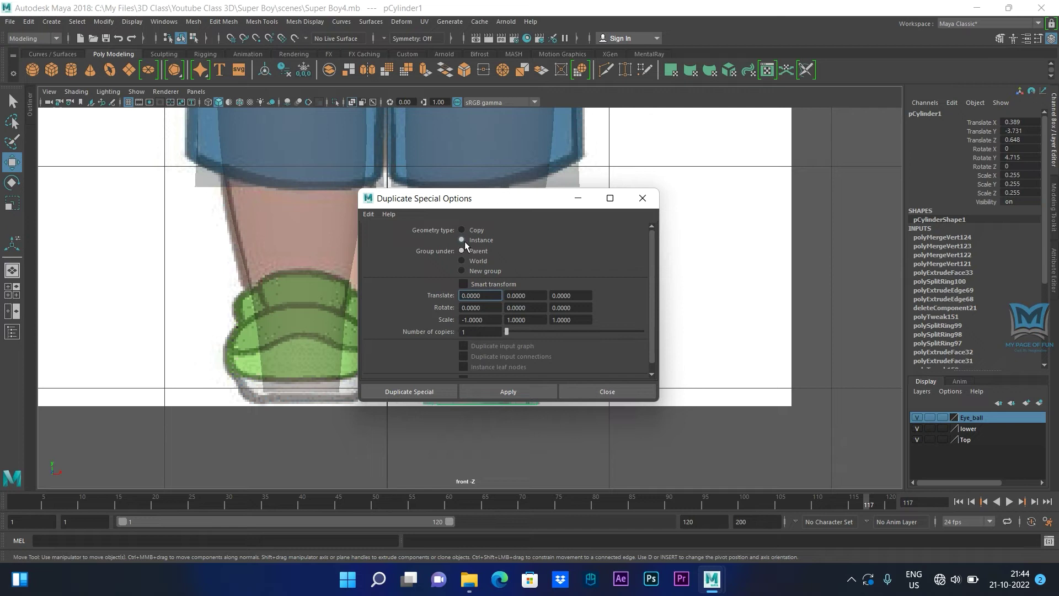
drag(543, 203, 900, 302)
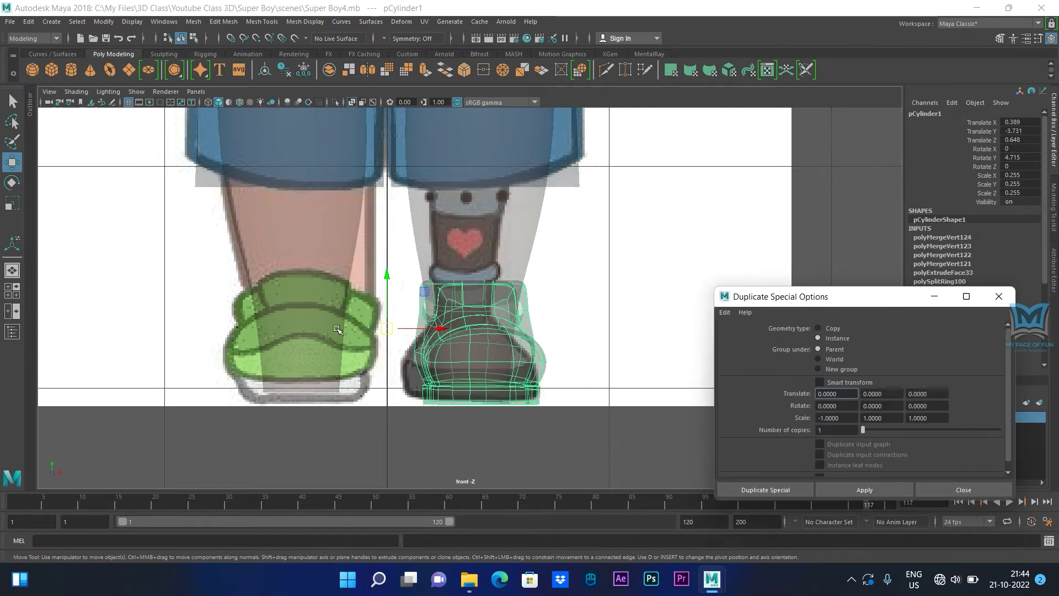
drag(839, 303, 683, 232)
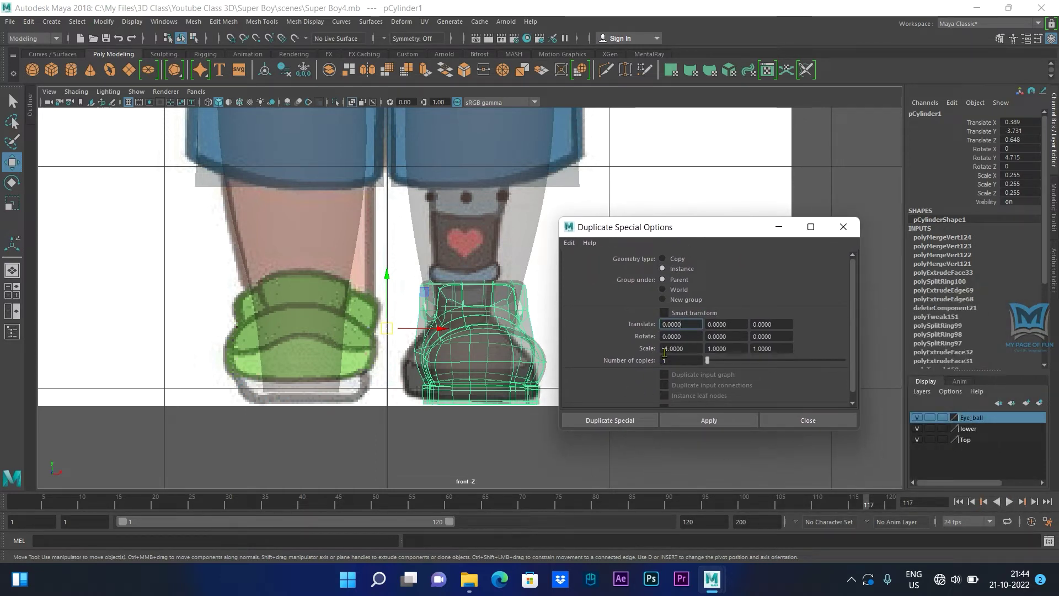
click(619, 424)
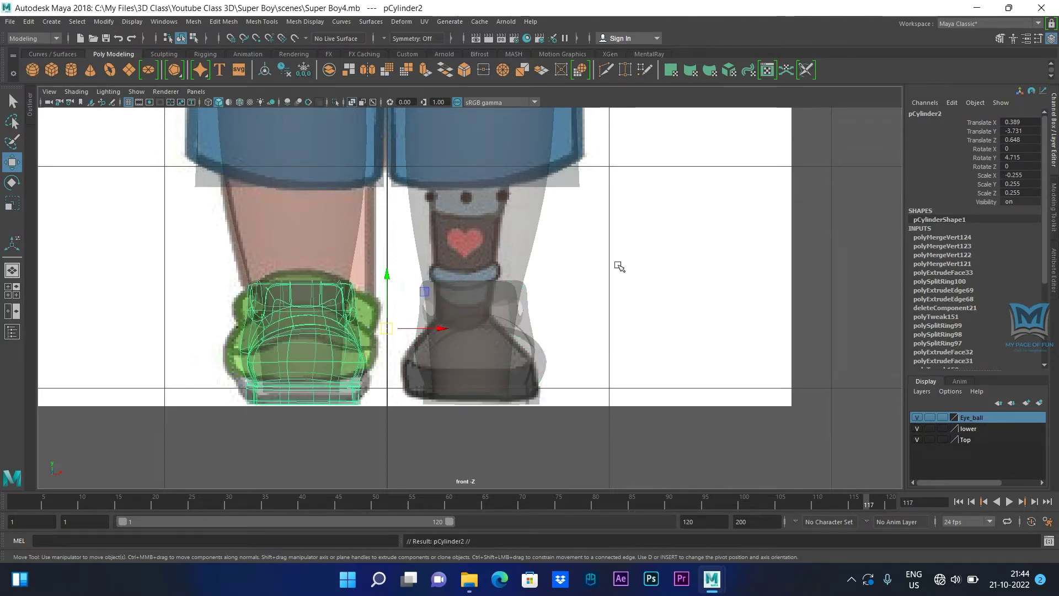
- Examine the mirrored pair of shoes in perspective and compare the original shoe's outline with the side reference
key(space)
key(space)
scroll(605, 347, up, 6)
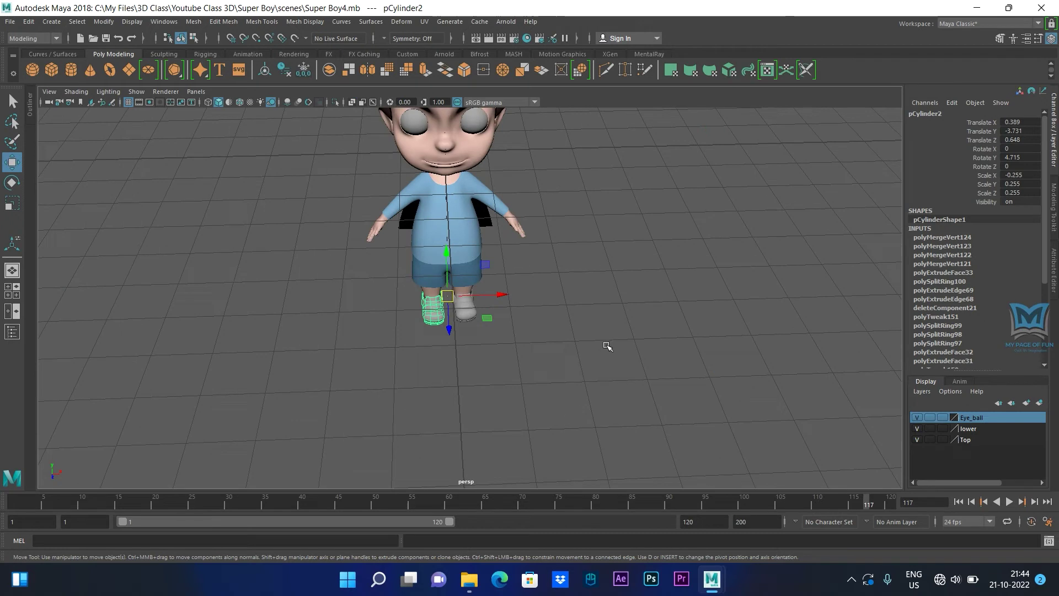
click(619, 362)
alt+drag(584, 385, 455, 334)
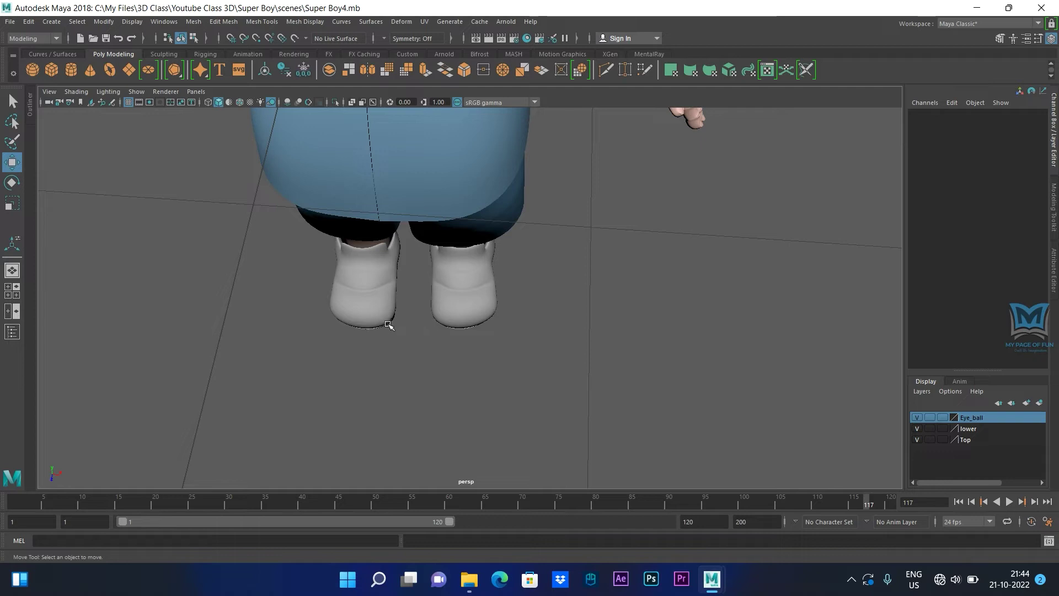
alt+drag(393, 331, 584, 366)
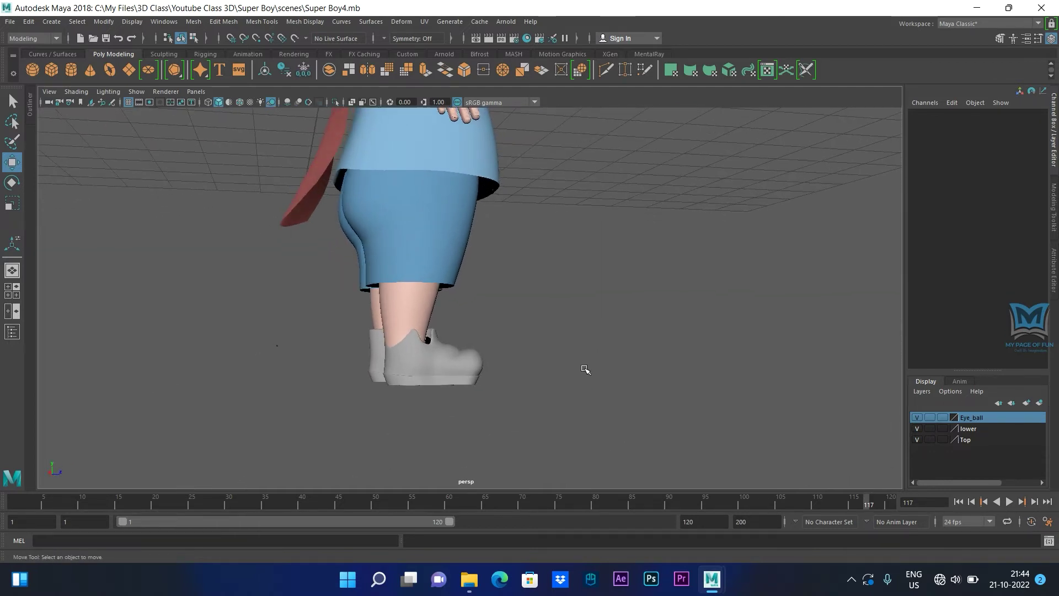
key(space)
key(space)
scroll(684, 439, down, 10)
scroll(508, 361, up, 2)
scroll(509, 362, up, 3)
click(448, 318)
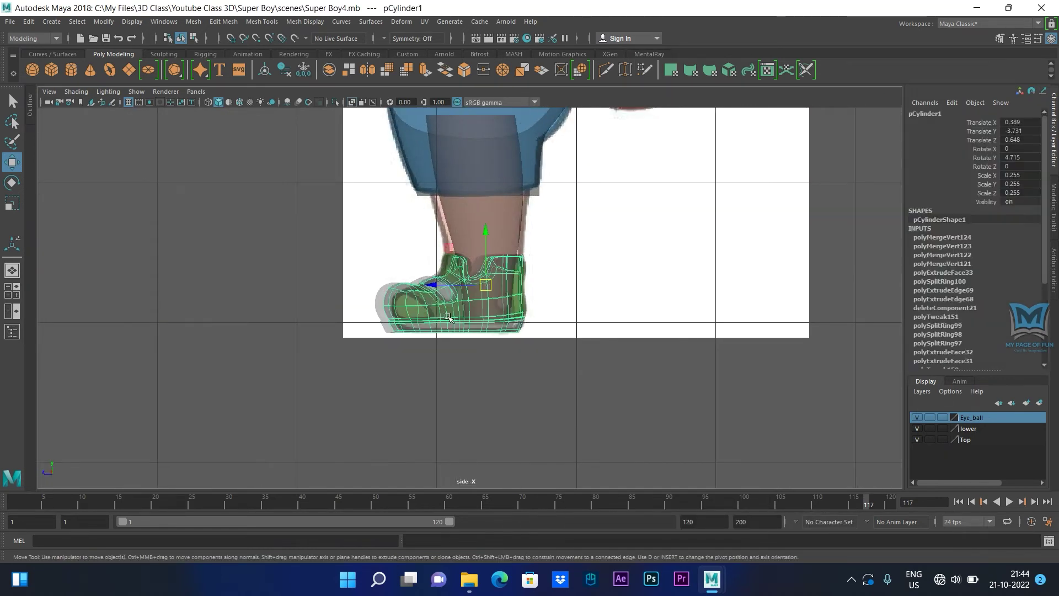
scroll(335, 287, up, 3)
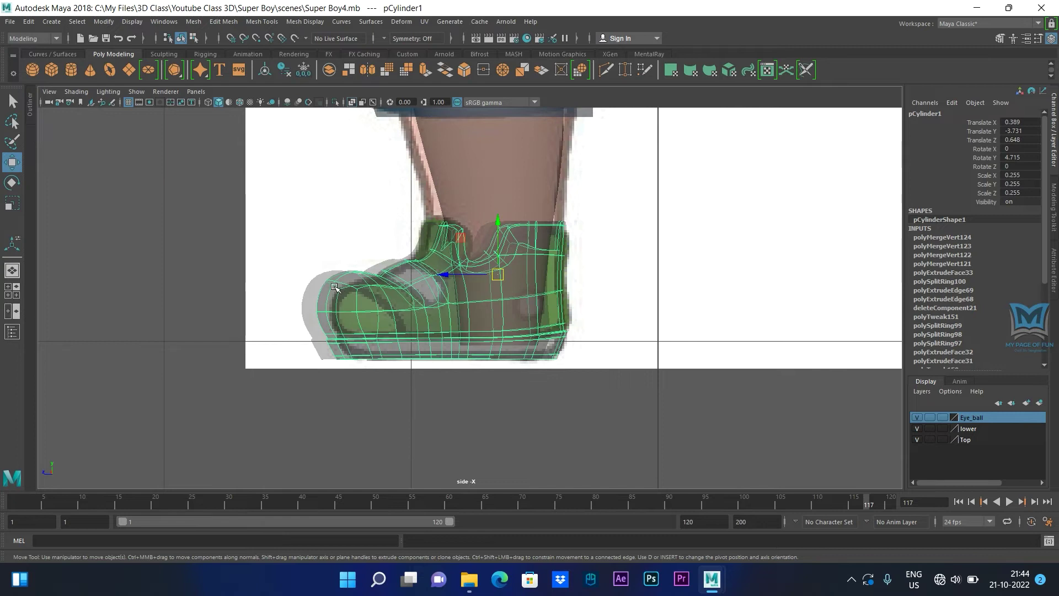
scroll(340, 299, down, 5)
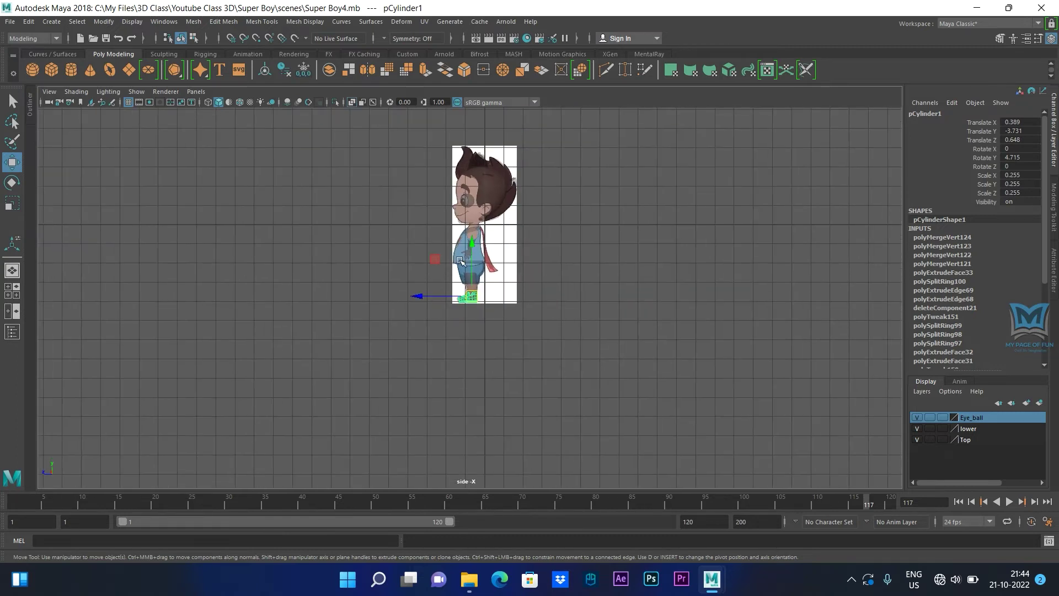
- Examine the whole character wearing both shoes from several angles in the perspective view
key(space)
key(space)
alt+drag(634, 286, 504, 418)
alt+middle_drag(521, 389, 504, 435)
mouse_move(484, 448)
alt+mouse_down()
mouse_move(430, 451)
mouse_move(551, 447)
mouse_move(485, 443)
mouse_move(496, 435)
alt+mouse_up()
alt+middle_drag(510, 424, 531, 384)
click(557, 426)
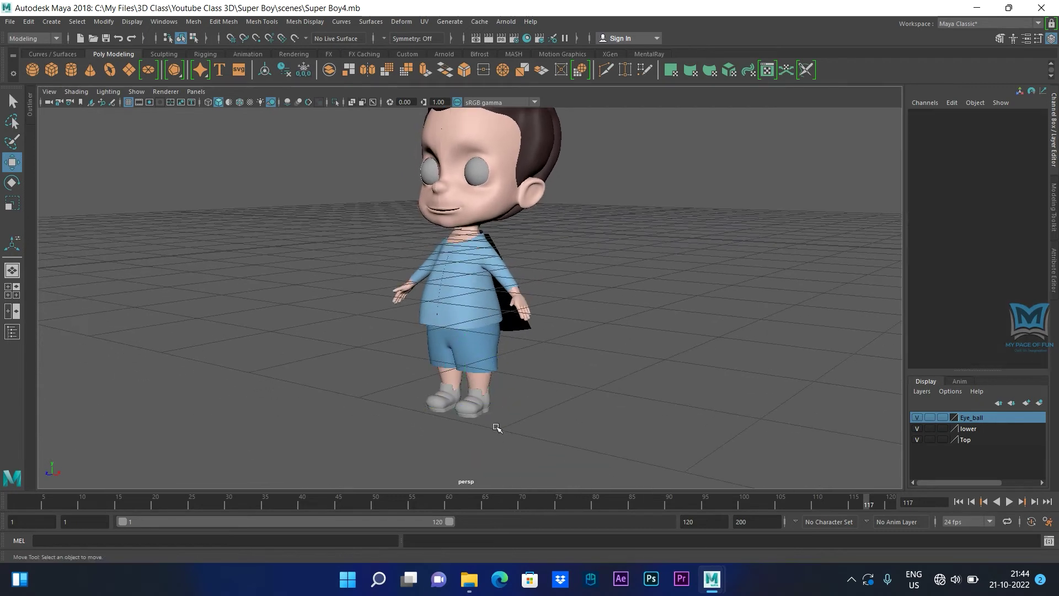
scroll(497, 428, up, 3)
alt+middle_drag(508, 427, 511, 348)
- Select the original shoe on the character's left foot and assign a new Lambert material to it
click(448, 353)
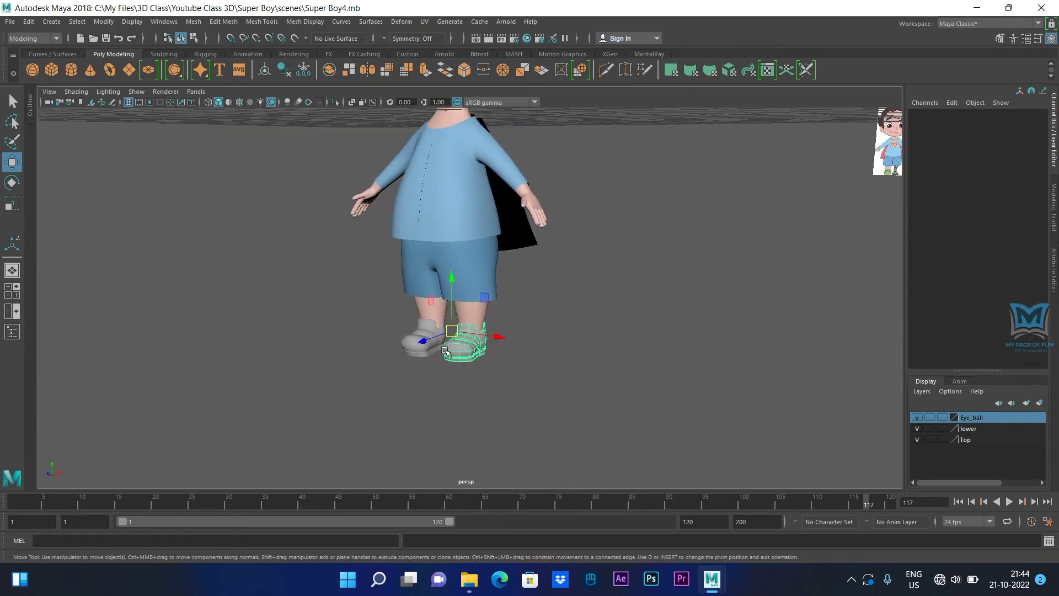
scroll(479, 379, up, 3)
alt+drag(489, 392, 498, 391)
alt+middle_drag(498, 390, 480, 326)
alt+drag(477, 321, 419, 326)
alt+middle_drag(464, 337, 443, 339)
scroll(444, 339, up, 3)
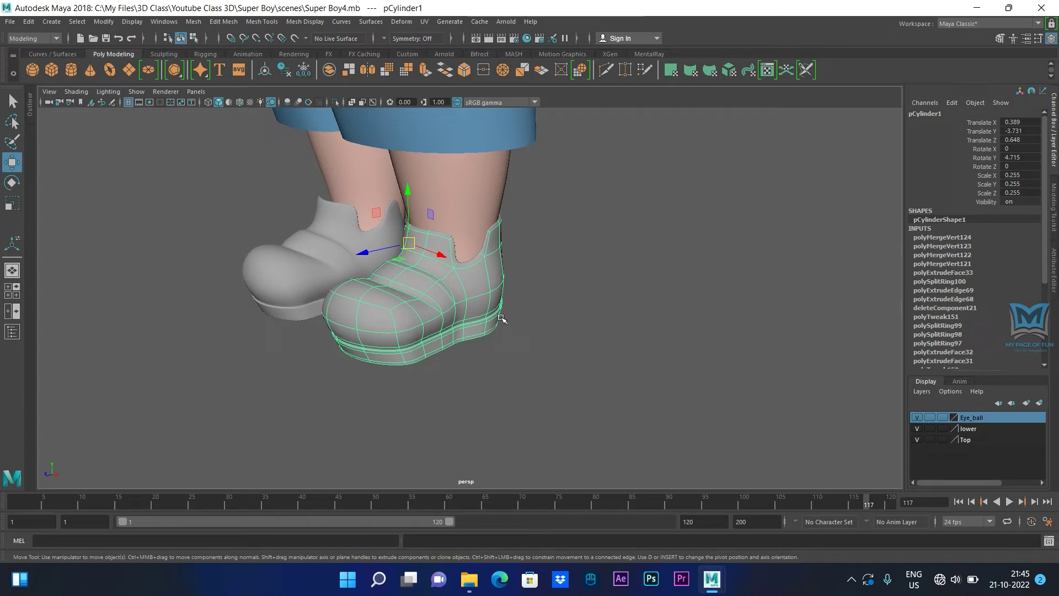
scroll(412, 346, up, 2)
right_drag(352, 256, 351, 538)
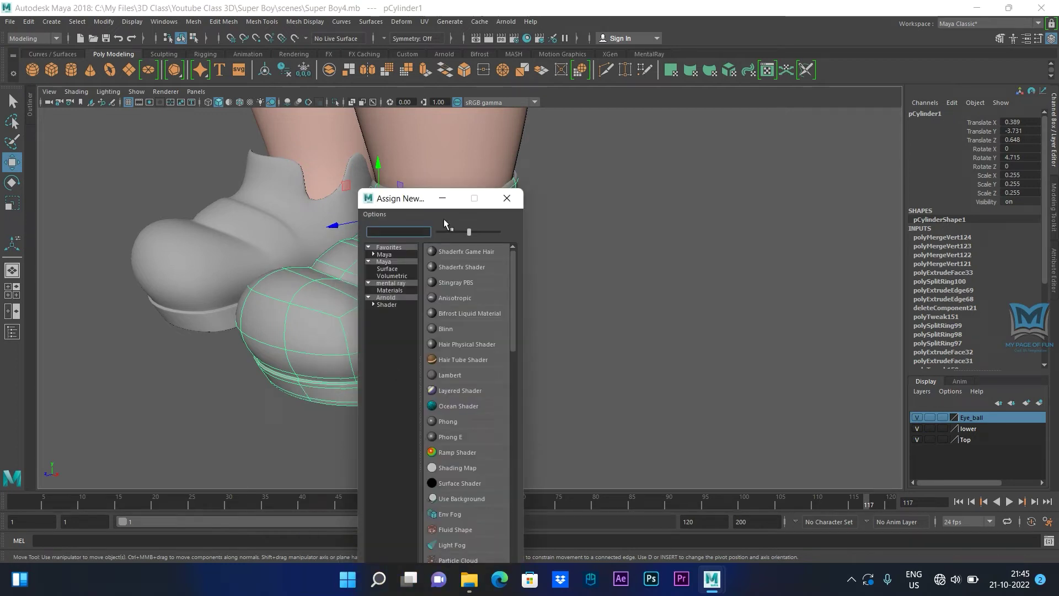
drag(401, 200, 601, 118)
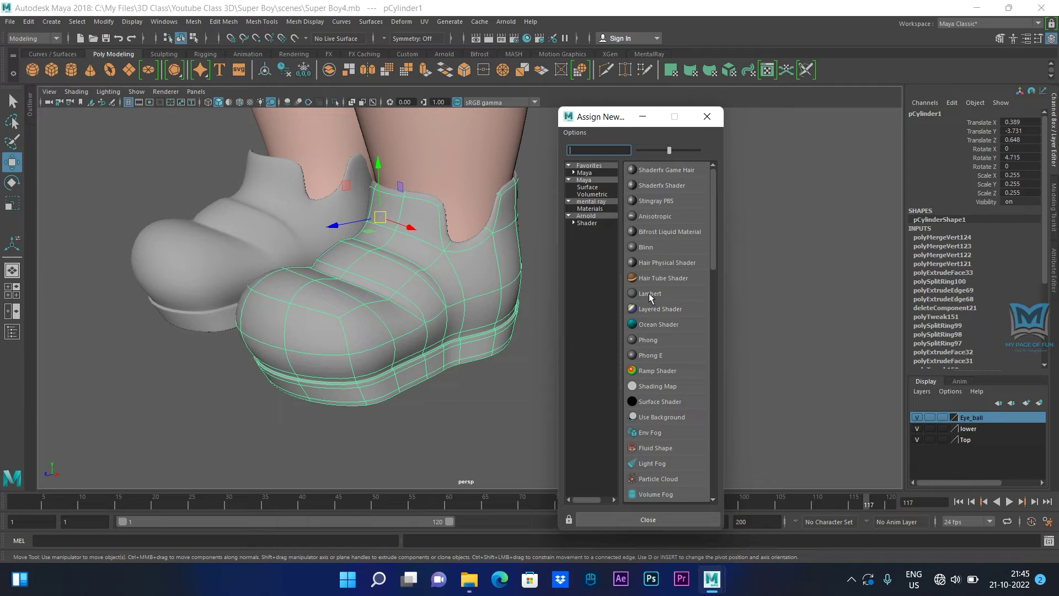
click(649, 294)
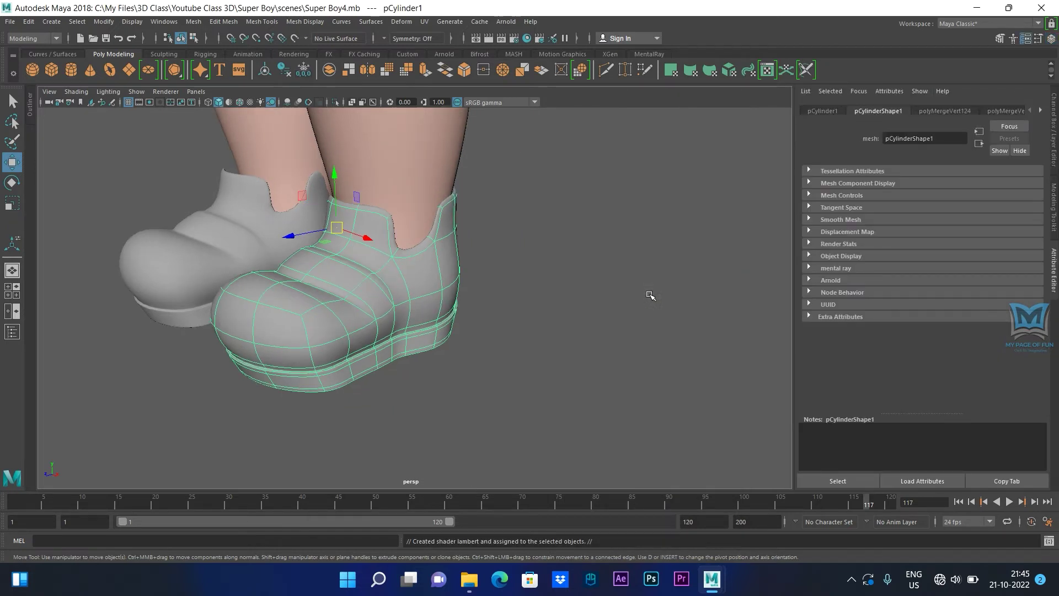
- Open the shoe's Lambert material attributes and select the material's name for editing
right_click(391, 255)
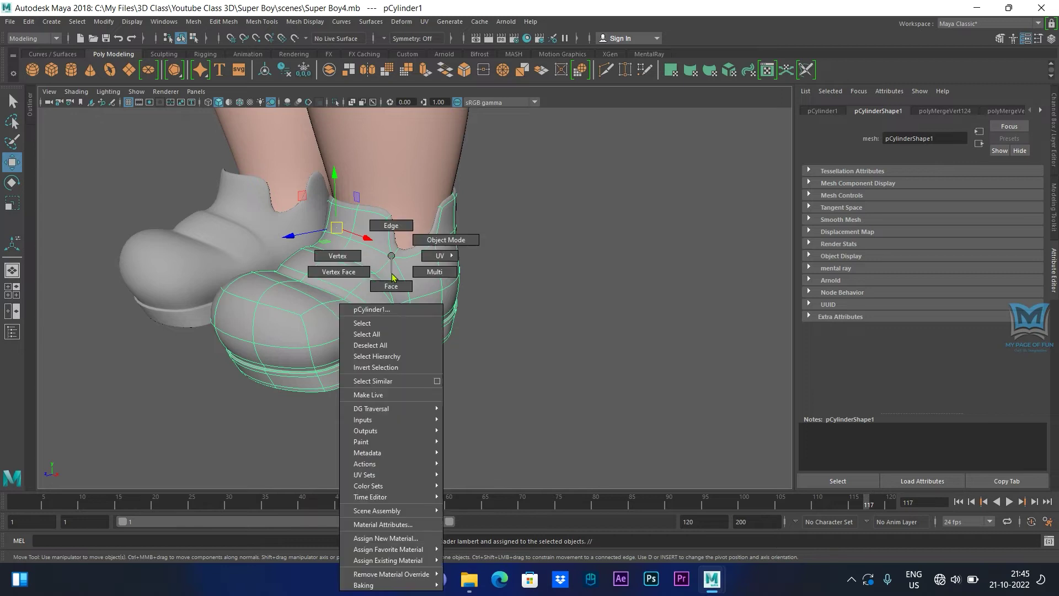
click(380, 524)
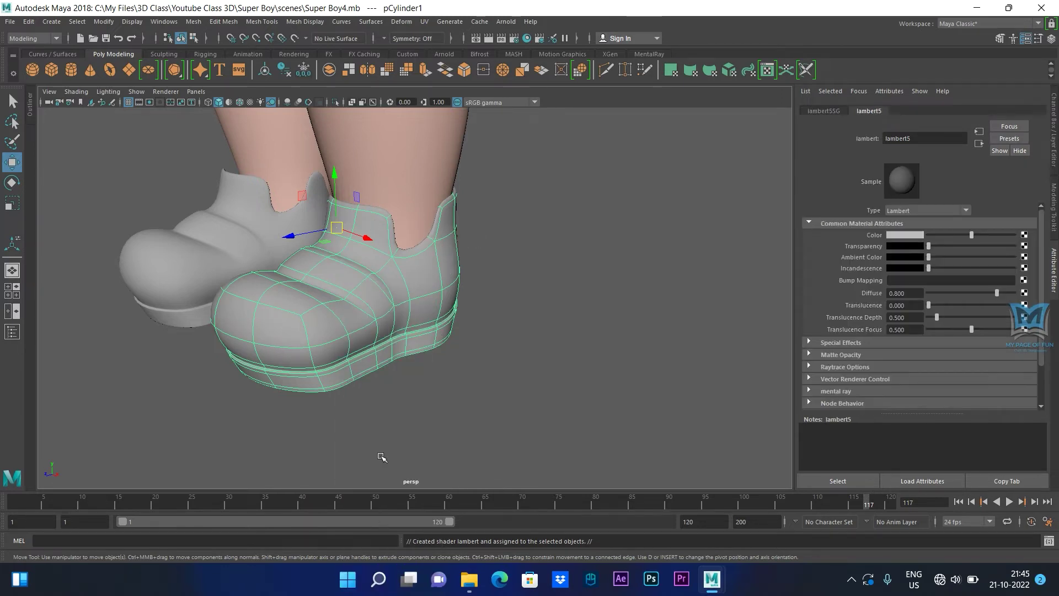
click(911, 139)
drag(912, 139, 881, 138)
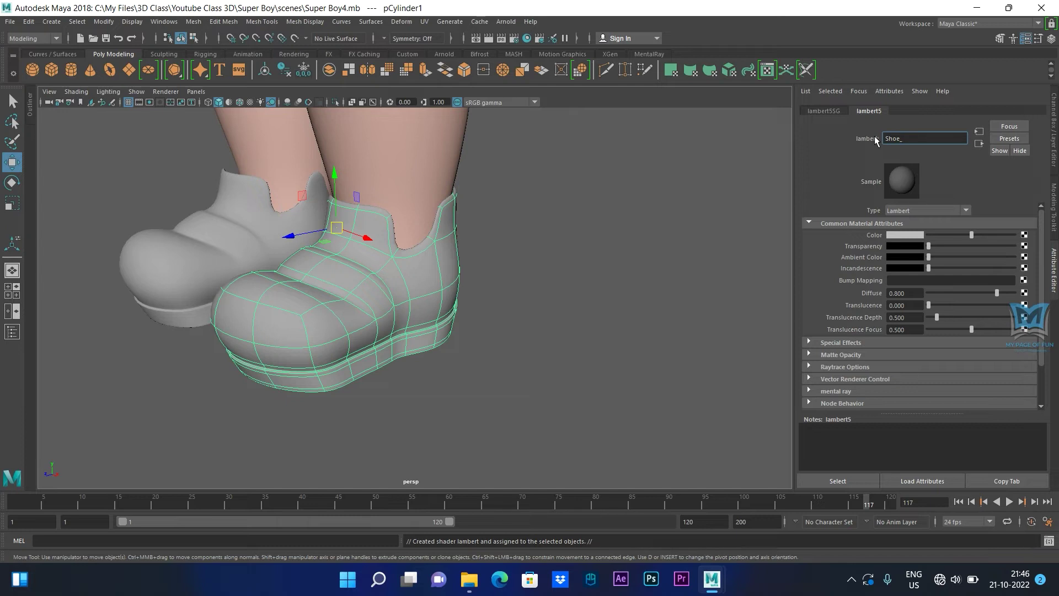
- Name the shoe's Lambert material Shoe_White and brighten its color to pure white
text(White)
drag(940, 236, 1041, 238)
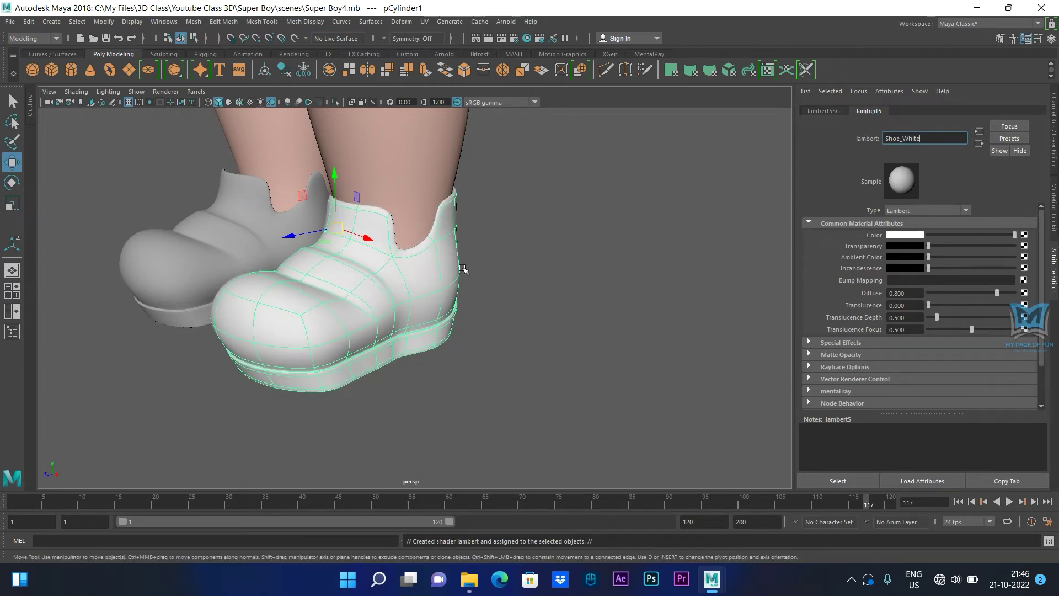
alt+drag(470, 333, 428, 331)
click(453, 330)
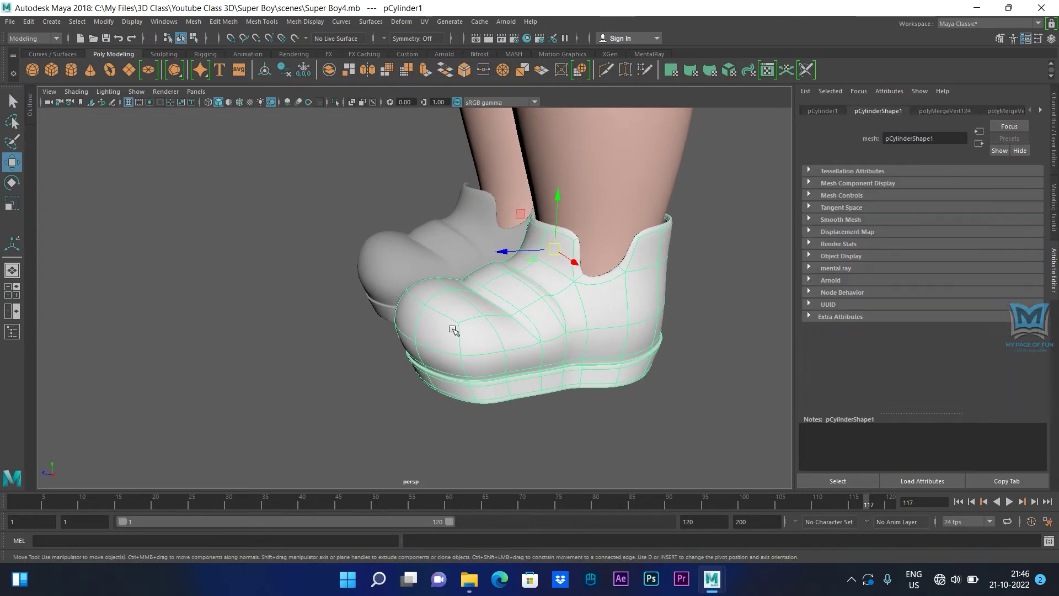
- In the side view, select the faces of the shoe's upper, leaving the sole faces out of the selection
alt+drag(563, 359, 331, 339)
key(space)
key(space)
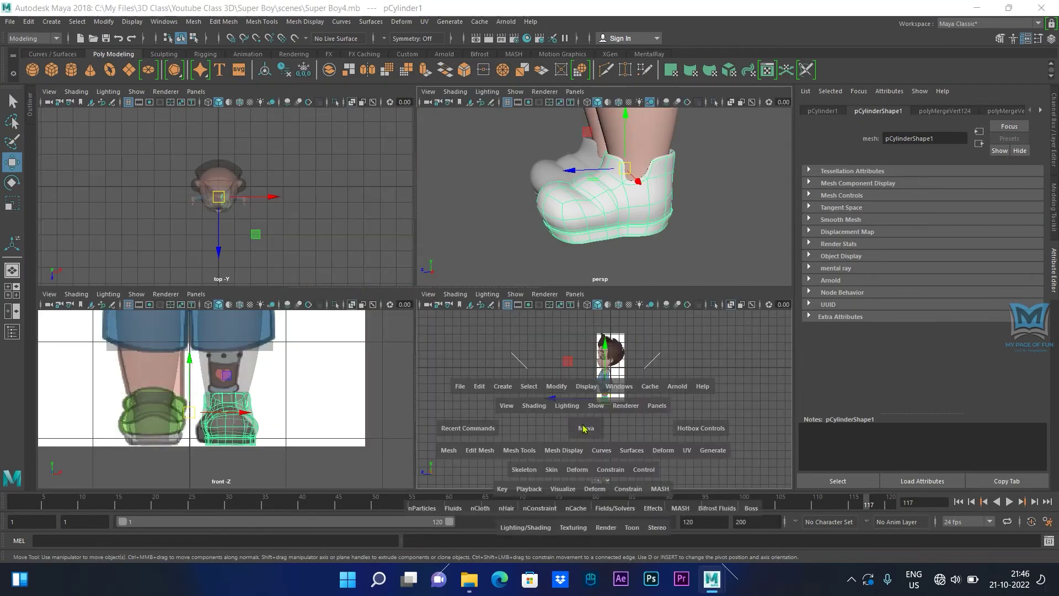
scroll(485, 324, up, 8)
right_drag(404, 291, 407, 293)
drag(192, 201, 660, 338)
scroll(659, 342, up, 4)
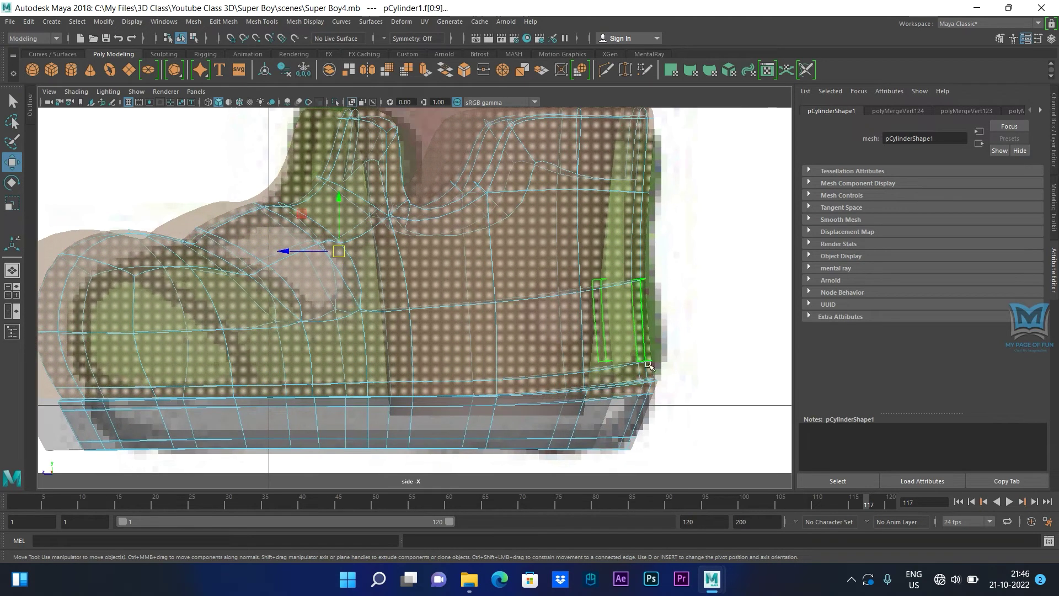
ctrl+drag(566, 427, 669, 392)
- Remove the thin ledge faces along the top of the sole from the face selection
scroll(673, 368, down, 3)
key(space)
key(space)
alt+drag(539, 349, 480, 359)
scroll(632, 364, up, 4)
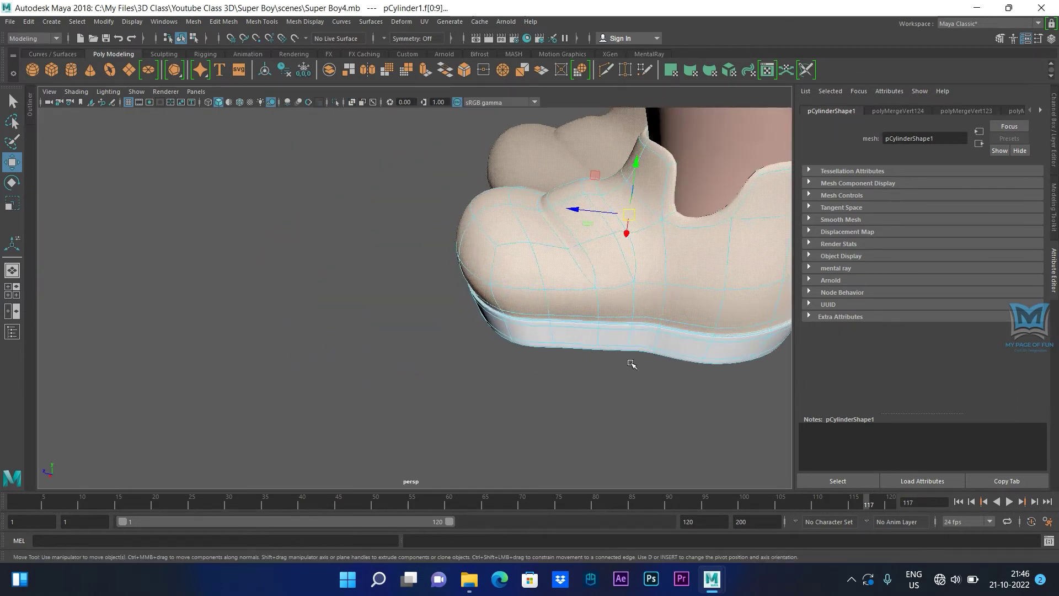
alt+middle_drag(632, 364, 409, 397)
scroll(477, 399, up, 5)
alt+middle_drag(501, 399, 440, 281)
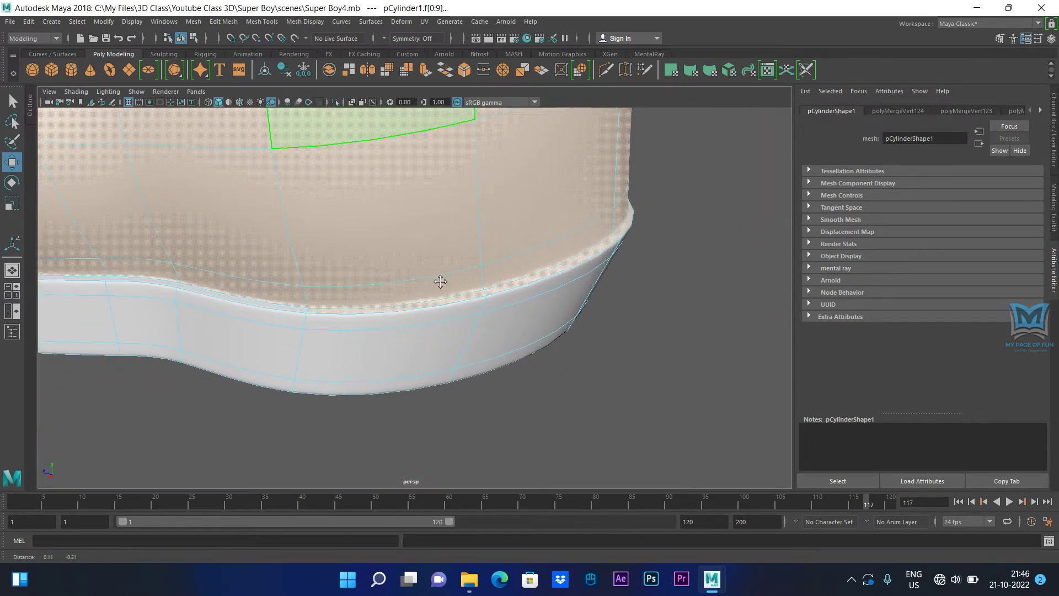
click(328, 312)
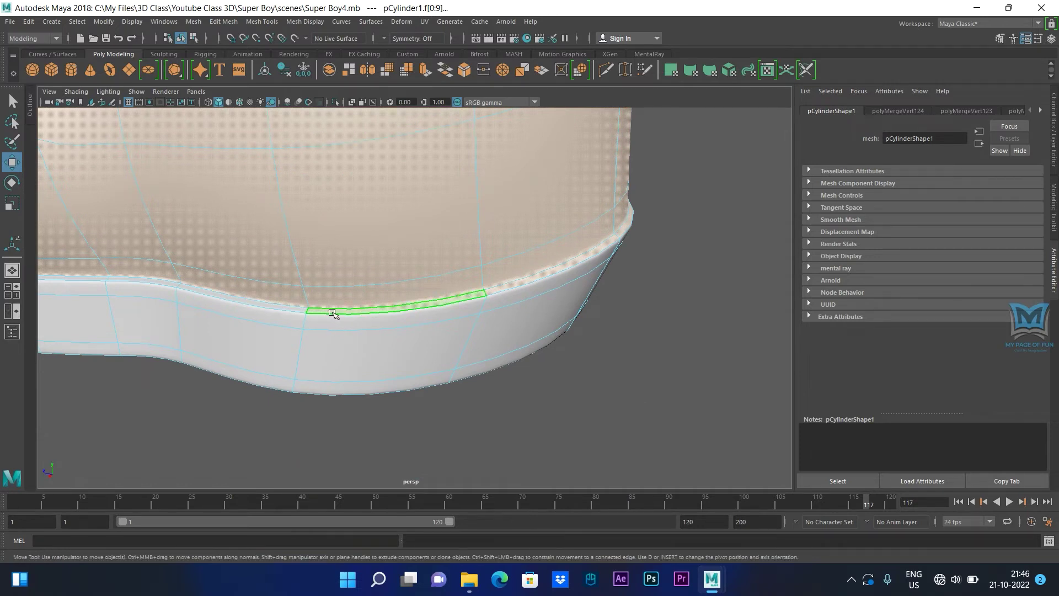
click(521, 285)
click(639, 228)
- Examine the sole's ledge around the heel and inner side of the shoe to check the face selection
alt+drag(620, 330, 451, 385)
alt+middle_drag(451, 386, 94, 363)
alt+middle_drag(260, 347, 455, 409)
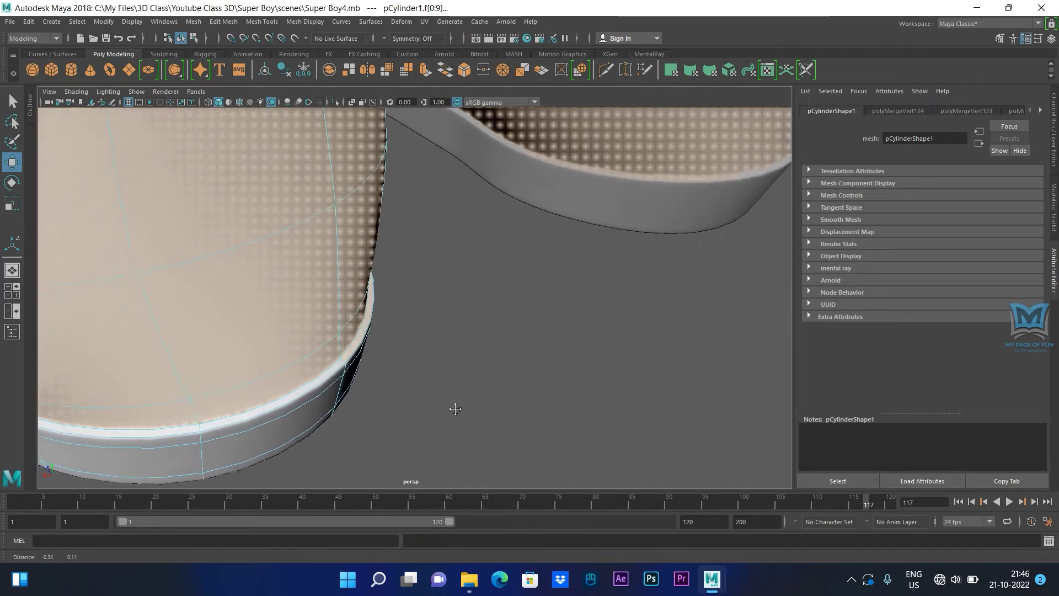
alt+drag(451, 381, 151, 338)
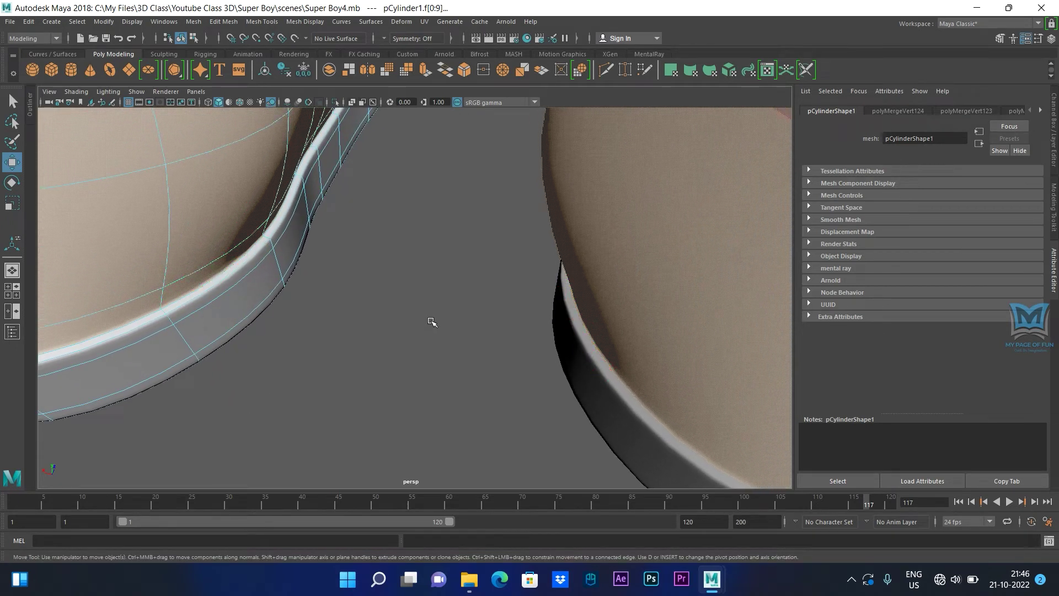
scroll(378, 374, up, 5)
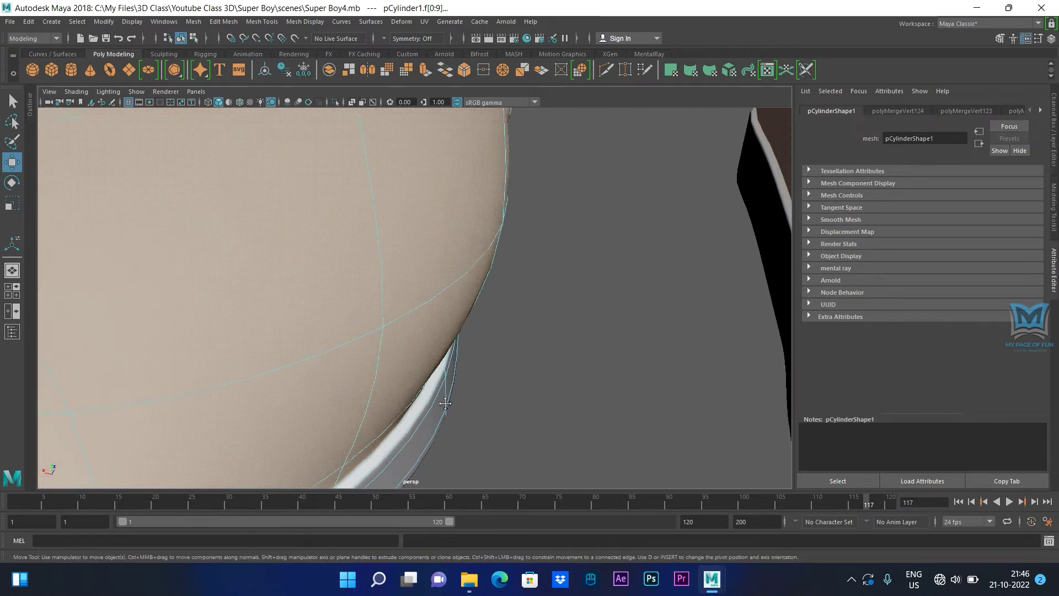
alt+drag(446, 403, 340, 365)
alt+middle_drag(340, 365, 306, 358)
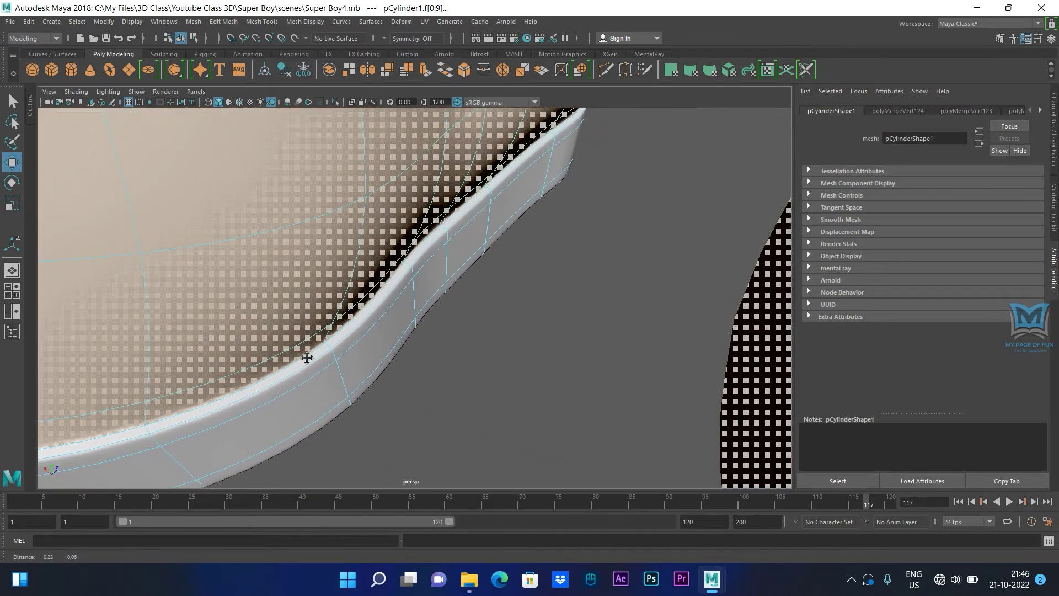
scroll(286, 372, down, 6)
alt+drag(320, 371, 506, 380)
scroll(353, 387, down, 5)
alt+middle_drag(505, 381, 650, 338)
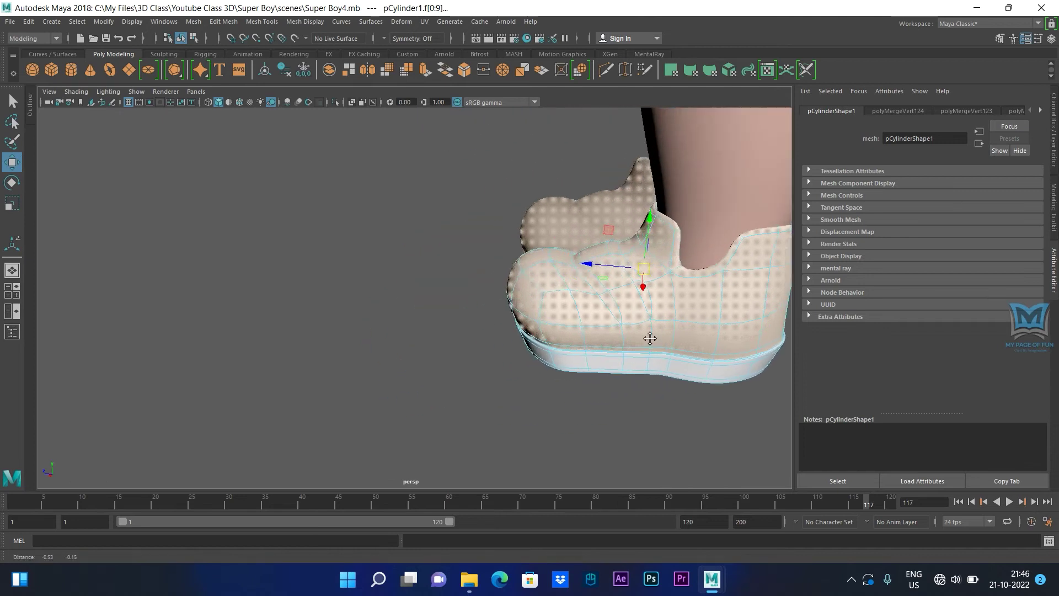
- Assign a new Lambert material to the selected faces of the shoe's upper
alt+drag(524, 414, 556, 392)
right_drag(577, 255, 561, 541)
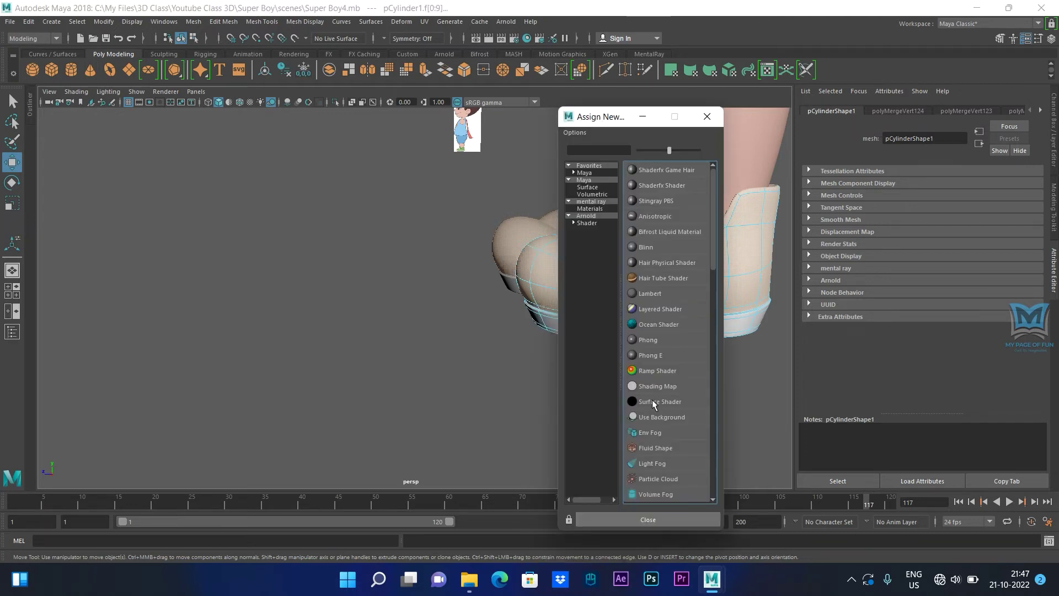
click(645, 293)
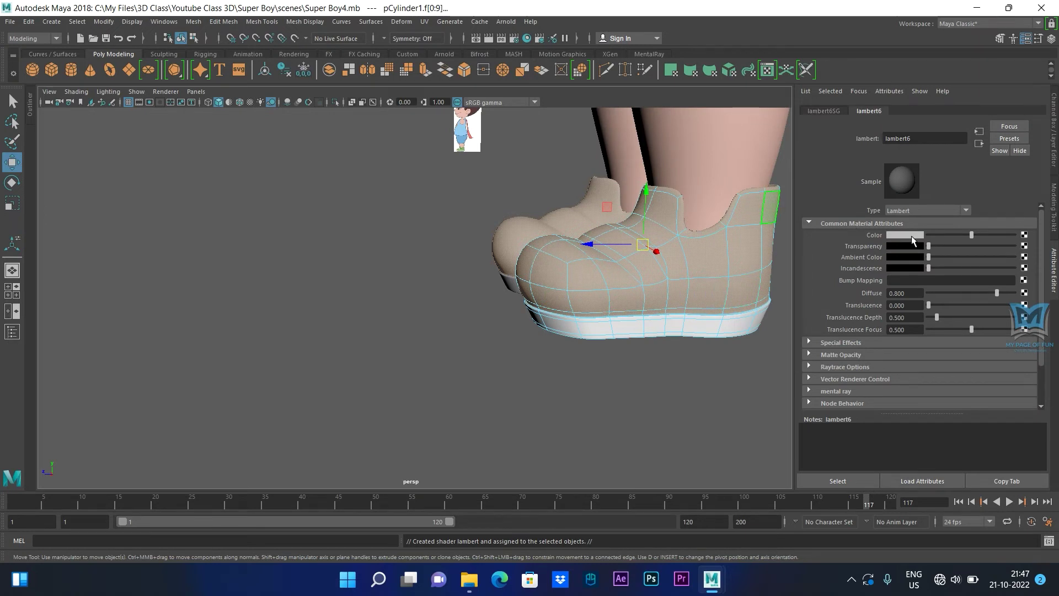
- Set the upper's Lambert color to the green sampled from the shoe in the front reference, then clear the face selection
key(space)
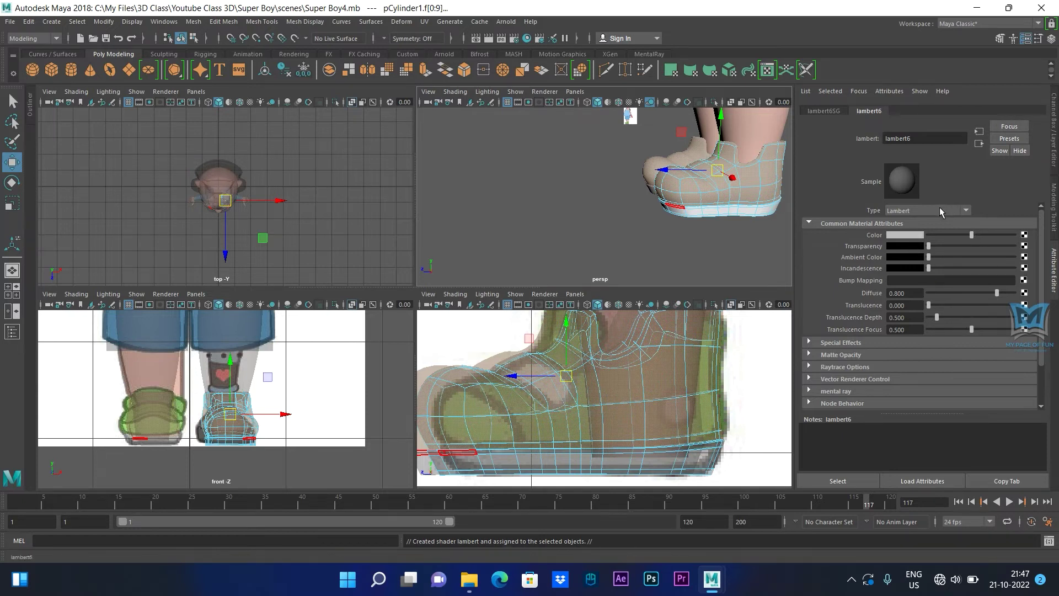
click(904, 236)
click(841, 215)
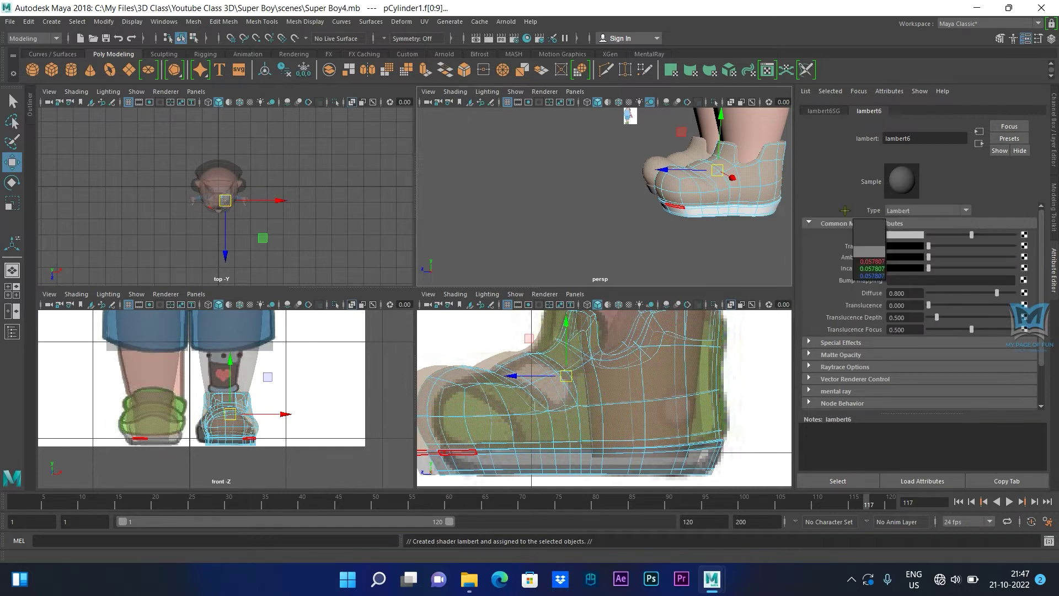
click(179, 407)
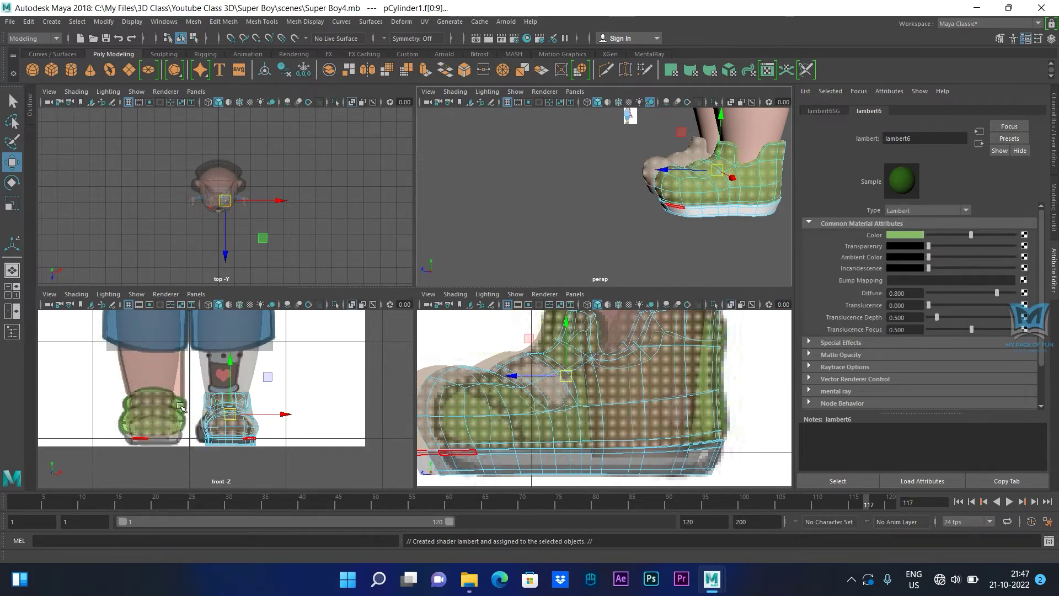
key(space)
alt+middle_drag(510, 348, 416, 378)
alt+drag(419, 376, 475, 368)
click(547, 389)
alt+drag(574, 354, 584, 388)
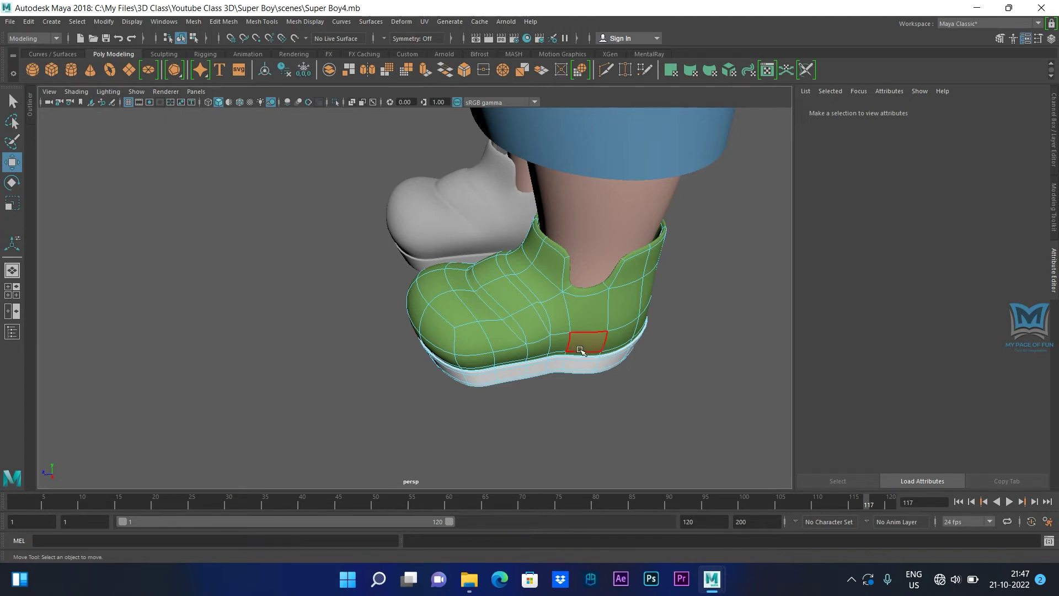
- Select the band of faces that runs across the shoe's instep behind the toe, from the outer to the inner side
key(space)
key(space)
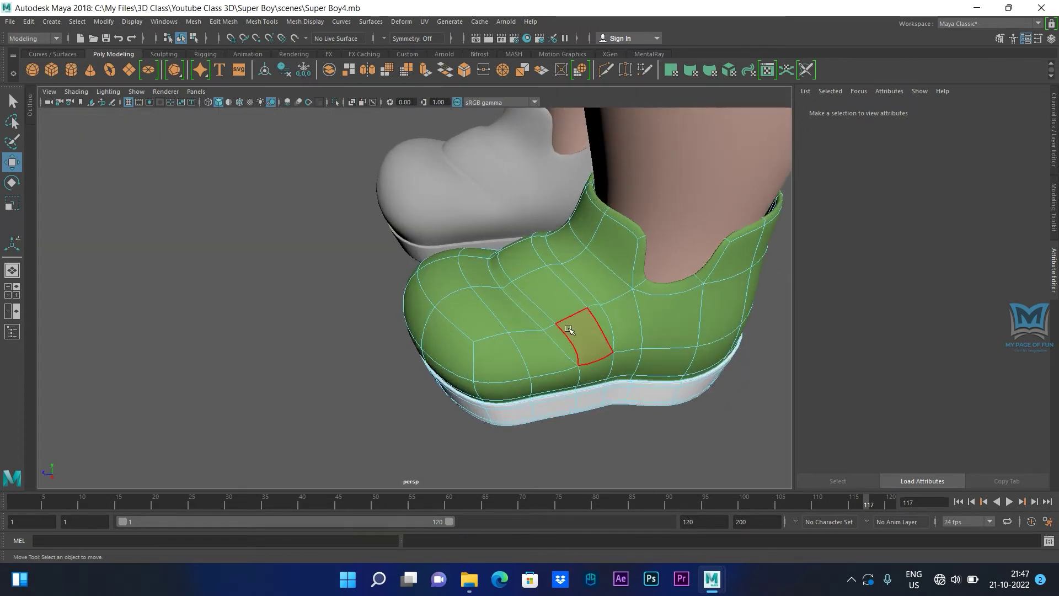
click(572, 330)
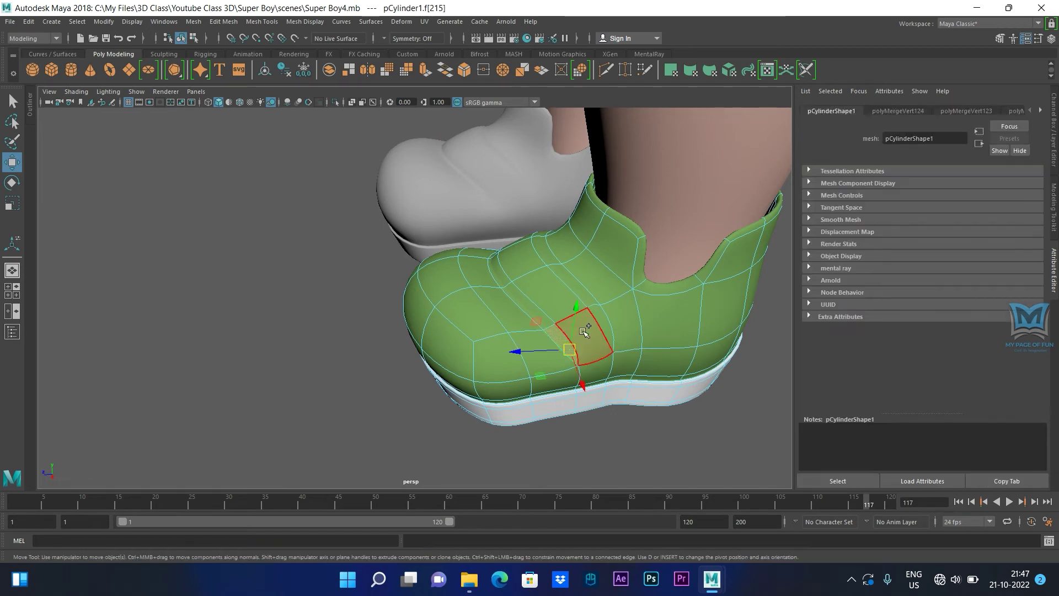
shift+click(580, 287)
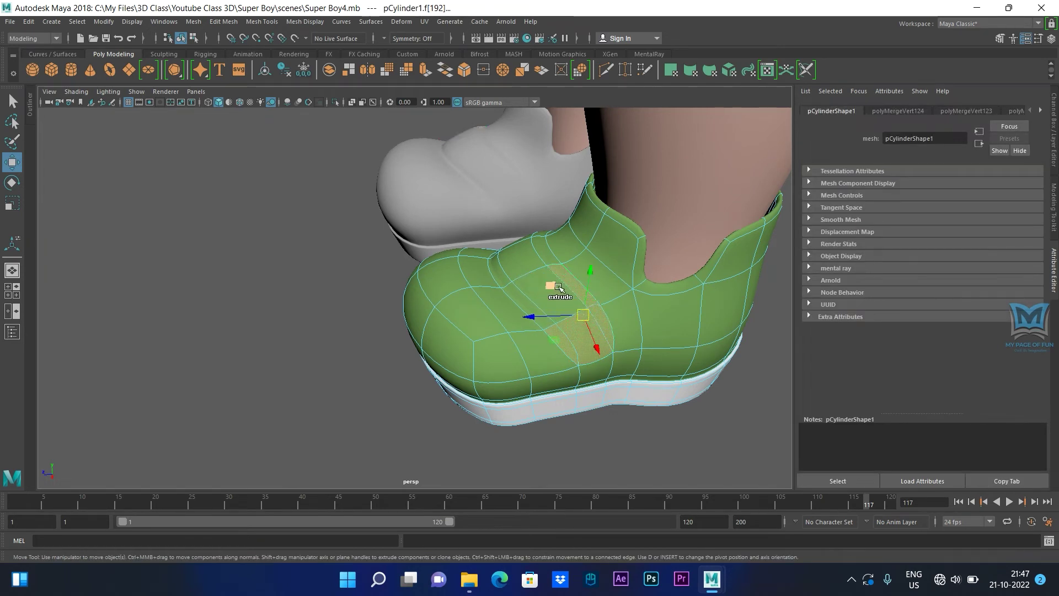
shift+click(532, 284)
shift+click(522, 254)
alt+drag(522, 255, 496, 298)
shift+click(306, 221)
shift+click(282, 260)
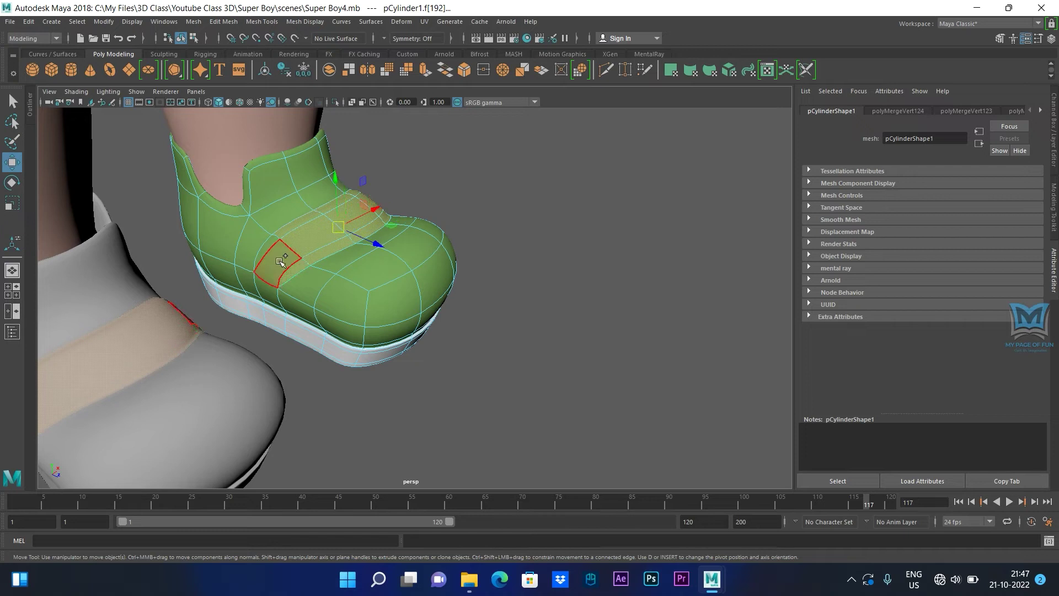
alt+drag(386, 306, 279, 307)
alt+drag(474, 306, 550, 293)
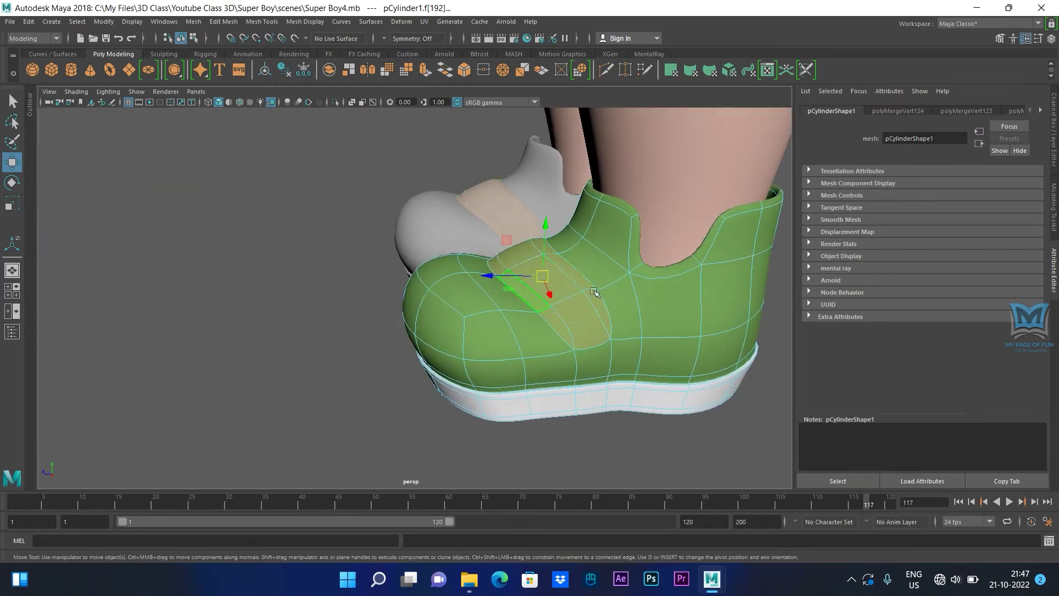
alt+middle_drag(581, 333, 505, 338)
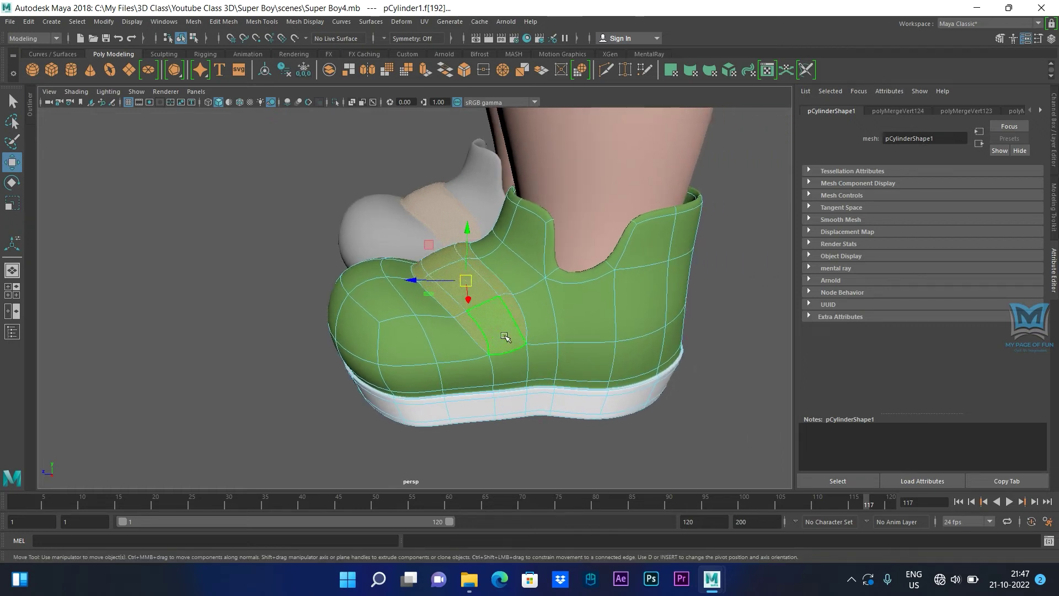
- Assign the existing Shoe_White material to the selected instep band and clear the selection
right_click(483, 309)
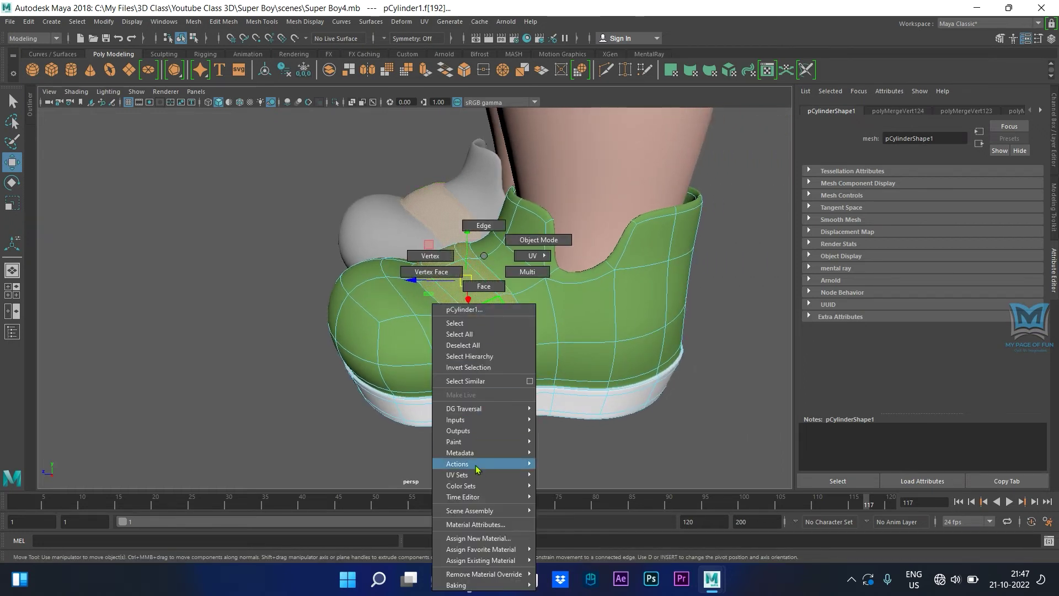
mouse_move(469, 560)
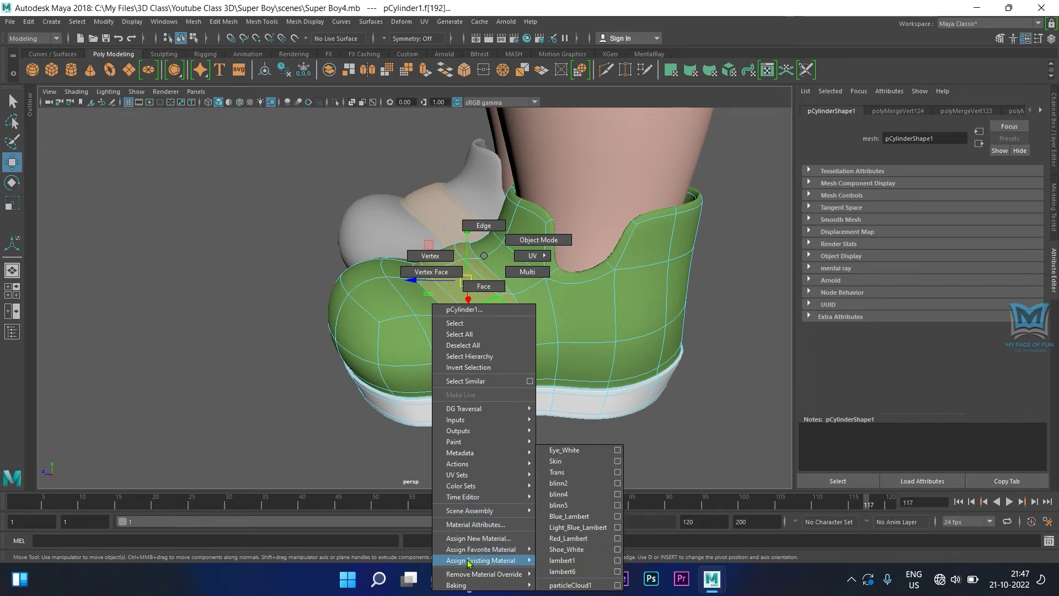
click(565, 550)
scroll(520, 434, down, 3)
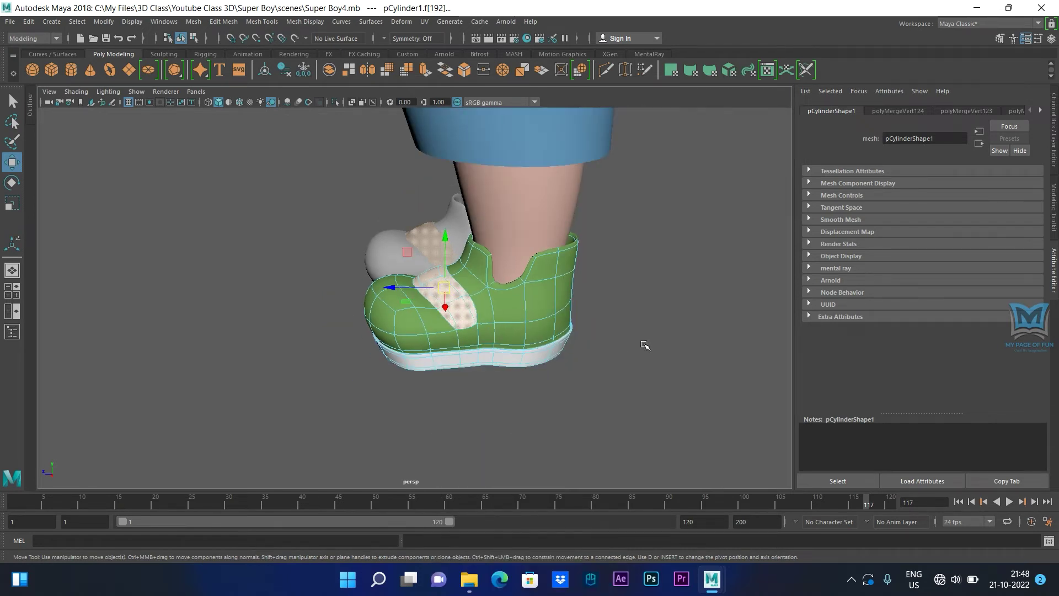
click(12, 101)
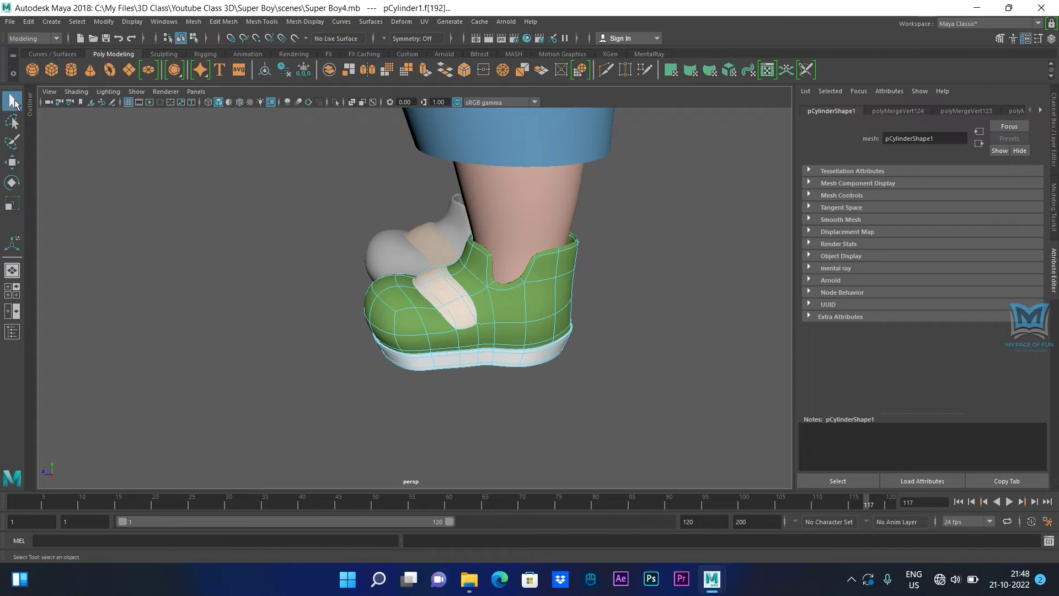
click(601, 350)
- Select the grey mirrored shoe on the character's right foot and hide it
alt+drag(379, 373, 272, 310)
click(271, 310)
alt+drag(407, 337, 318, 355)
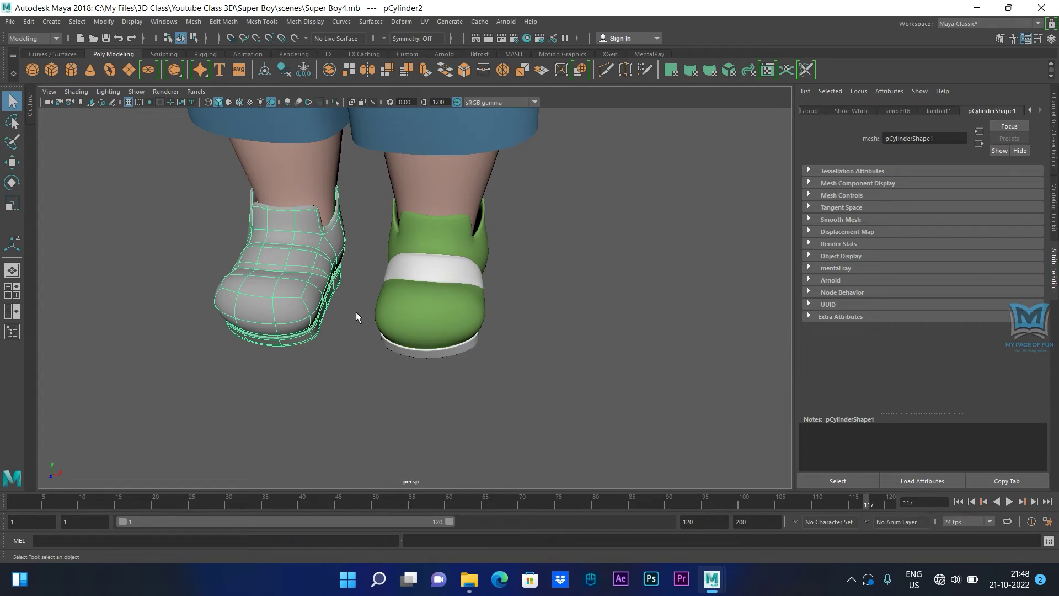
key(ctrl+h)
- Create a mirrored instance of the green shoe for the other foot with Duplicate Special, using Scale X -1
click(448, 300)
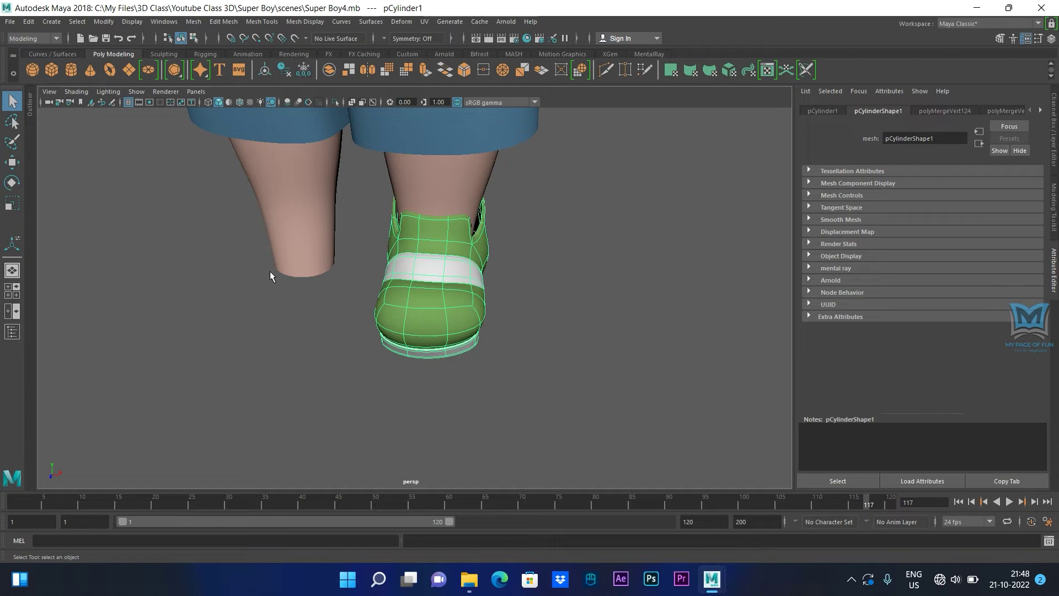
click(33, 22)
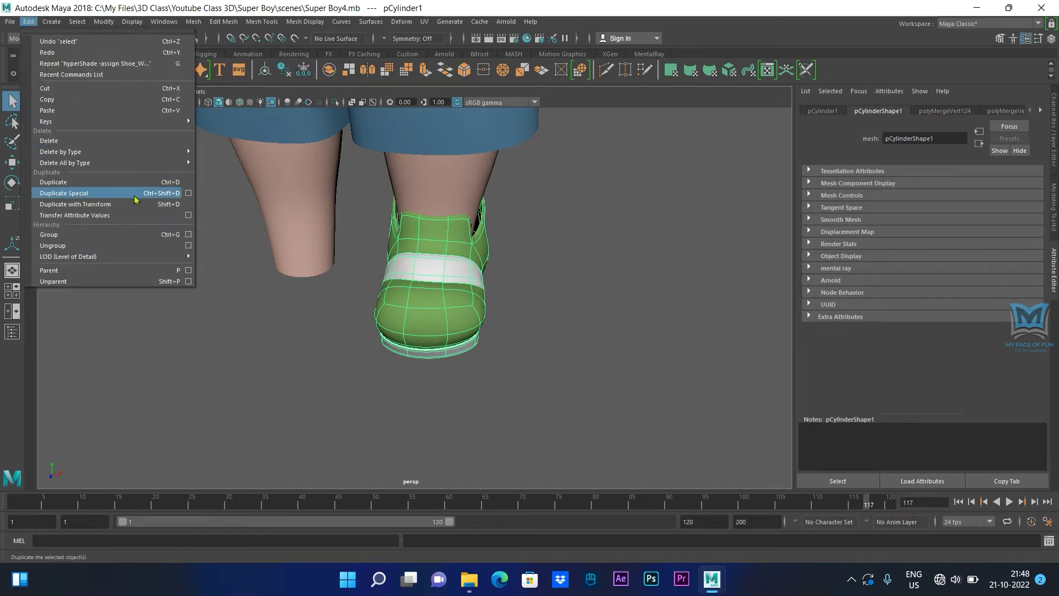
click(188, 193)
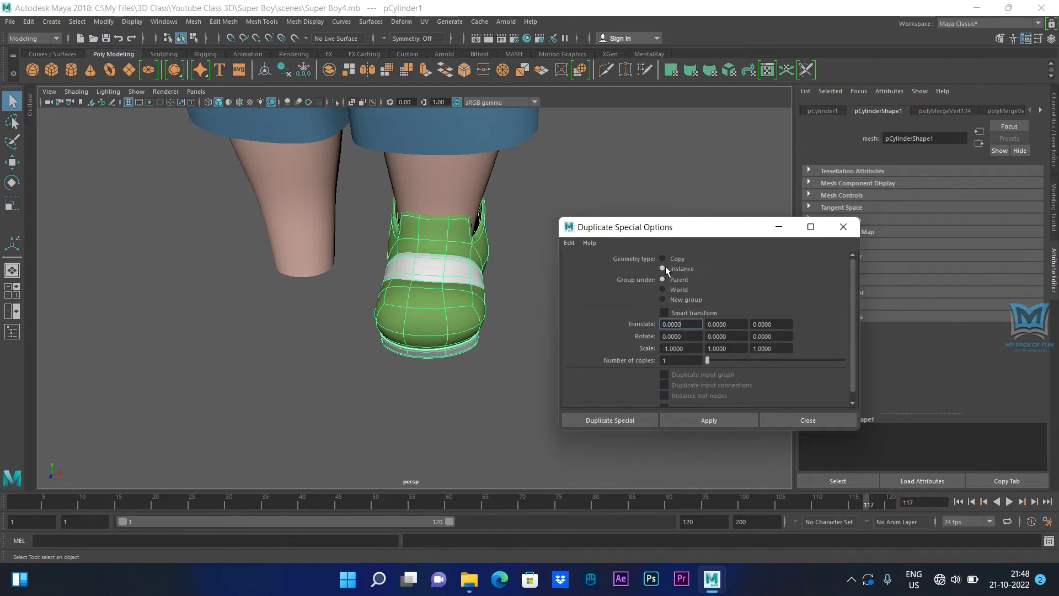
click(612, 419)
click(621, 369)
scroll(621, 369, down, 6)
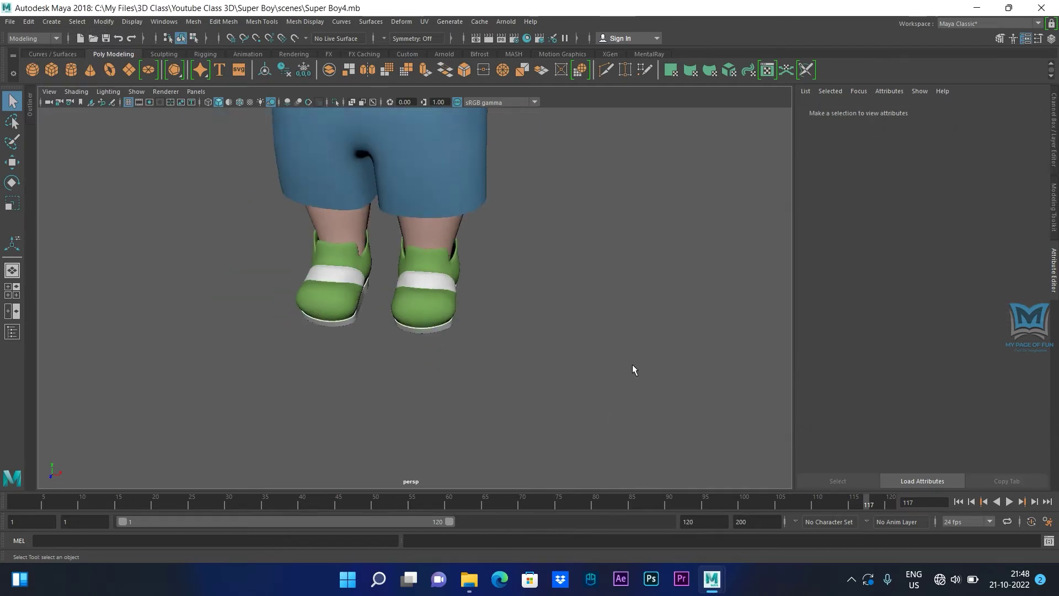
alt+drag(524, 368, 521, 400)
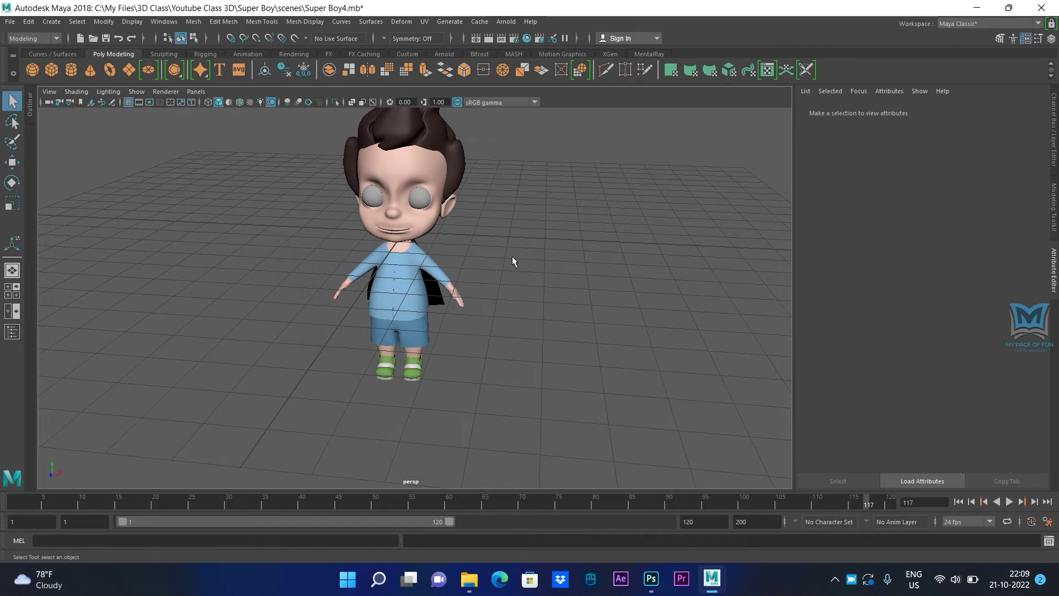
- Duplicate the eyeball on the character's left side and move the copy about 2.47 along X, clear of the head
alt+middle_drag(512, 256, 498, 342)
alt+drag(499, 342, 508, 332)
scroll(508, 332, up, 5)
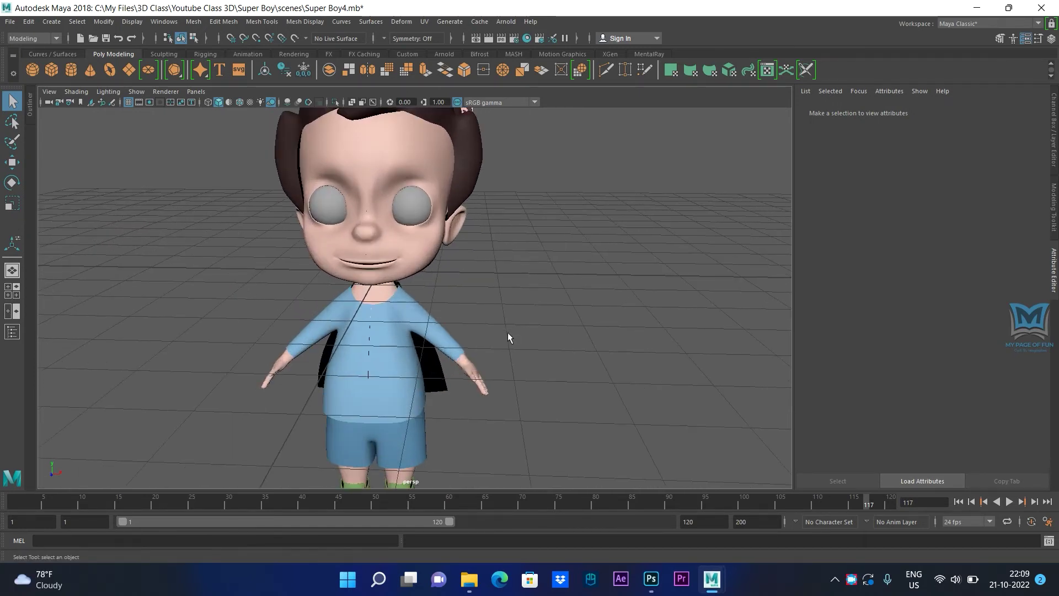
click(407, 204)
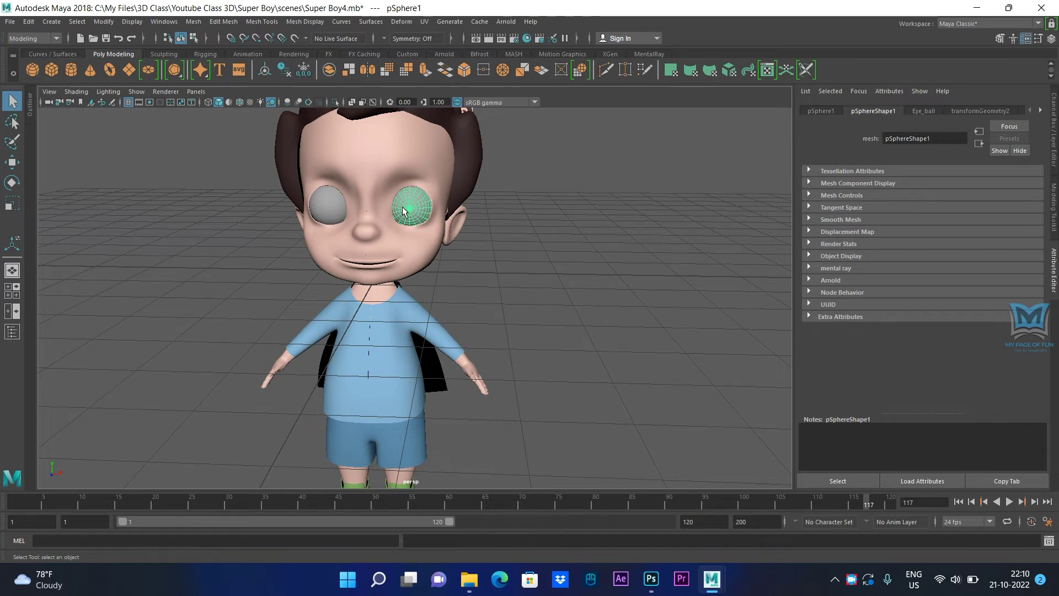
key(ctrl+d)
key(w)
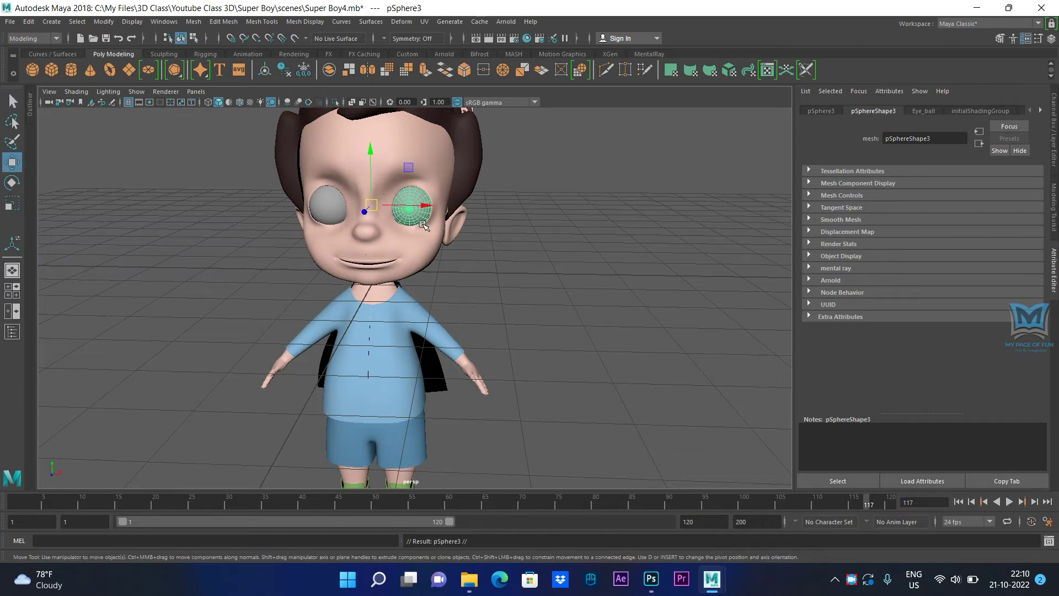
drag(429, 207, 595, 236)
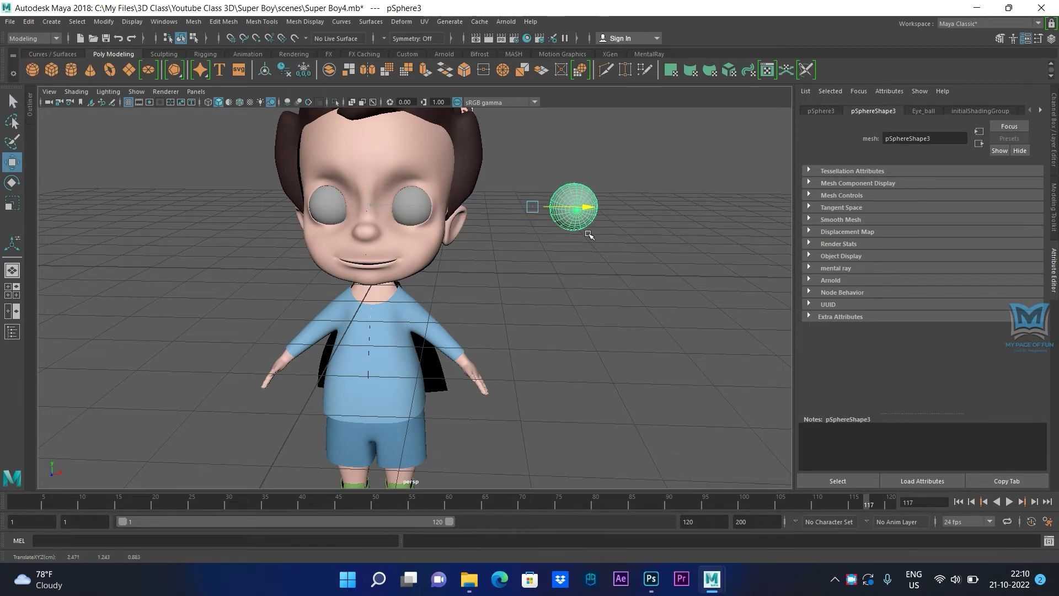
- Frame the duplicated eyeball and center its pivot on the sphere
scroll(591, 243, up, 3)
scroll(560, 253, down, 5)
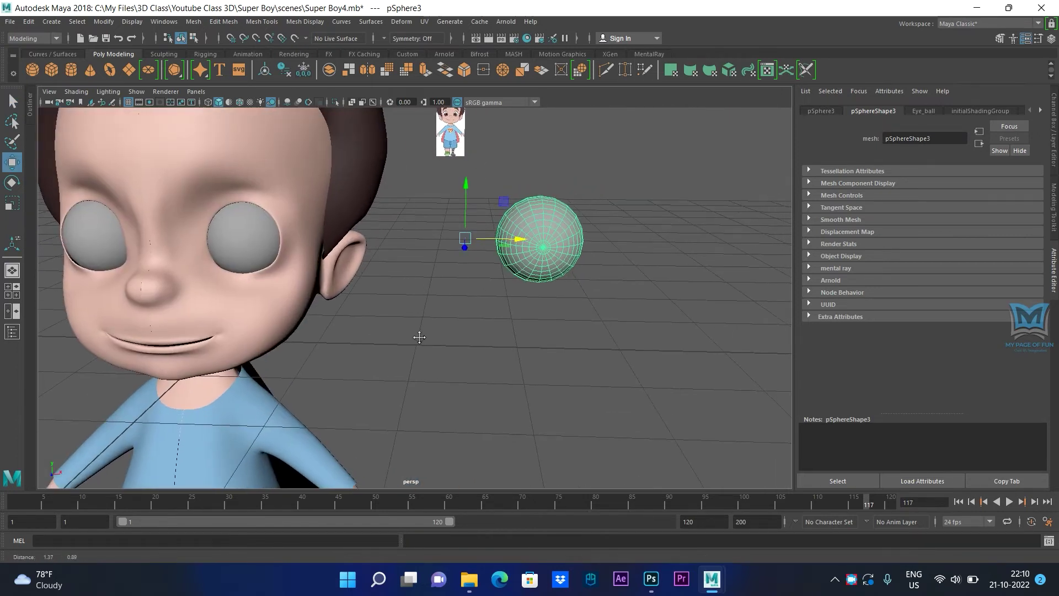
key(f)
scroll(450, 325, down, 2)
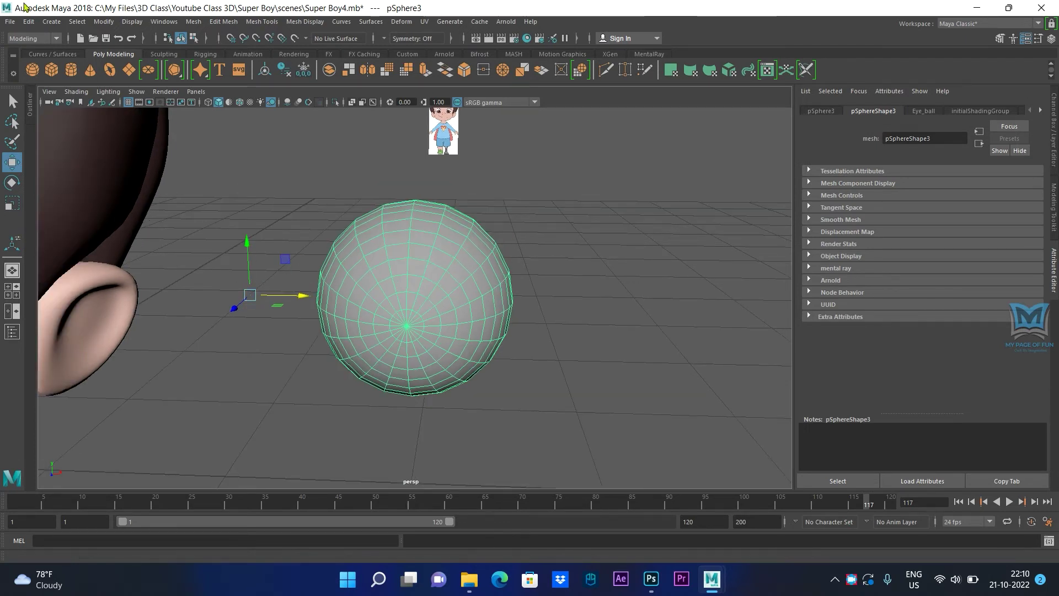
click(103, 22)
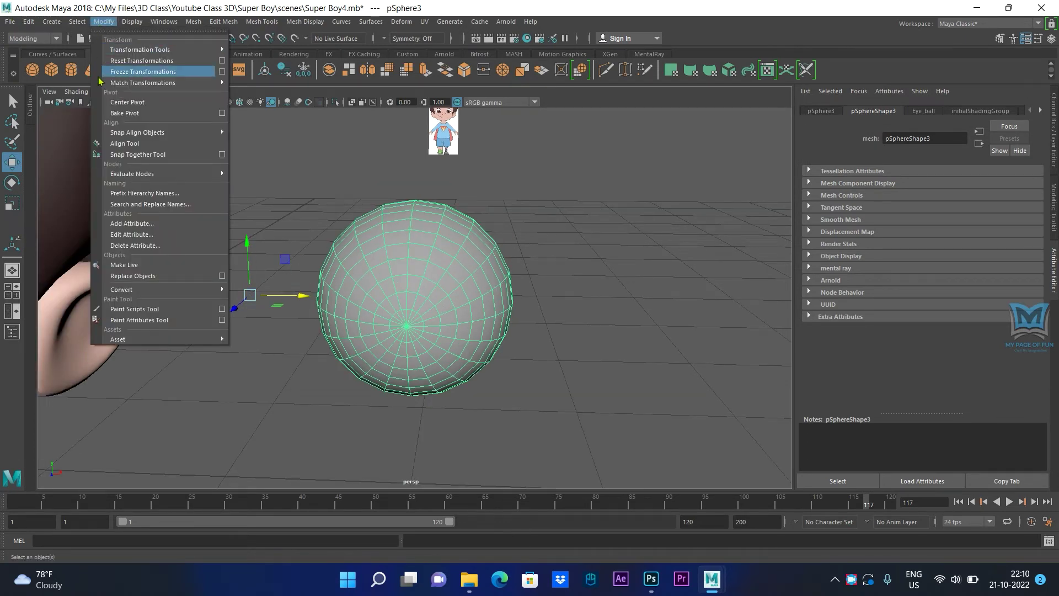
click(144, 105)
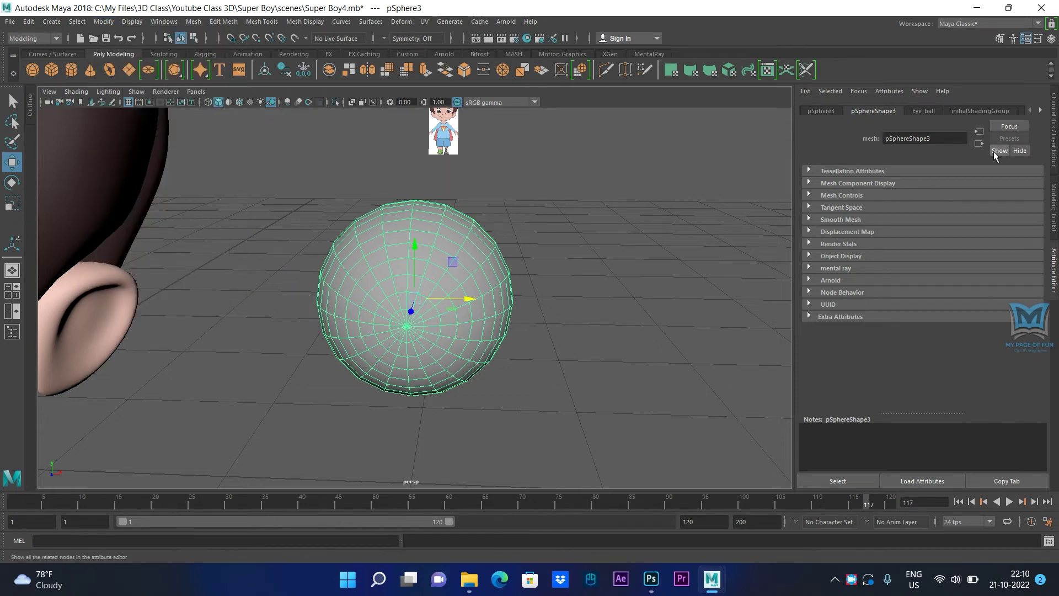
- Try freezing the duplicated eyeball's transformations and undo the freeze
click(1054, 123)
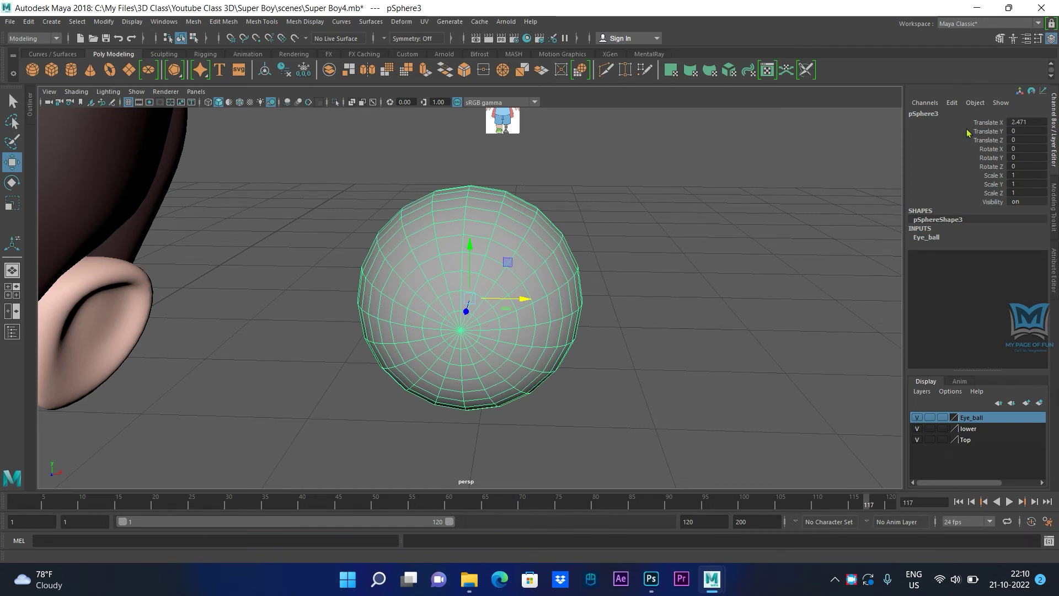
click(104, 21)
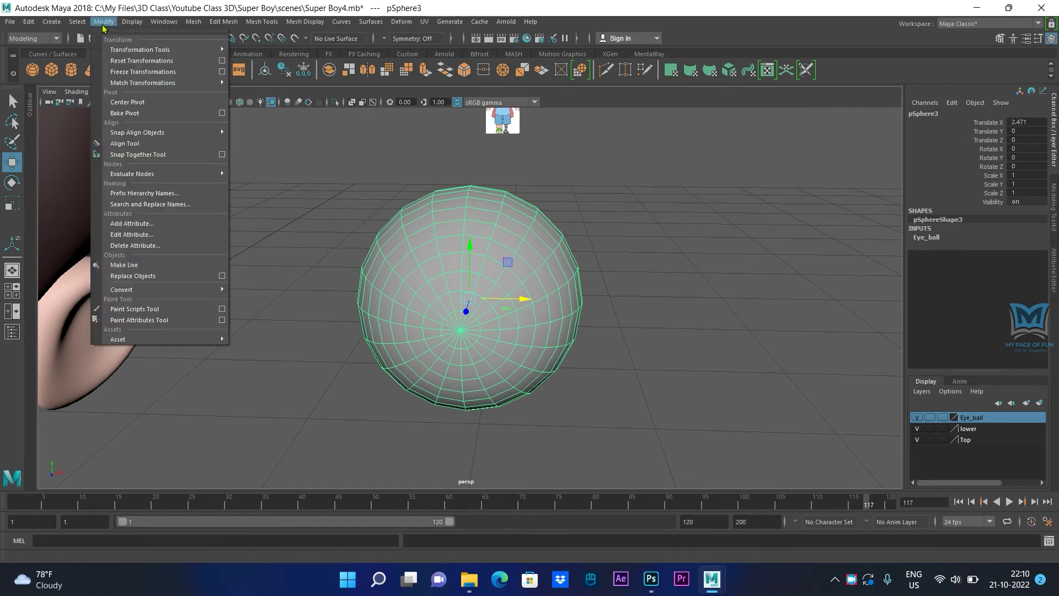
click(126, 72)
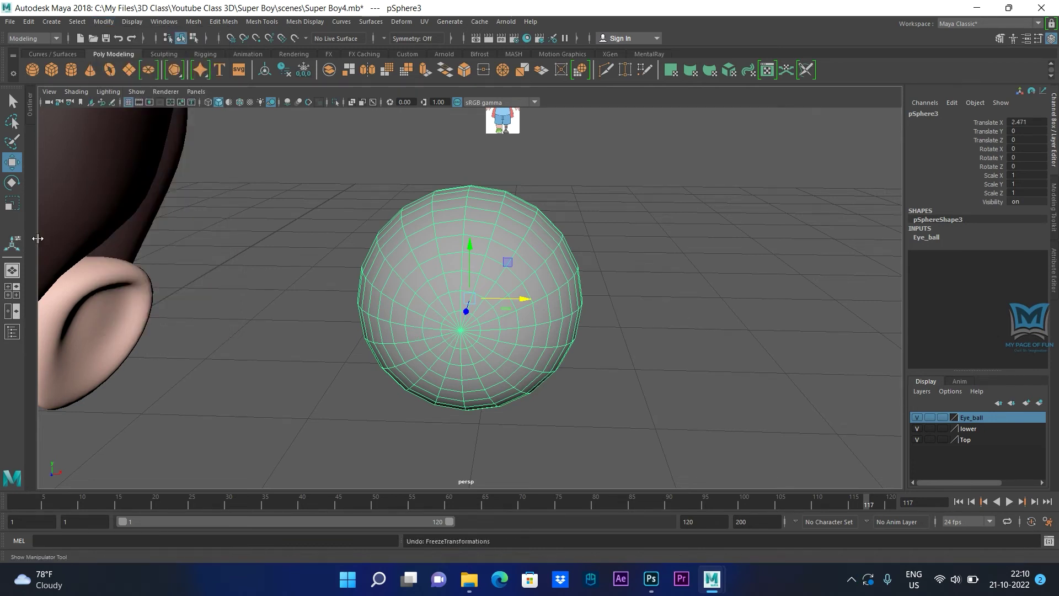
key(ctrl+z)
key(ctrl+z)
scroll(246, 301, down, 4)
scroll(574, 324, up, 4)
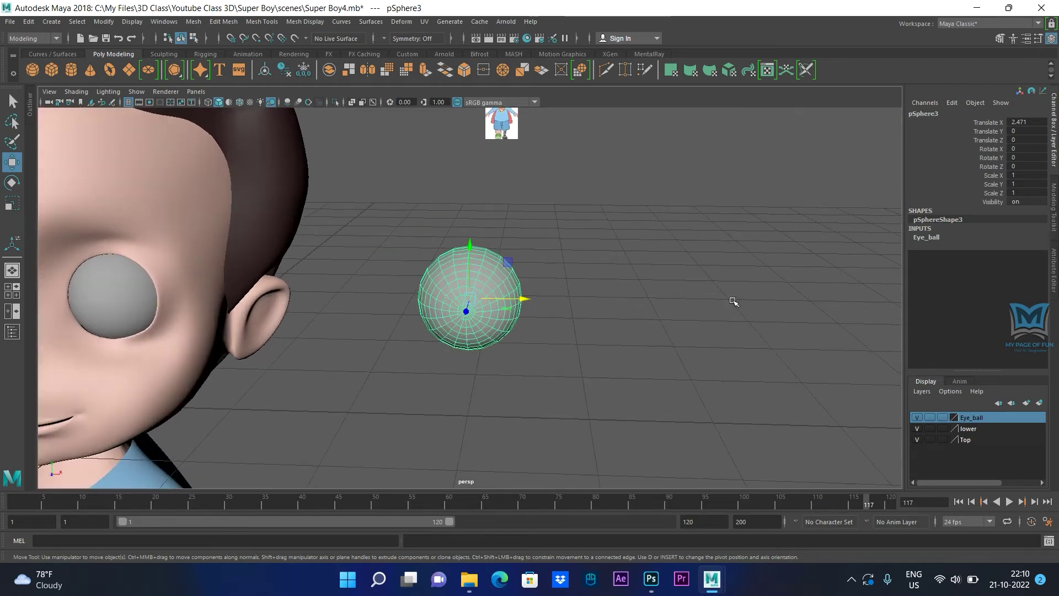
- Reset the duplicated eyeball's Translate X to 0, then move it back out beside the head to about 2.44
double_click(1021, 120)
text(0)
key(Return)
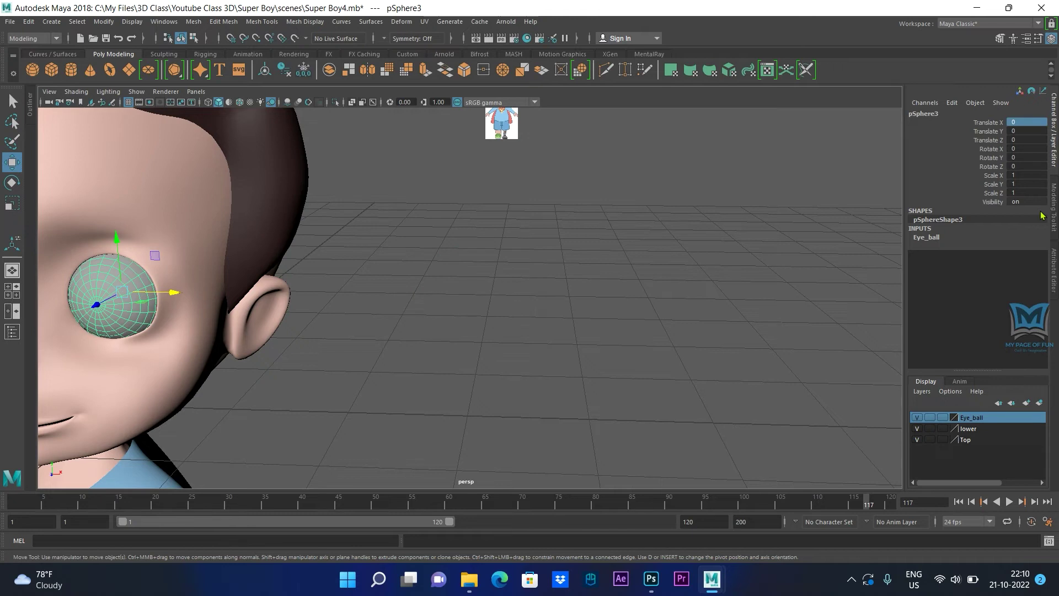
drag(167, 294, 514, 345)
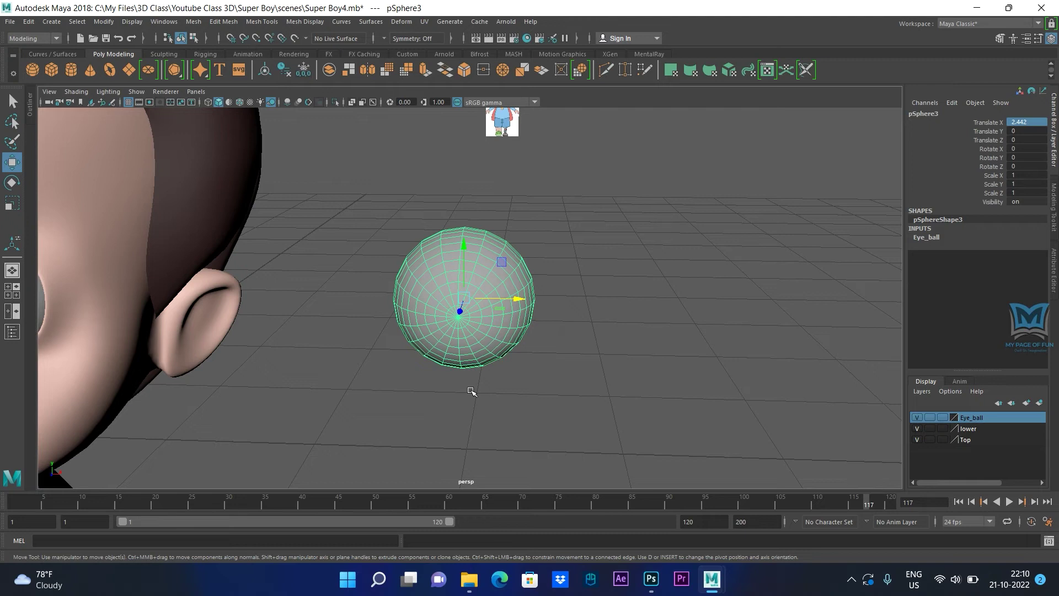
alt+drag(518, 386, 490, 375)
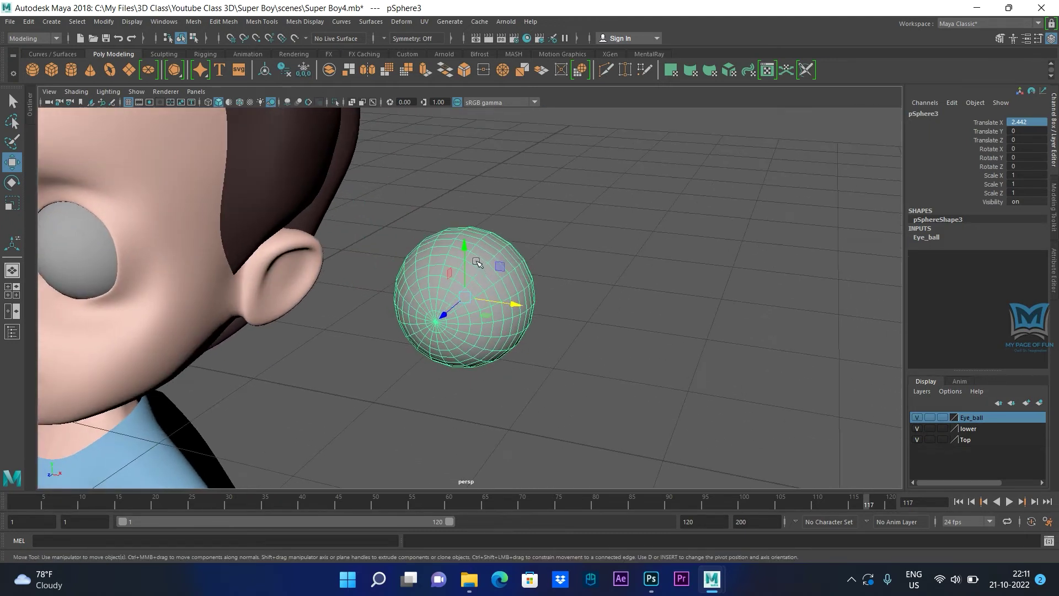
right_click(486, 255)
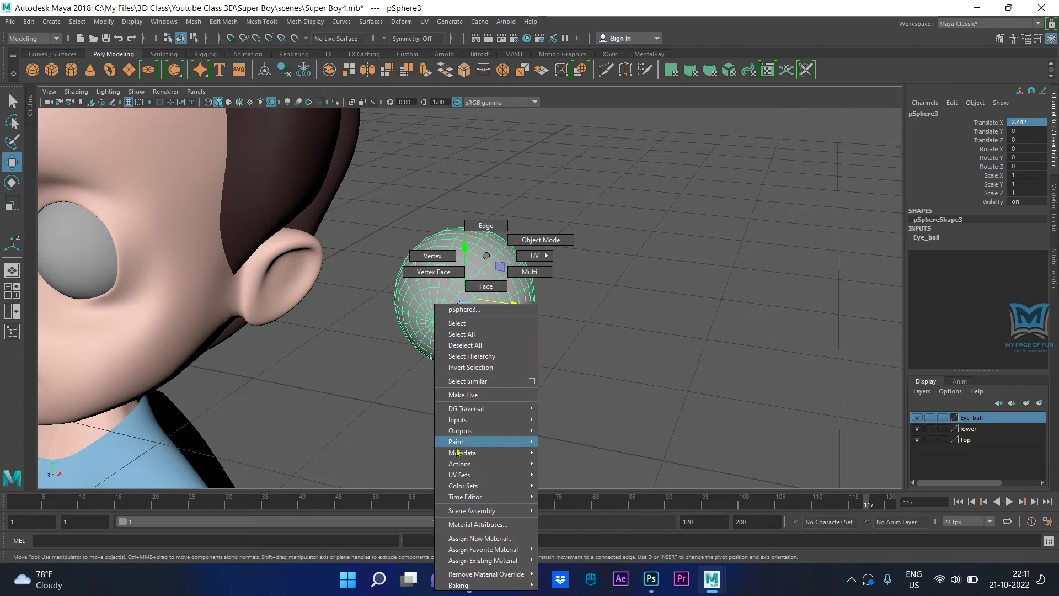
click(480, 538)
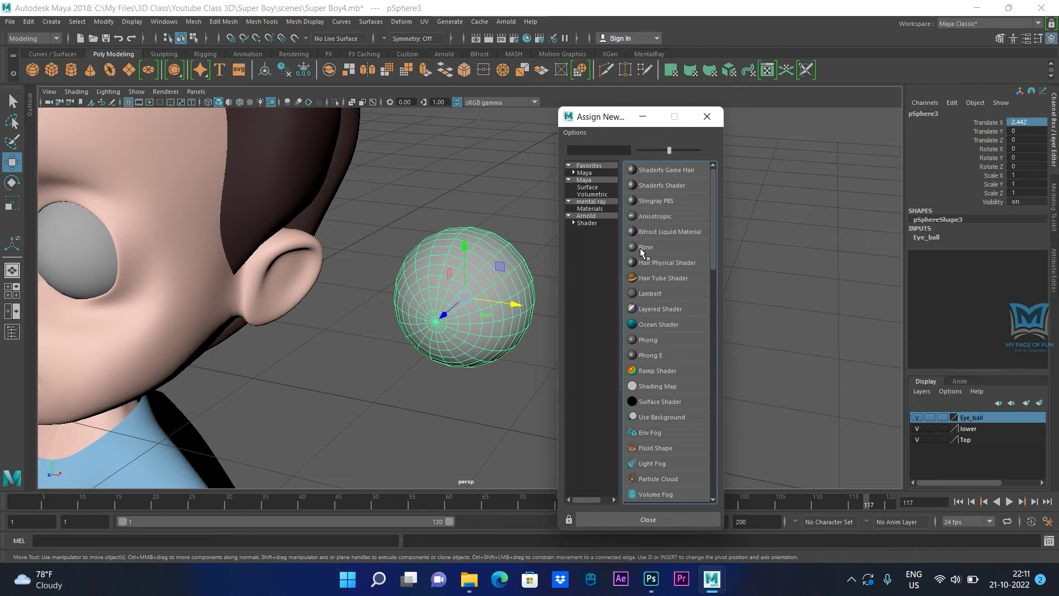
click(409, 373)
click(475, 349)
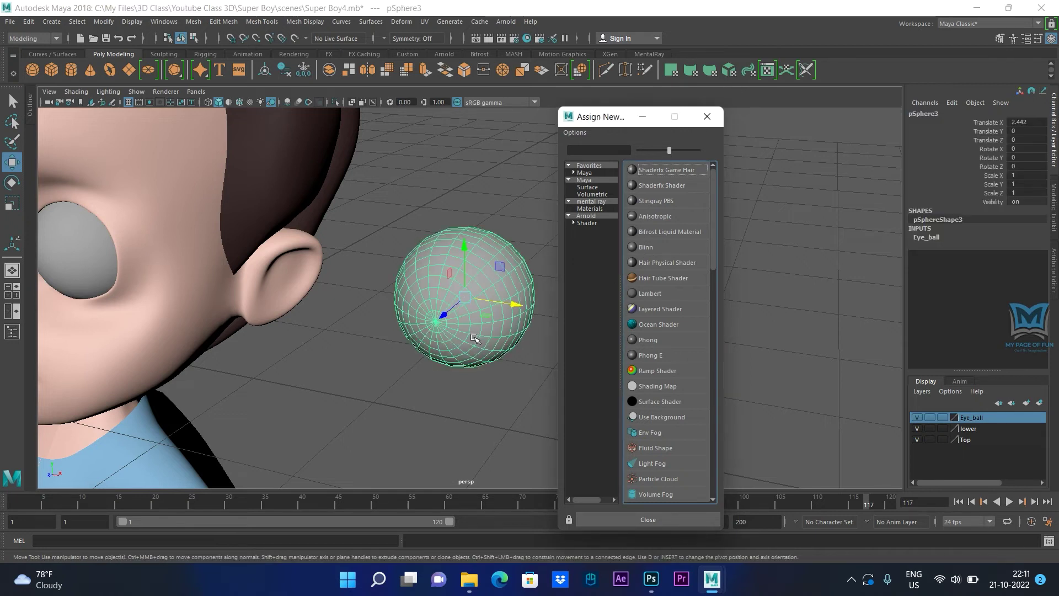
click(706, 118)
- In the side view, select the front cap of faces on the duplicated eyeball, over the reference image's eye
alt+drag(485, 361, 417, 319)
scroll(417, 319, up, 3)
alt+middle_drag(416, 319, 454, 332)
scroll(455, 332, down, 2)
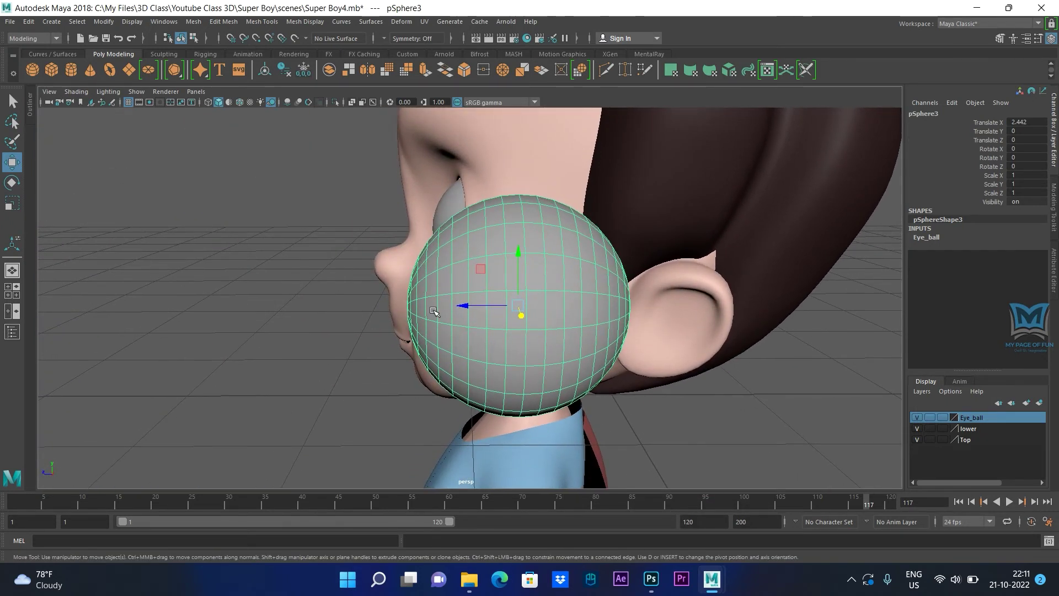
key(space)
key(space)
scroll(532, 326, down, 3)
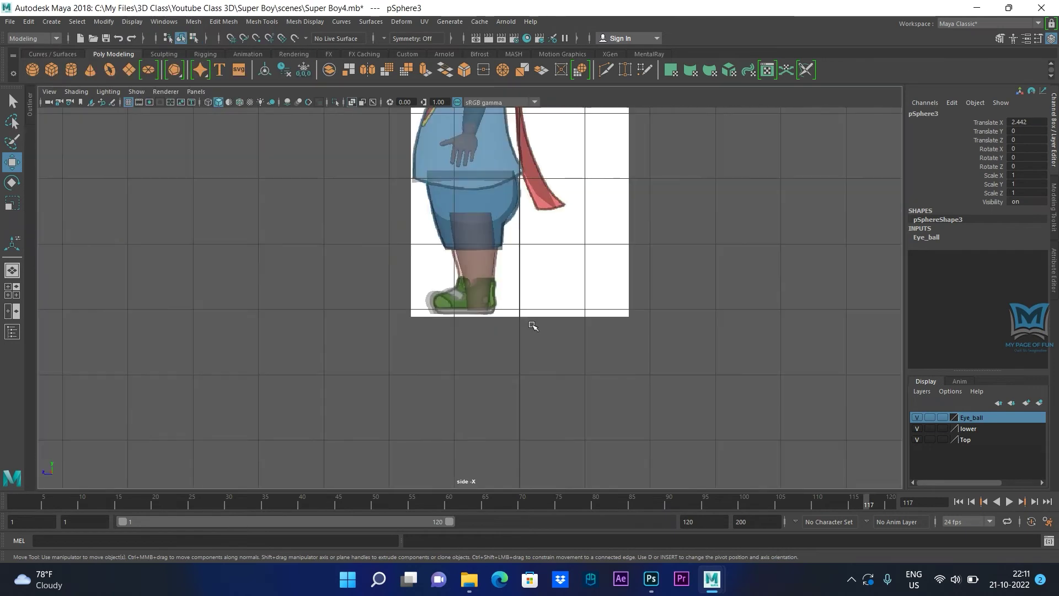
scroll(486, 323, up, 3)
scroll(486, 322, up, 3)
alt+middle_drag(494, 299, 485, 356)
alt+middle_drag(473, 144, 443, 369)
scroll(442, 368, up, 5)
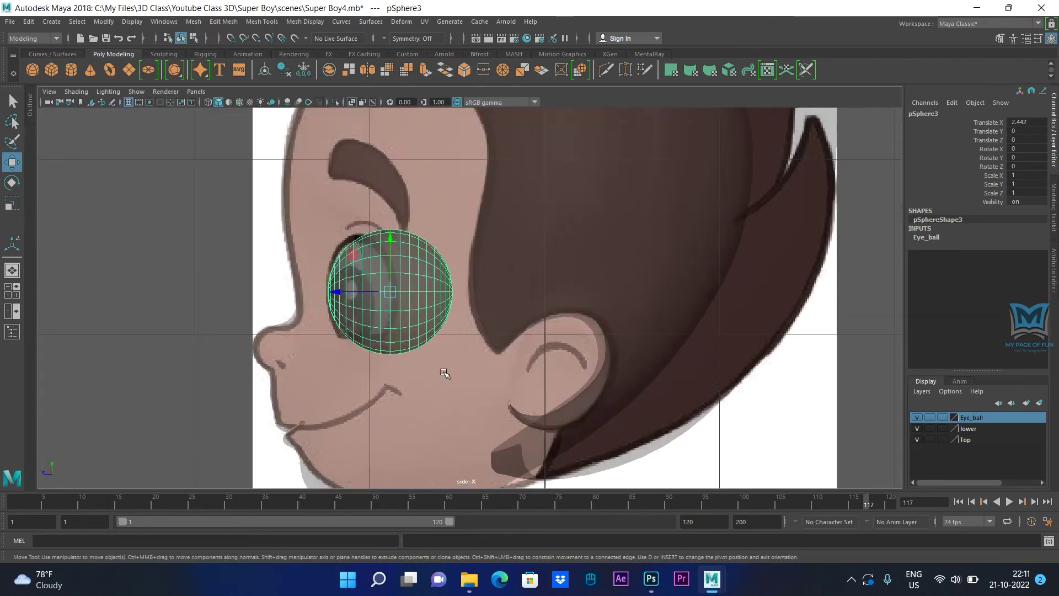
scroll(344, 256, up, 1)
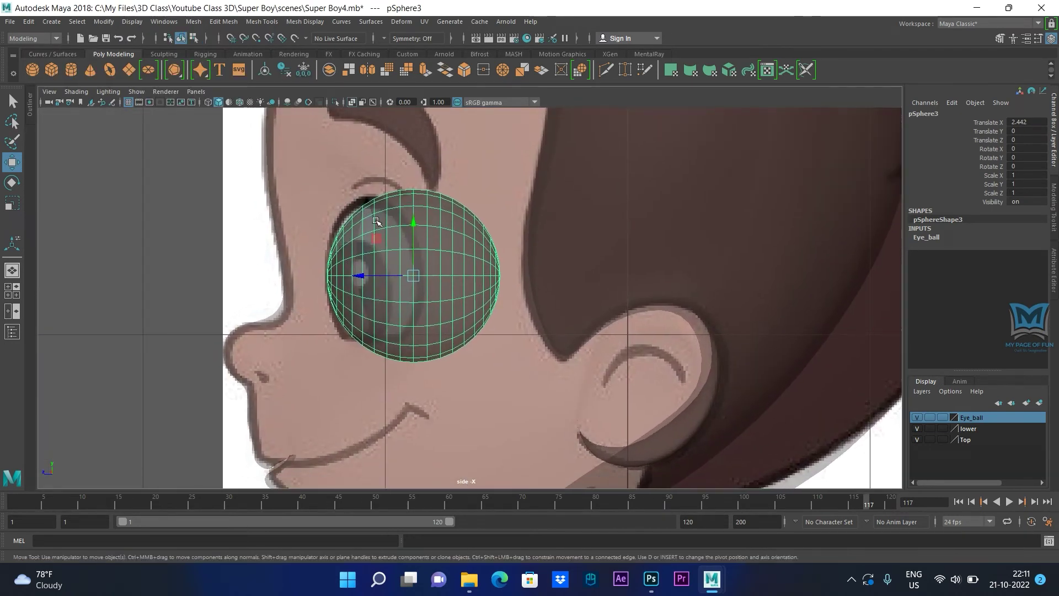
right_drag(374, 220, 353, 223)
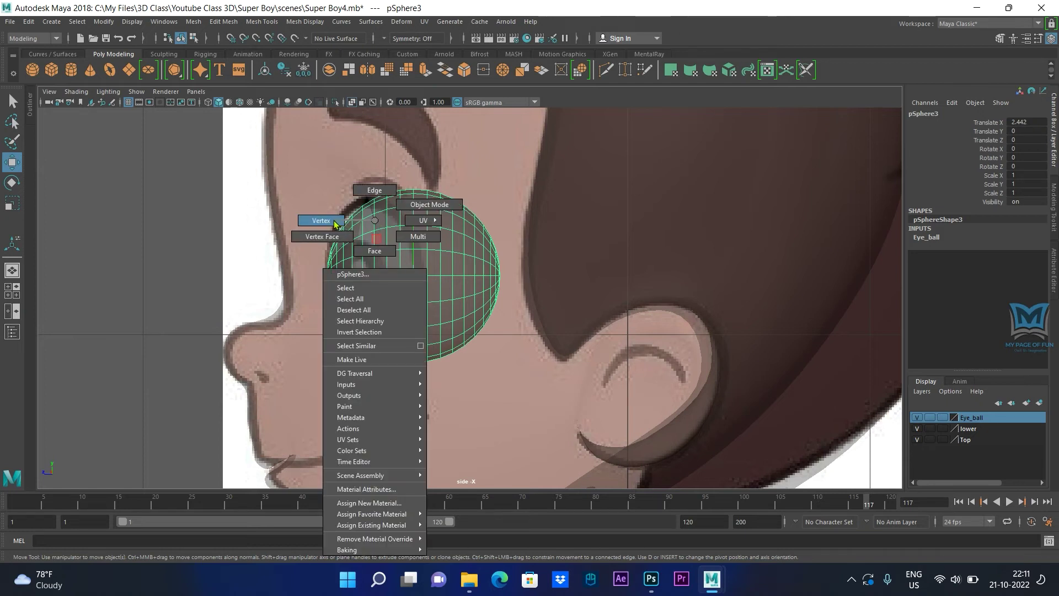
right_drag(335, 225, 327, 221)
drag(301, 226, 342, 347)
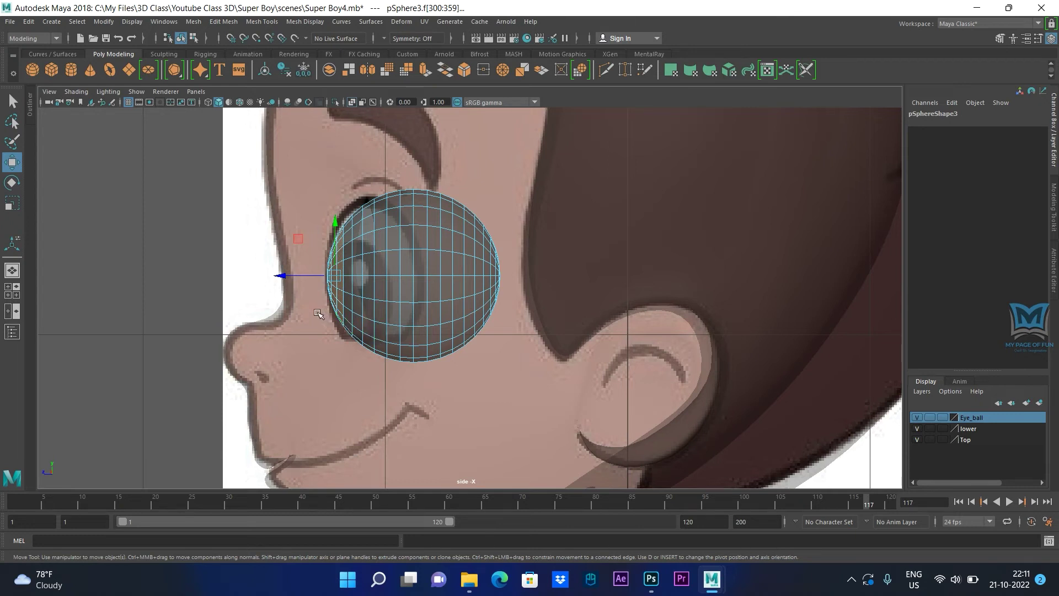
- Pull the selected front faces slightly forward along Z, to about 1.22, so the eyeball's front bulges
scroll(317, 312, up, 2)
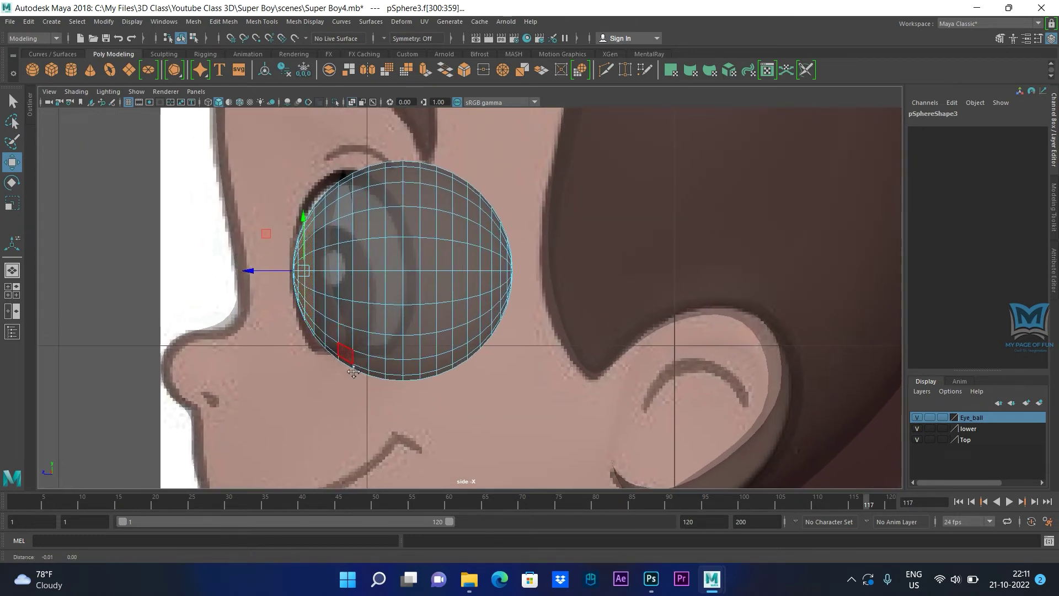
scroll(321, 338, up, 2)
drag(285, 298, 296, 299)
key(ctrl+z)
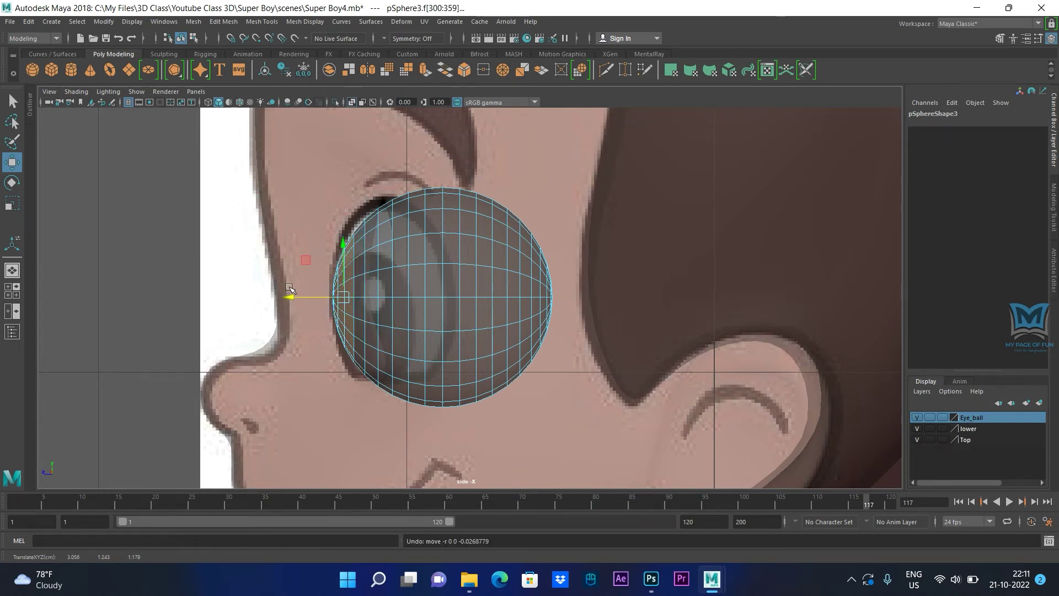
drag(293, 298, 287, 299)
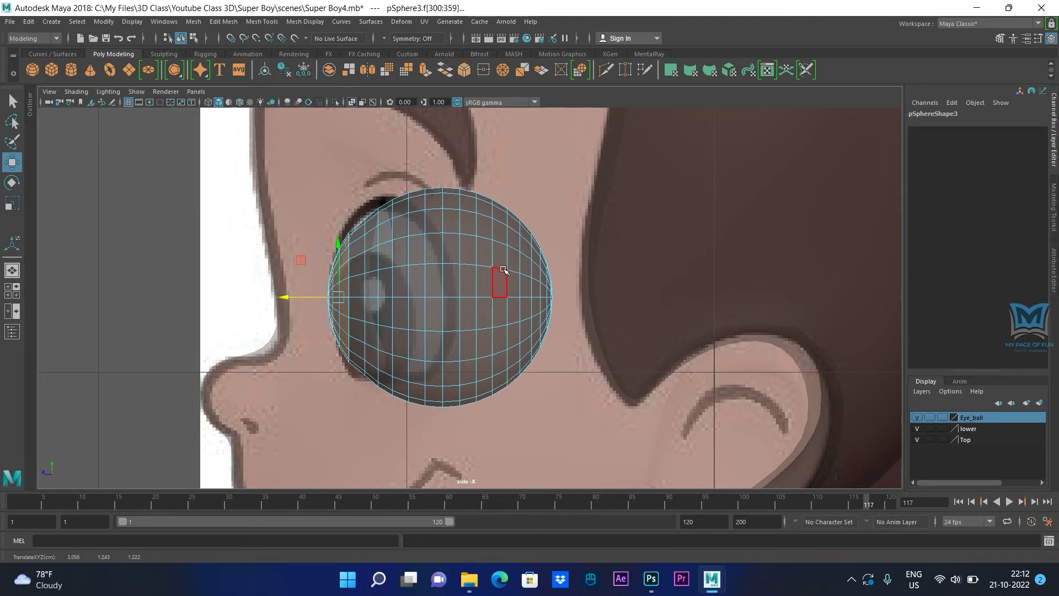
- Back in the perspective view, return the duplicated eyeball to object mode and assign it a new Blinn material
key(space)
key(space)
alt+drag(516, 308, 487, 268)
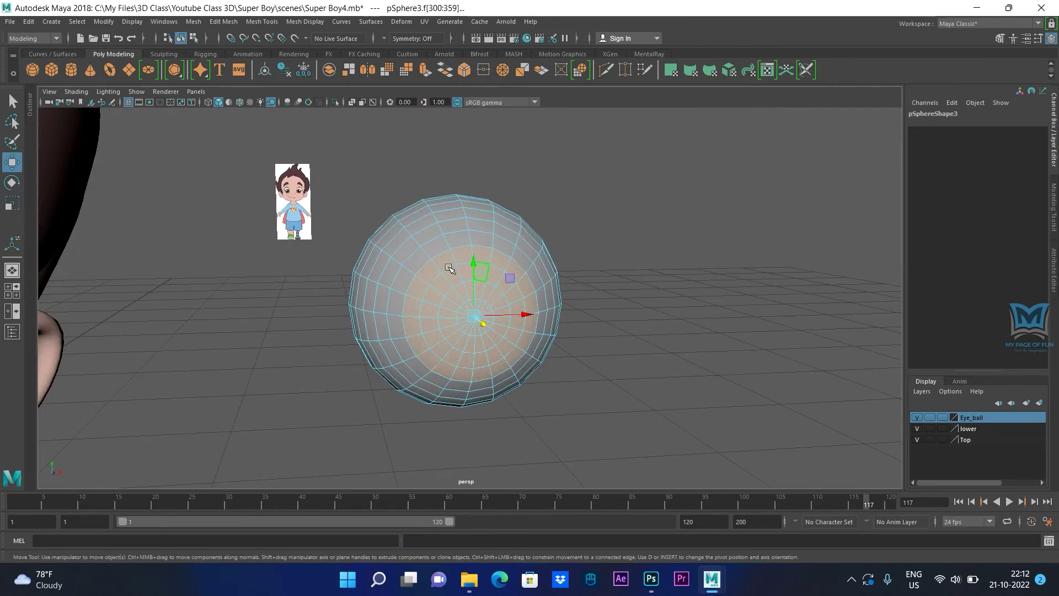
alt+drag(496, 343, 460, 337)
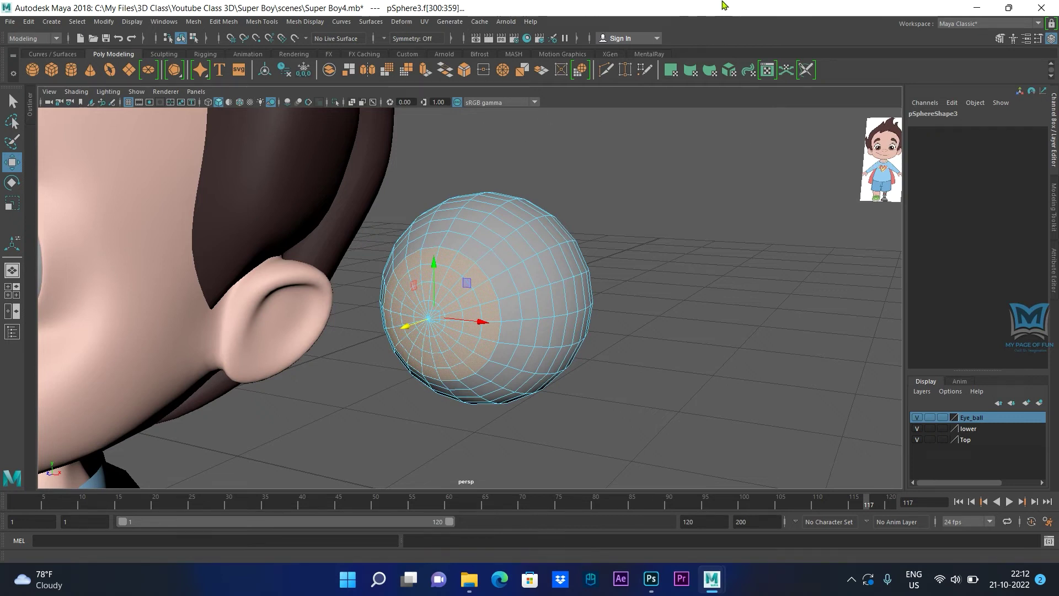
alt+drag(532, 331, 631, 355)
click(630, 355)
alt+drag(600, 300, 554, 260)
right_drag(554, 260, 554, 523)
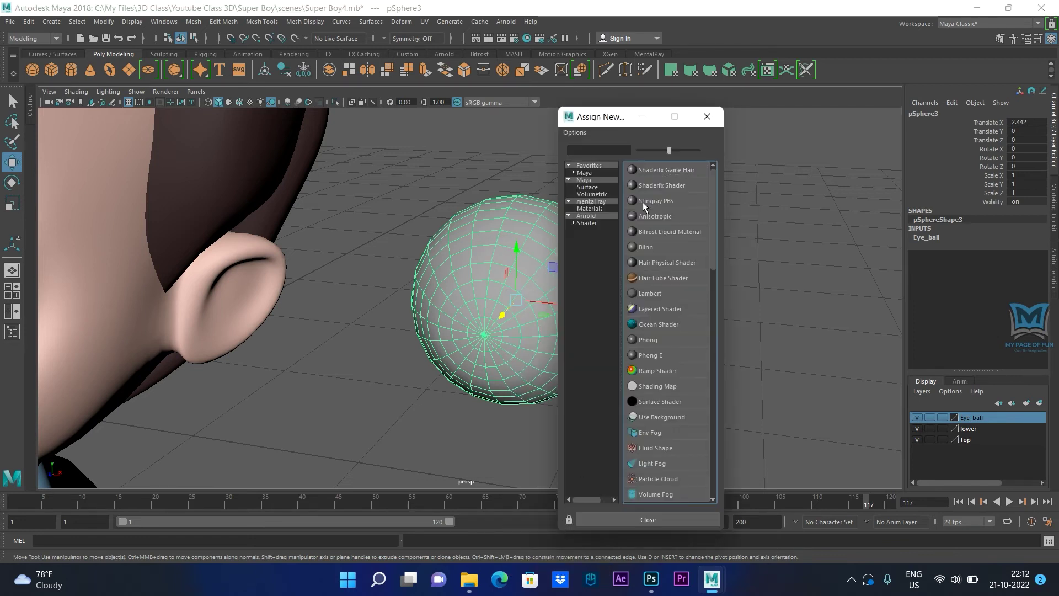
click(647, 247)
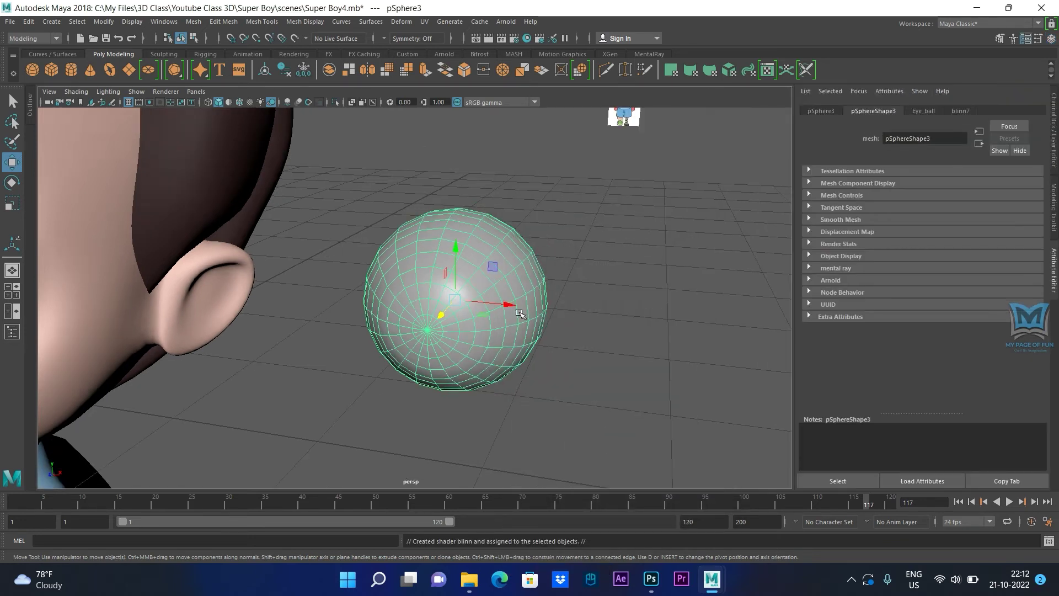
- Rename the new Blinn material to Eye_White_Blinn and set its color to full white
click(960, 112)
click(911, 141)
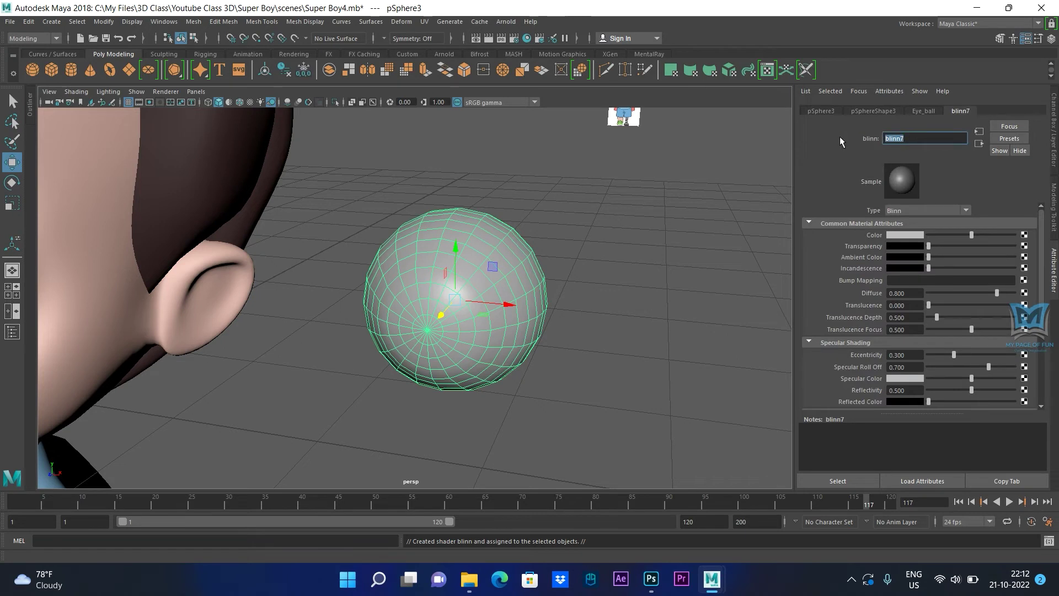
text(Eye_White_B)
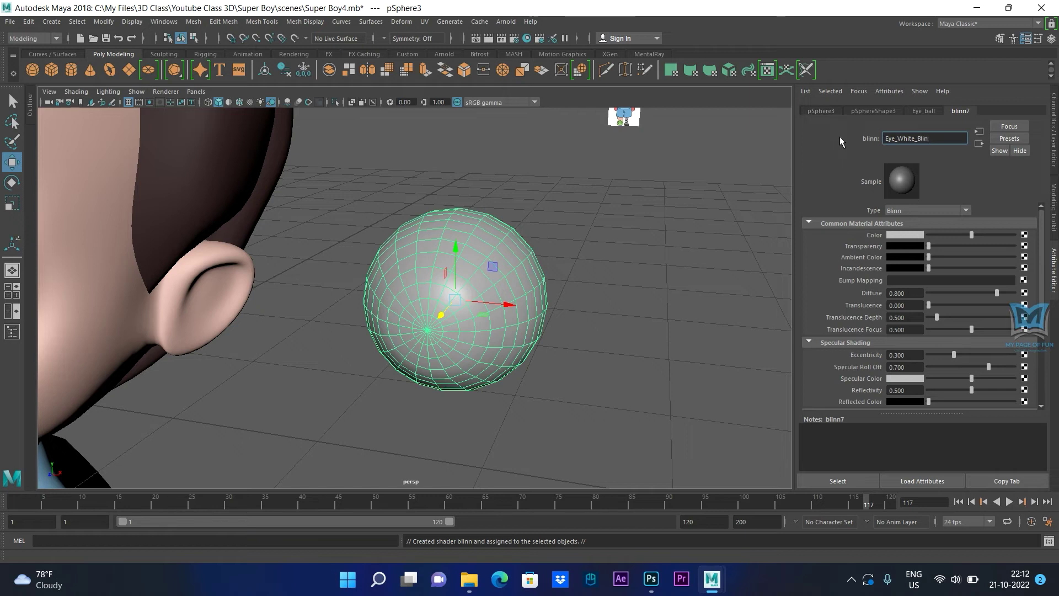
key(Return)
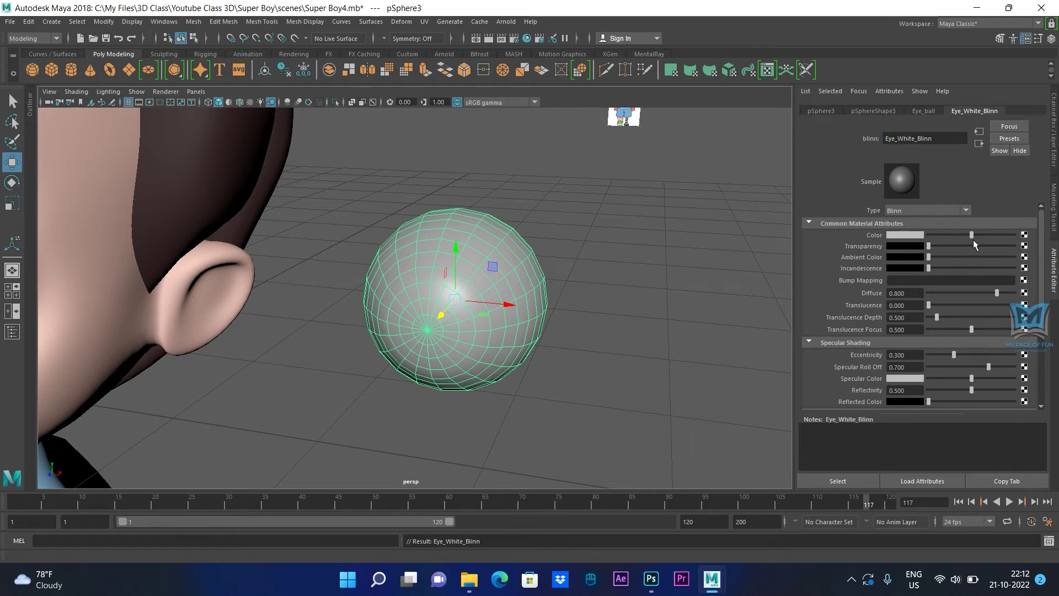
drag(973, 237, 1018, 244)
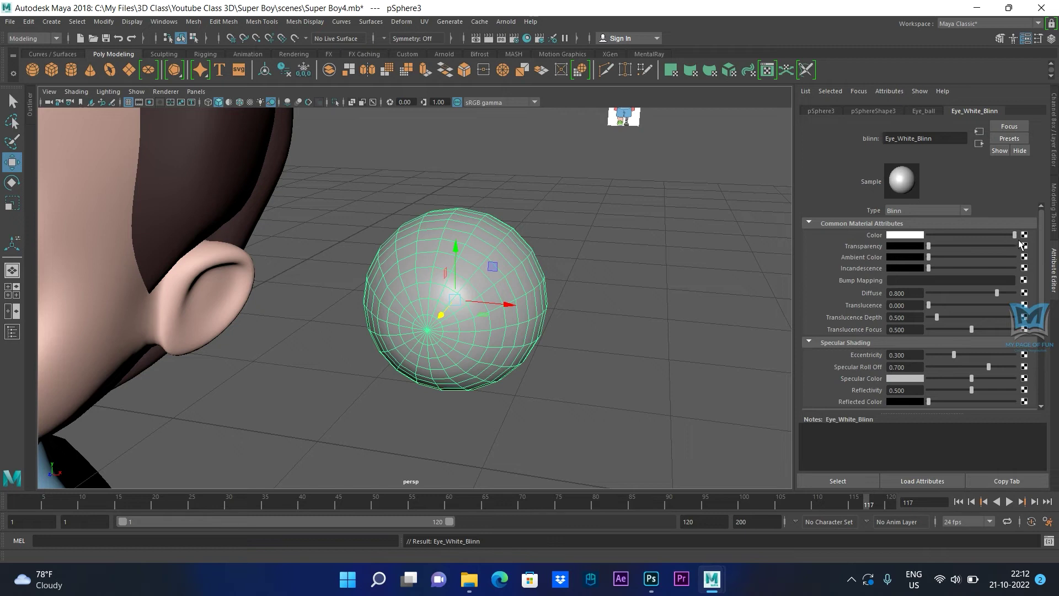
- Inspect the white duplicated eyeball from several angles beside the head, both selected and deselected
alt+drag(595, 333, 526, 340)
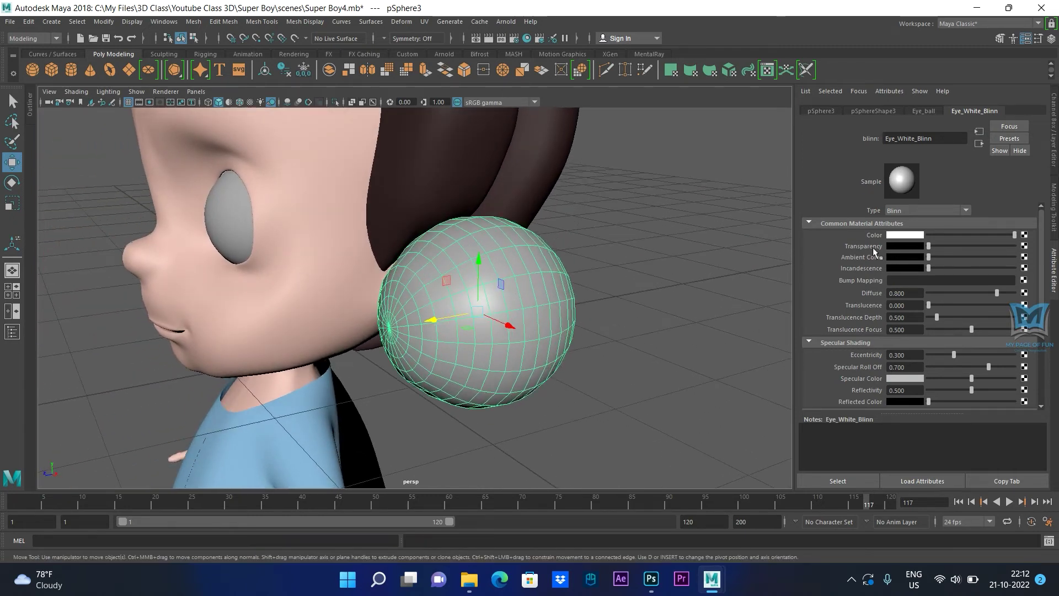
alt+drag(635, 358, 550, 348)
click(549, 349)
alt+drag(617, 350, 530, 348)
mouse_move(468, 298)
alt+mouse_down()
mouse_move(524, 309)
mouse_move(480, 286)
alt+mouse_up()
alt+drag(465, 337, 486, 321)
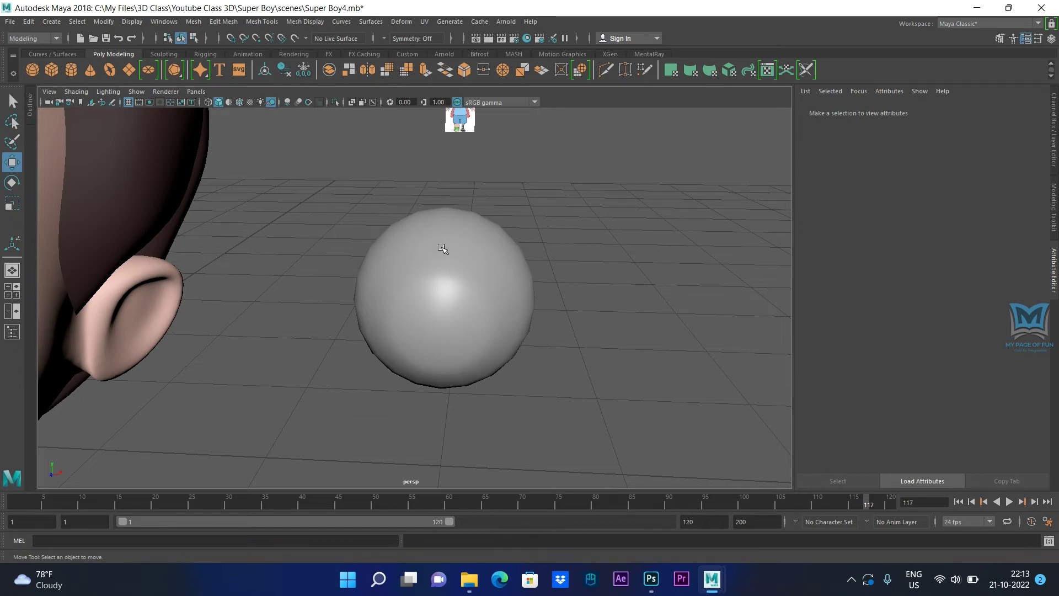
click(408, 226)
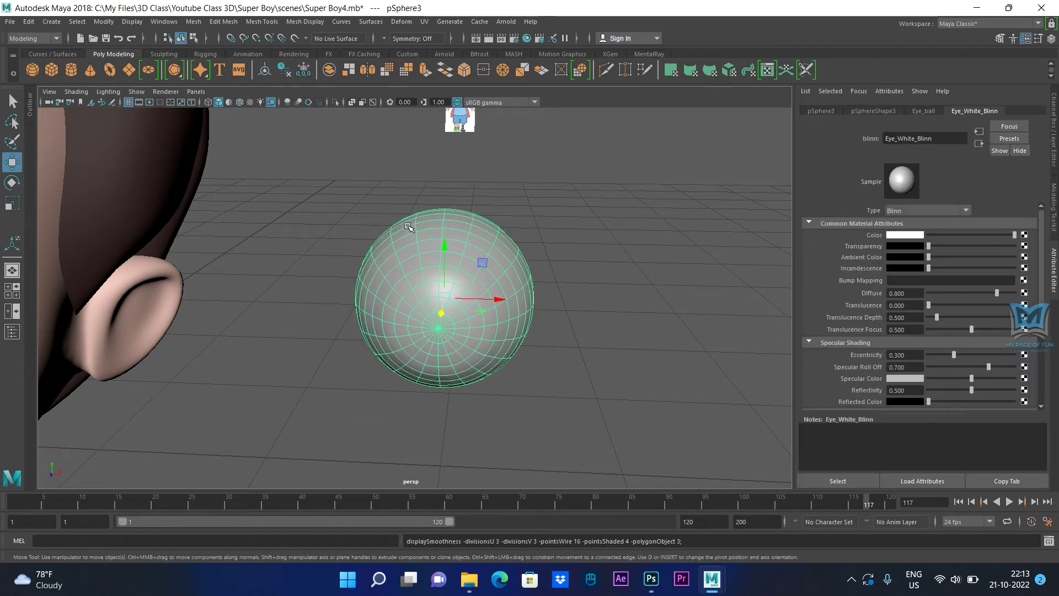
click(655, 285)
alt+drag(565, 378, 492, 373)
click(547, 346)
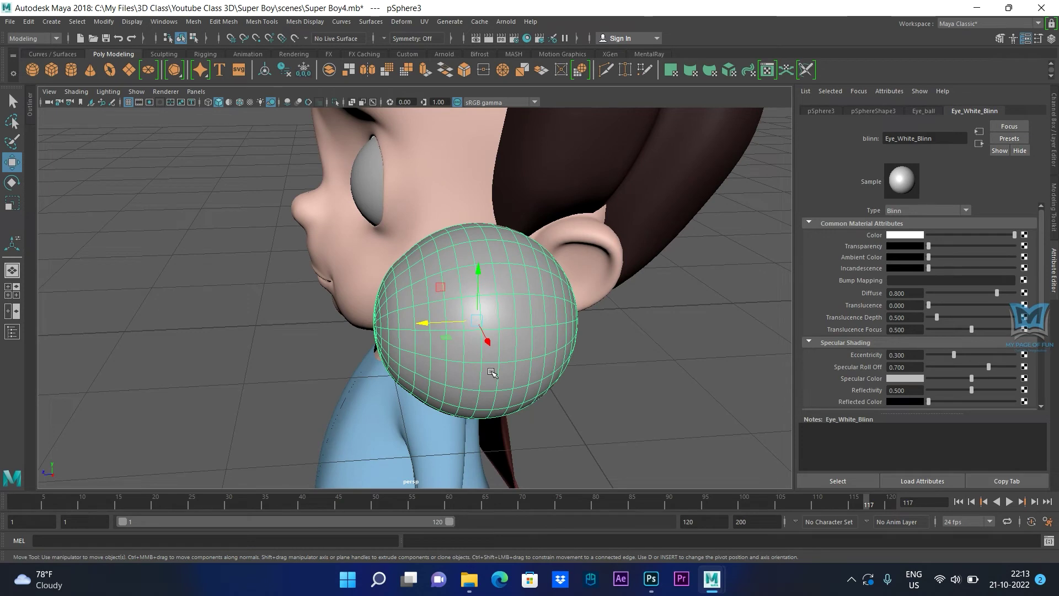
- In the side view, switch the eyeball to face selection and select its front cap over the reference image's eye
alt+drag(479, 332, 387, 337)
key(space)
- Back in the perspective view, assign a new Blinn material to the eyeball's selected front faces
key(space)
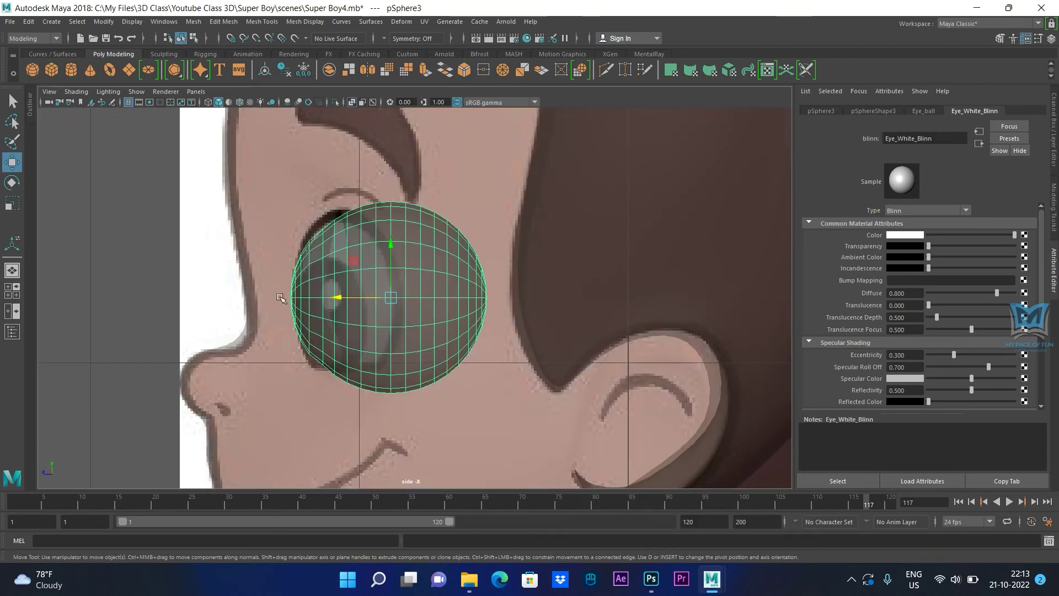
right_drag(307, 255, 306, 289)
drag(271, 224, 307, 359)
key(space)
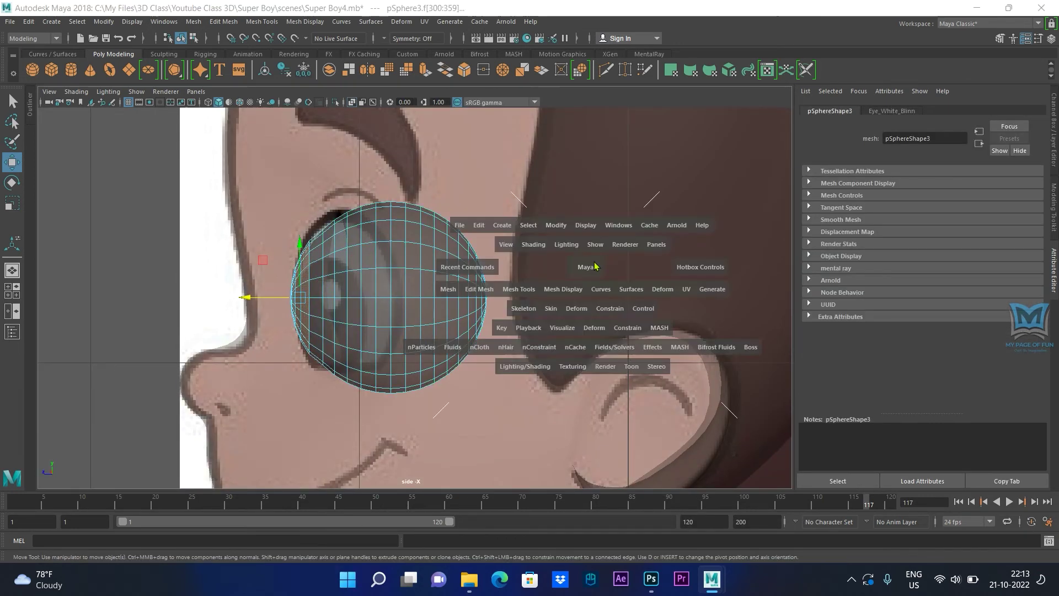
key(space)
key(f)
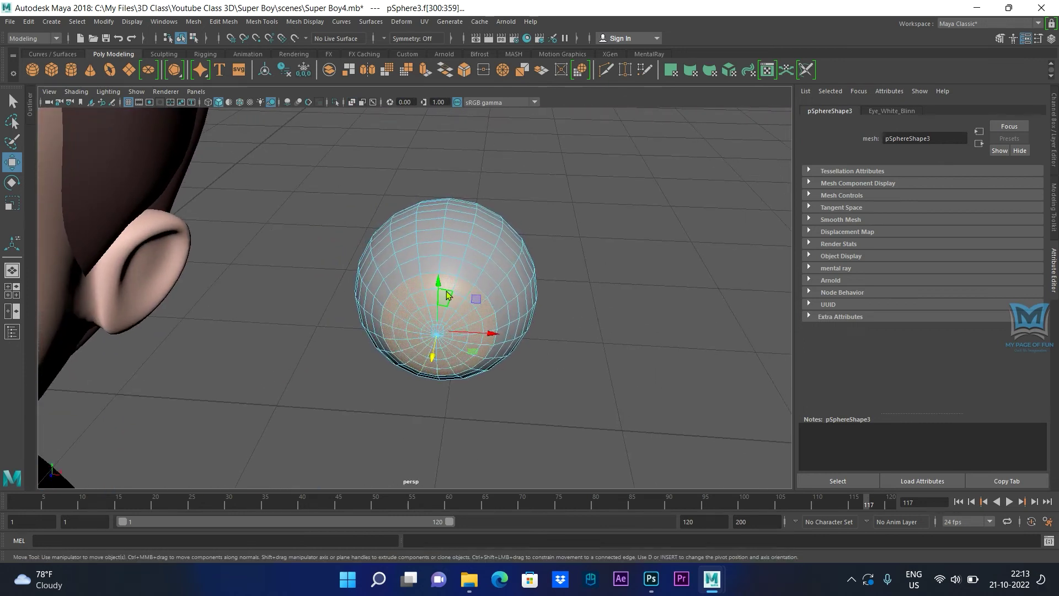
right_click(446, 255)
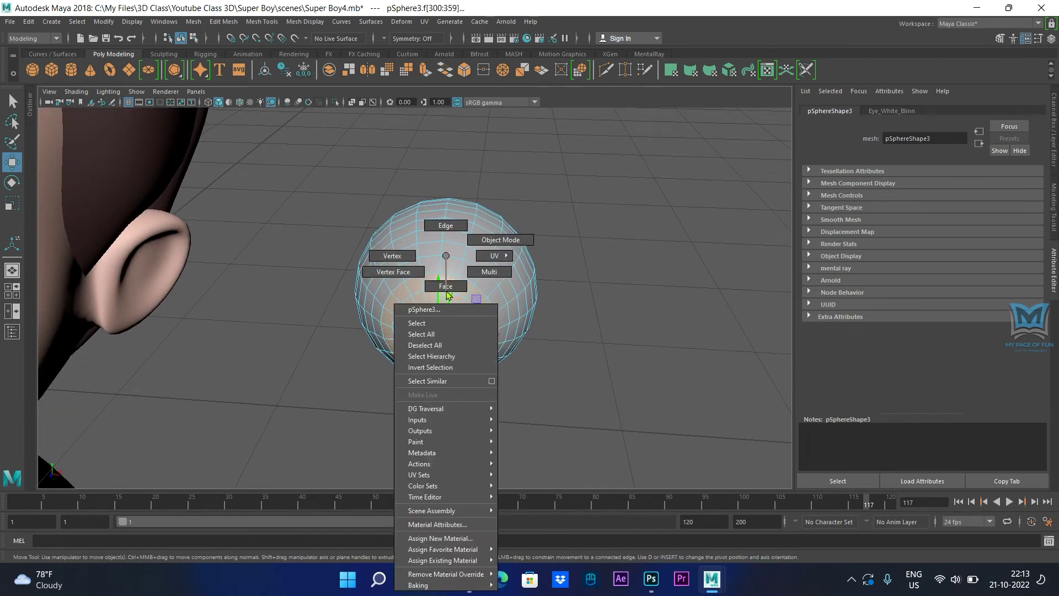
click(436, 538)
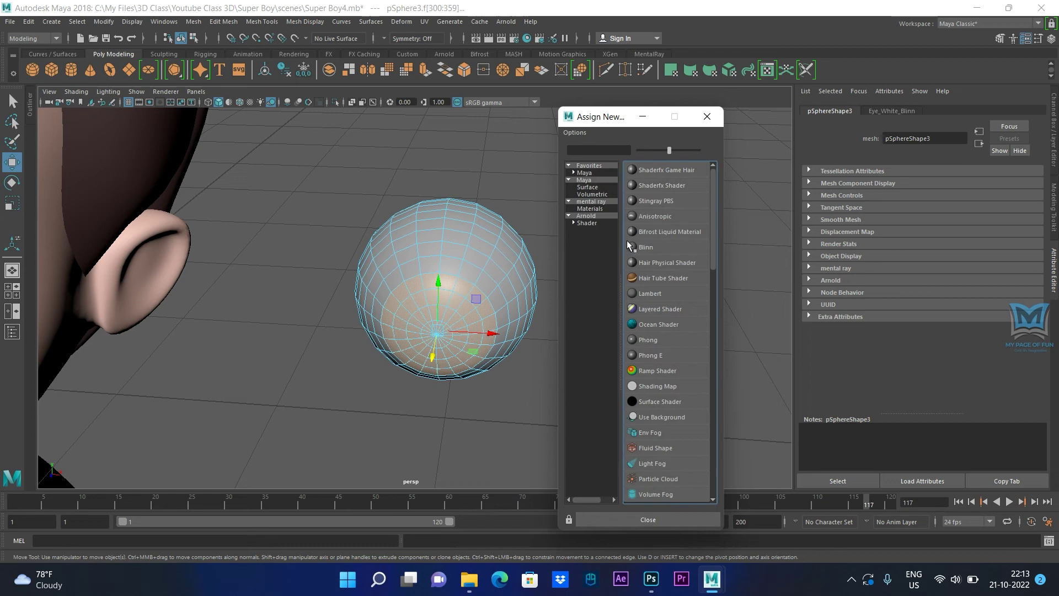
click(644, 247)
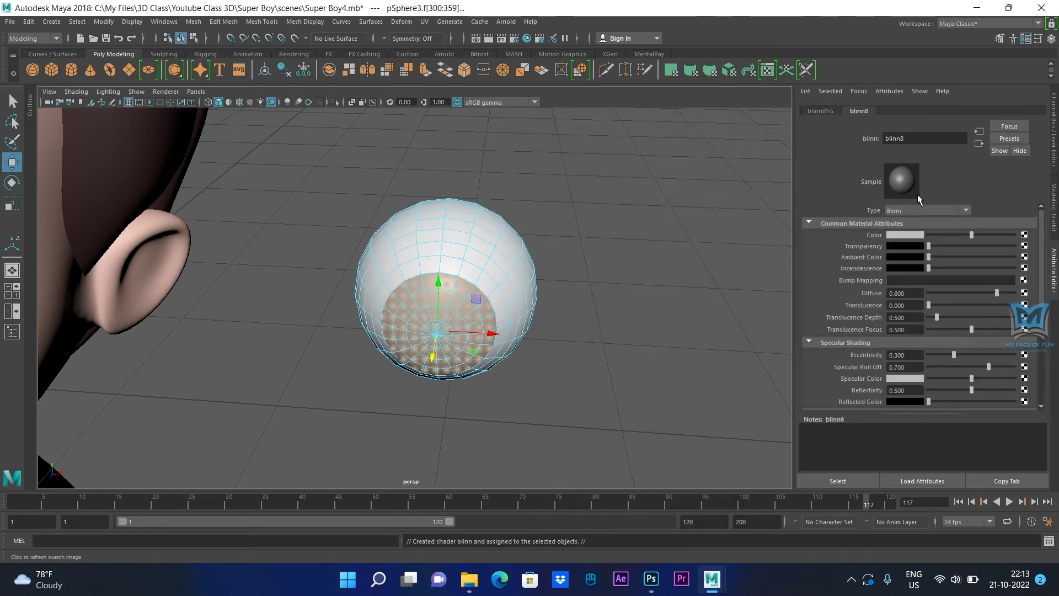
- Rename the front faces' new Blinn material to Pubis
drag(909, 139, 874, 136)
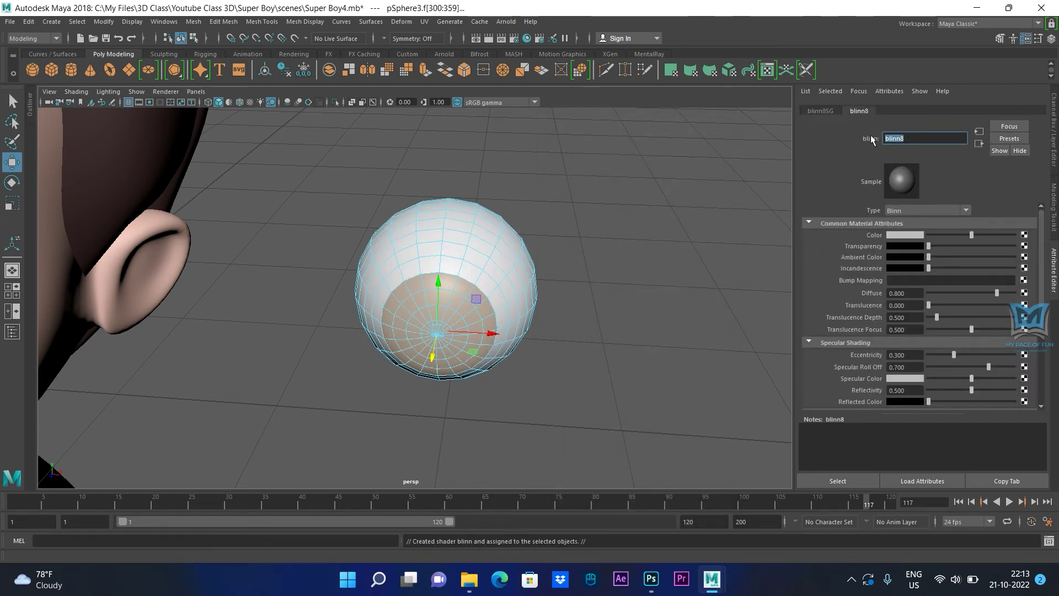
text(Pubis)
key(Return)
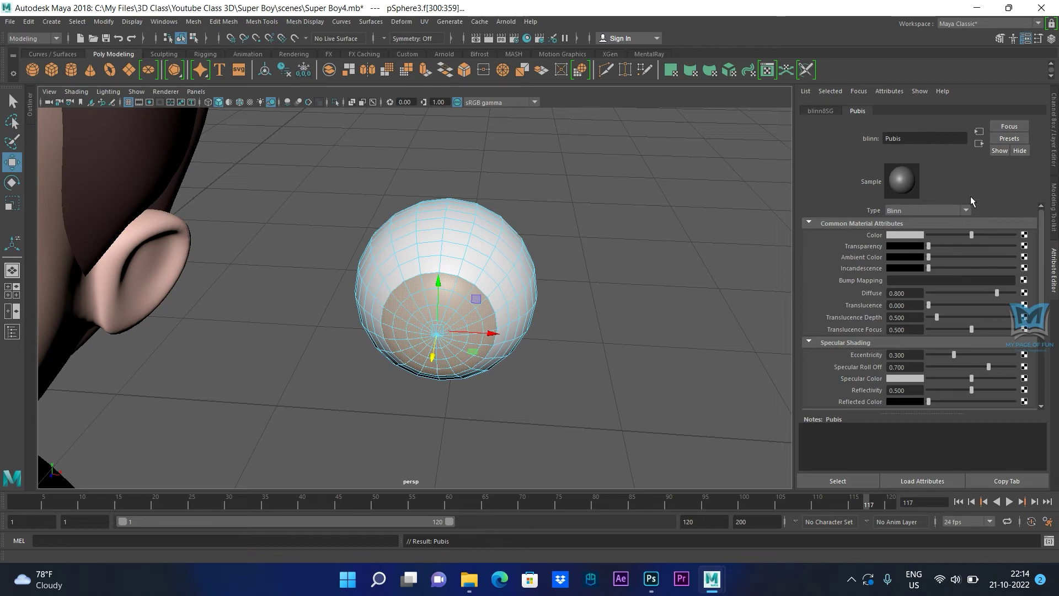
click(852, 580)
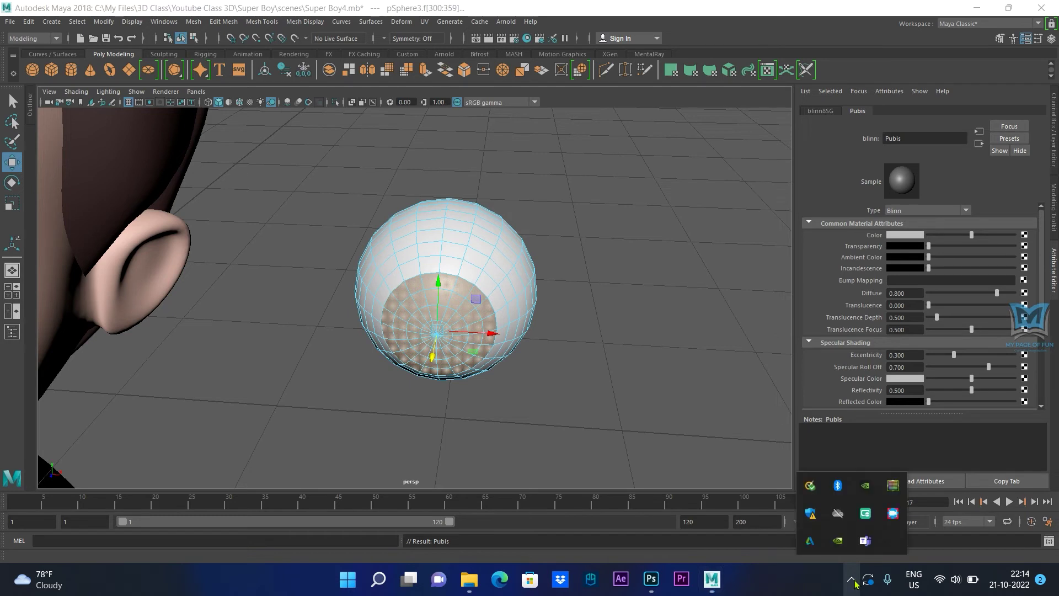
click(852, 580)
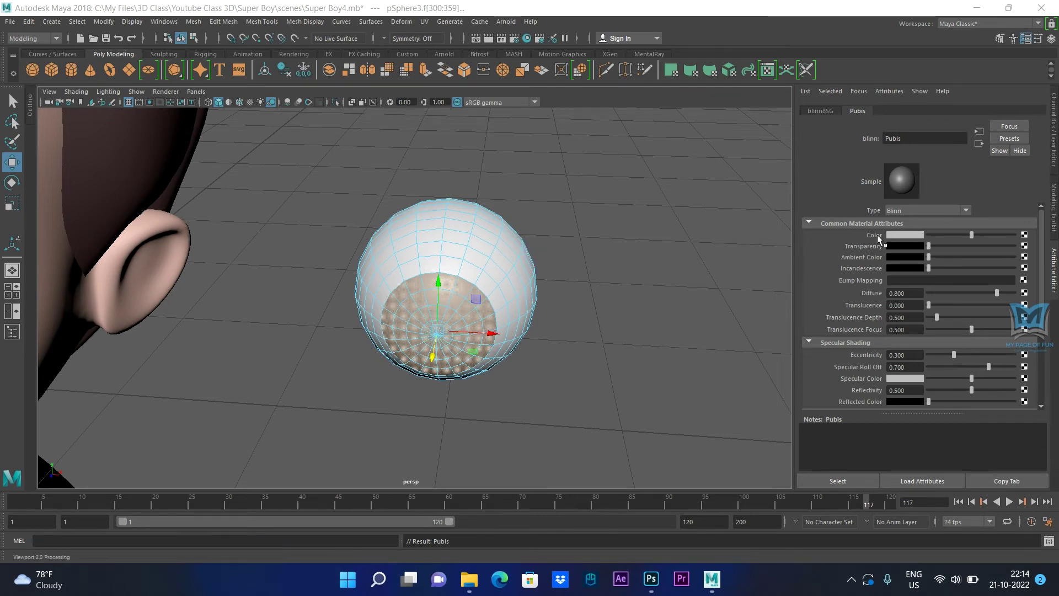
- Map a File texture to the Pubis material's color and browse for its image in the Super Boy project's sourceimages folder
click(1024, 235)
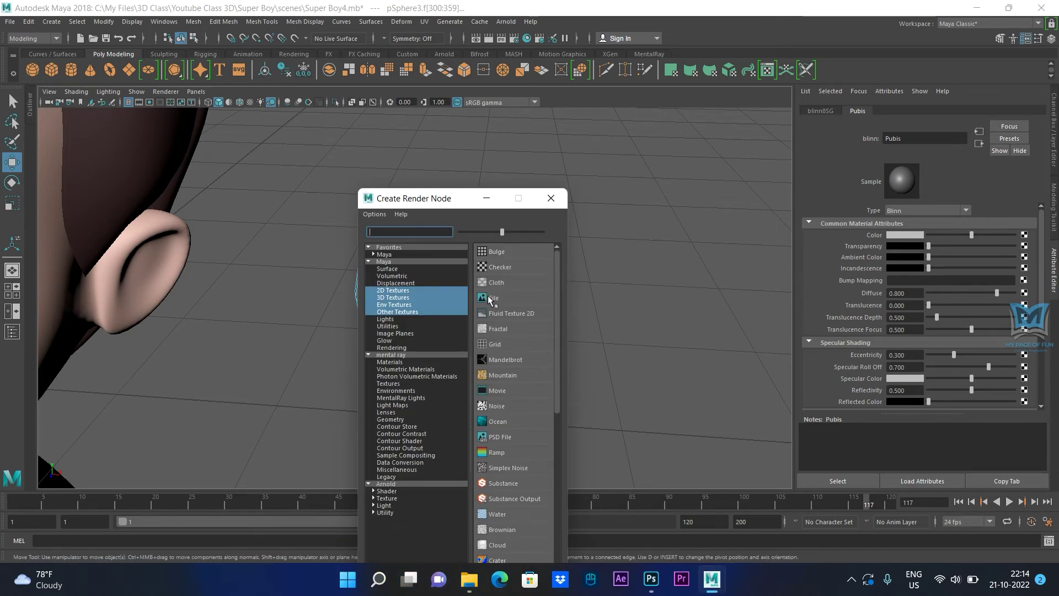
click(489, 297)
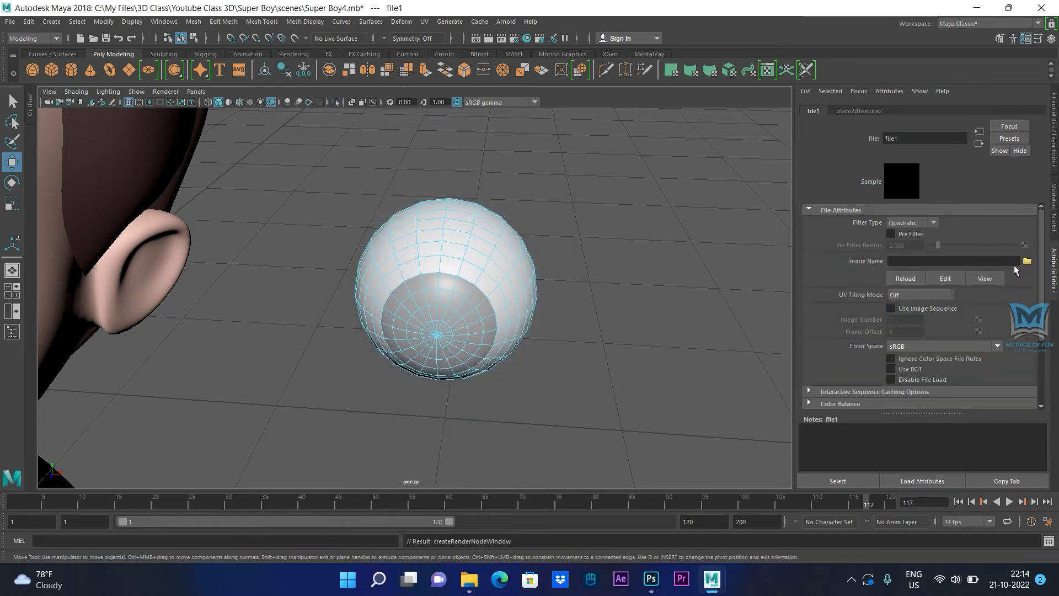
click(1027, 261)
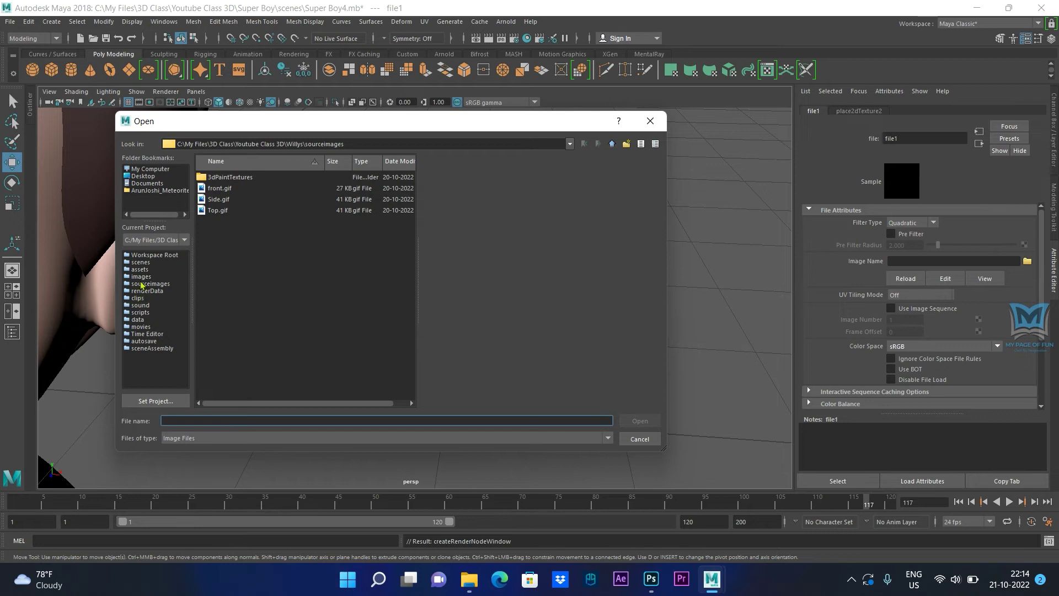
click(151, 171)
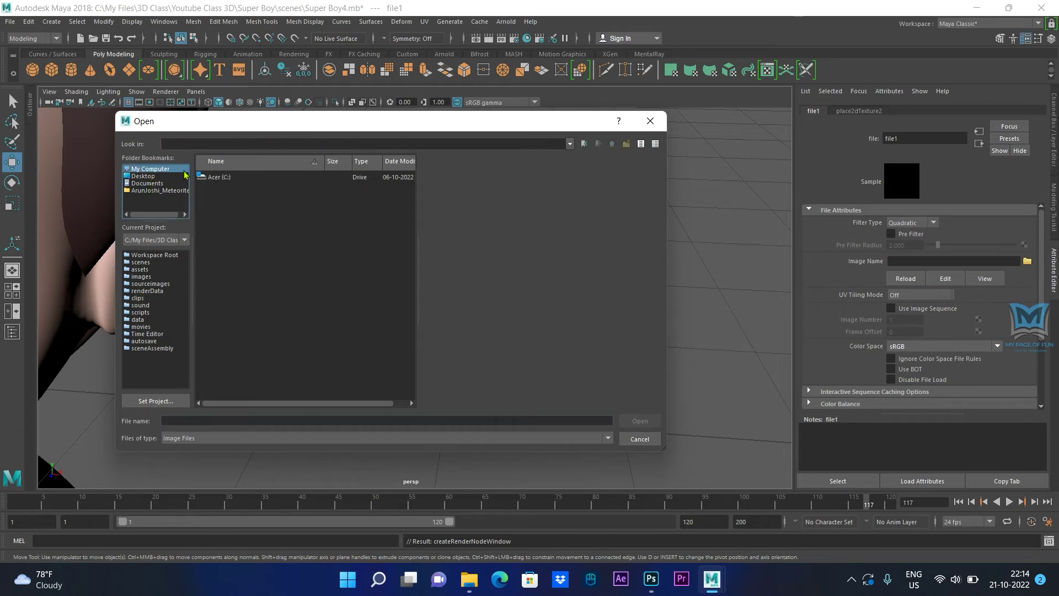
double_click(216, 178)
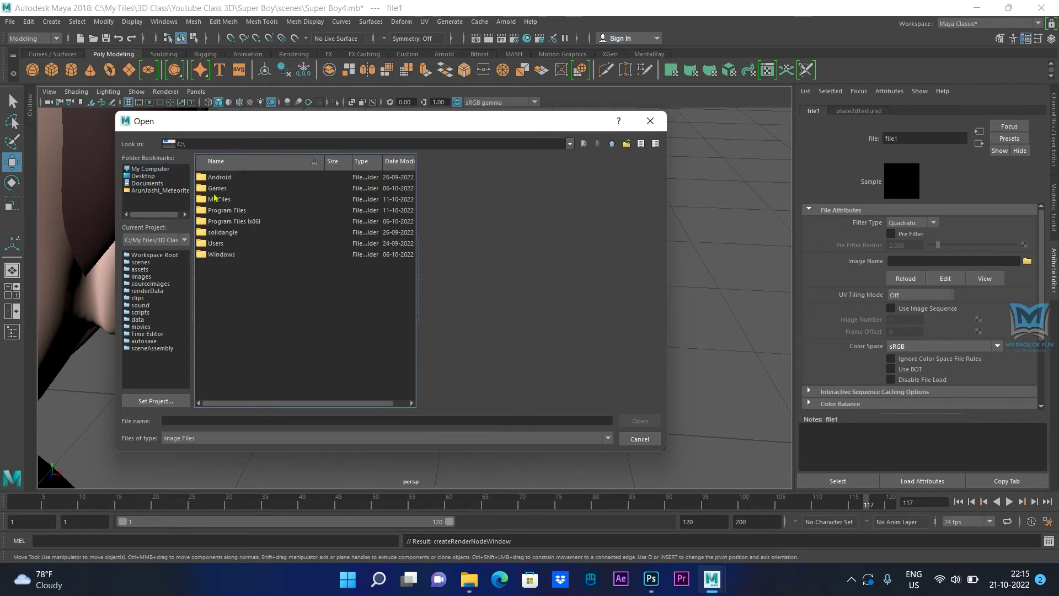
double_click(215, 198)
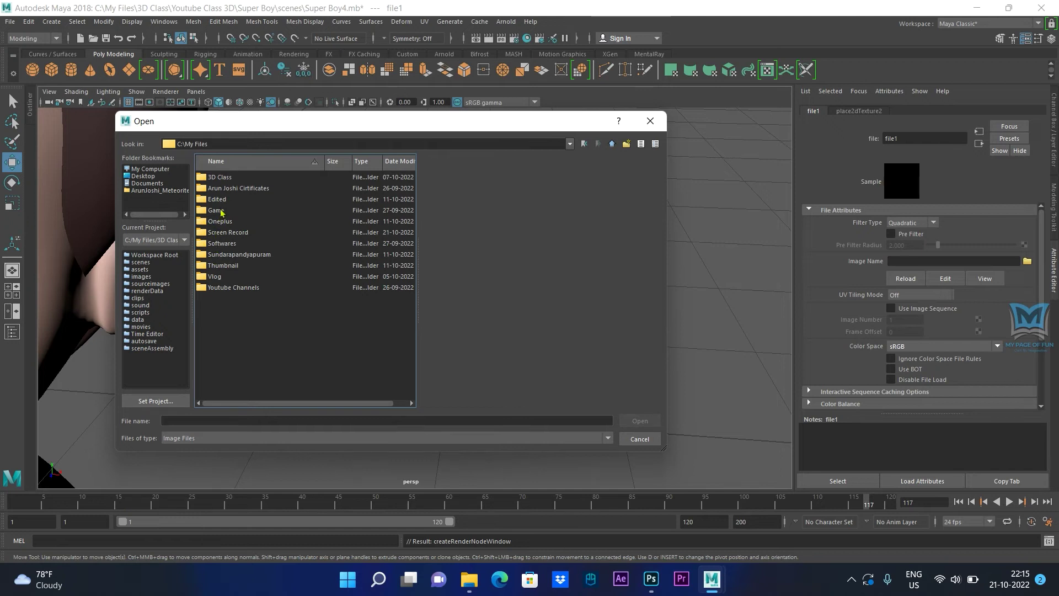
double_click(227, 177)
double_click(219, 200)
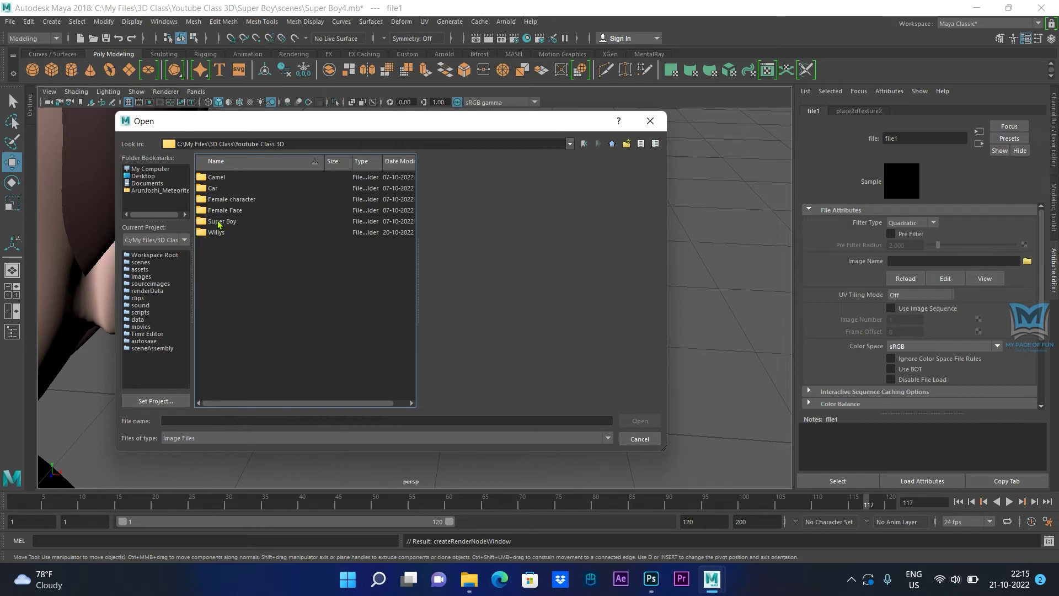
double_click(219, 222)
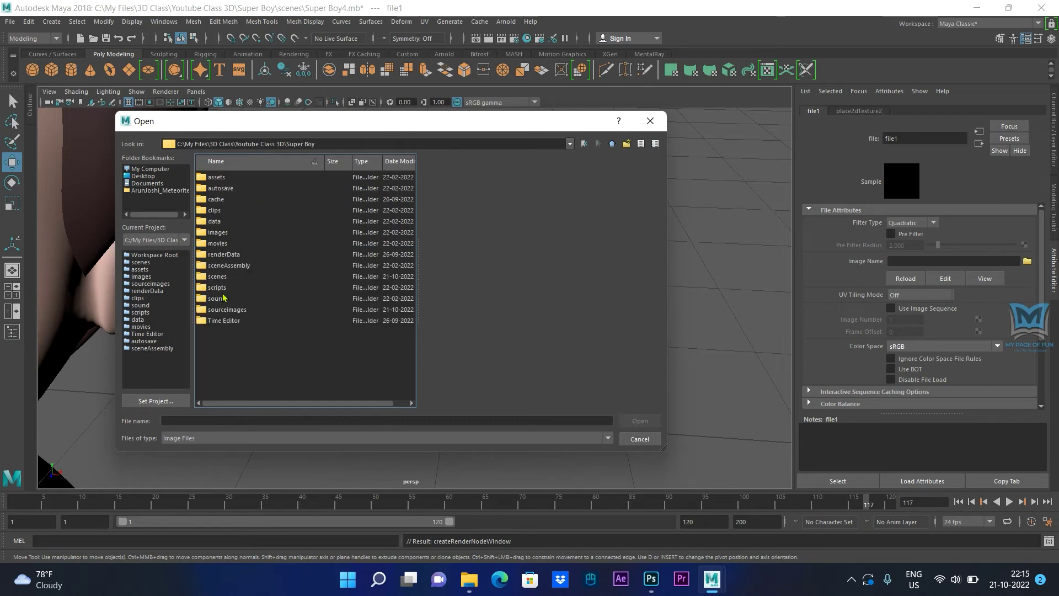
double_click(225, 311)
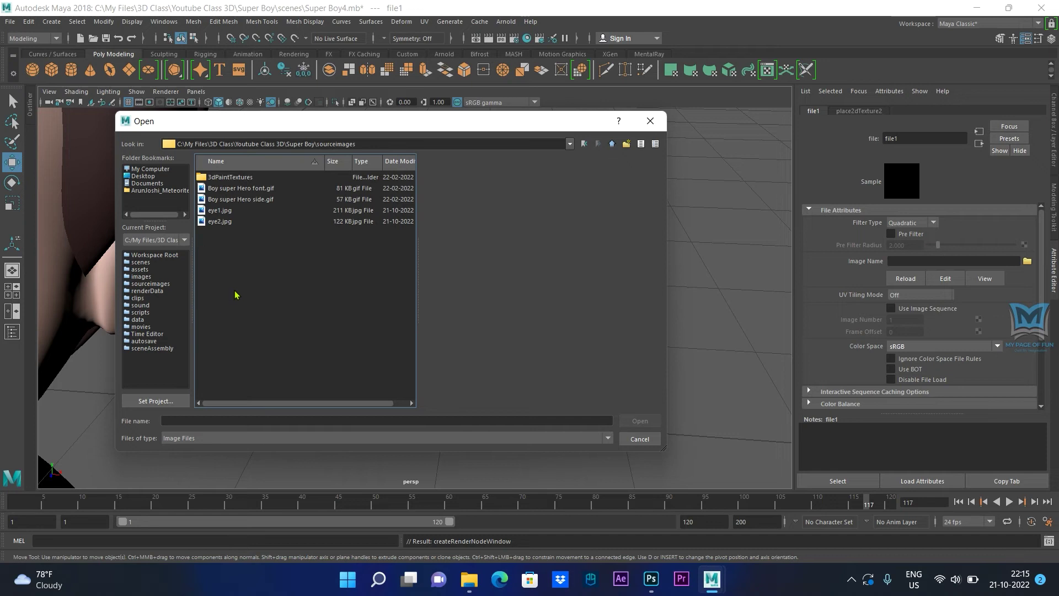
- Compare the eye1.jpg and eye2.jpg previews and load eye2.jpg as the texture image
right_click(236, 294)
click(224, 274)
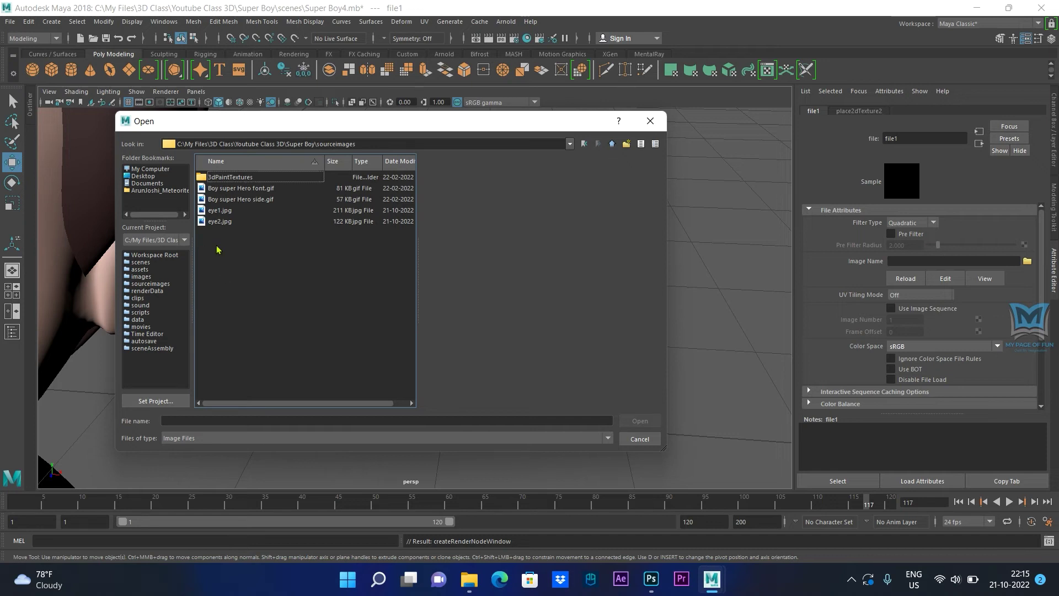
click(215, 211)
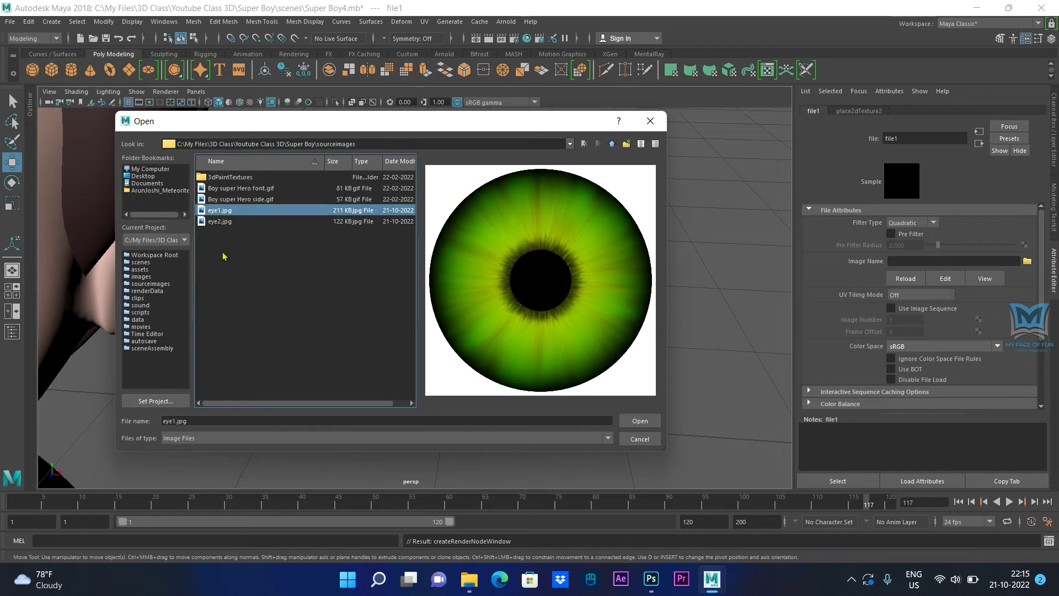
click(228, 222)
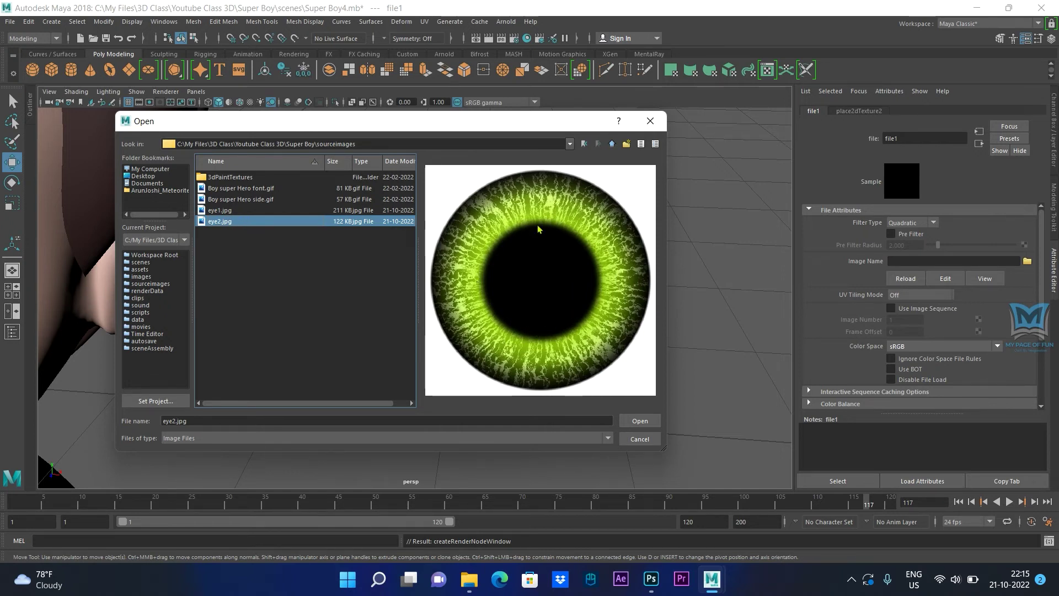
click(225, 211)
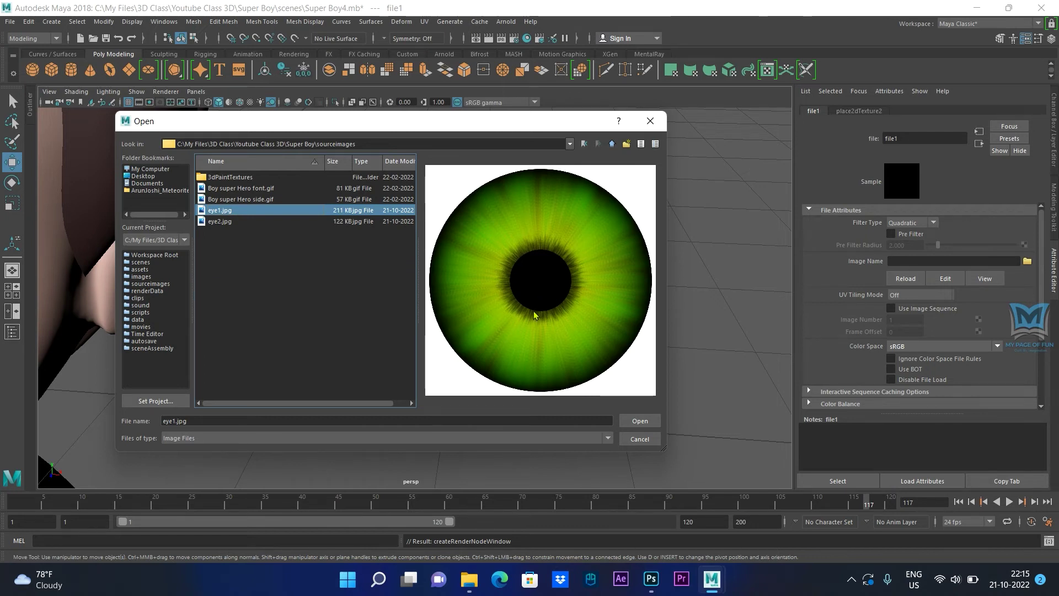
click(221, 223)
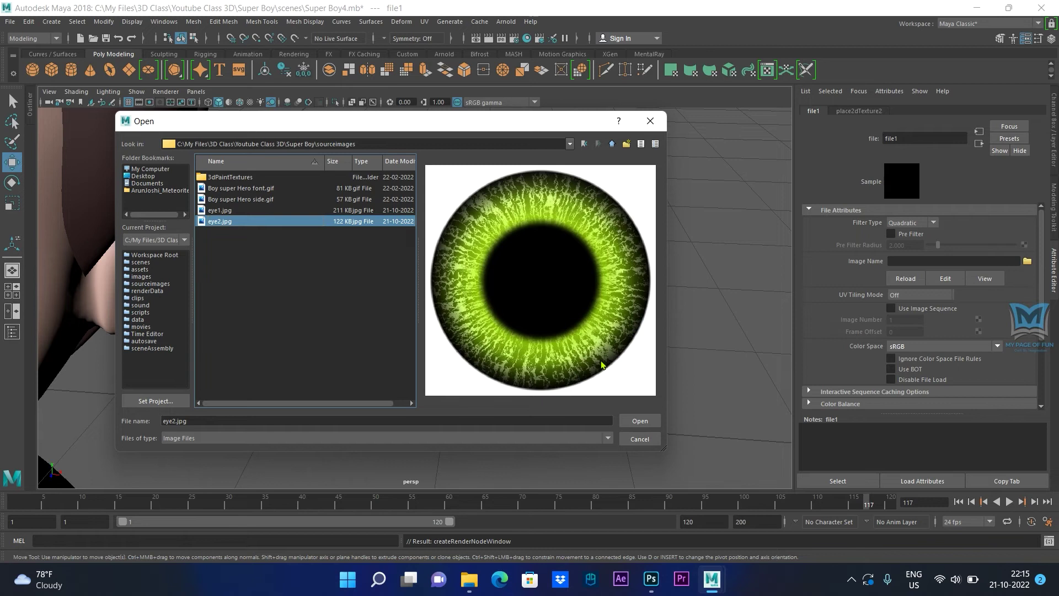
click(639, 421)
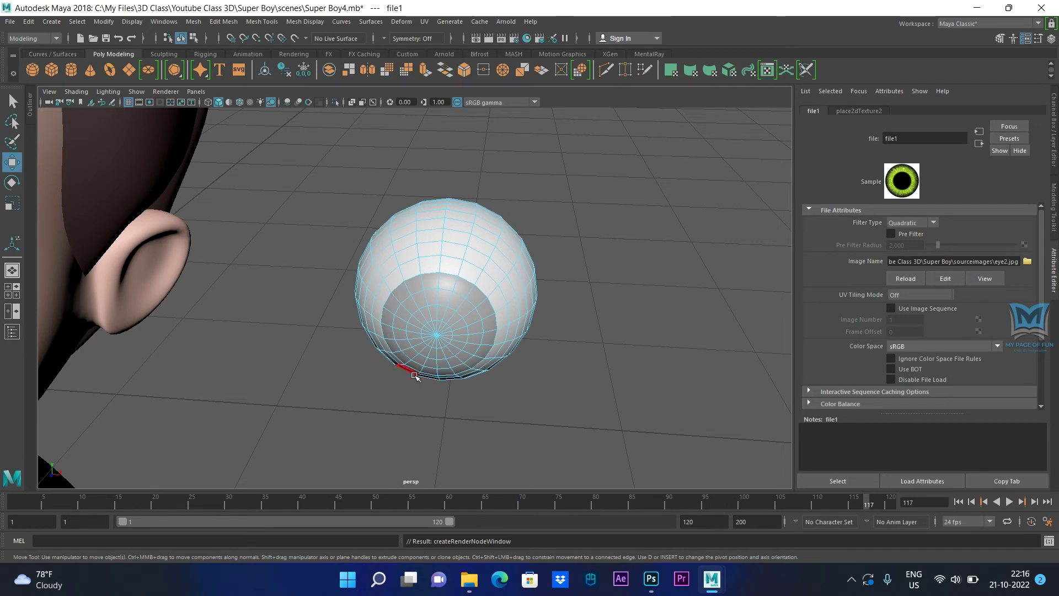
- Switch the perspective view to textured display so the iris image shows on the eyeball
key(4)
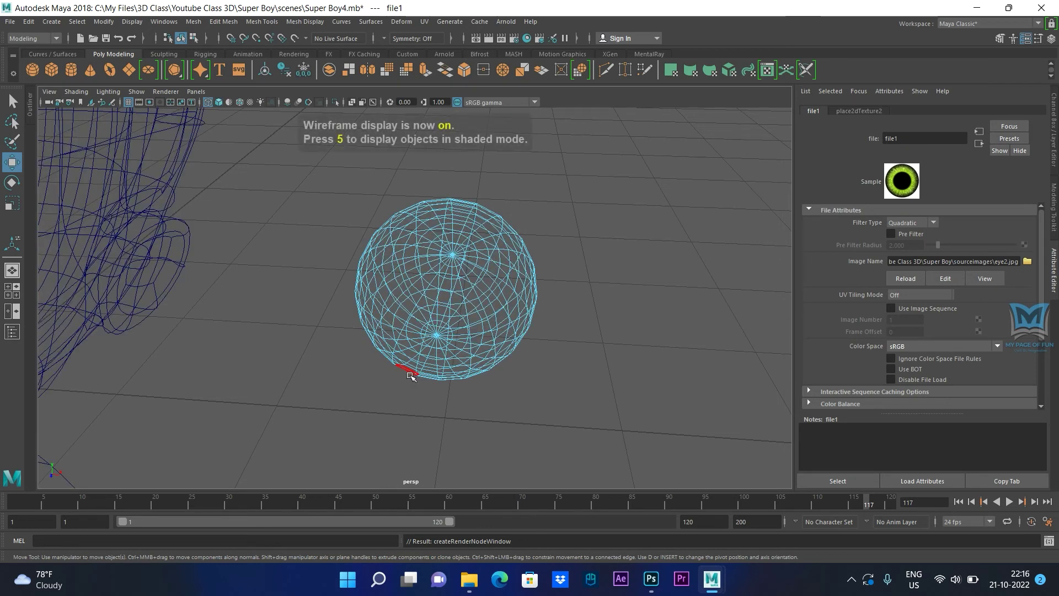
key(5)
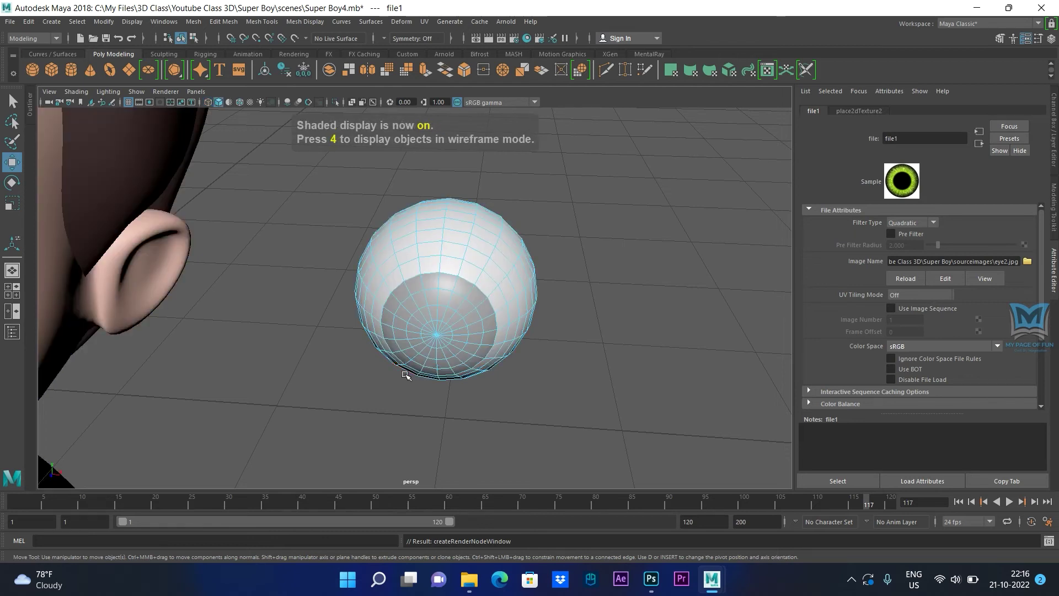
key(6)
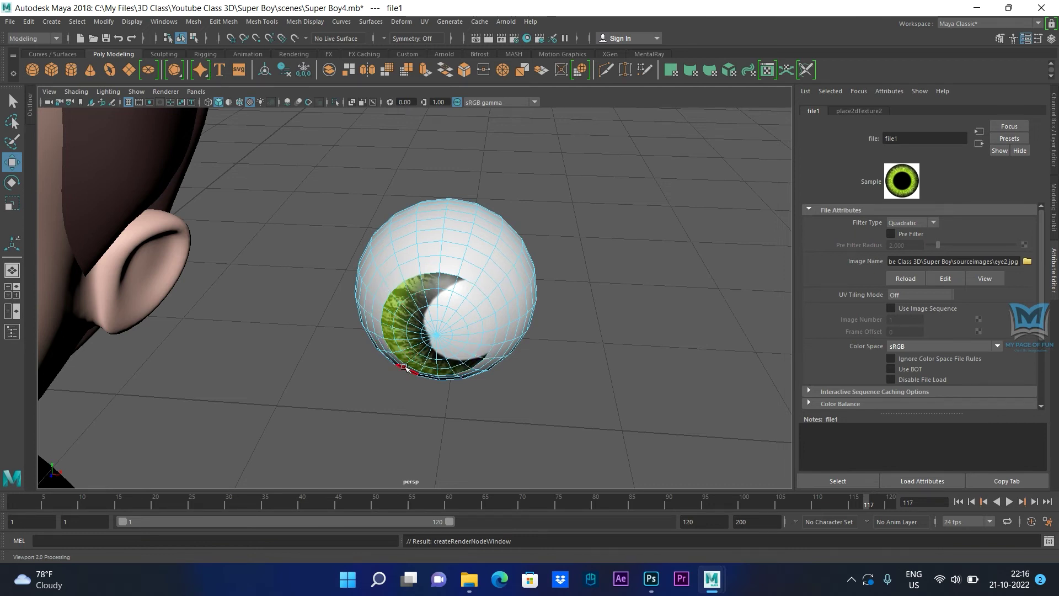
- Reselect the eyeball's front cap of textured faces in the side view and return to the front of the eyeball in perspective
alt+drag(489, 383, 373, 365)
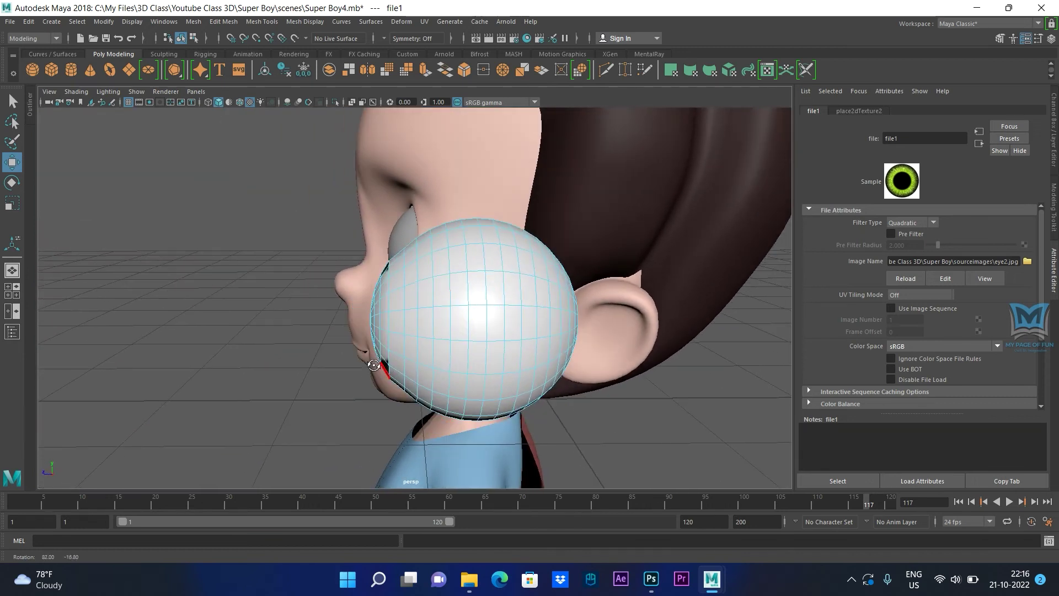
key(space)
key(space)
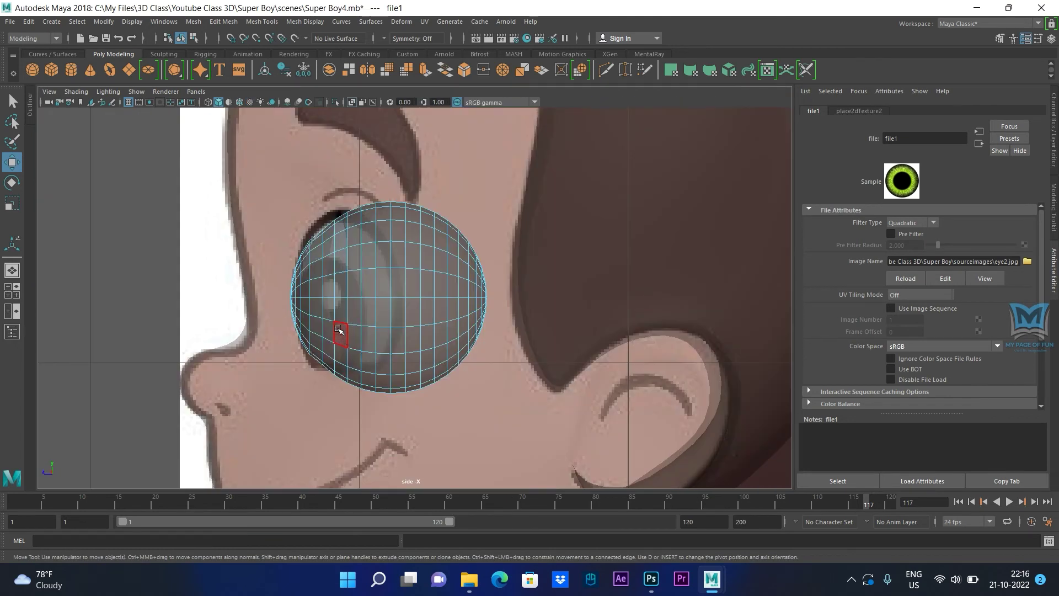
right_drag(302, 288, 302, 287)
drag(287, 222, 308, 368)
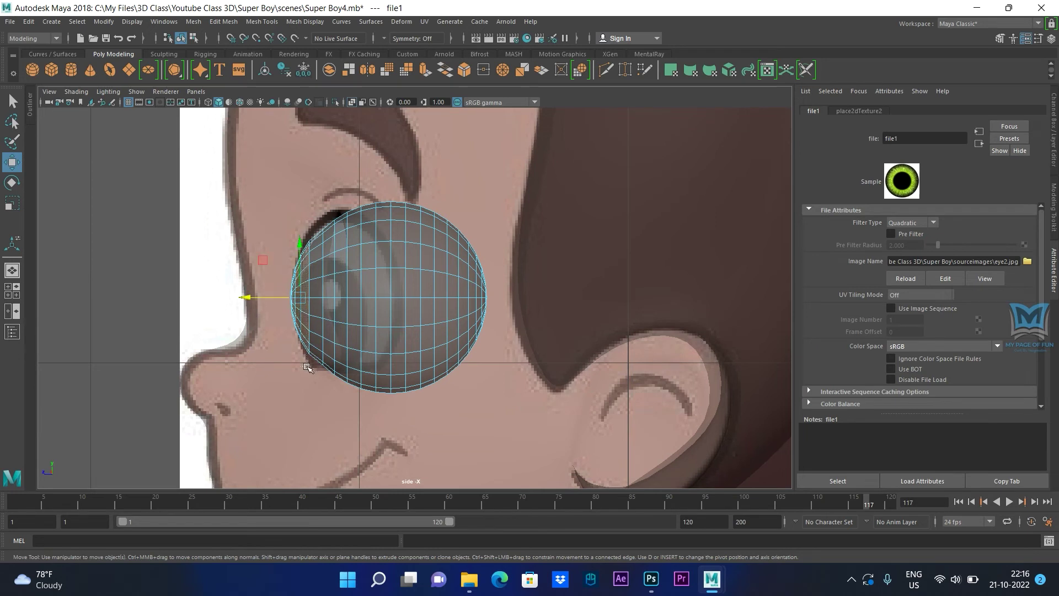
key(space)
key(space)
alt+drag(531, 275, 652, 307)
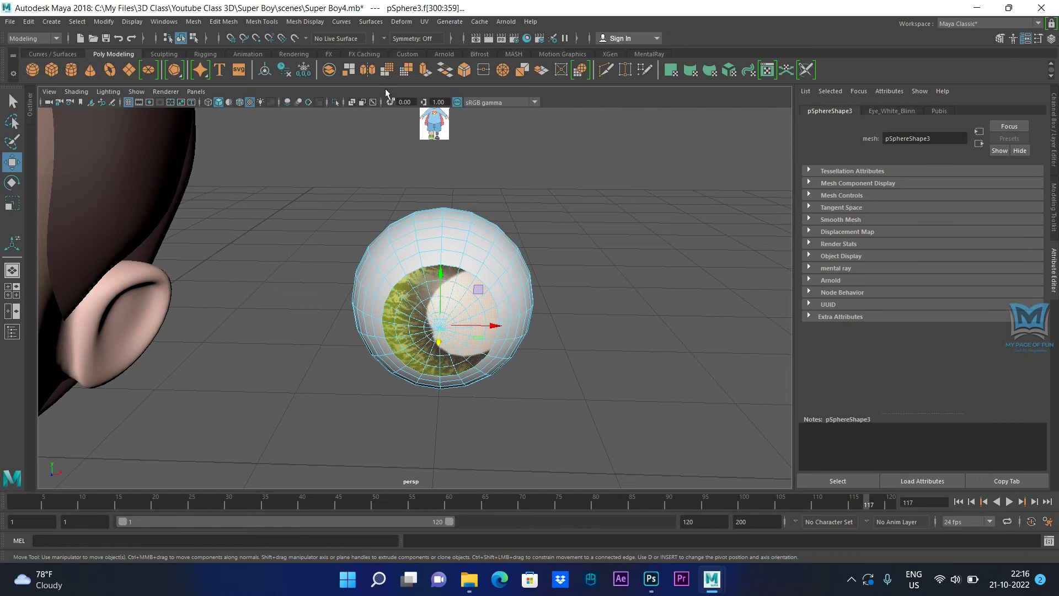
- Apply a planar UV projection fitted to Best plane on the eyeball's selected iris faces
click(424, 22)
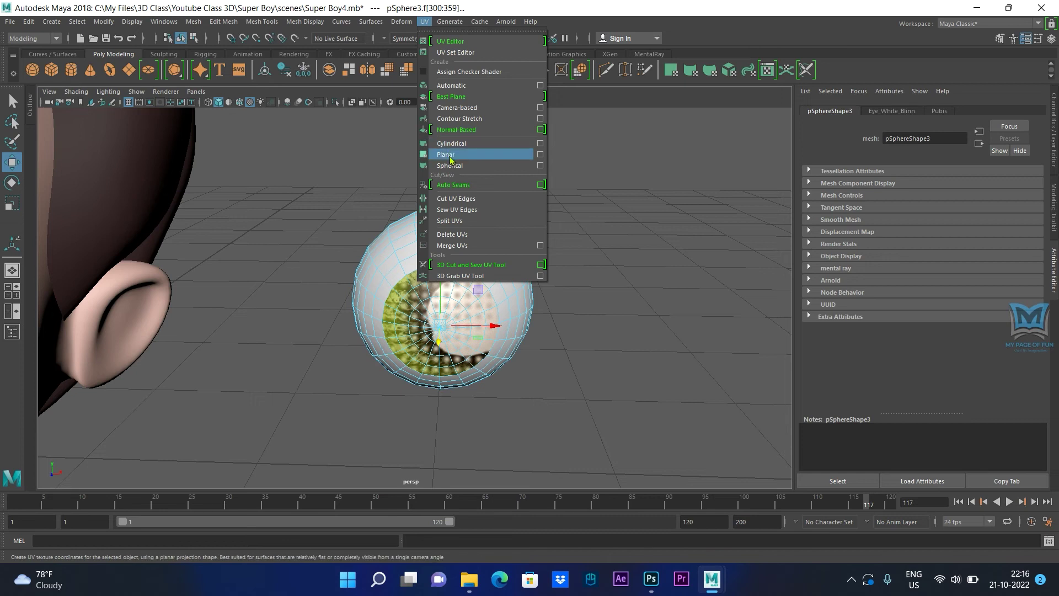
click(539, 154)
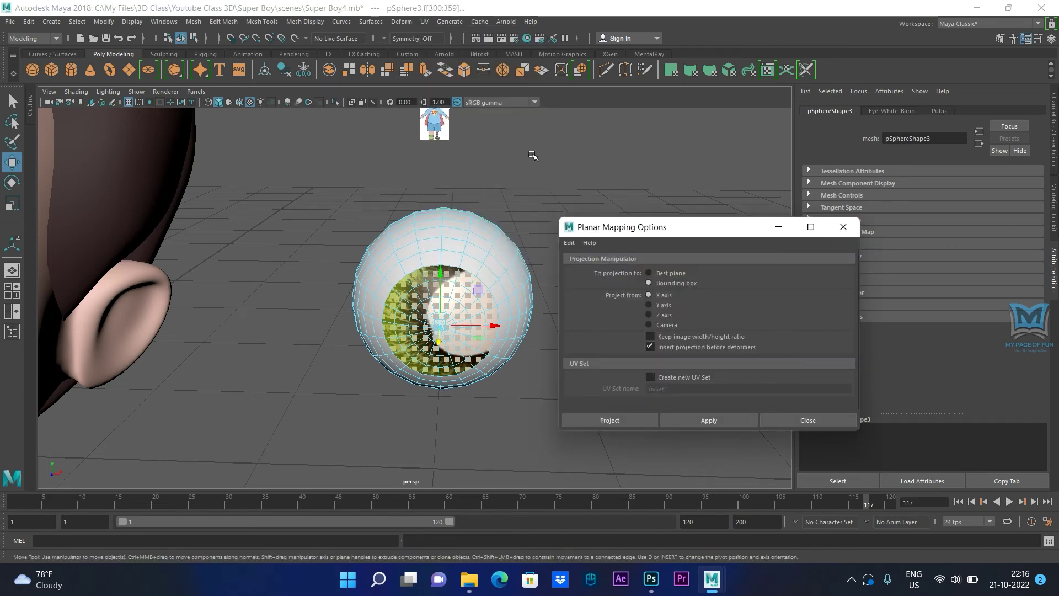
click(650, 272)
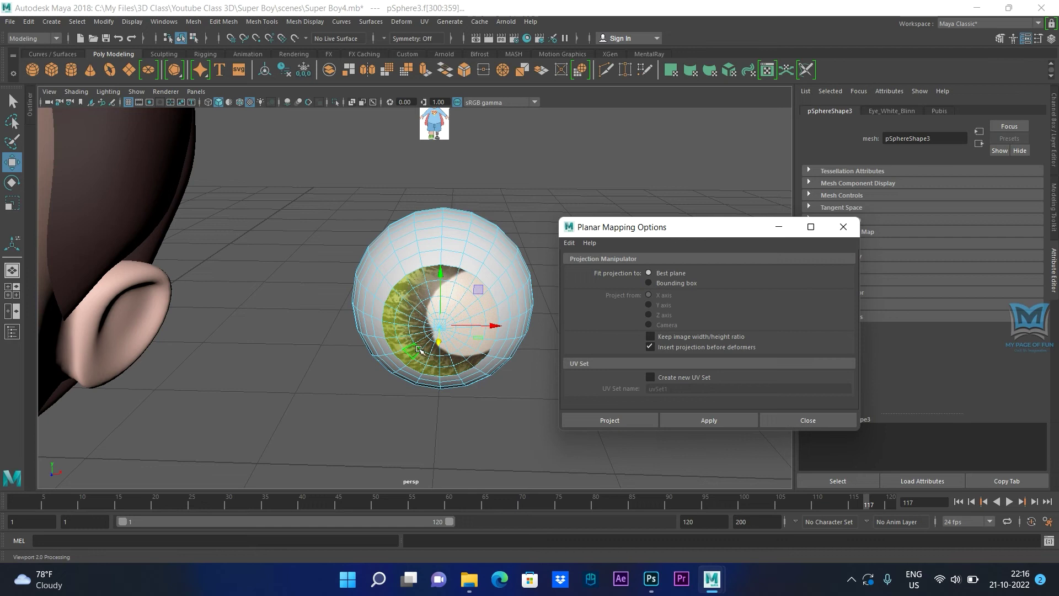
alt+drag(461, 406, 323, 386)
alt+drag(430, 359, 614, 367)
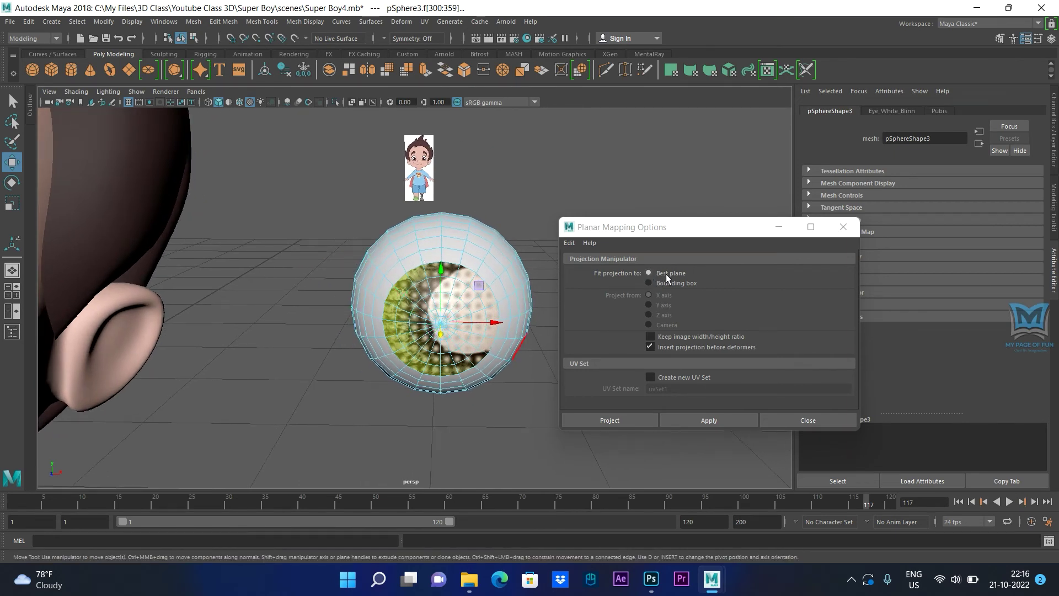
click(701, 420)
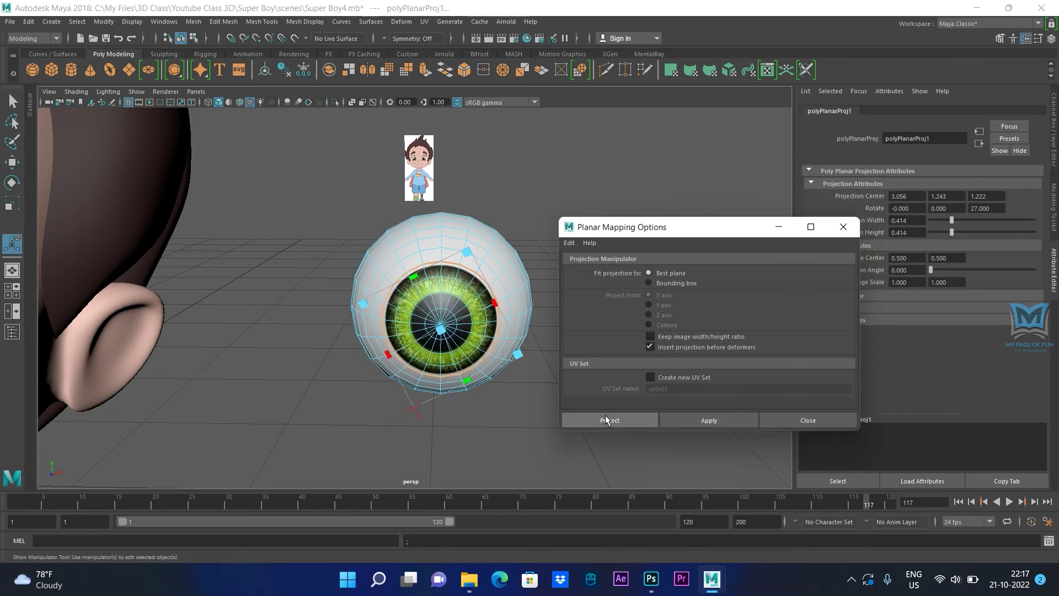
- Scale the iris projection up to a width and height of 0.440, leaving its center in place
mouse_move(459, 416)
alt+mouse_down()
mouse_move(445, 409)
mouse_move(464, 413)
alt+mouse_up()
scroll(464, 413, up, 3)
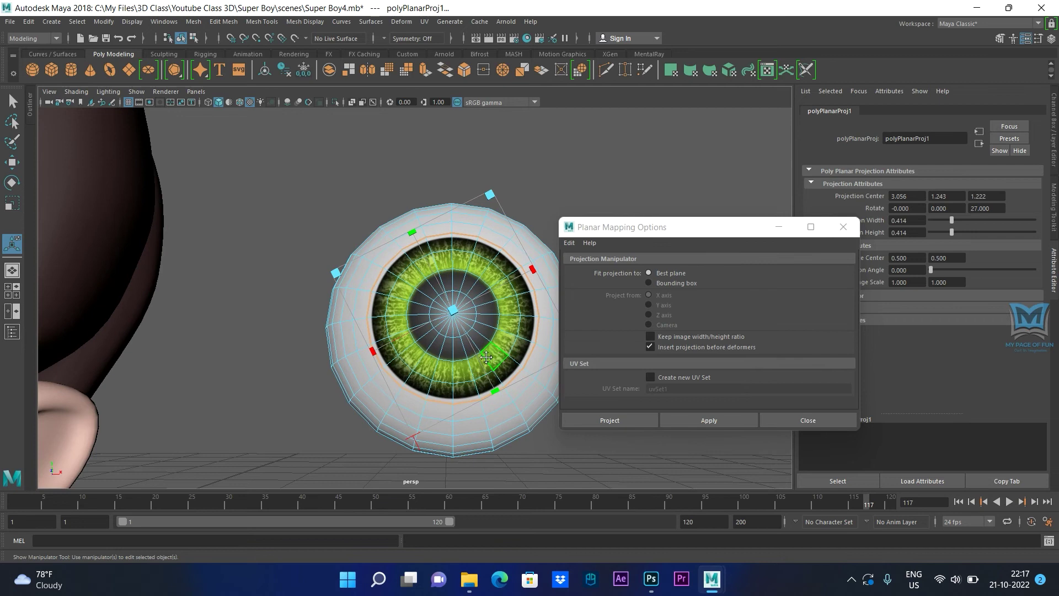
alt+middle_drag(492, 357, 321, 361)
drag(300, 209, 306, 203)
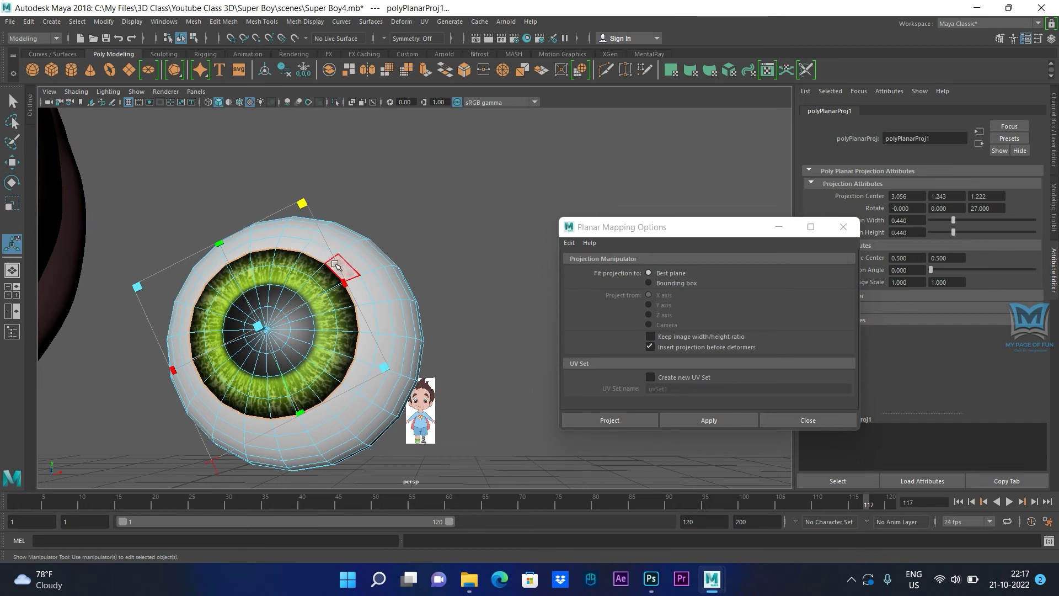
drag(258, 326, 285, 327)
key(ctrl+z)
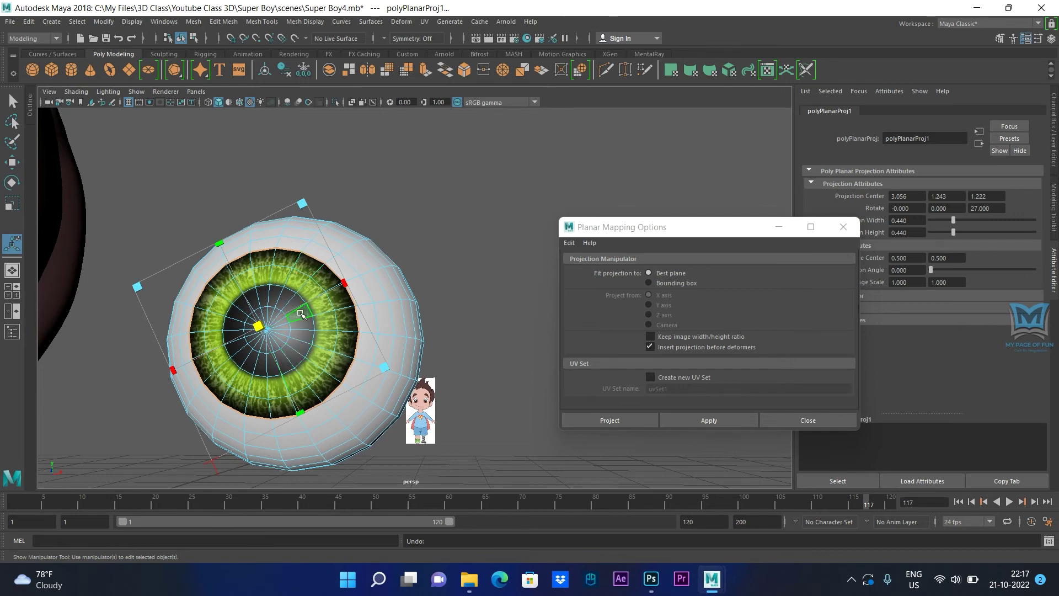
- Return the eyeball to object mode, show it in smooth preview and close the planar mapping options
scroll(364, 315, down, 3)
alt+drag(380, 324, 385, 336)
click(457, 289)
right_drag(392, 291, 430, 246)
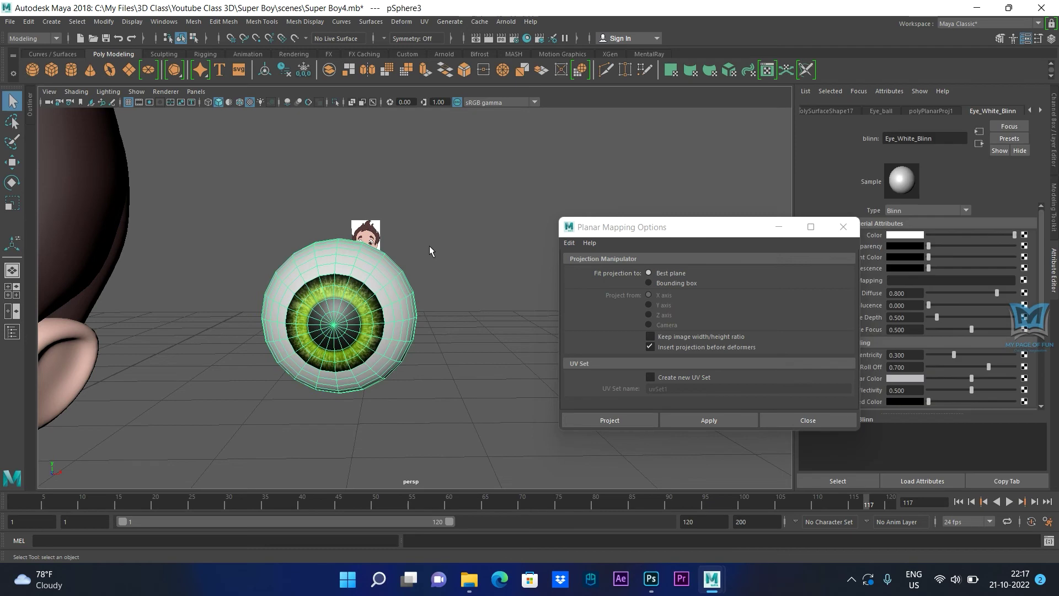
click(418, 303)
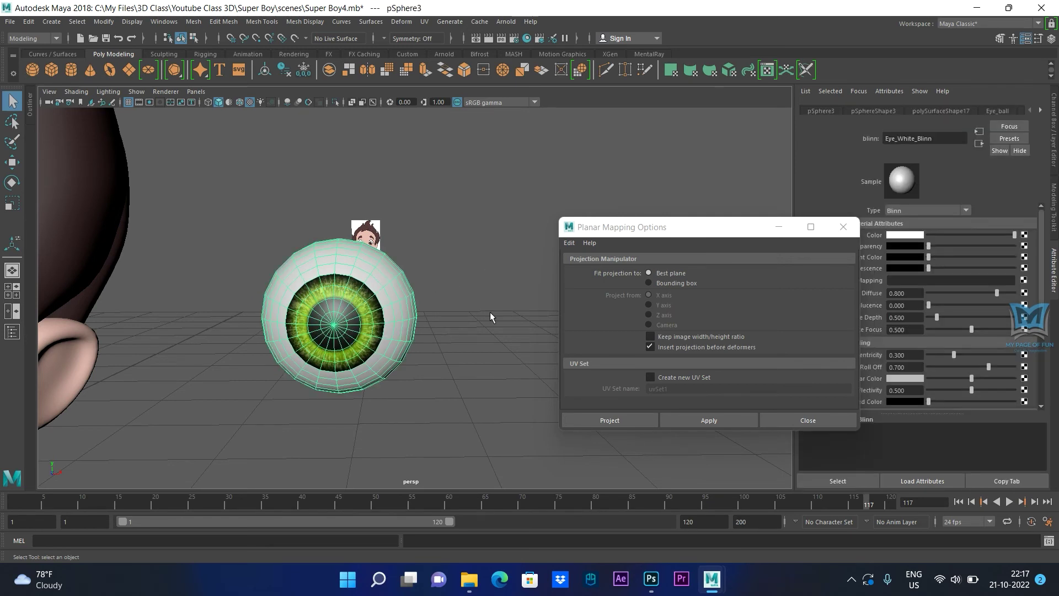
key(3)
click(466, 279)
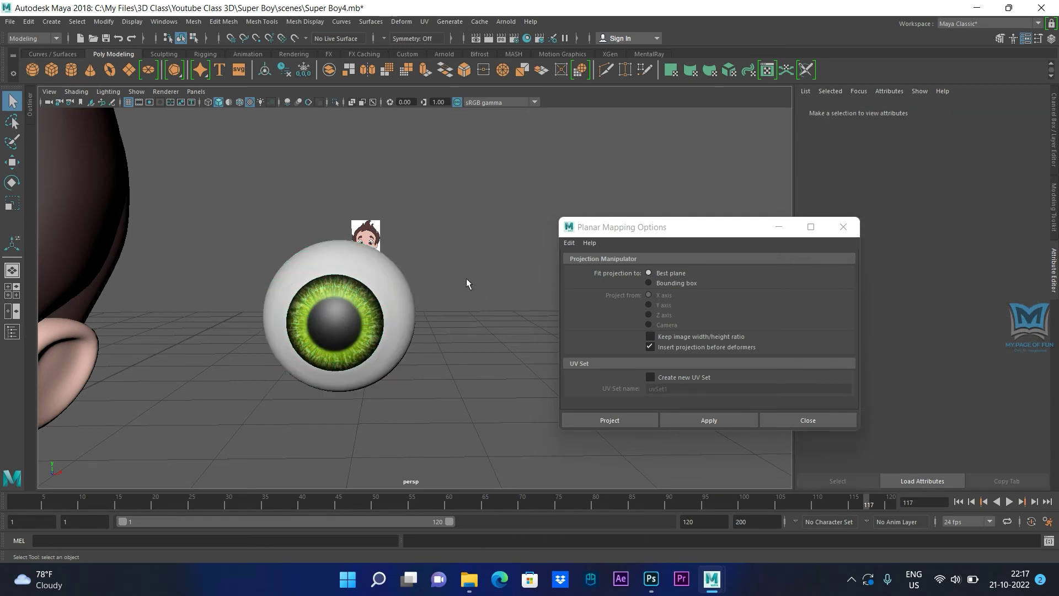
scroll(358, 328, down, 3)
mouse_move(342, 357)
alt+mouse_down()
mouse_move(248, 375)
mouse_move(342, 375)
mouse_move(333, 375)
alt+mouse_up()
scroll(375, 308, up, 4)
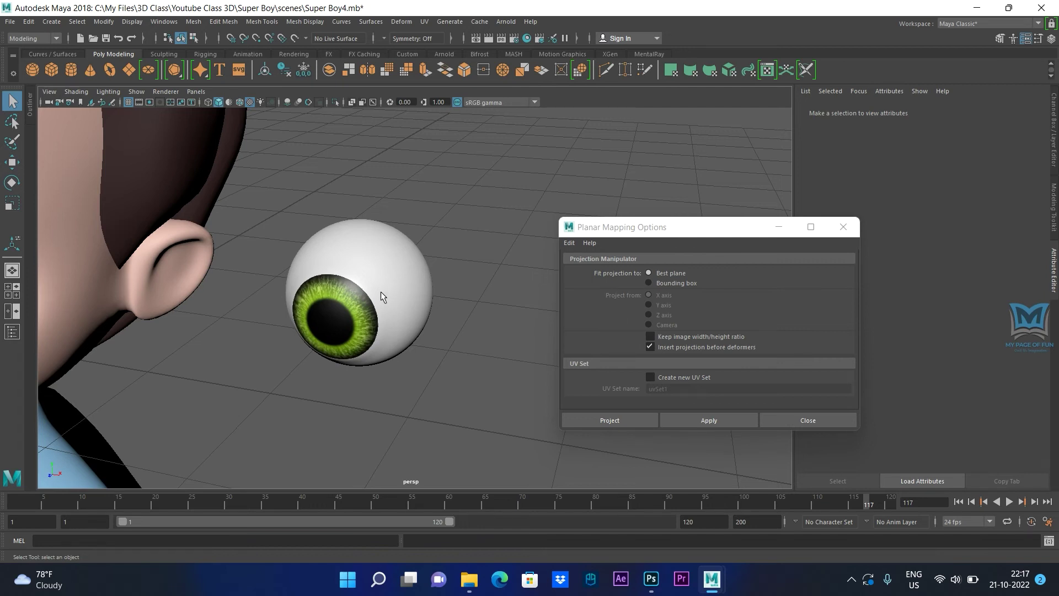
click(843, 227)
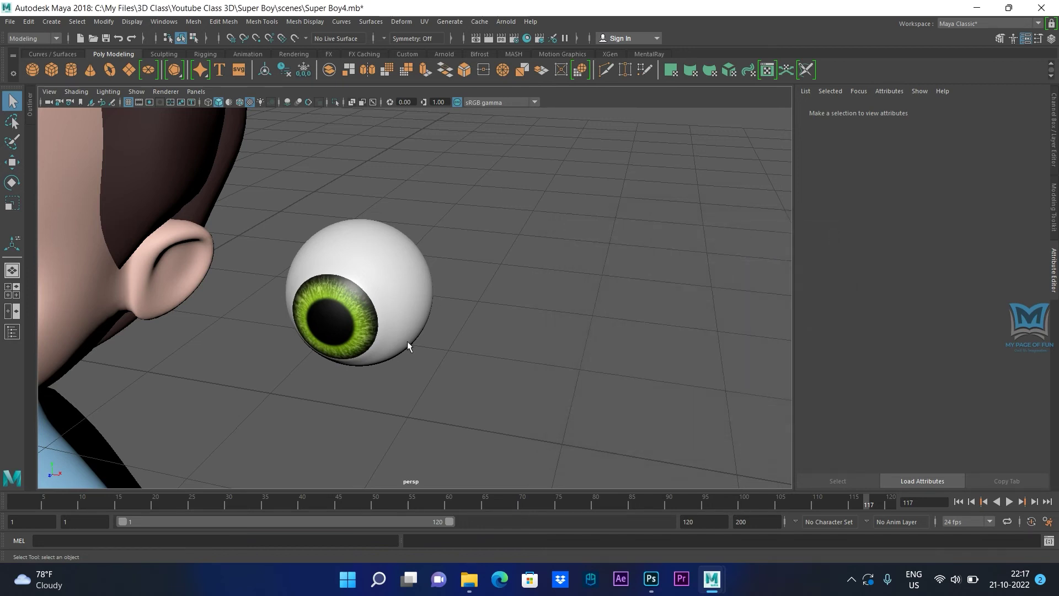
- Move the textured eyeball back into the boy's eye socket by setting its Translate X to 0
scroll(454, 345, down, 3)
alt+drag(455, 345, 440, 360)
alt+middle_drag(440, 360, 612, 379)
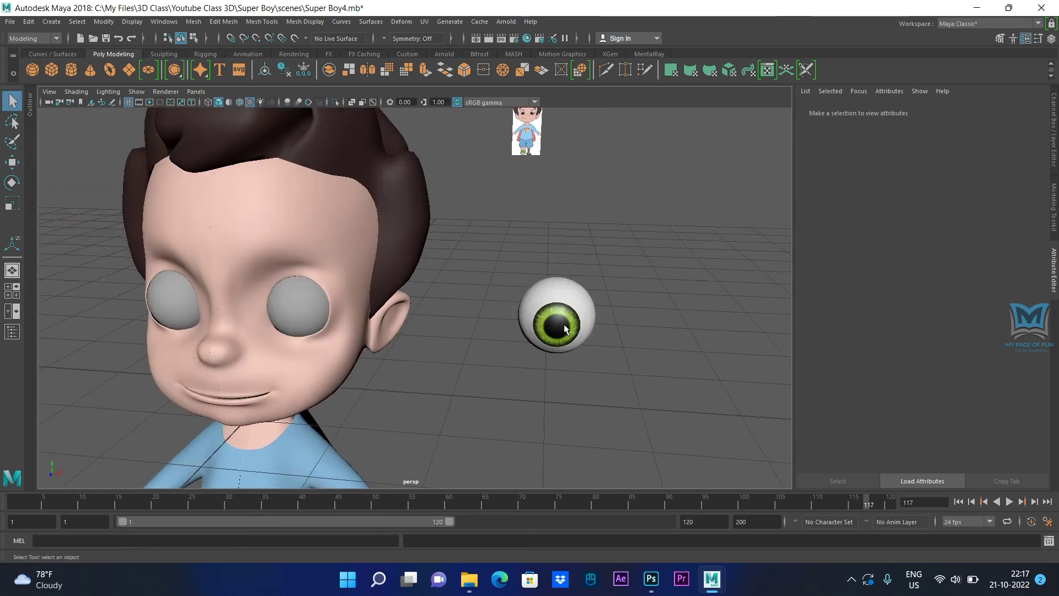
click(564, 326)
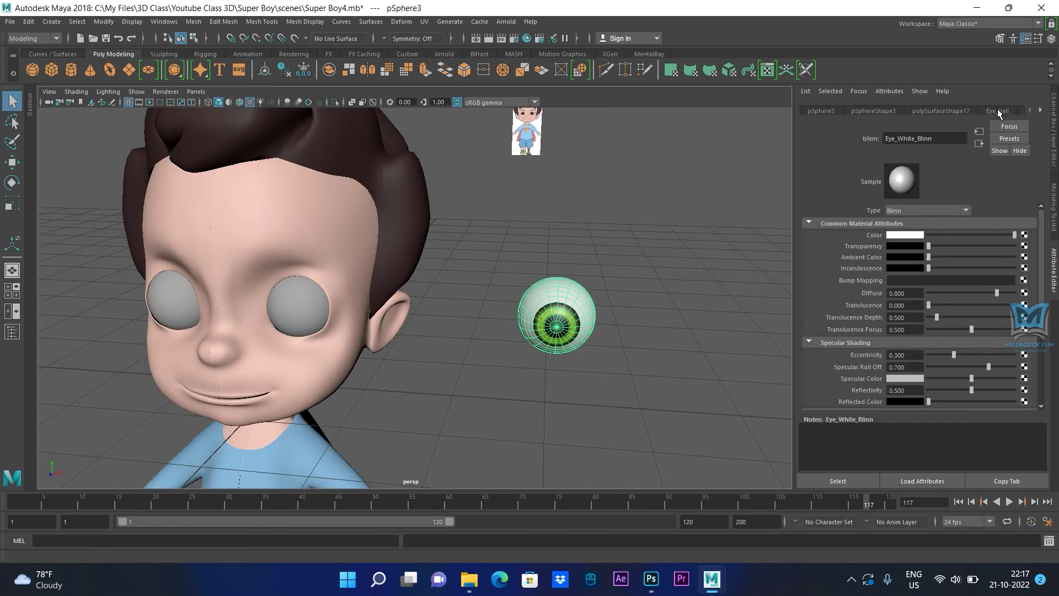
key(ctrl+a)
click(1023, 123)
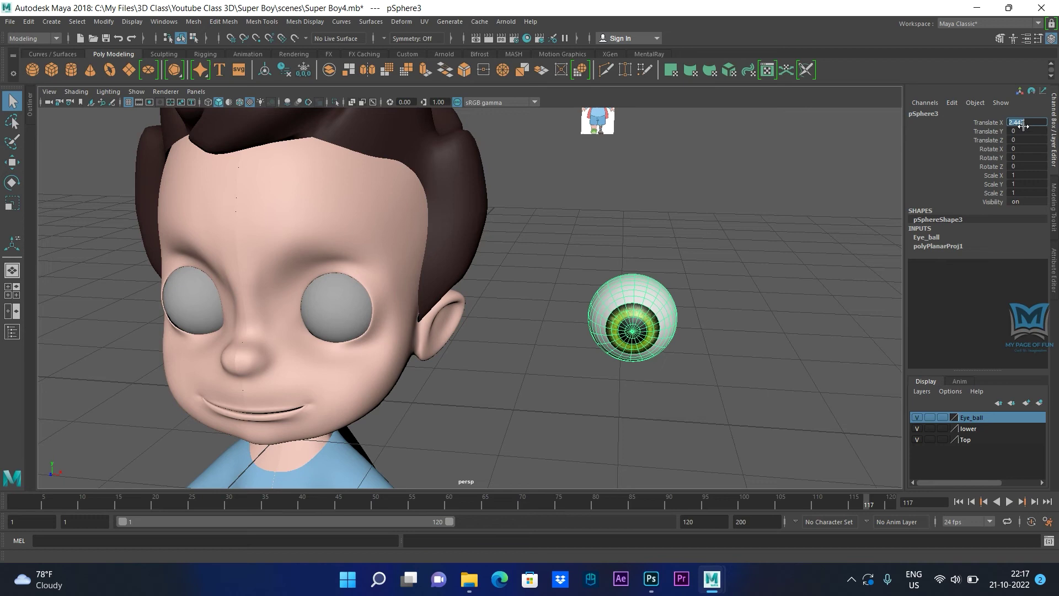
text(0)
key(Return)
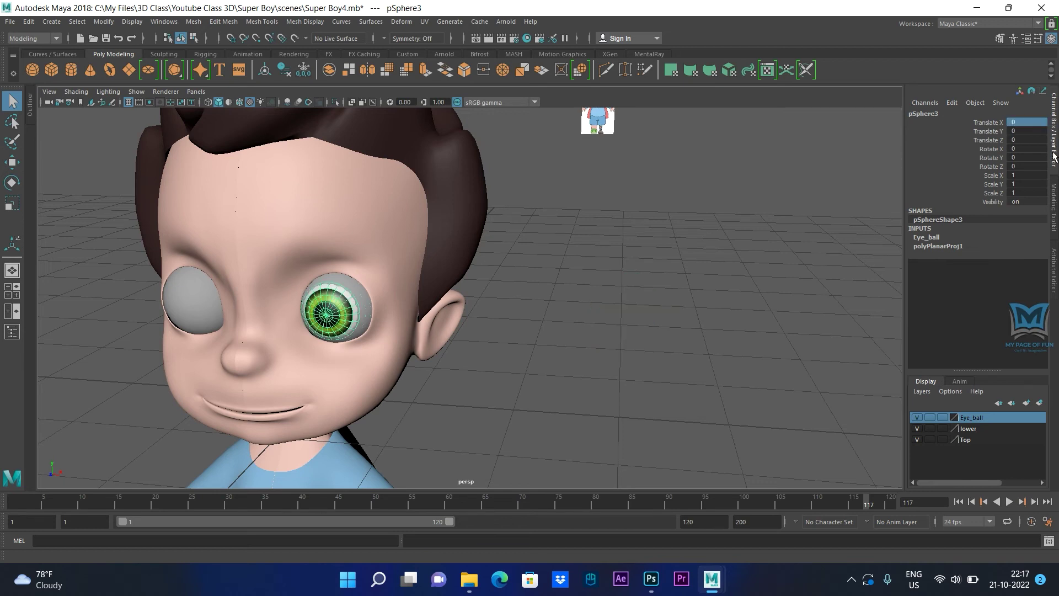
click(691, 359)
alt+drag(691, 359, 650, 327)
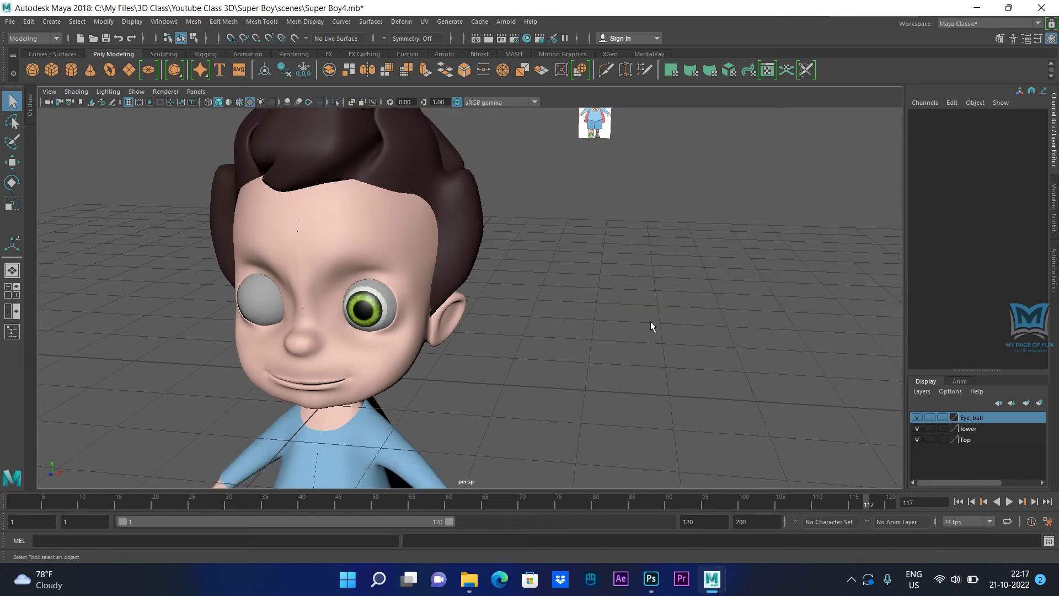
click(386, 297)
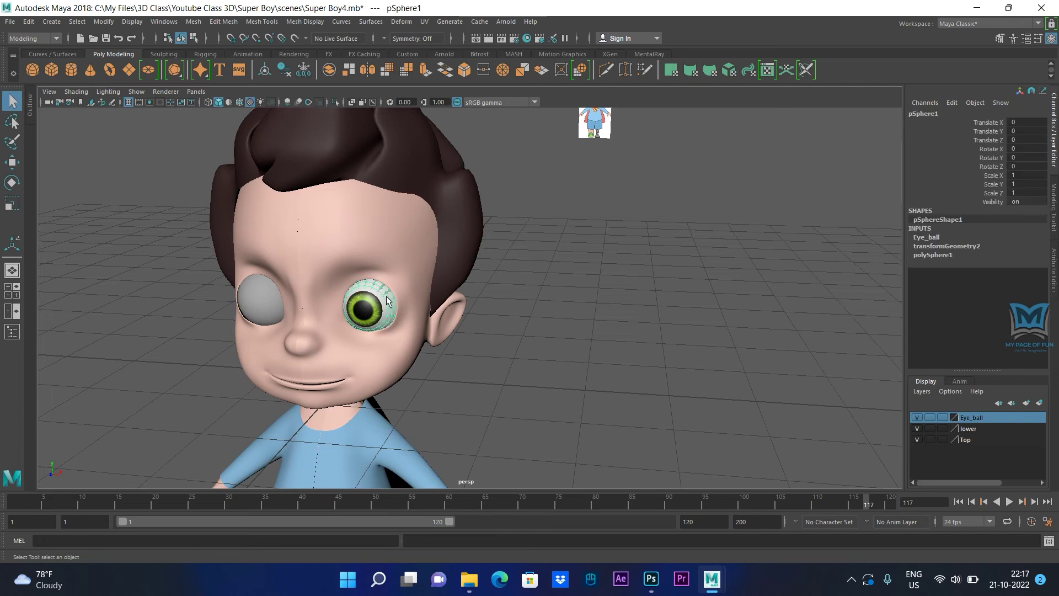
key(w)
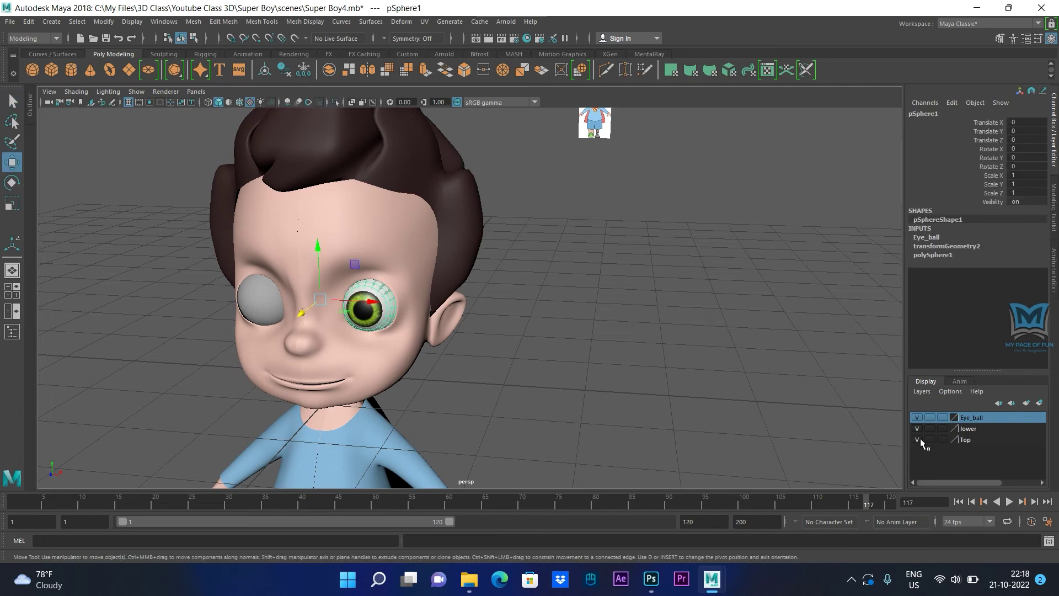
click(917, 418)
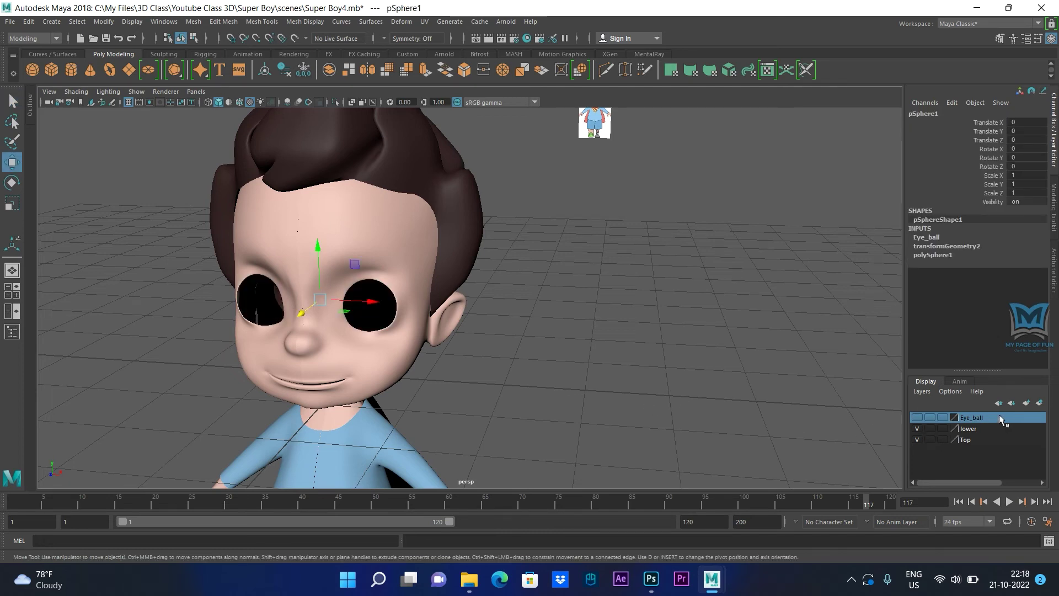
click(917, 418)
click(574, 362)
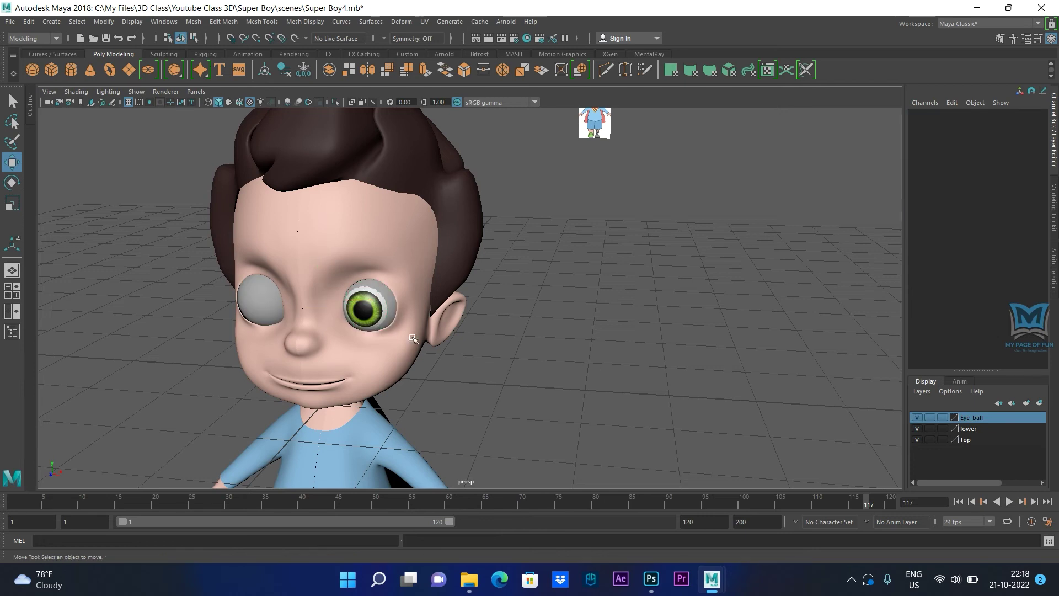
- Remove the textured eyeball from the Eye_ball layer and hide that layer with the old grey eyeballs
click(358, 304)
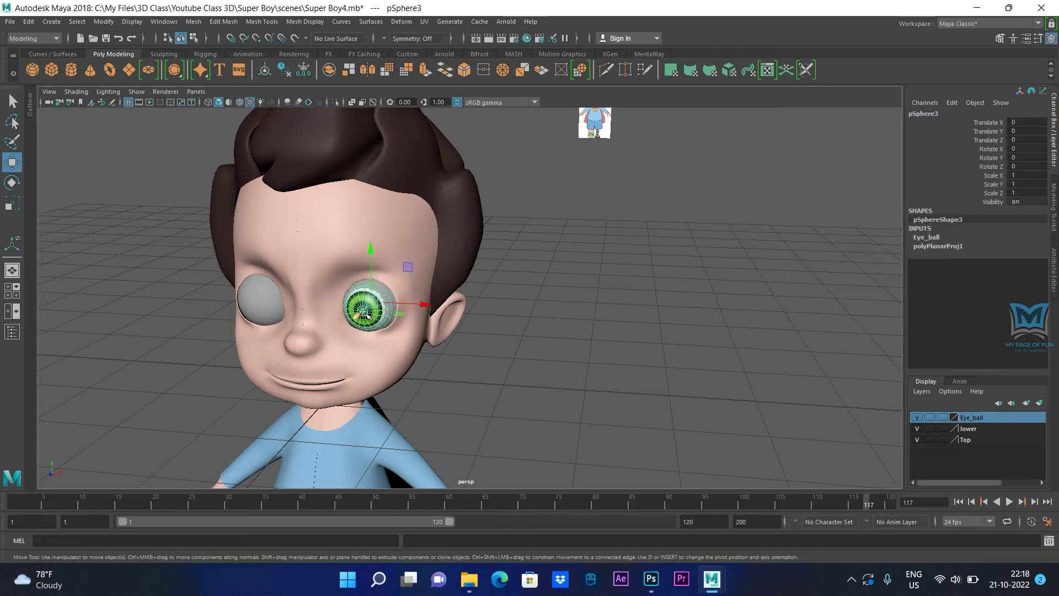
right_click(962, 416)
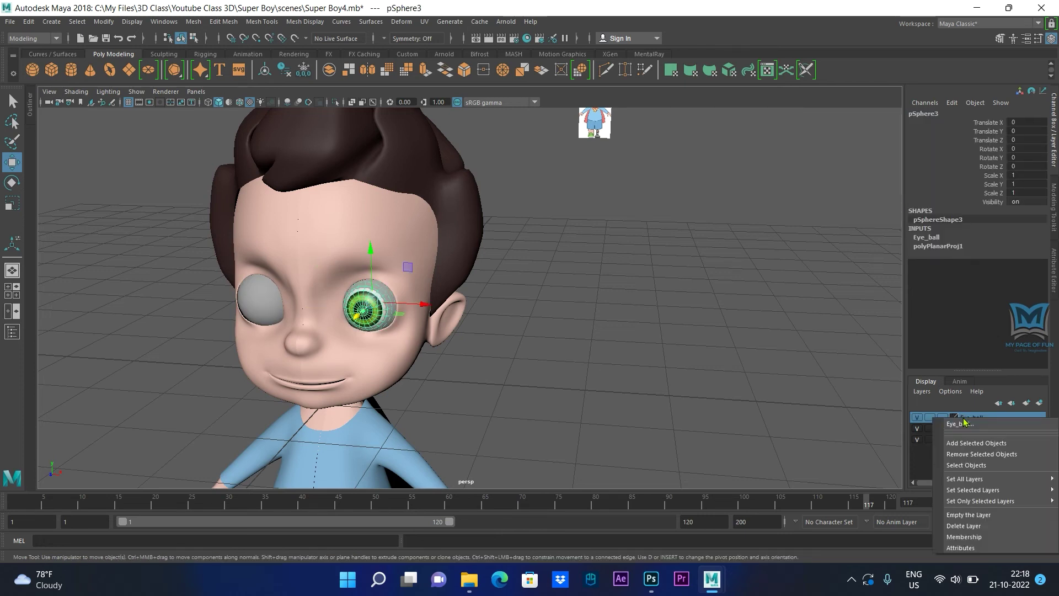
click(956, 454)
click(917, 417)
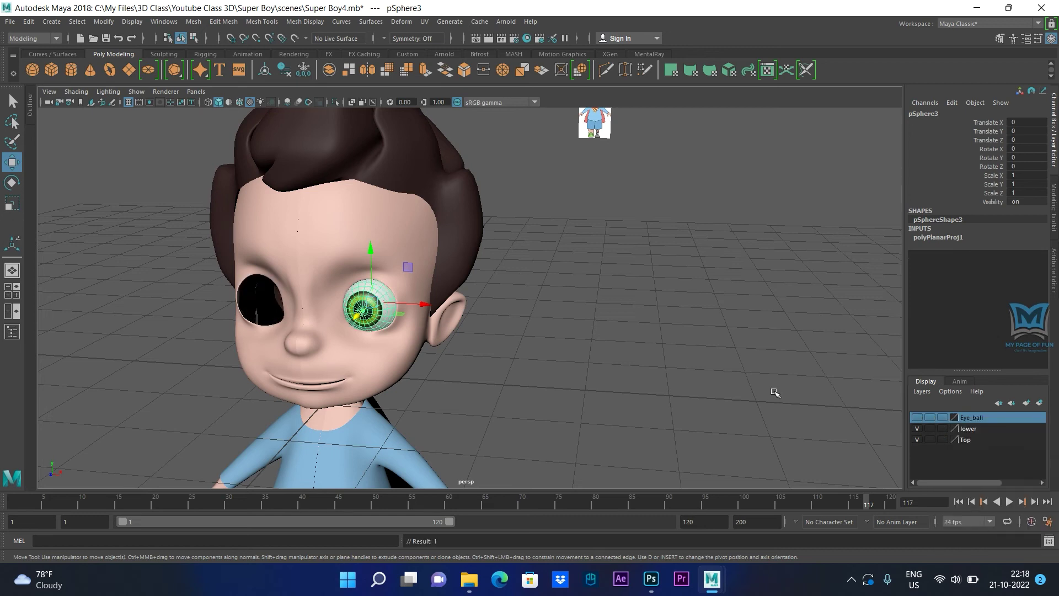
click(635, 383)
- Examine the boy's eyes in the front-view reference image for comparison with the modeled eye
mouse_move(433, 389)
alt+mouse_down()
mouse_move(435, 366)
mouse_move(465, 392)
mouse_move(401, 381)
mouse_move(445, 399)
alt+mouse_up()
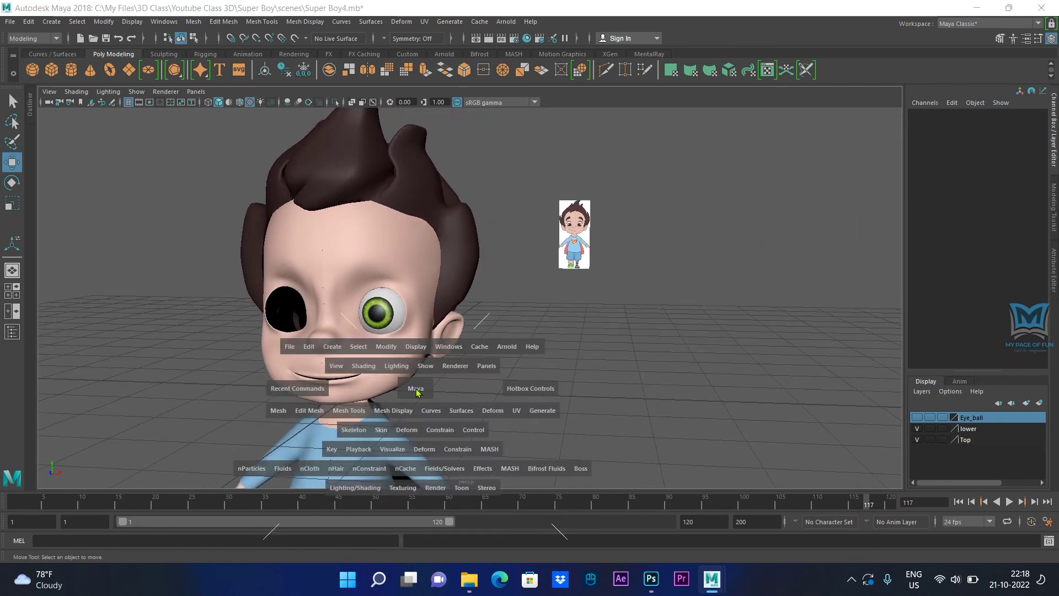
key(space)
key(space)
key(space)
key(a)
key(space)
key(space)
key(space)
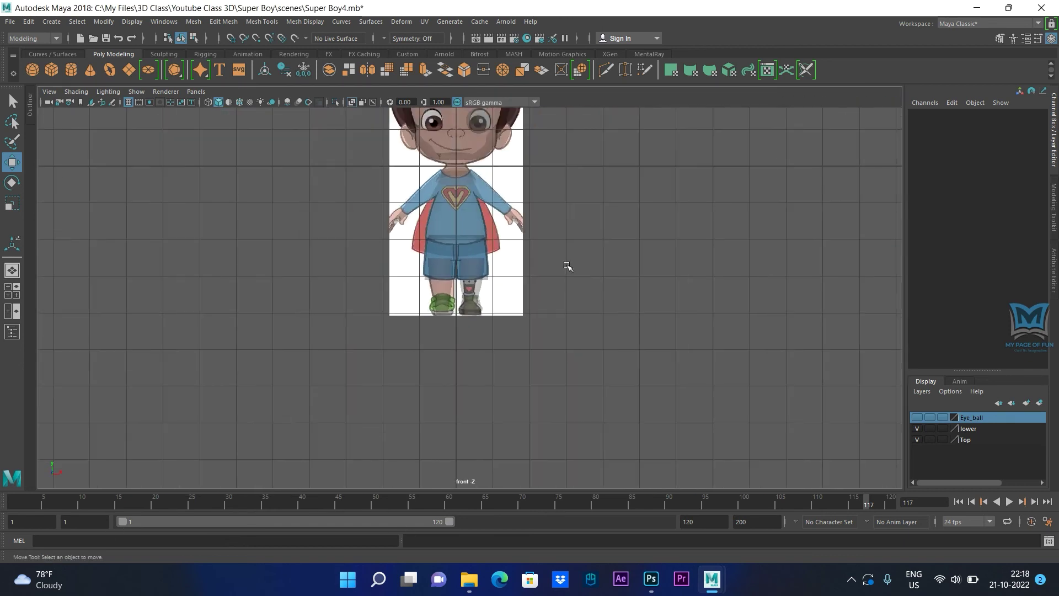
scroll(588, 277, up, 8)
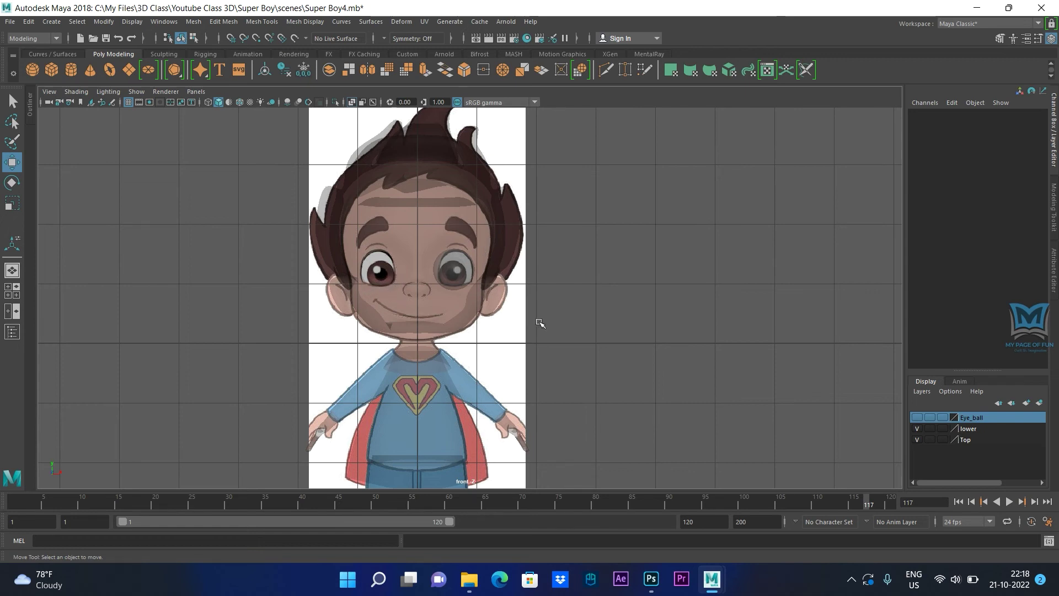
key(space)
key(space)
- Duplicate the textured eyeball and move the copy along X to about -1.233, into the empty eye socket
alt+drag(491, 407, 611, 373)
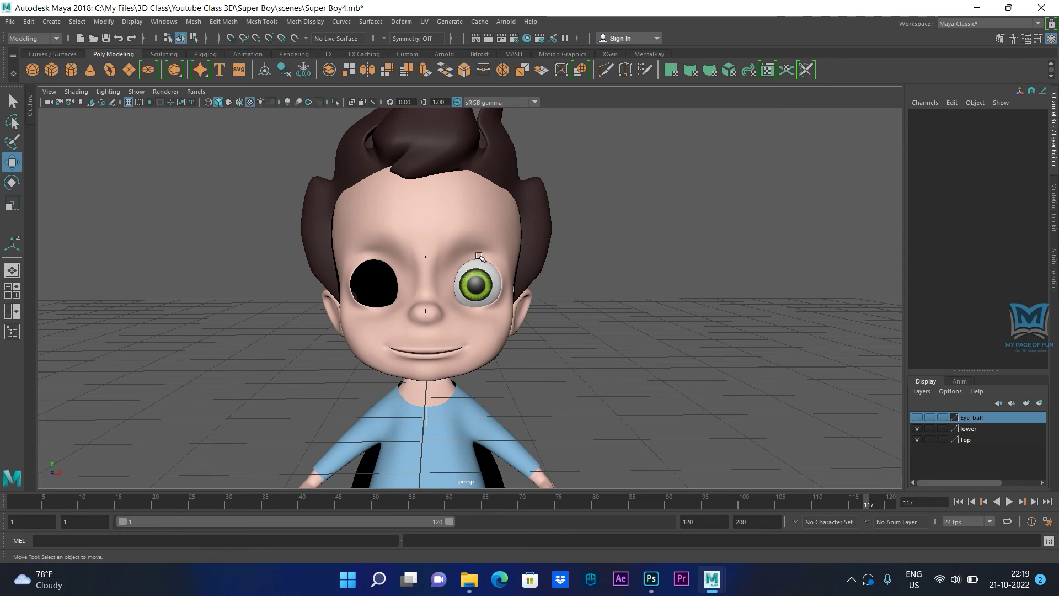
click(478, 280)
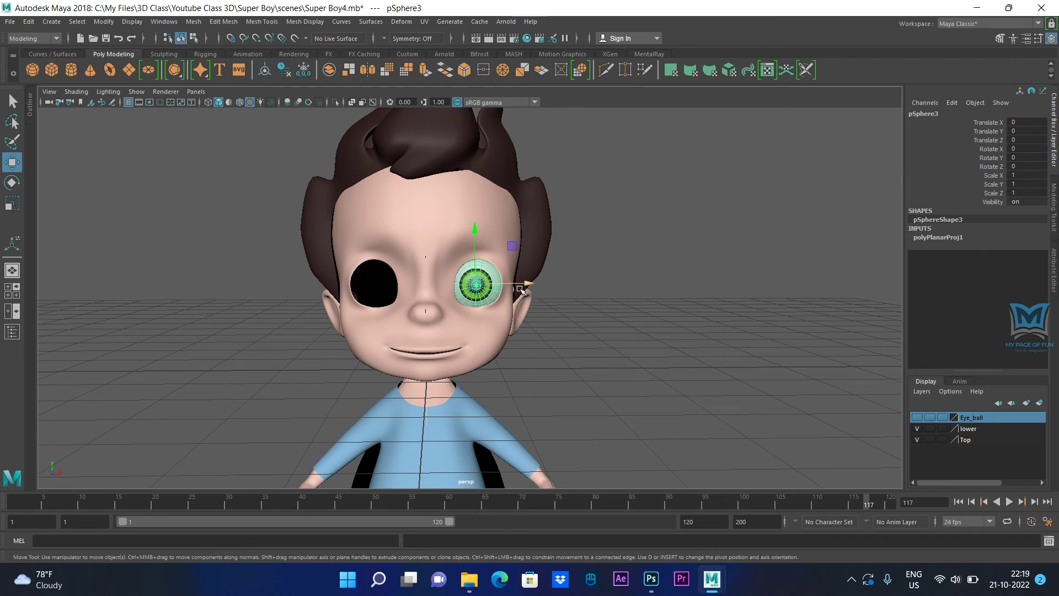
key(ctrl+d)
drag(521, 288, 428, 291)
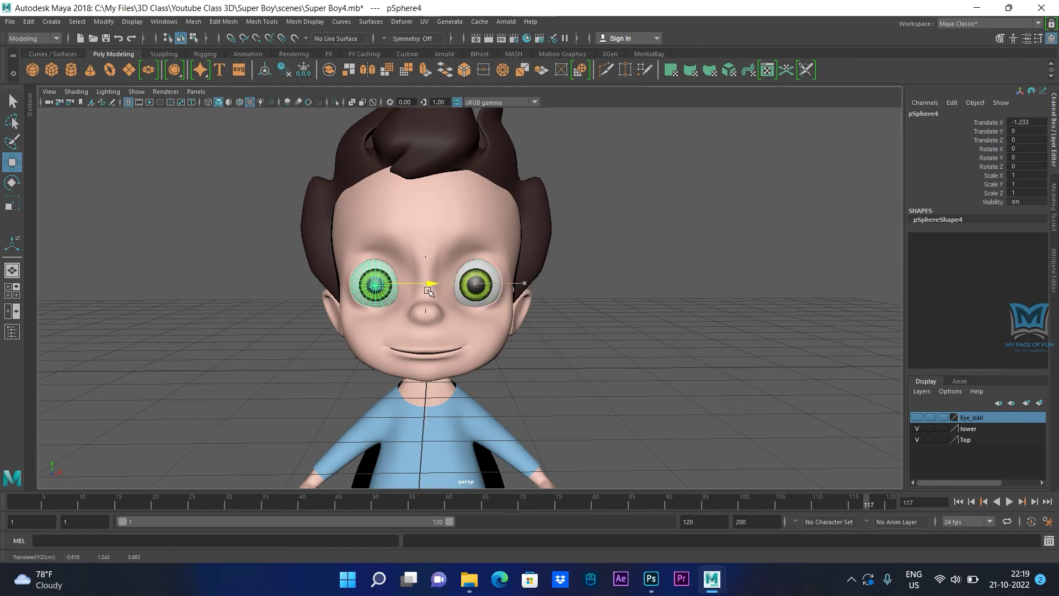
click(602, 333)
alt+drag(577, 351, 498, 352)
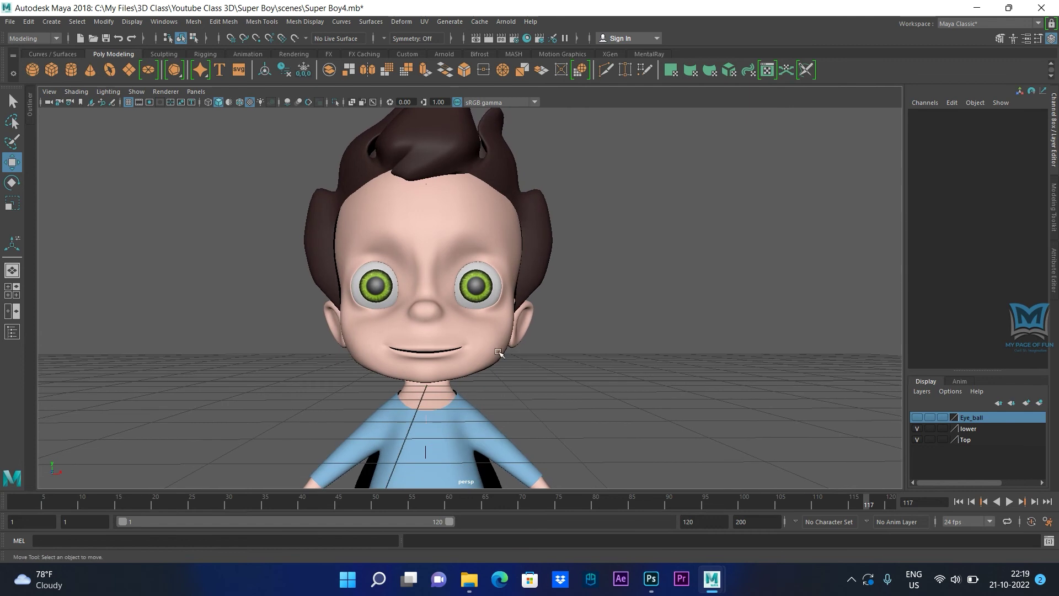
- Try to move the vertices along the lower eyelids of the boy's head mesh
click(484, 322)
scroll(483, 322, up, 3)
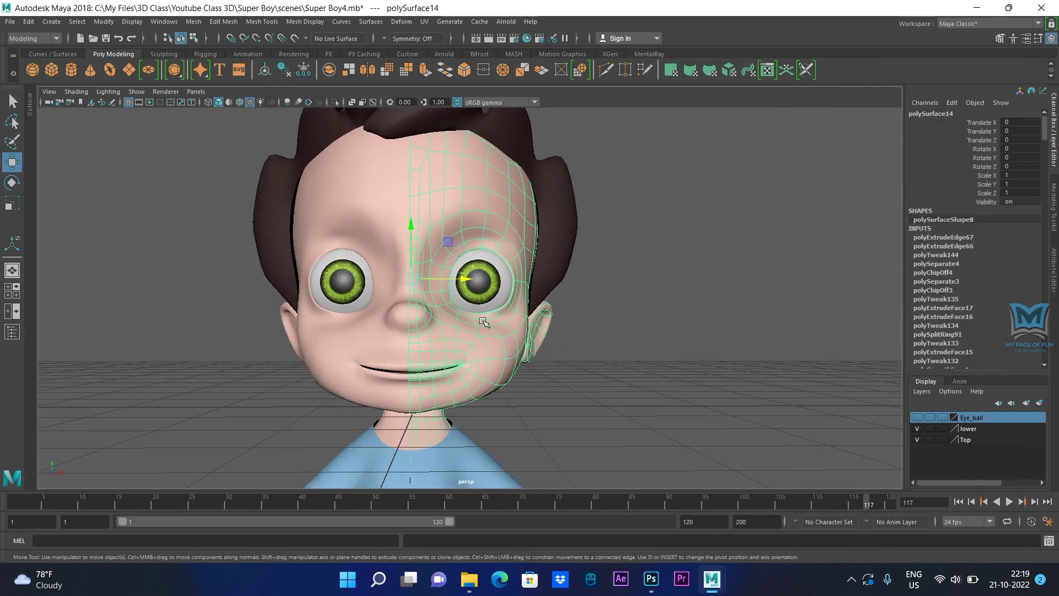
scroll(484, 322, up, 2)
right_drag(472, 270, 419, 255)
drag(452, 303, 514, 329)
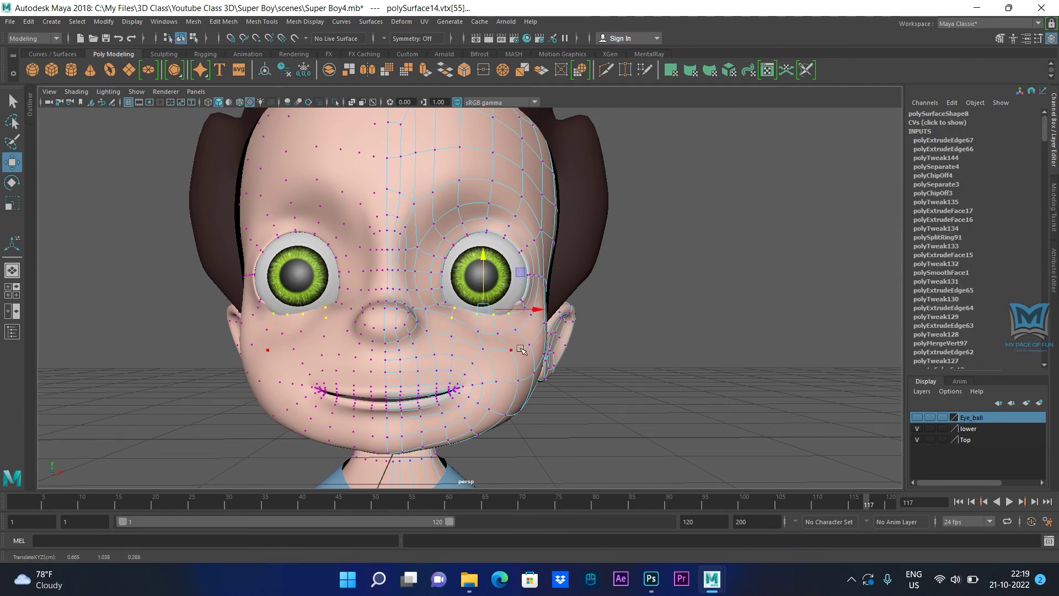
alt+drag(544, 381, 580, 321)
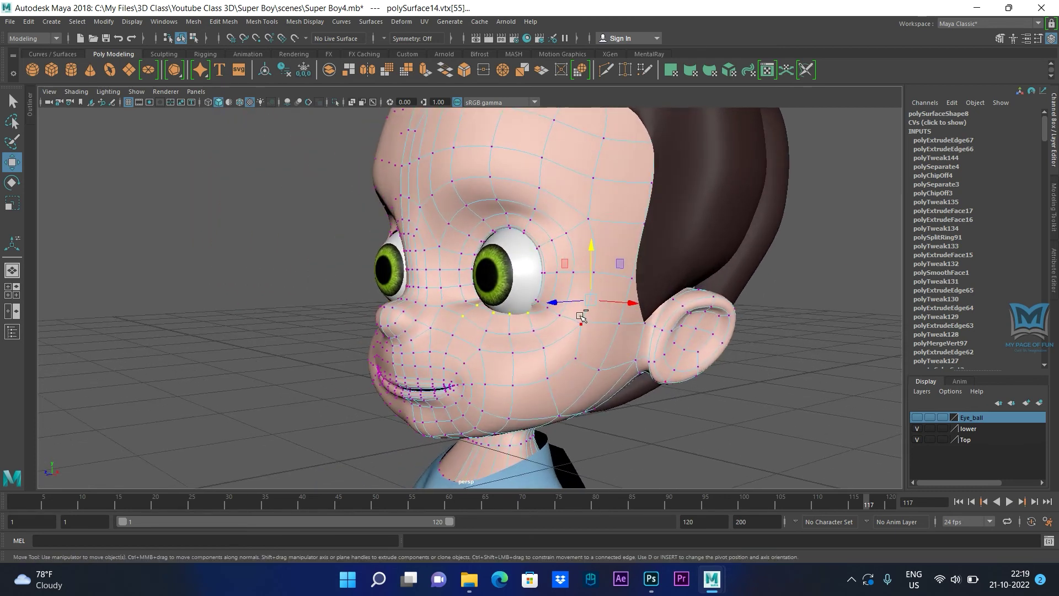
key(ctrl+z)
- Try to raise the lower eyelid vertices and pull them outward over the bottom of the eyeballs
ctrl+drag(592, 199, 828, 437)
scroll(556, 392, up, 3)
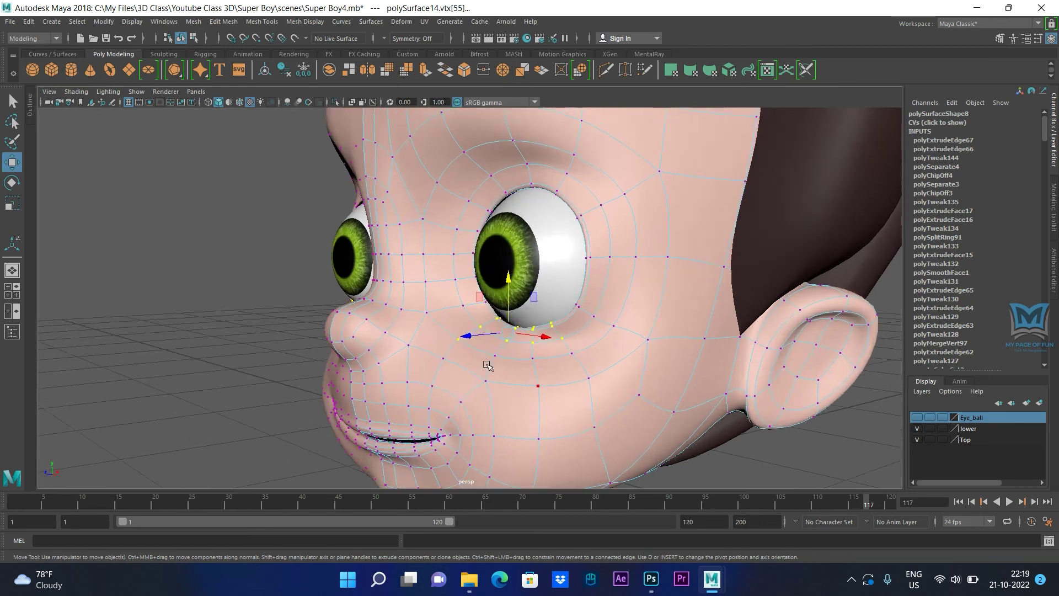
alt+drag(477, 349, 520, 366)
drag(512, 274, 516, 261)
alt+drag(520, 325, 476, 312)
drag(511, 266, 479, 308)
scroll(479, 309, down, 10)
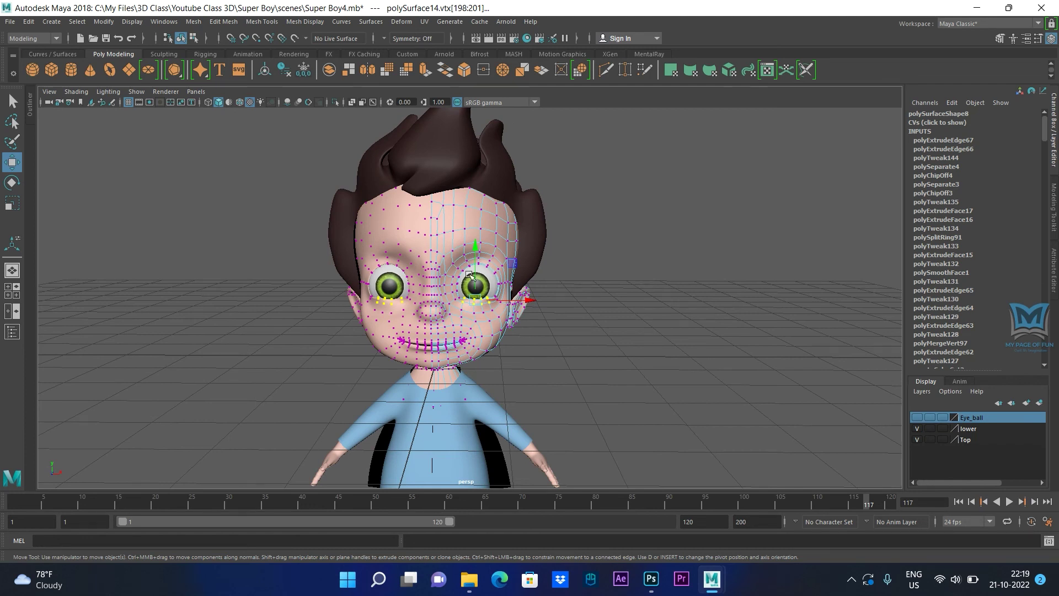
key(ctrl+z)
key(ctrl+z)
key(ctrl+z)
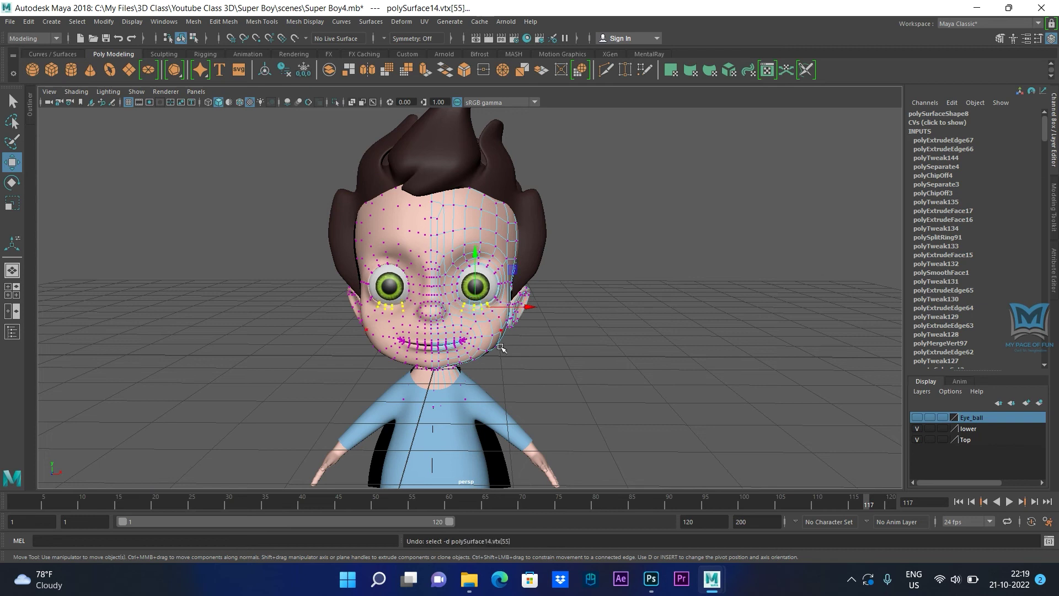
- Release the lower eyelid vertices and return the head mesh to object mode
scroll(501, 348, up, 7)
mouse_move(506, 354)
alt+mouse_down()
mouse_move(408, 362)
mouse_move(498, 363)
alt+mouse_up()
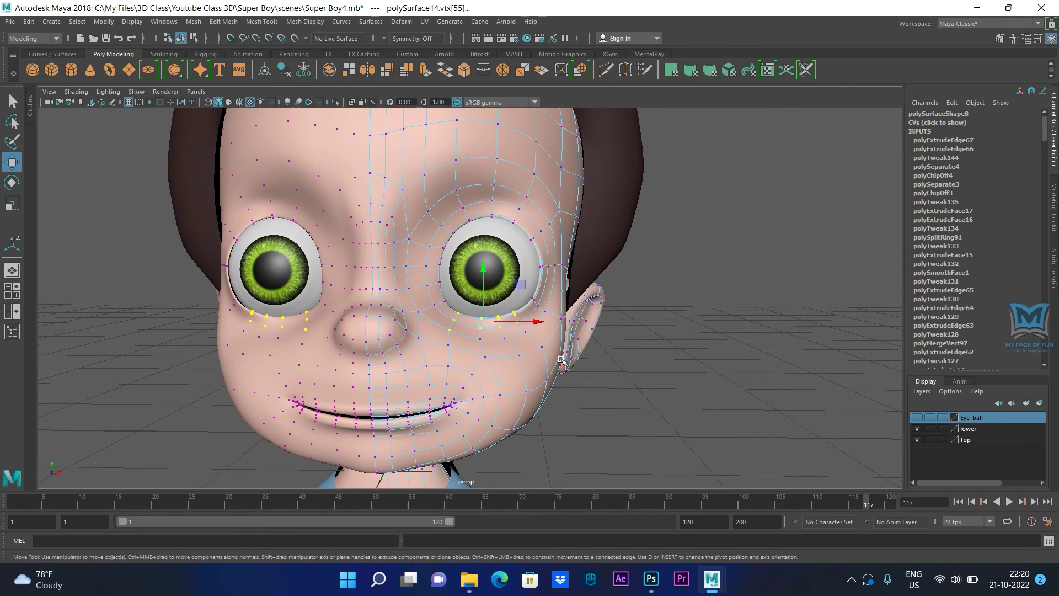
scroll(614, 362, down, 6)
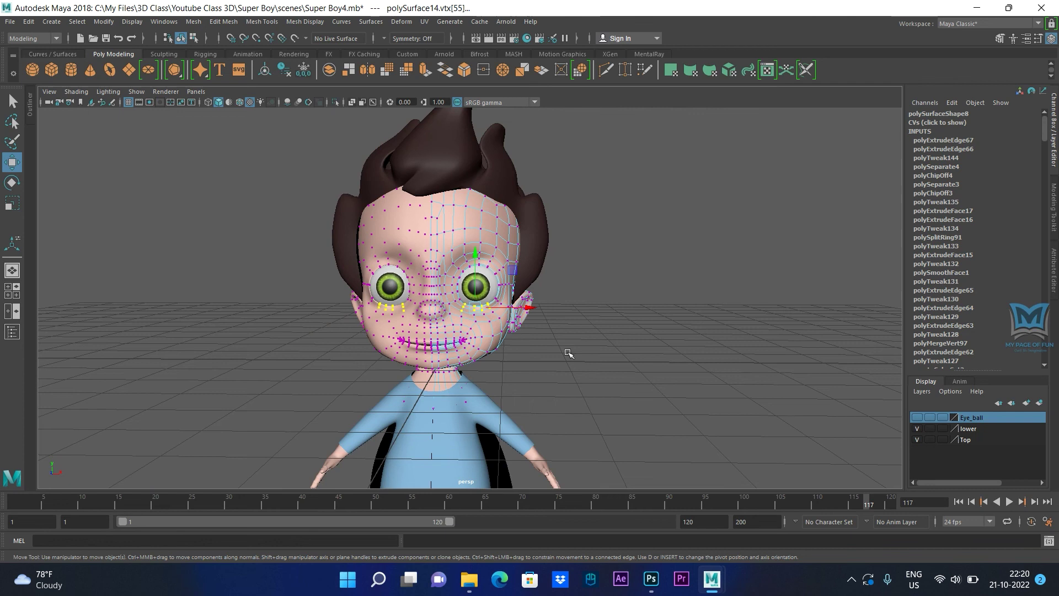
click(707, 371)
right_drag(497, 250, 513, 245)
scroll(488, 252, up, 5)
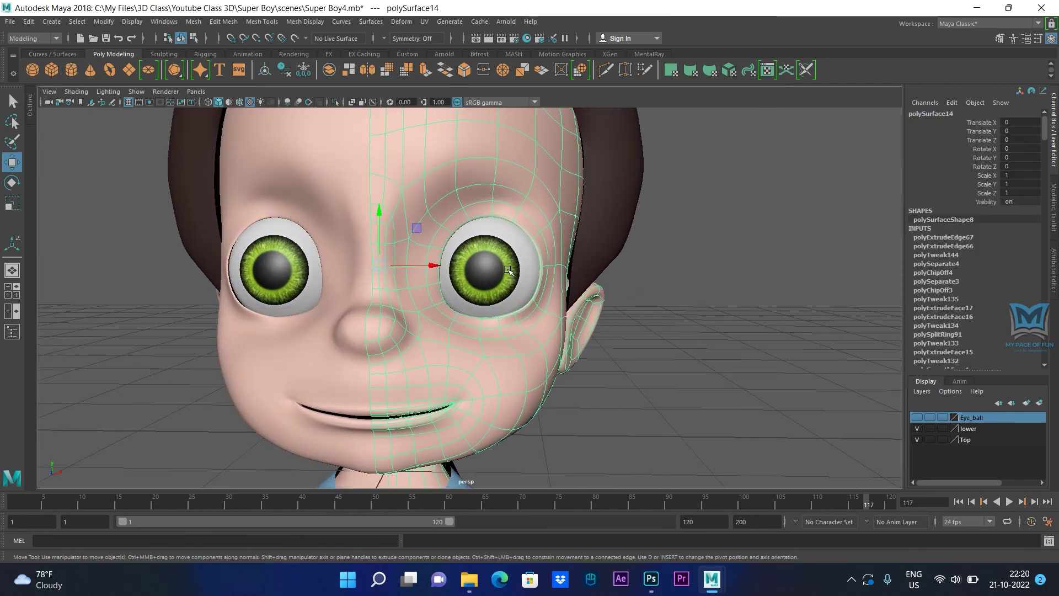
- Try rotating the original textured eyeball about 21.3 degrees around X to test its movement in the socket
click(508, 269)
key(e)
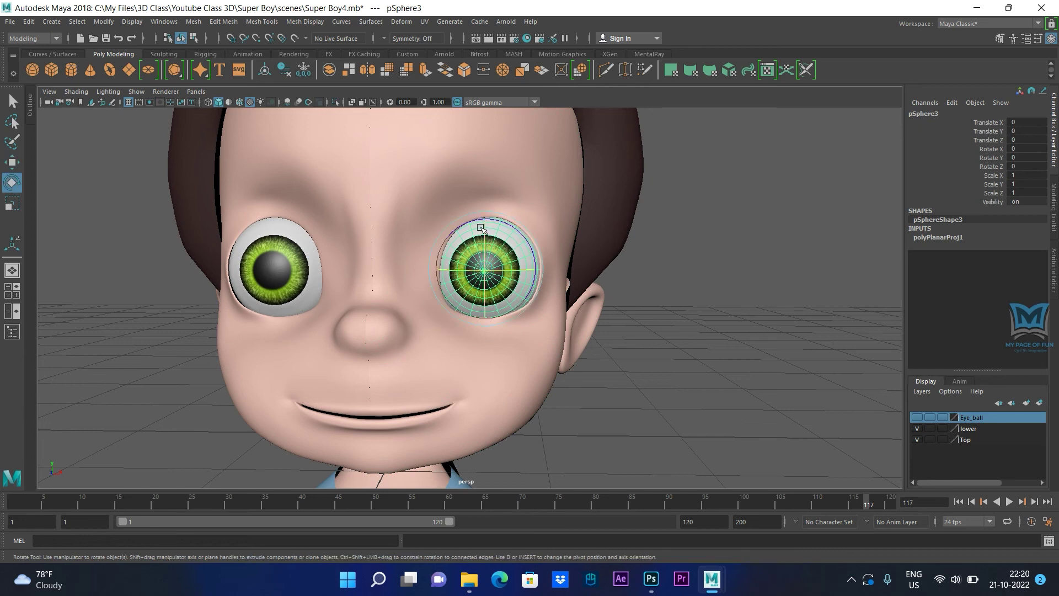
drag(485, 274, 483, 251)
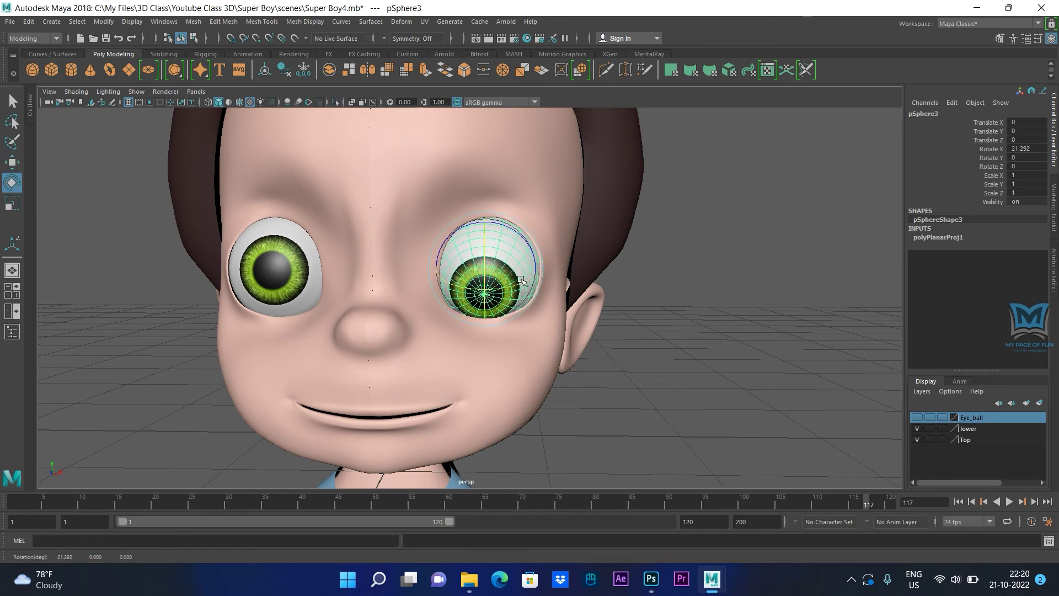
drag(511, 288, 497, 290)
click(630, 301)
scroll(612, 321, down, 4)
mouse_move(557, 351)
alt+mouse_down()
mouse_move(564, 335)
mouse_move(558, 342)
alt+mouse_up()
key(ctrl+z)
key(ctrl+z)
key(ctrl+z)
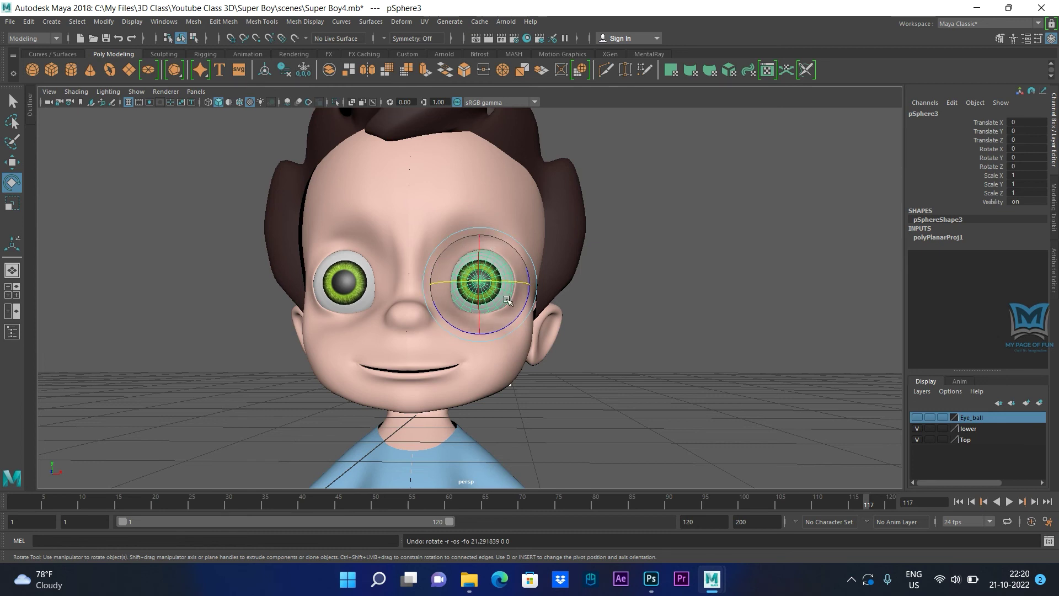
- Switch the head mesh to edge mode and select the upper eyelid rim edges around the eyeball
scroll(507, 300, up, 4)
alt+drag(525, 319, 436, 300)
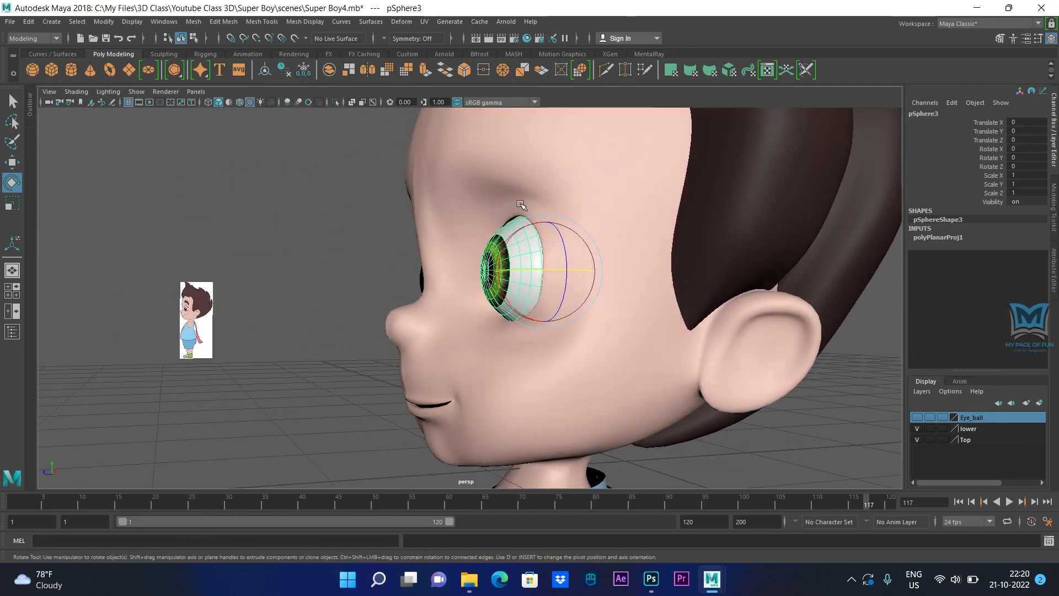
alt+drag(500, 287, 579, 279)
scroll(488, 269, up, 5)
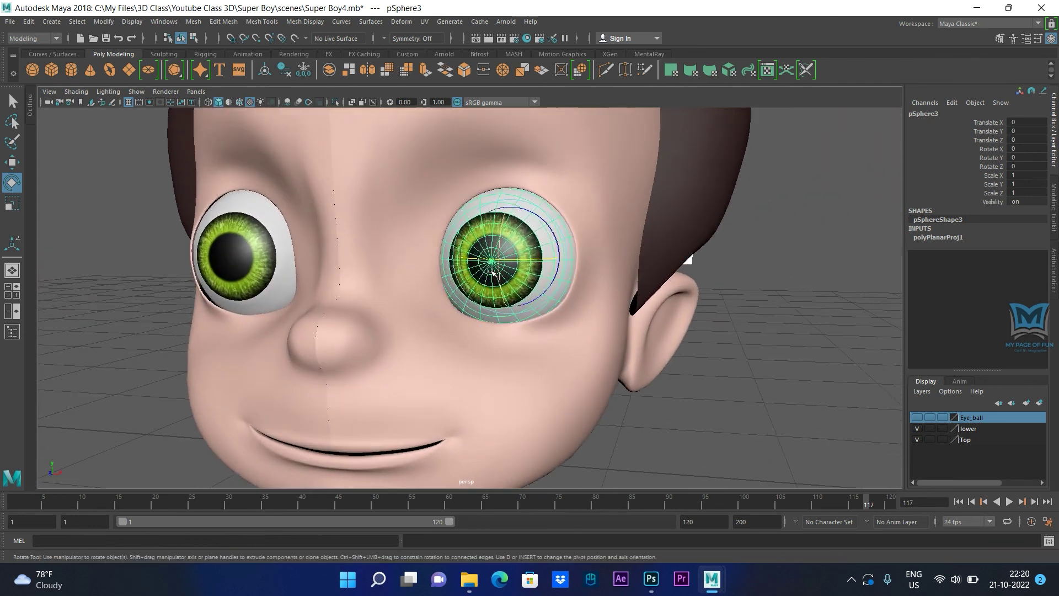
alt+drag(490, 265, 540, 276)
scroll(540, 276, down, 3)
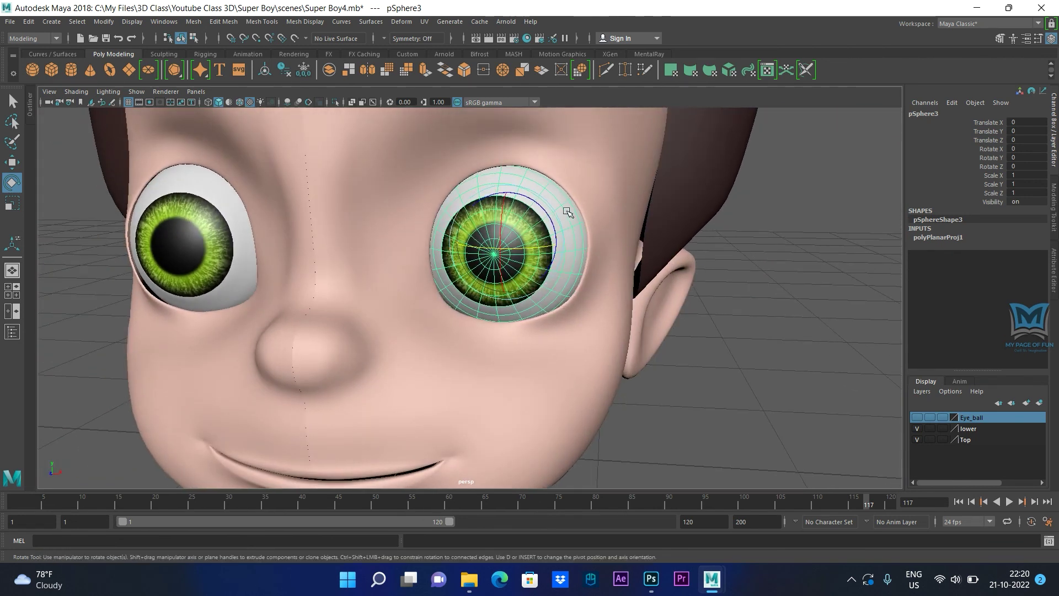
click(576, 198)
scroll(549, 173, up, 2)
alt+drag(548, 173, 615, 166)
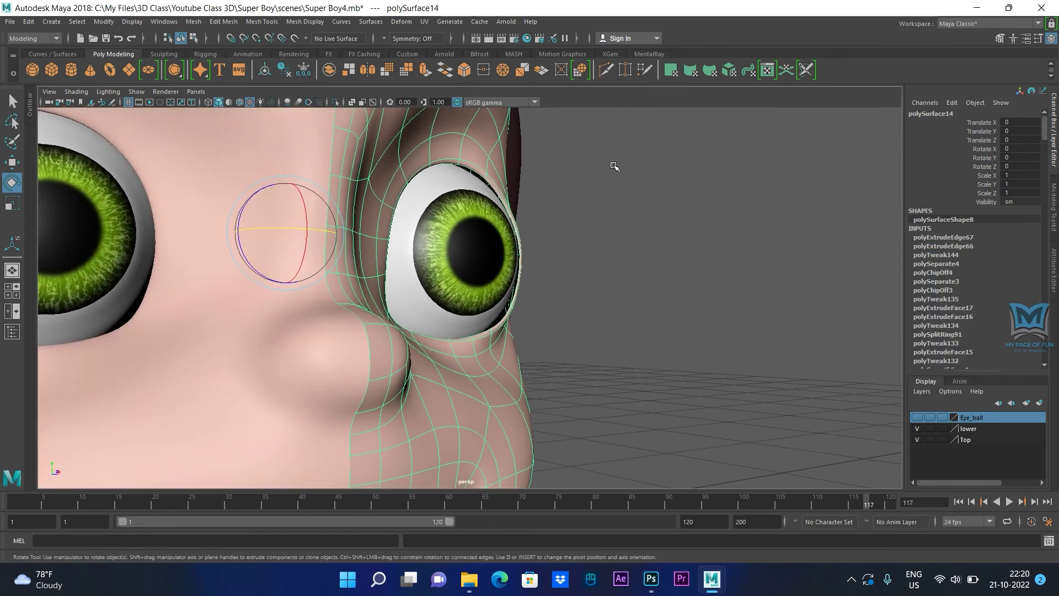
right_drag(465, 167, 466, 111)
click(475, 173)
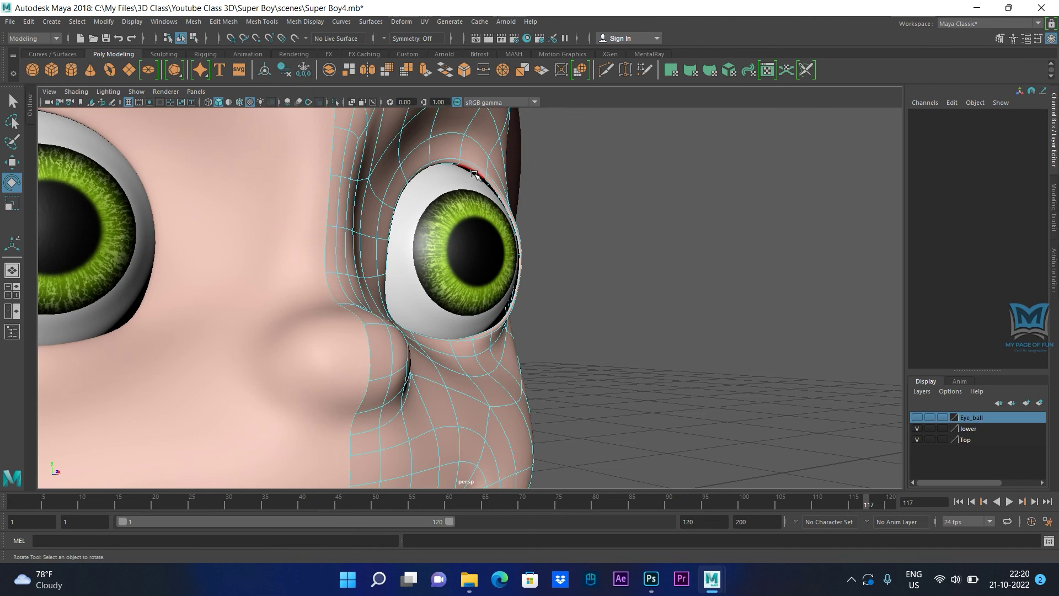
alt+drag(474, 173, 391, 213)
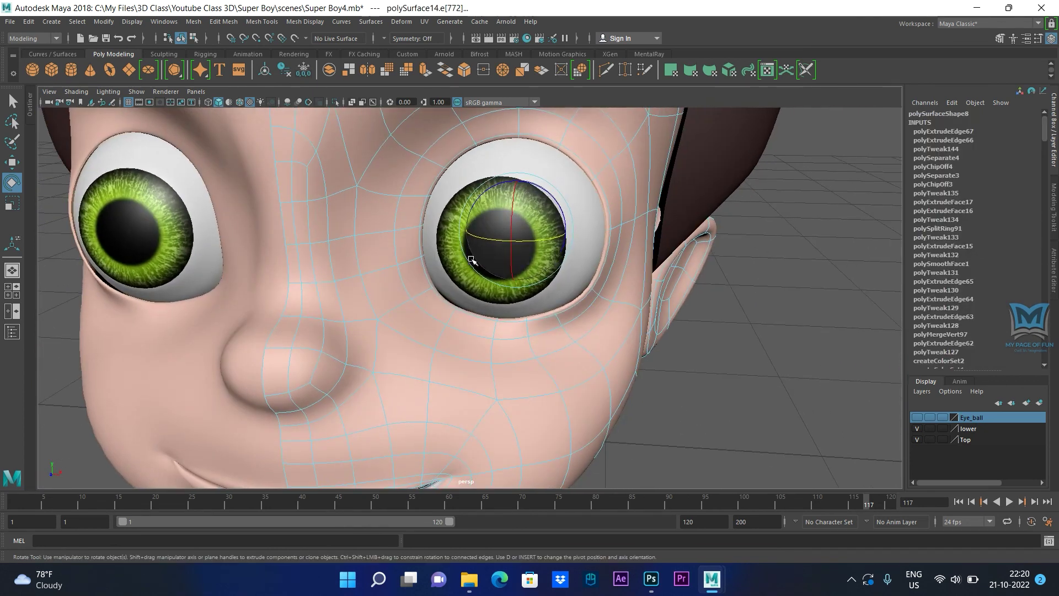
- Try to lower the upper eyelid rim edges over the top of the eyeball
click(614, 312)
alt+drag(615, 312, 521, 302)
key(w)
drag(522, 189, 491, 190)
drag(539, 122, 540, 145)
alt+drag(565, 334, 509, 326)
alt+drag(498, 368, 520, 349)
- Try to raise the lower eyelid rim edges and pull them forward around the bottom of the eyeball
scroll(521, 353, up, 6)
scroll(522, 356, up, 4)
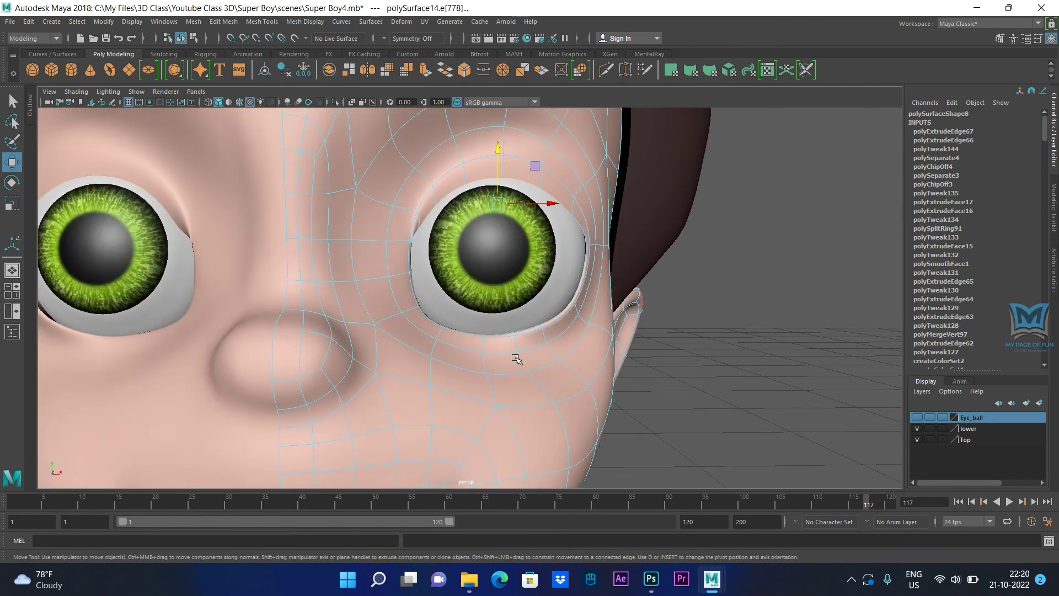
scroll(551, 350, up, 5)
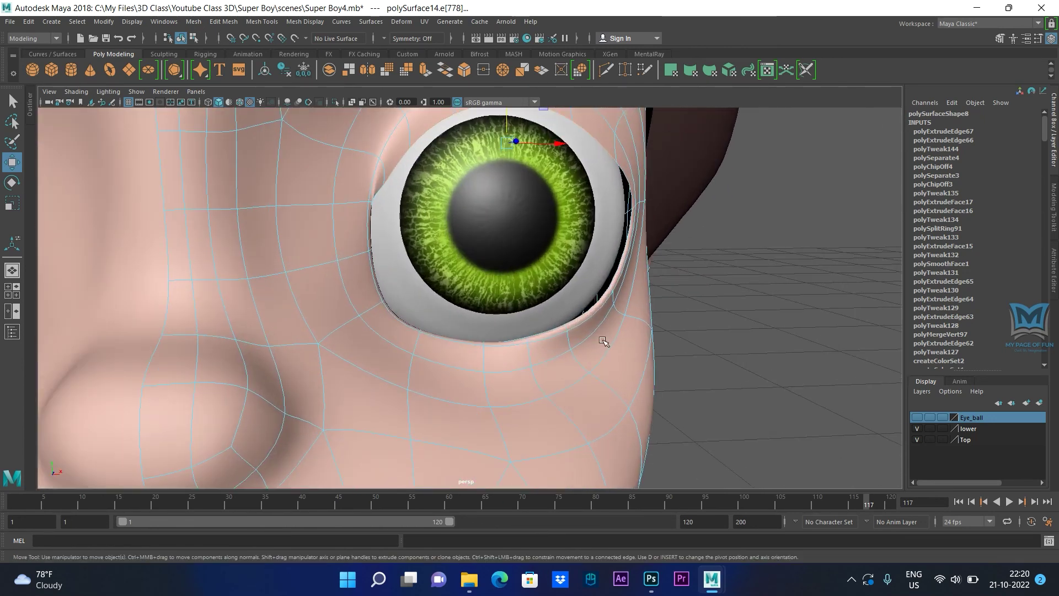
double_click(600, 298)
alt+right_drag(675, 341, 632, 341)
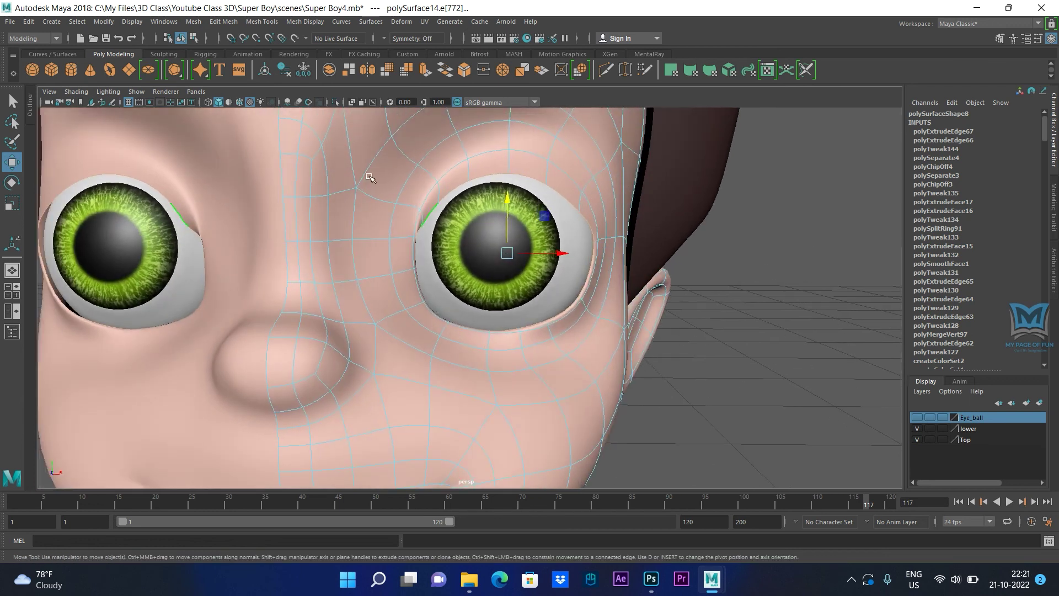
drag(355, 163, 637, 237)
alt+drag(550, 377, 441, 381)
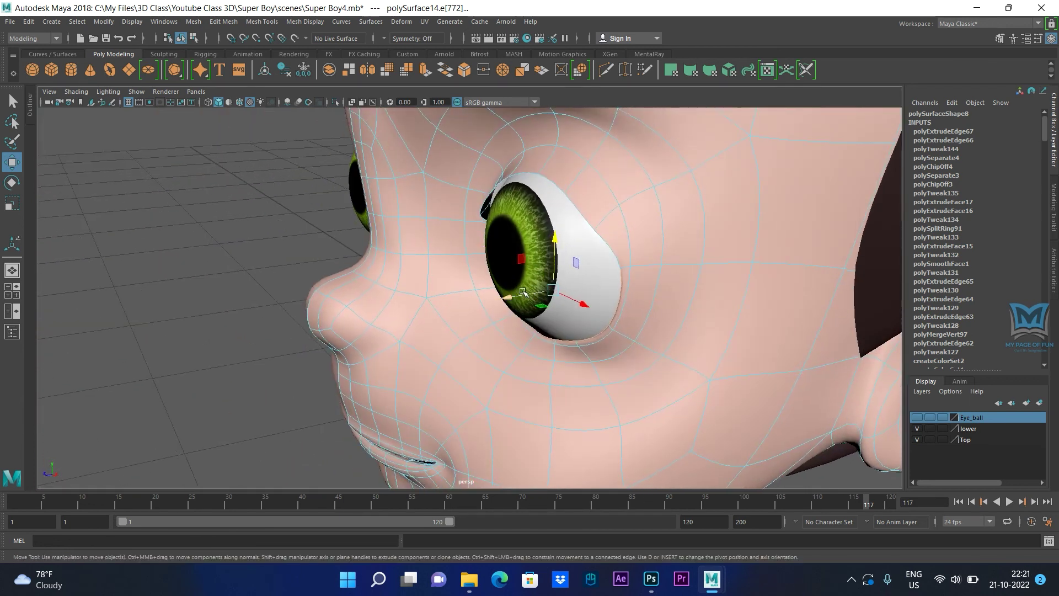
drag(511, 298, 494, 301)
alt+drag(501, 309, 599, 281)
drag(522, 241, 522, 224)
mouse_move(556, 325)
alt+mouse_down()
mouse_move(557, 345)
mouse_move(541, 349)
mouse_move(558, 338)
alt+mouse_up()
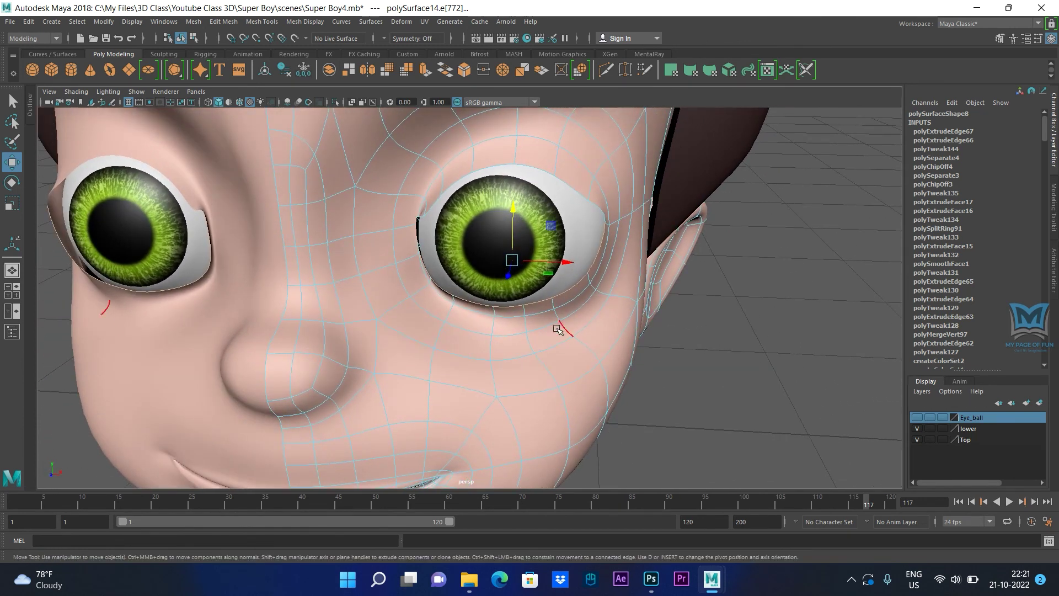
key(ctrl+z)
- Reselect edges along the lower eyelid rim and try lifting and pulling them out over the eyeball again
double_click(586, 303)
alt+drag(505, 342, 468, 335)
drag(526, 249, 527, 226)
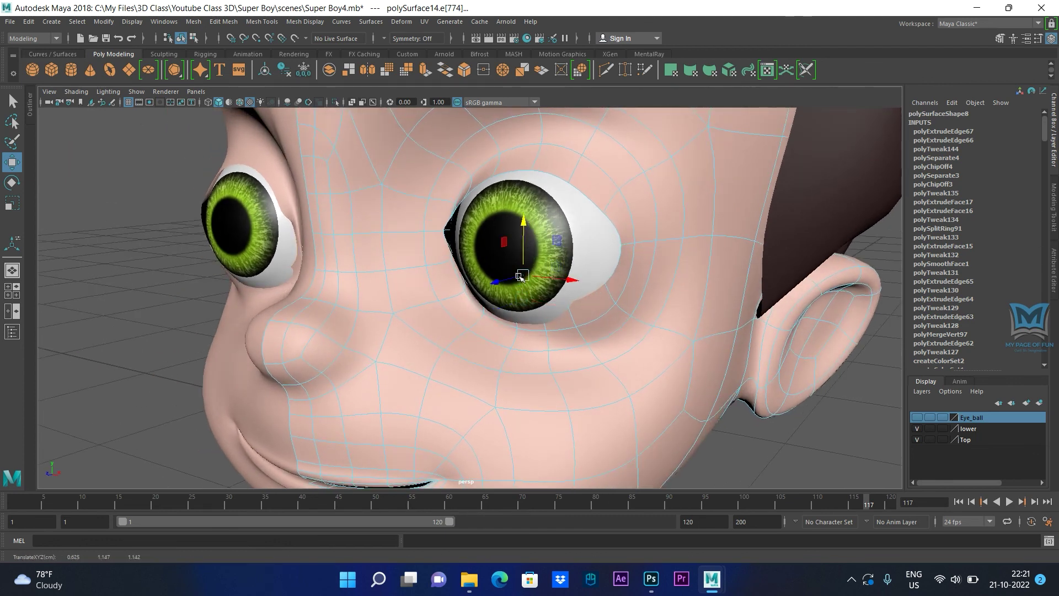
drag(505, 282, 491, 282)
alt+drag(494, 287, 499, 344)
scroll(553, 347, down, 4)
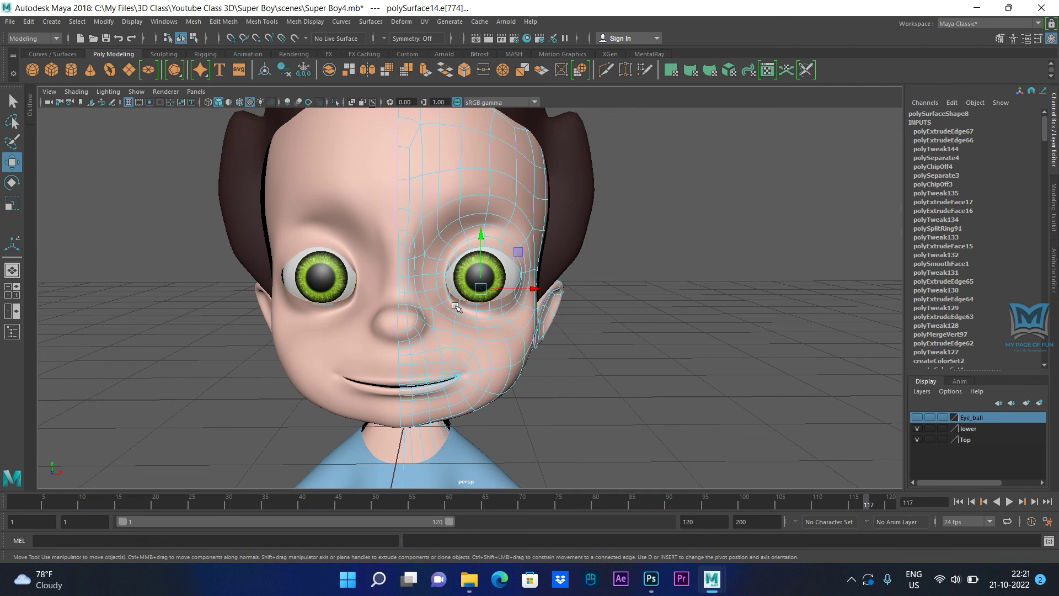
- Undo the recent edge moves on the eyelid rims of the head mesh
alt+drag(532, 334, 491, 345)
key(ctrl+z)
key(ctrl+z)
key(ctrl+z)
key(ctrl+z)
key(ctrl+z)
key(ctrl+z)
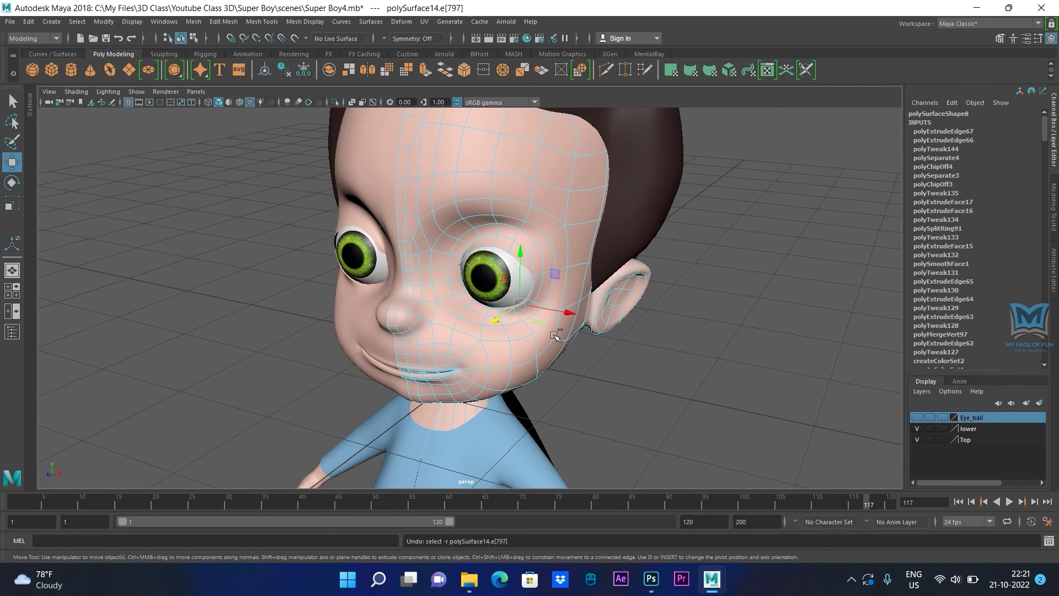
key(ctrl+z)
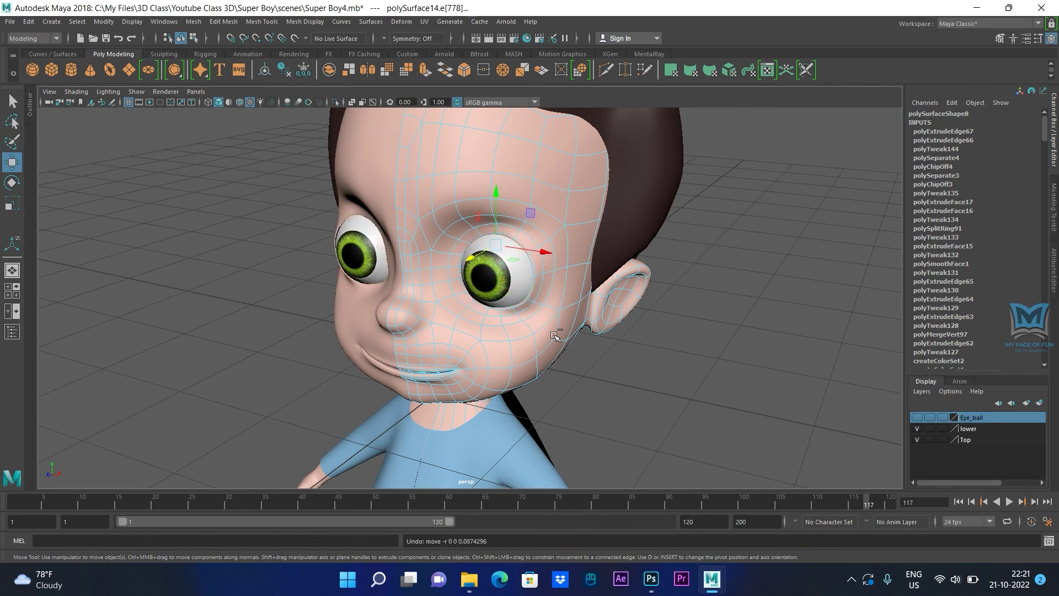
- Clear the edge selection on the head mesh and save the scene
click(670, 379)
mouse_move(624, 381)
alt+mouse_down()
mouse_move(669, 362)
mouse_move(591, 375)
mouse_move(613, 382)
alt+mouse_up()
scroll(678, 370, down, 4)
right_drag(536, 255, 581, 239)
click(745, 288)
scroll(744, 288, down, 5)
alt+drag(500, 382, 529, 402)
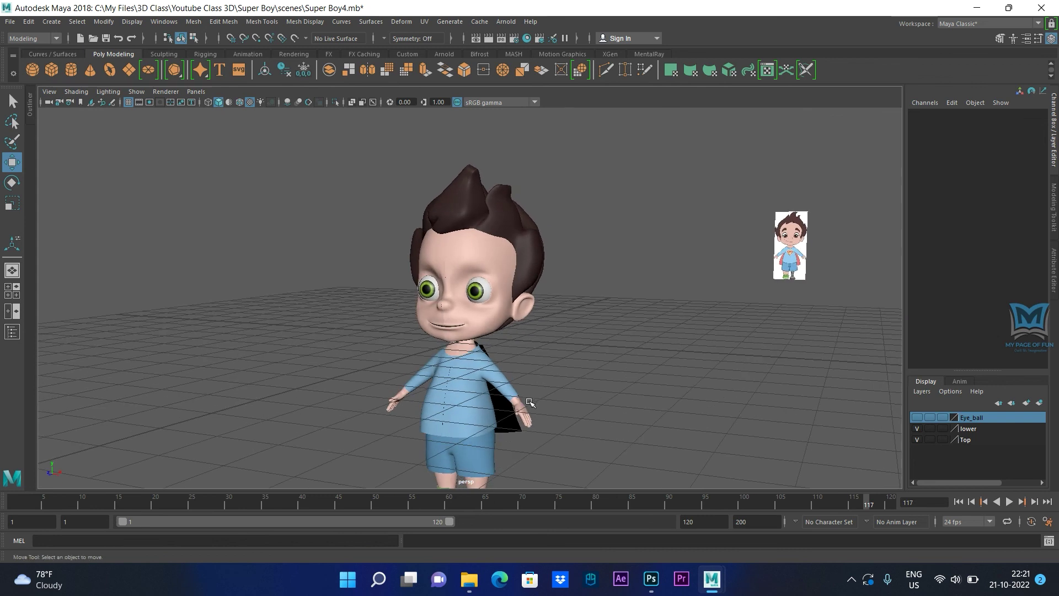
key(ctrl+s)
- Check the whole character beside the front-view reference image and save Super Boy4.mb
scroll(527, 397, down, 4)
alt+middle_drag(502, 443, 528, 401)
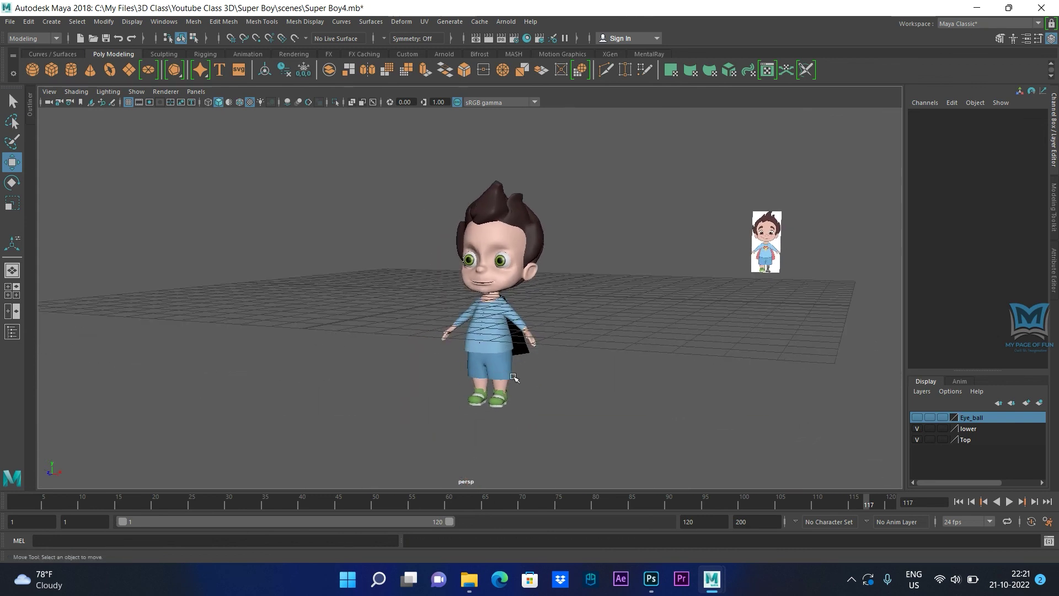
alt+drag(538, 300, 618, 389)
scroll(618, 389, up, 5)
alt+drag(491, 390, 470, 362)
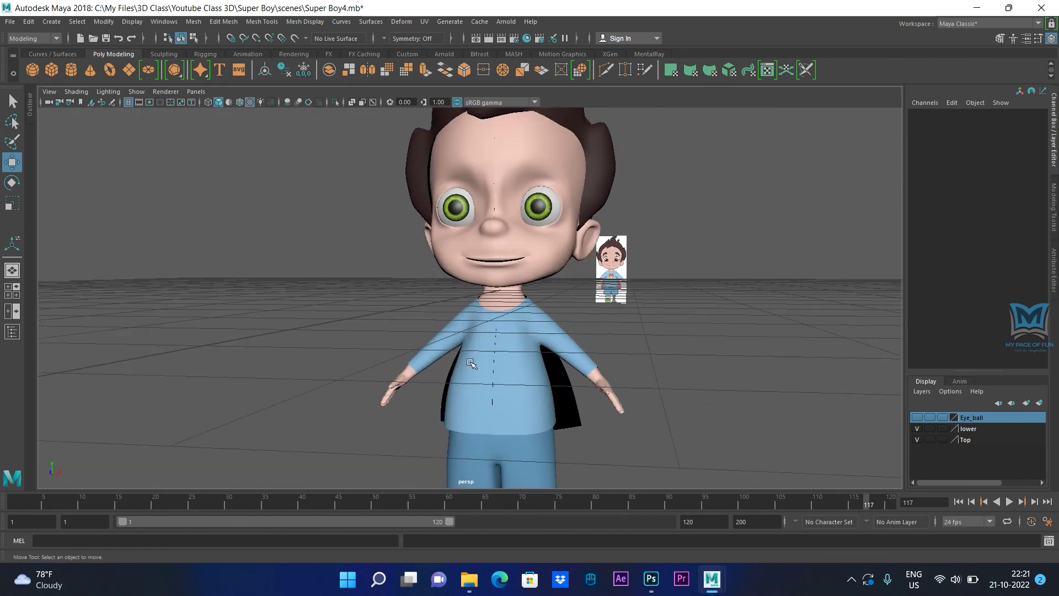
scroll(474, 363, down, 5)
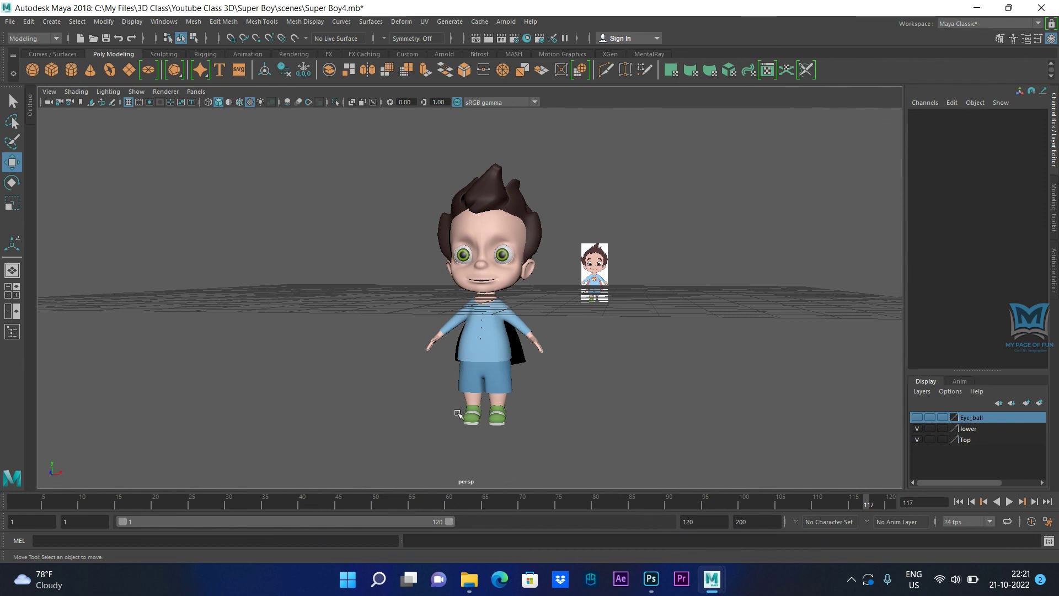
scroll(469, 405, up, 2)
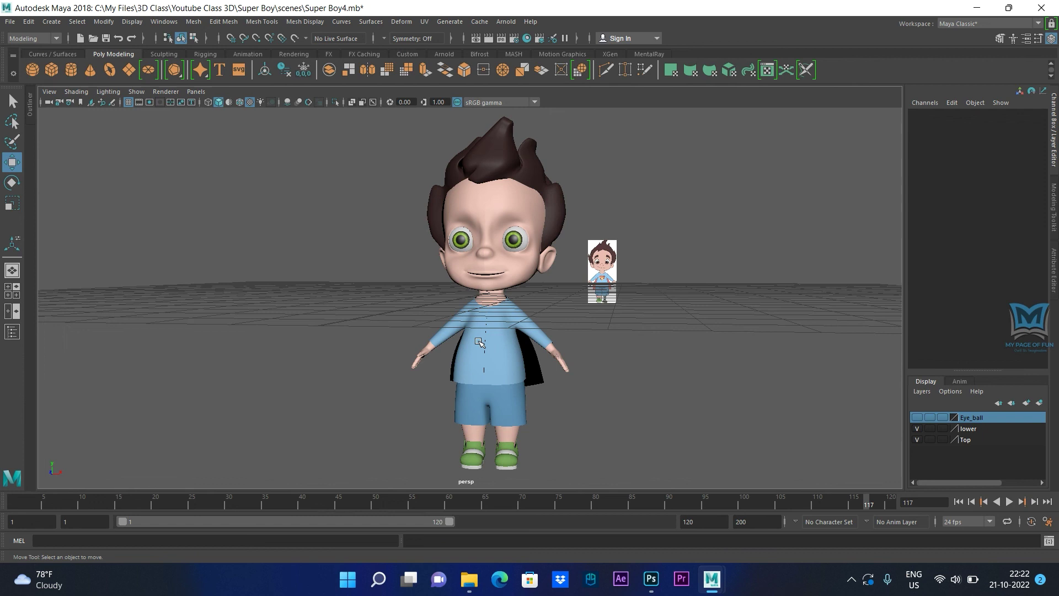
key(ctrl+s)
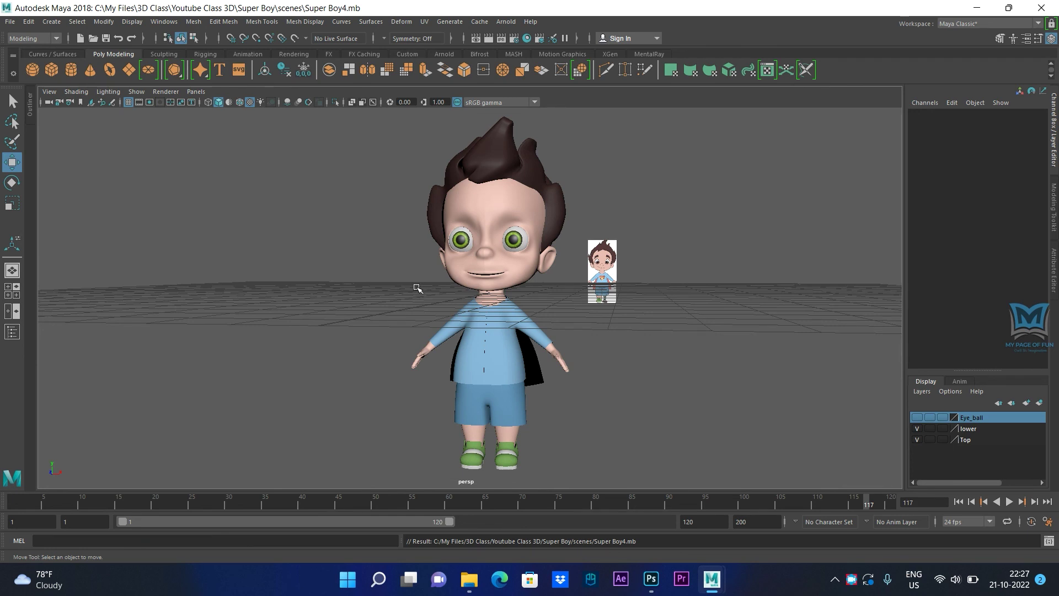
- Inspect the boy's green irises up close and switch to the eye2.jpg iris texture in Photoshop
scroll(473, 266, up, 1)
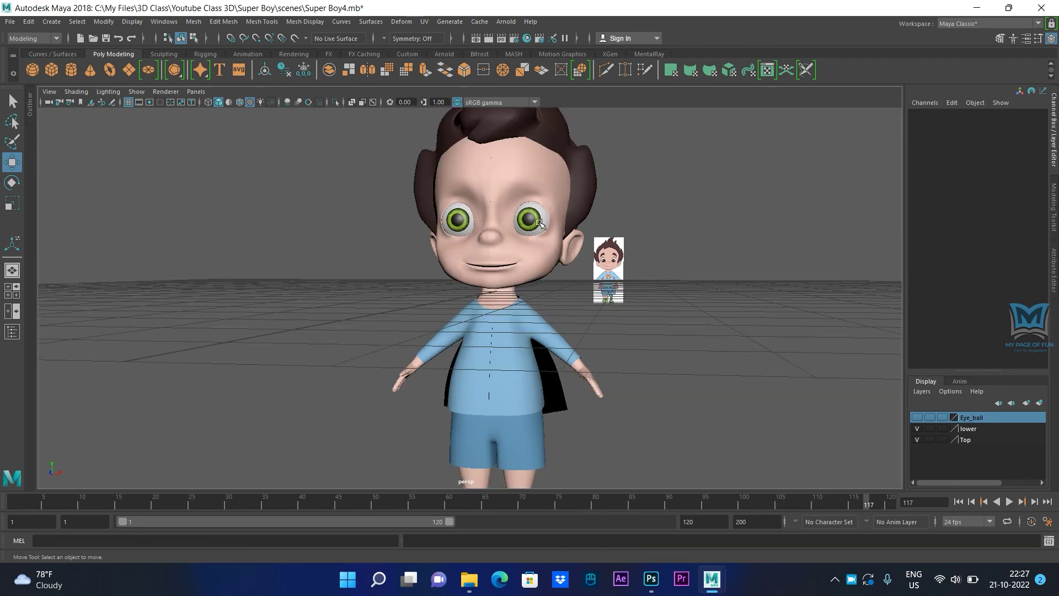
scroll(530, 329, up, 2)
alt+middle_drag(505, 344, 461, 396)
click(650, 579)
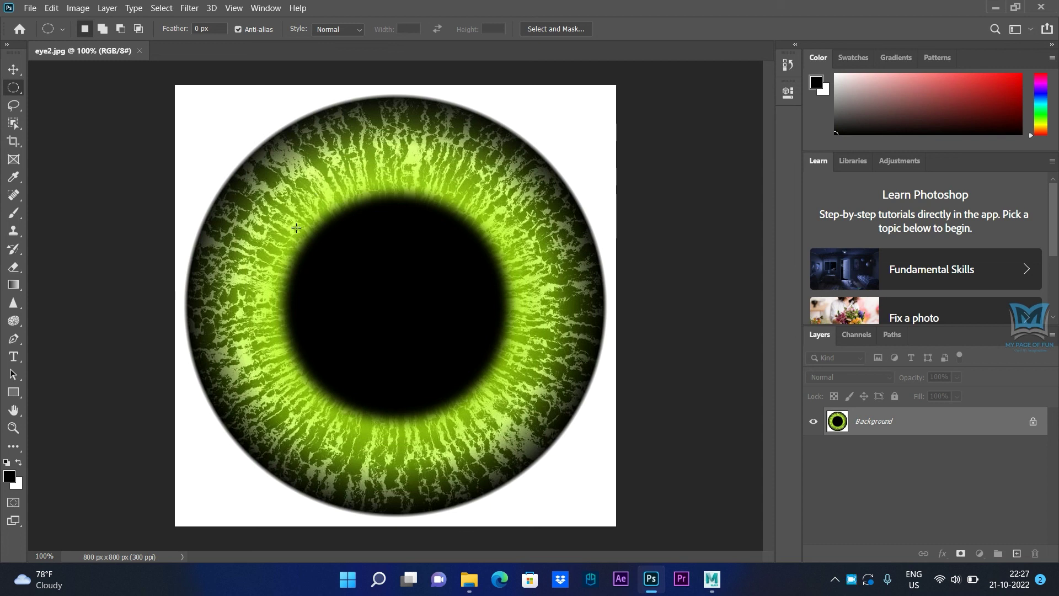
- Recolour the iris texture orange using Hue/Saturation with hue -50, saturation +32 and lightness -6, and save eye2.jpg
key(ctrl+u)
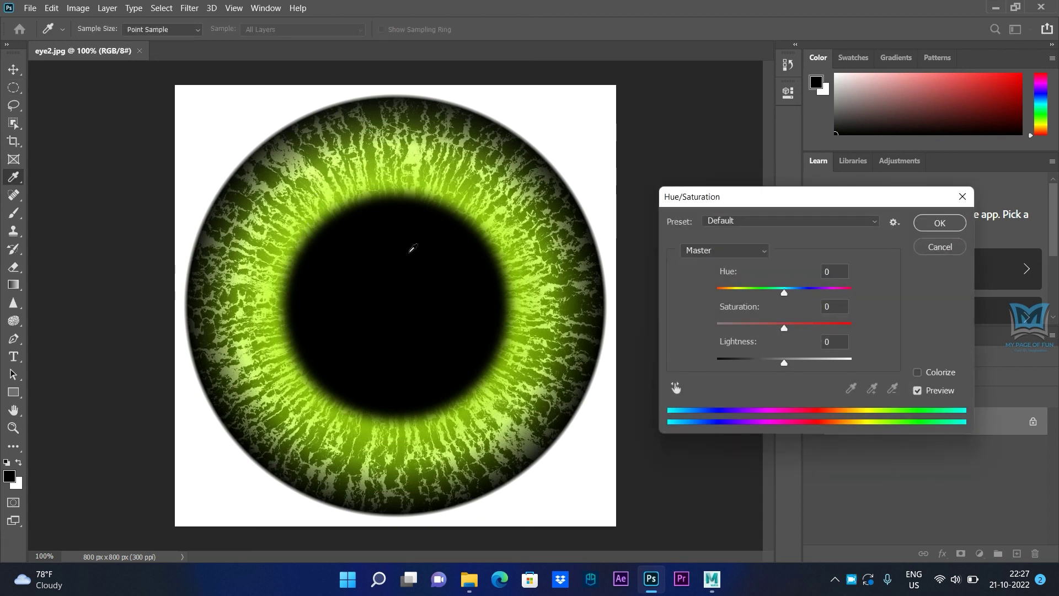
drag(784, 291, 787, 333)
mouse_move(784, 362)
mouse_down()
mouse_move(722, 366)
mouse_move(801, 377)
mouse_move(781, 377)
mouse_up()
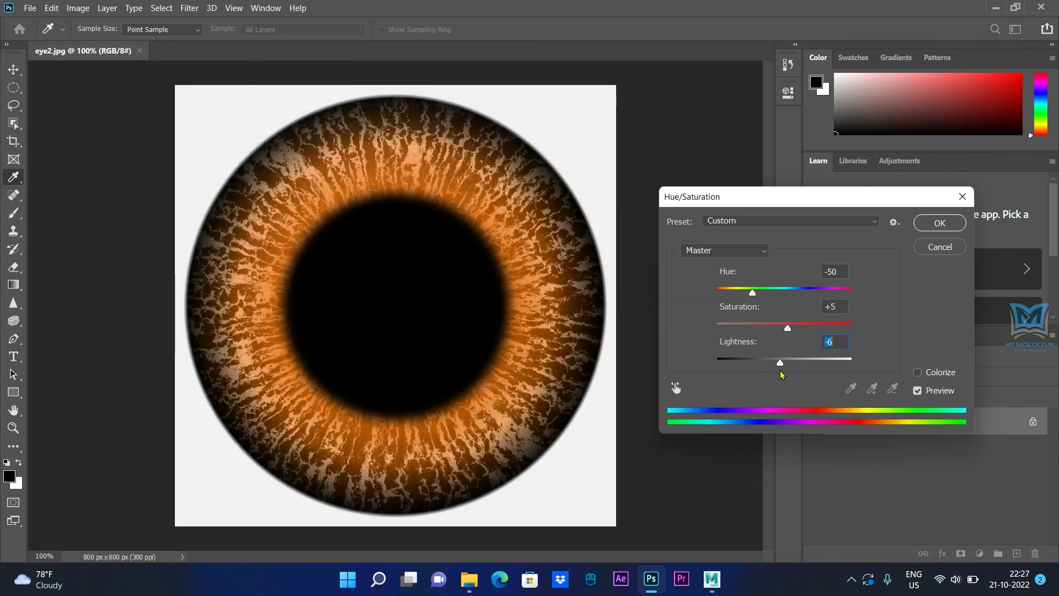
drag(787, 328, 805, 330)
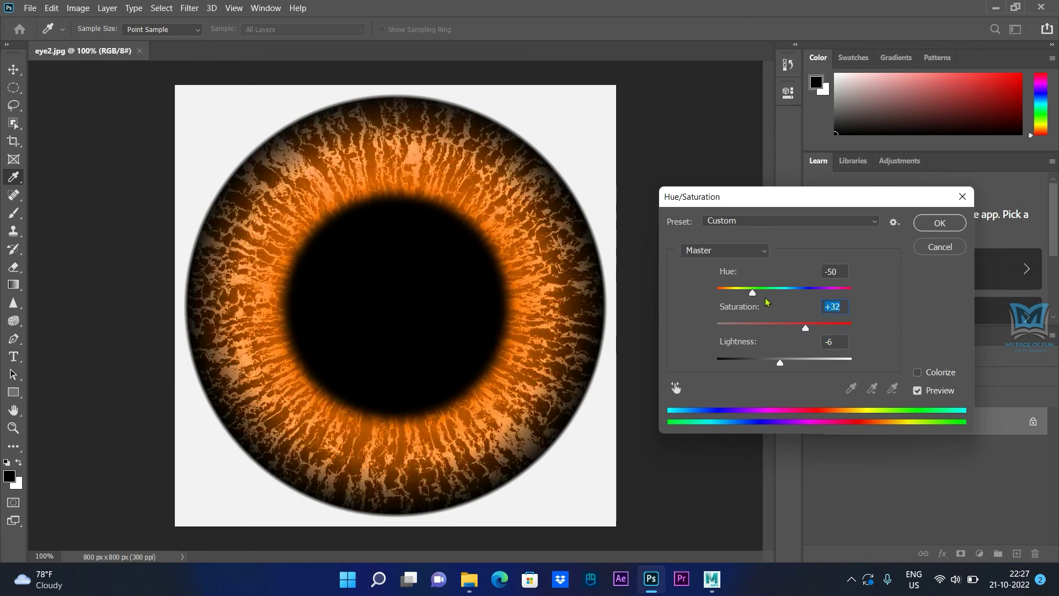
drag(753, 294, 755, 296)
click(940, 223)
key(m)
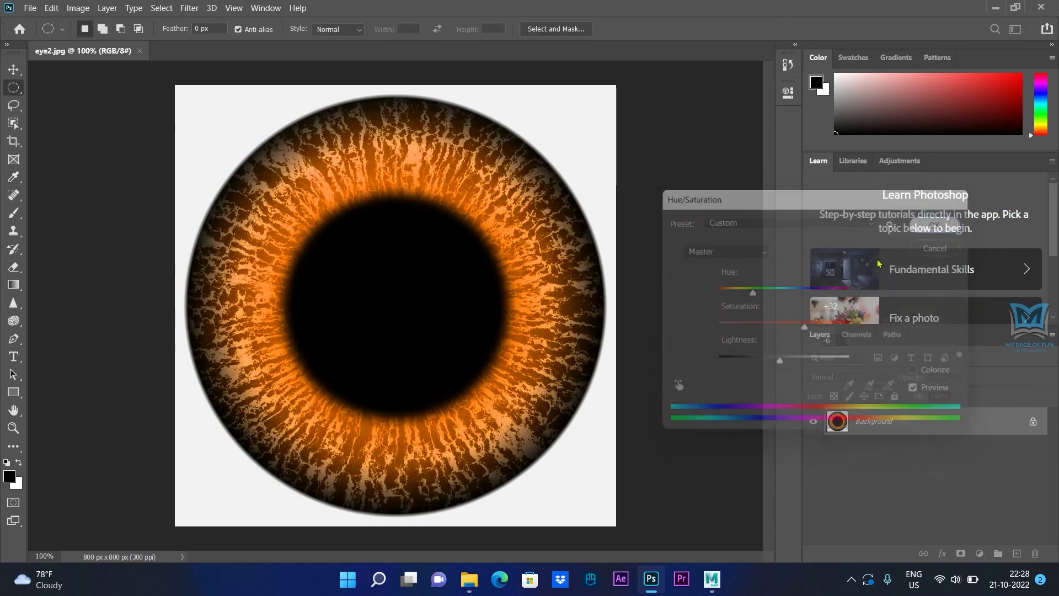
key(ctrl+s)
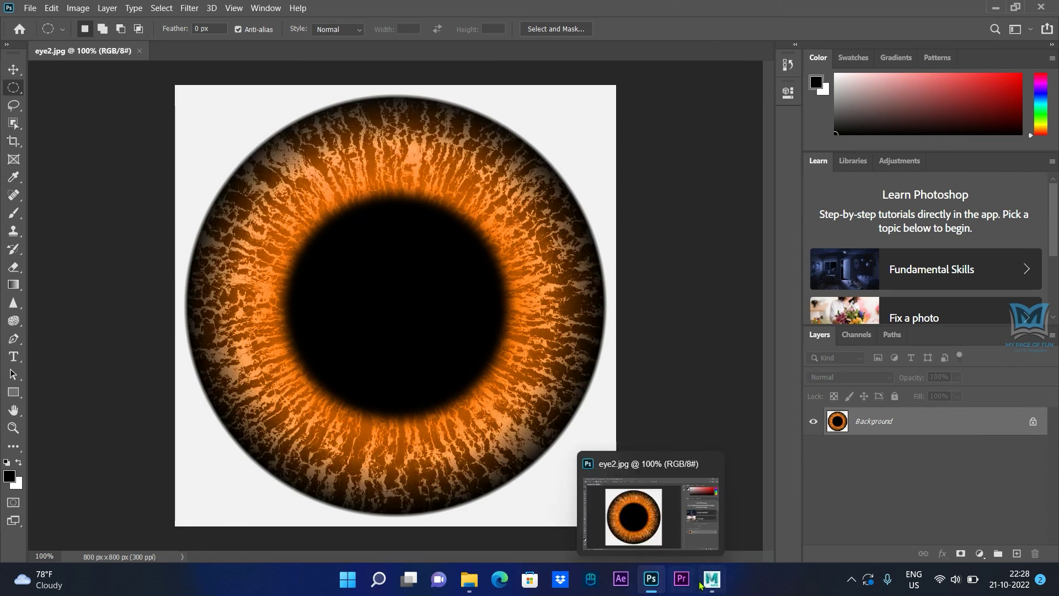
- Switch to Maya and open the file texture behind the Pubis material's colour on the boy's eyeball
mouse_move(711, 579)
click(763, 526)
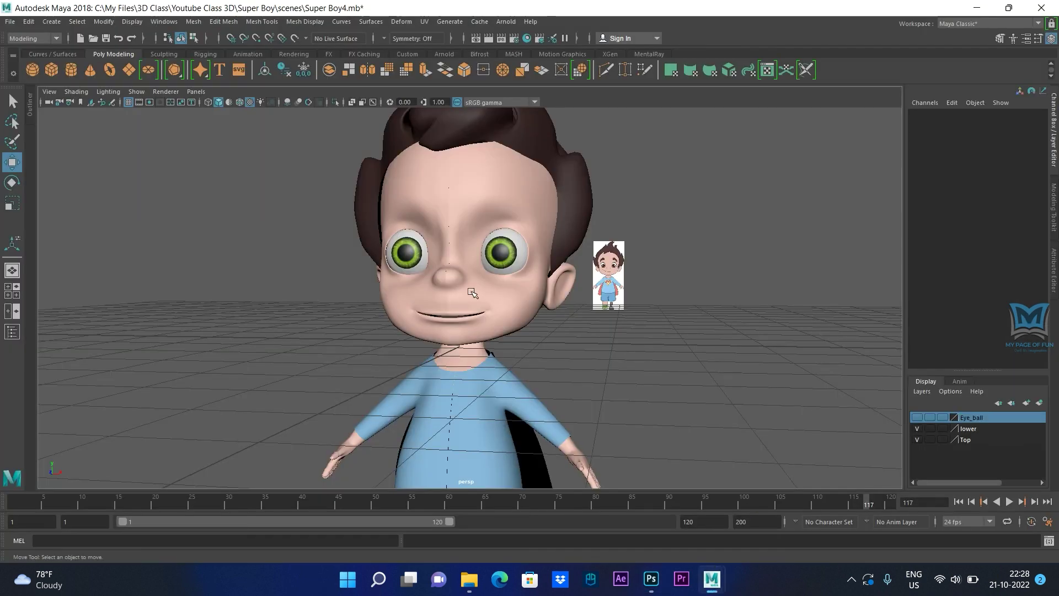
click(512, 254)
scroll(540, 305, up, 5)
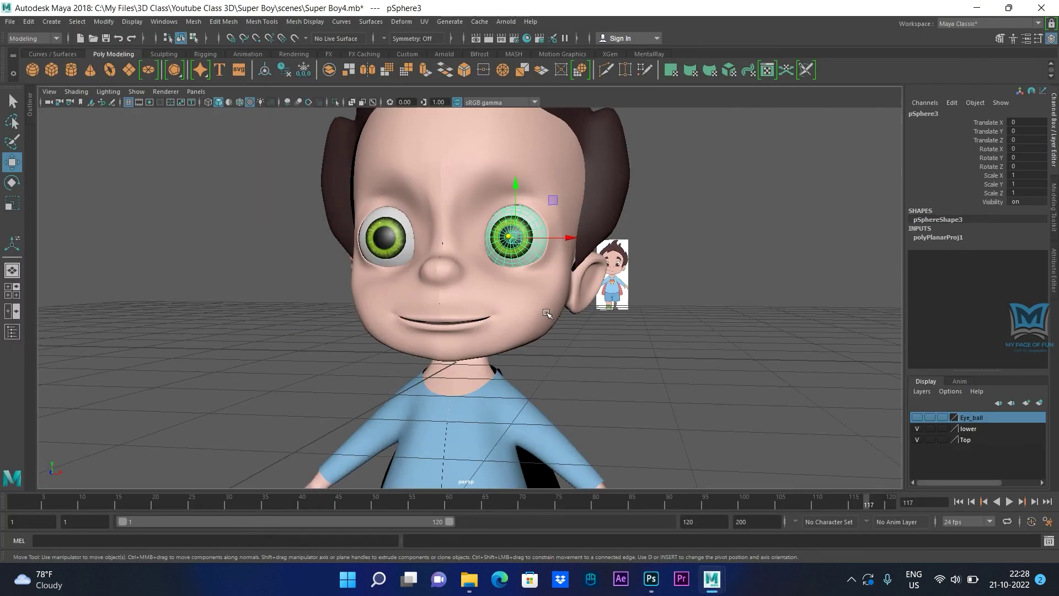
right_drag(512, 210, 515, 215)
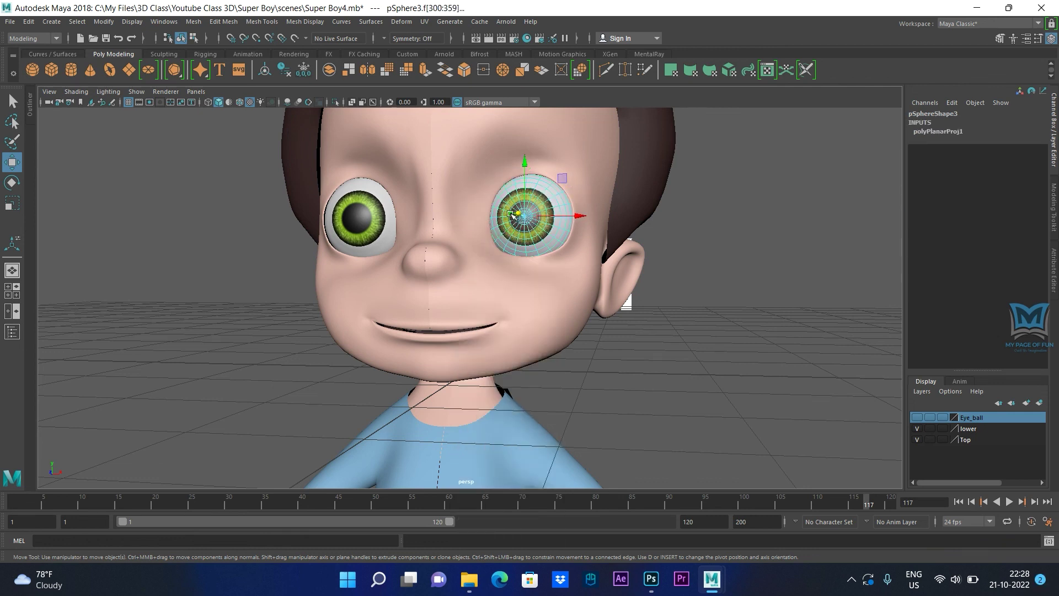
right_drag(534, 224, 531, 492)
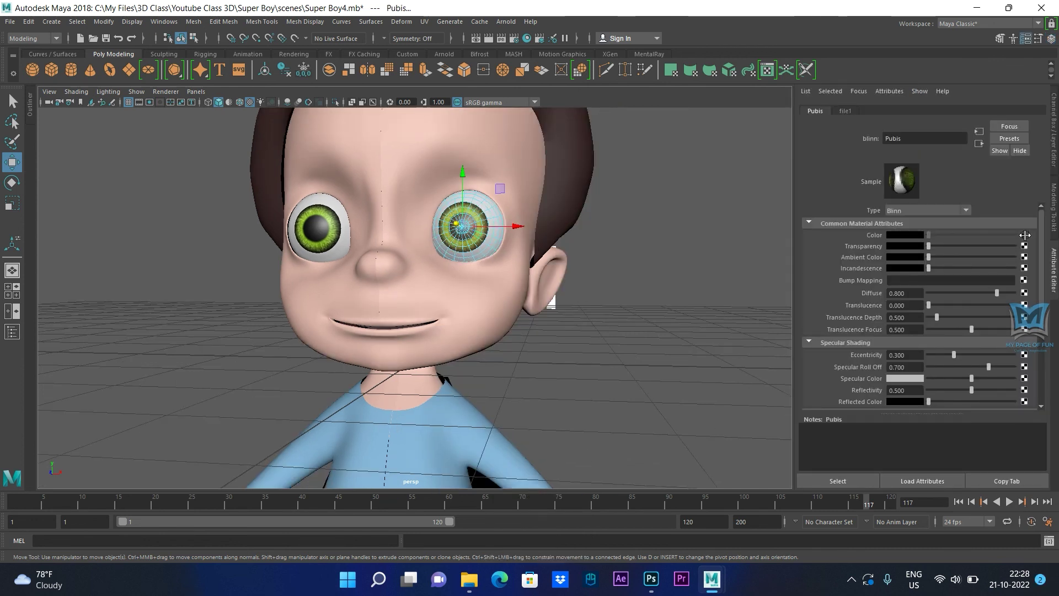
click(1024, 234)
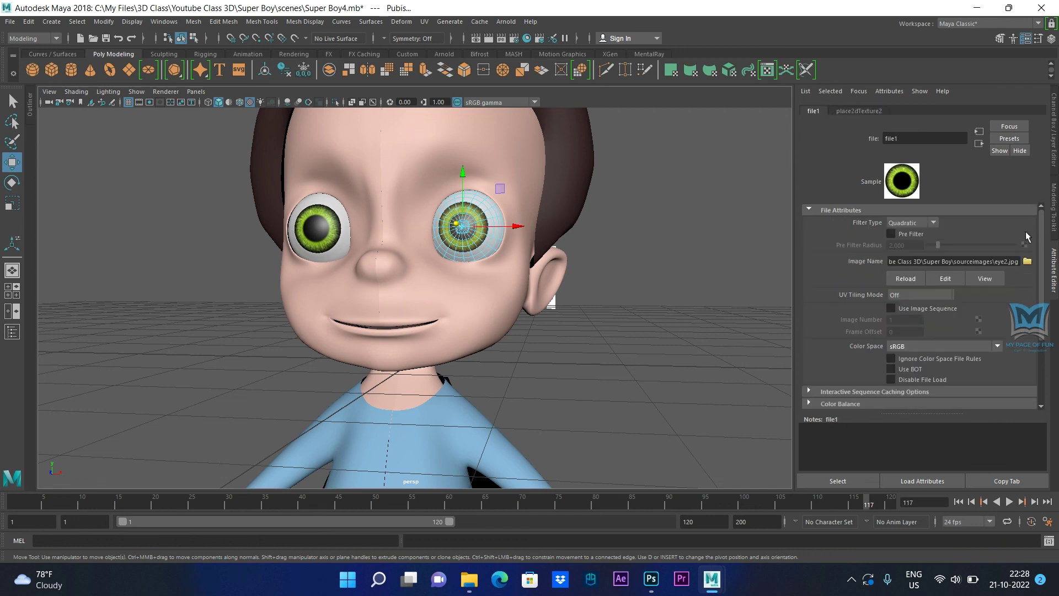
- Load the recoloured eye2.jpg from the sourceimages folder as the file texture's image
click(1027, 262)
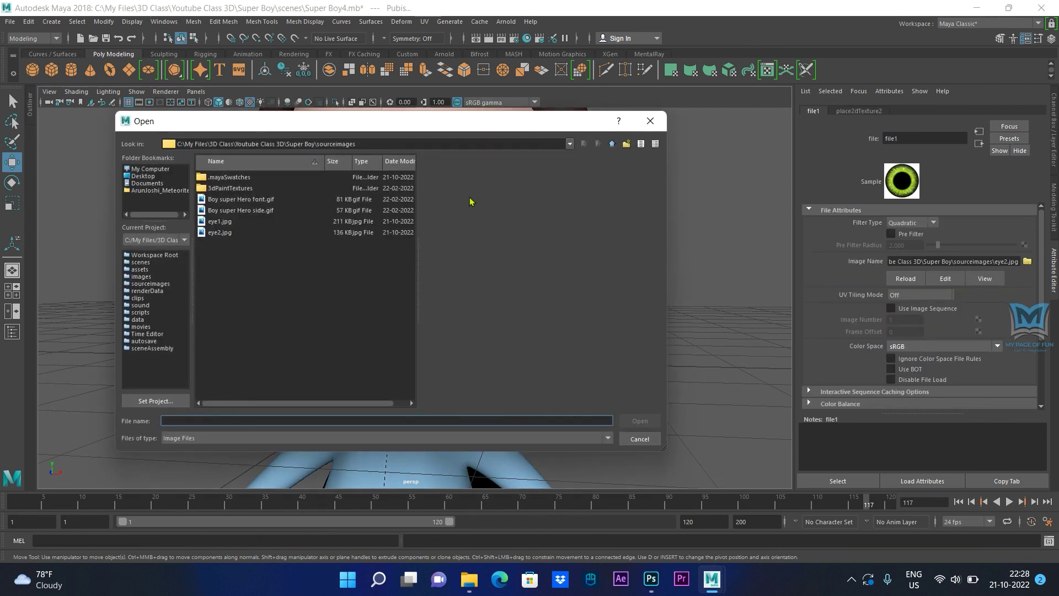
drag(311, 121, 647, 174)
click(555, 274)
click(555, 285)
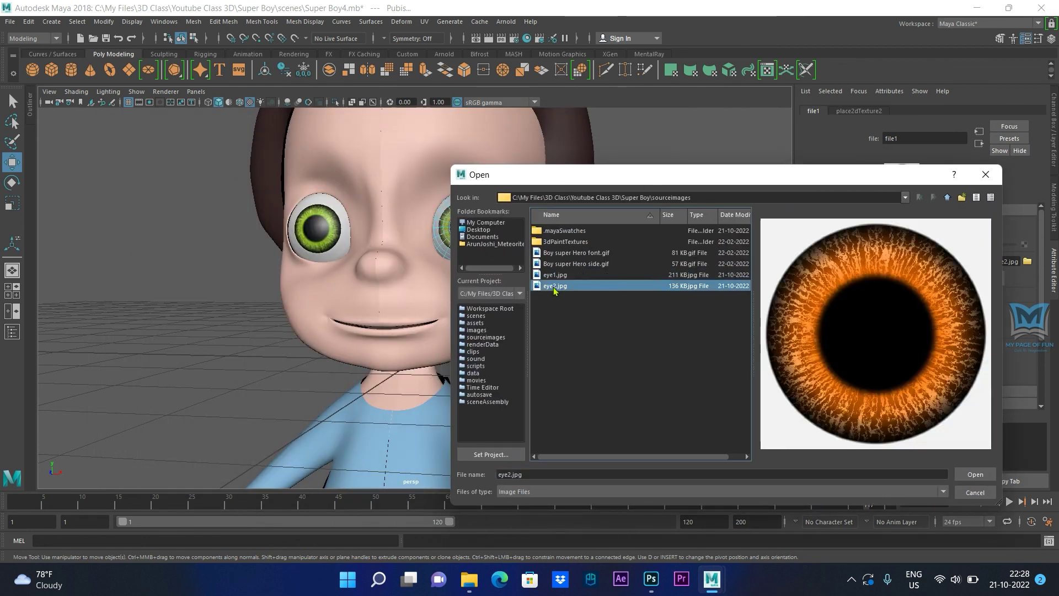
click(974, 474)
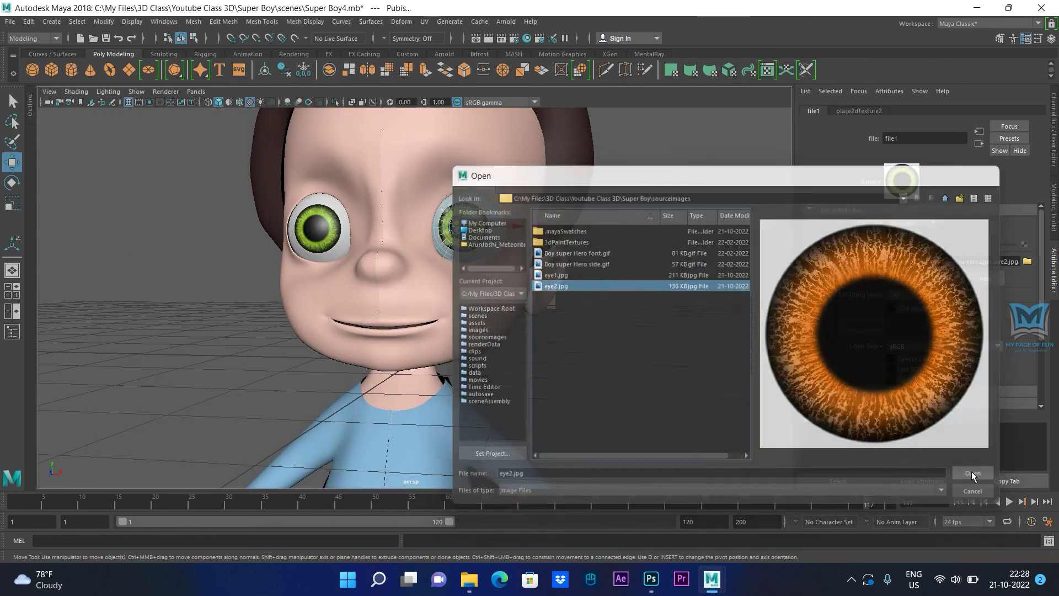
- Return the eyeball from face editing to object mode and clear the selection
click(652, 326)
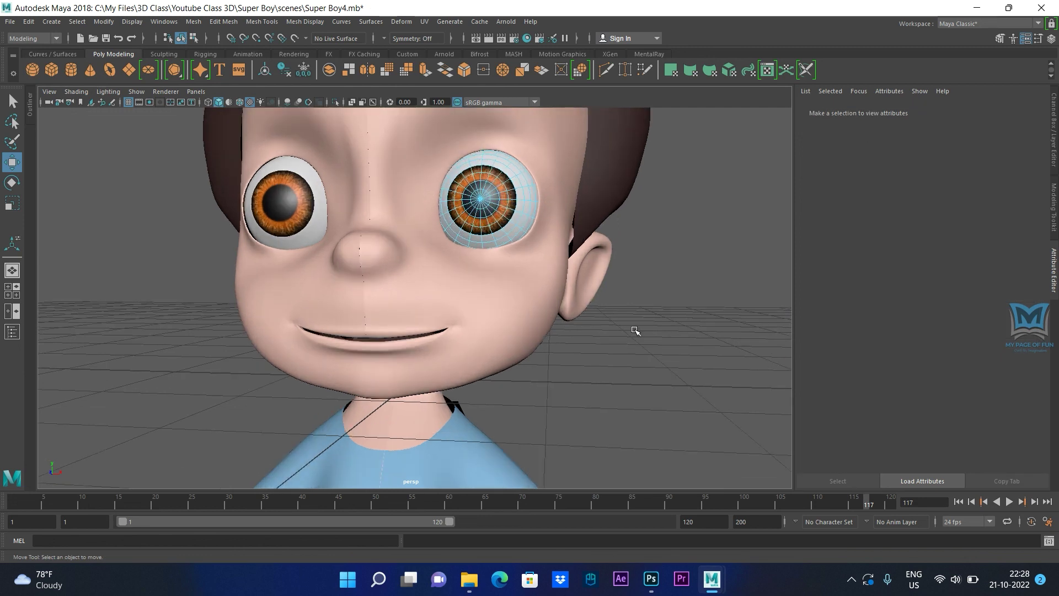
right_drag(483, 220, 518, 206)
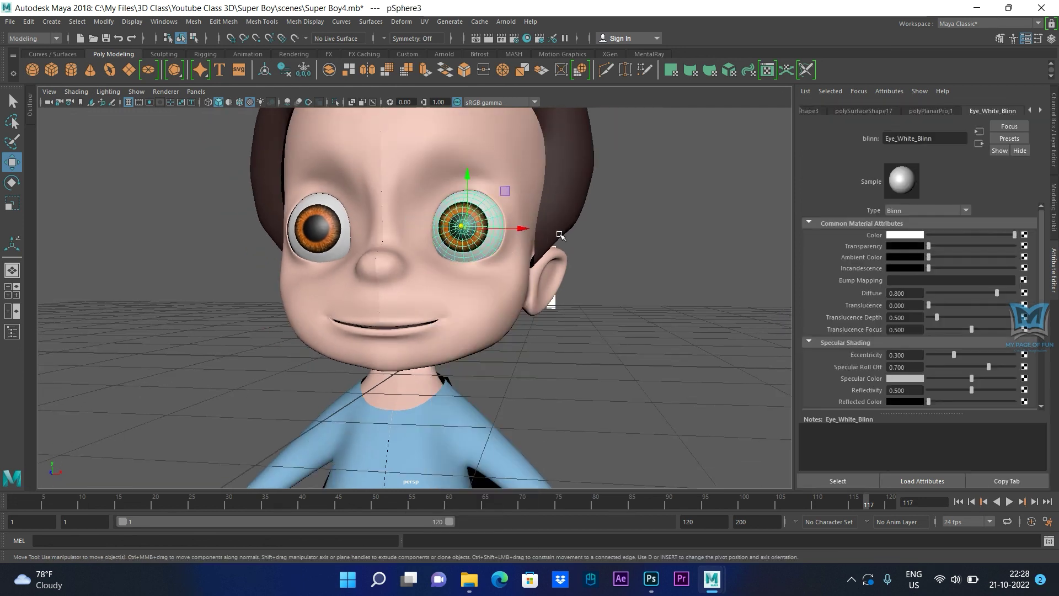
click(561, 231)
click(738, 410)
- Examine the orange irises up close and the whole character from the front and side angles
scroll(530, 293, down, 4)
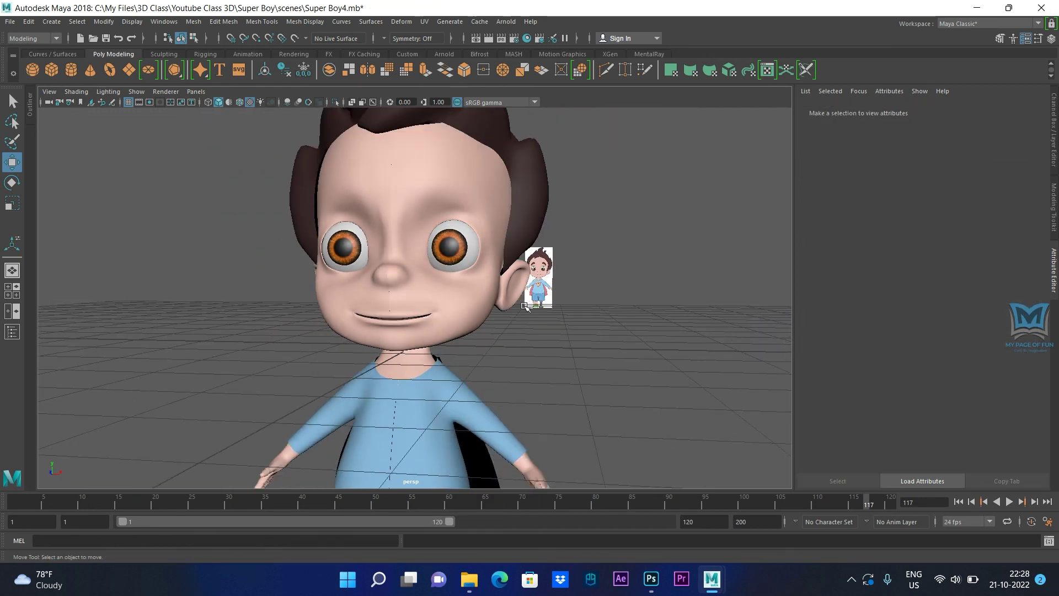
alt+middle_drag(524, 307, 512, 371)
scroll(513, 371, down, 2)
alt+drag(514, 372, 442, 371)
scroll(544, 373, up, 4)
scroll(457, 356, up, 3)
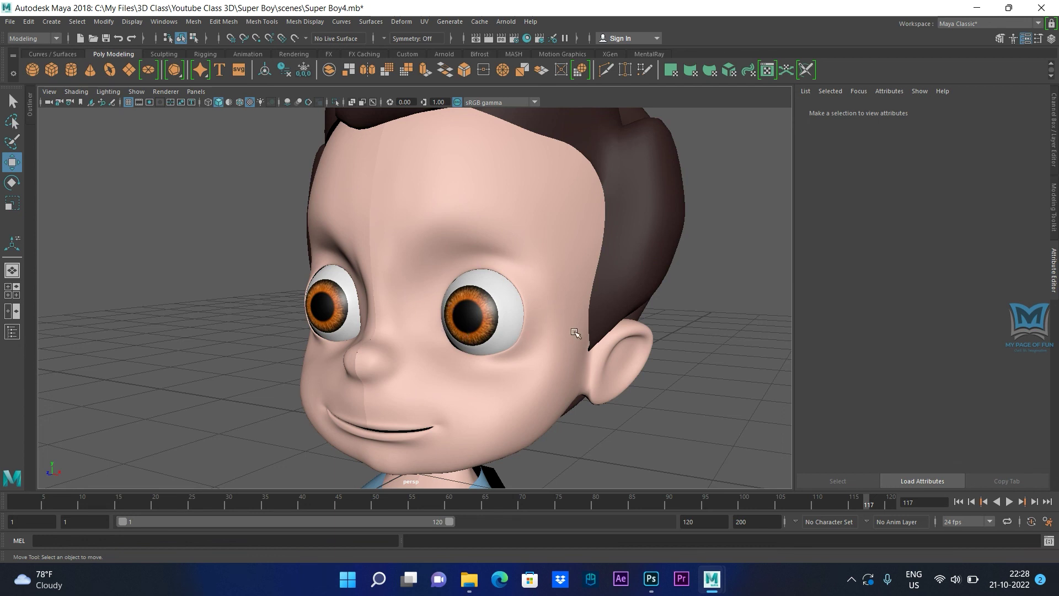
scroll(574, 333, down, 5)
alt+drag(546, 369, 598, 369)
alt+middle_drag(596, 352, 601, 303)
alt+right_drag(601, 302, 591, 328)
alt+drag(591, 328, 548, 322)
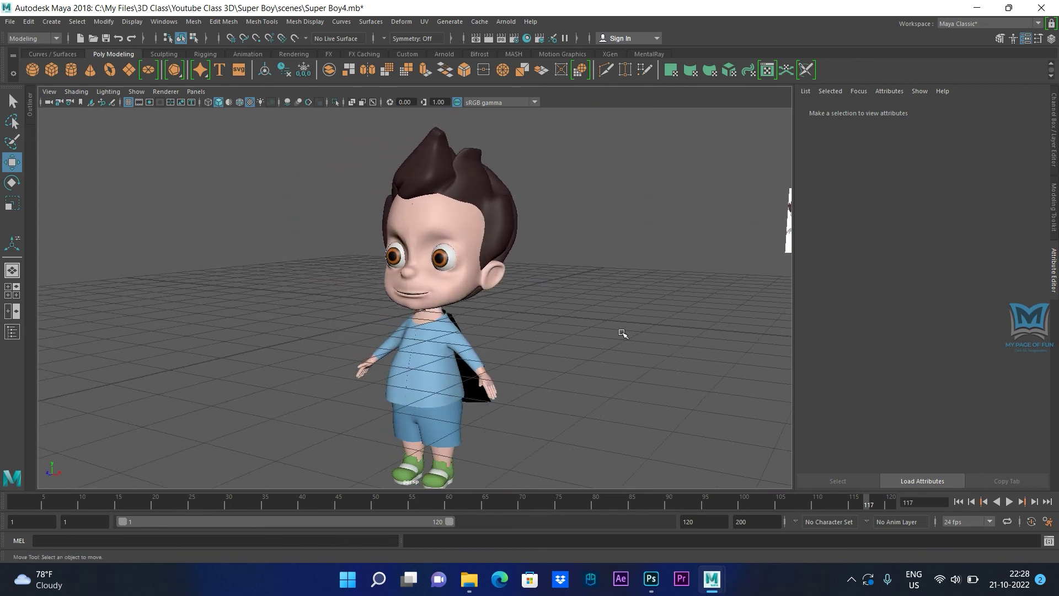